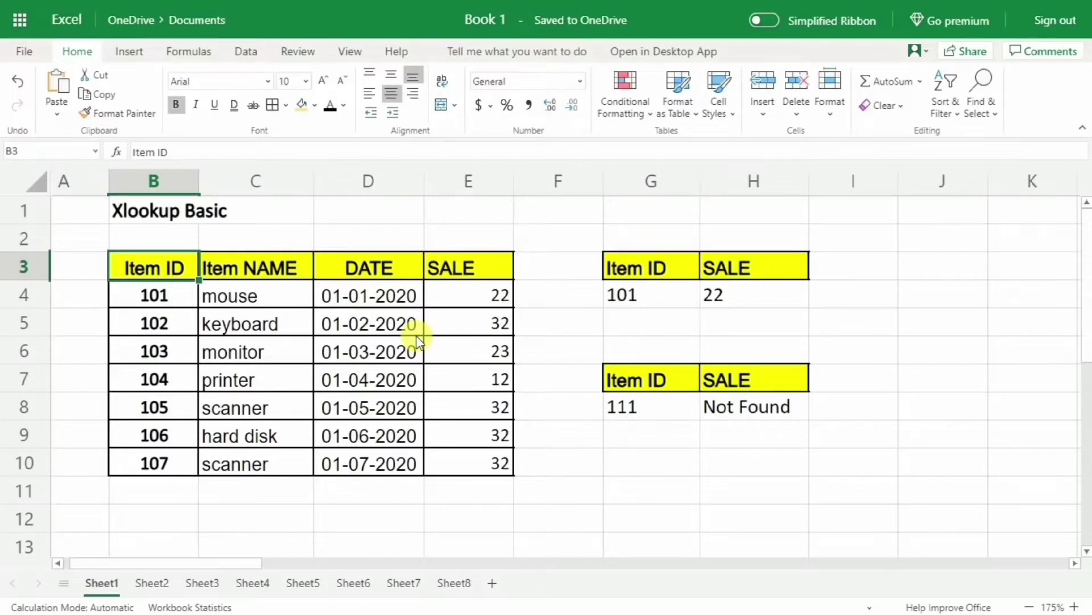
pyautogui.click(360, 297)
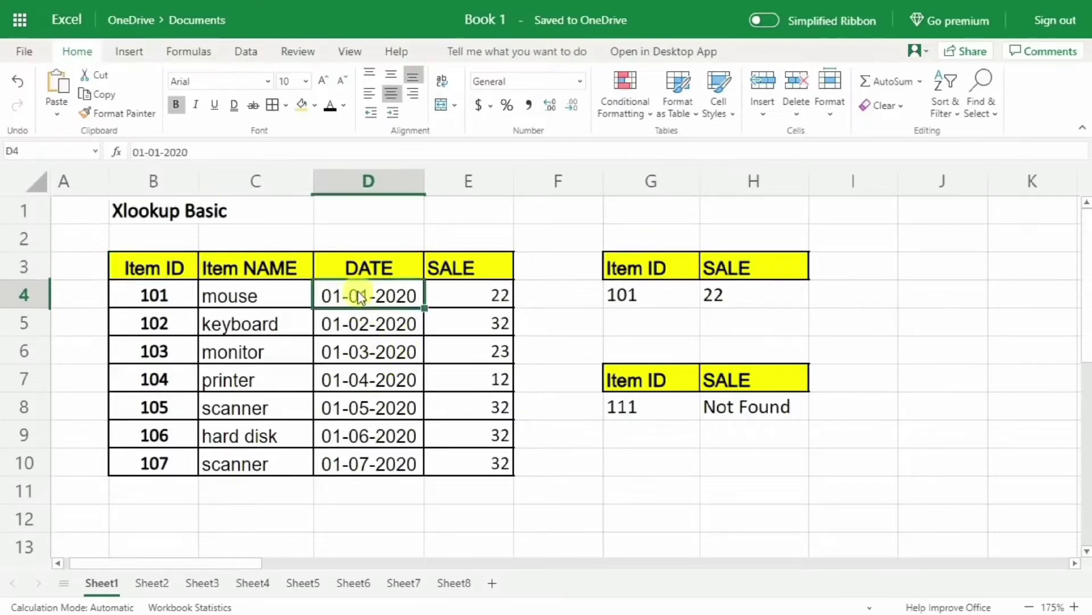
pyautogui.click(455, 295)
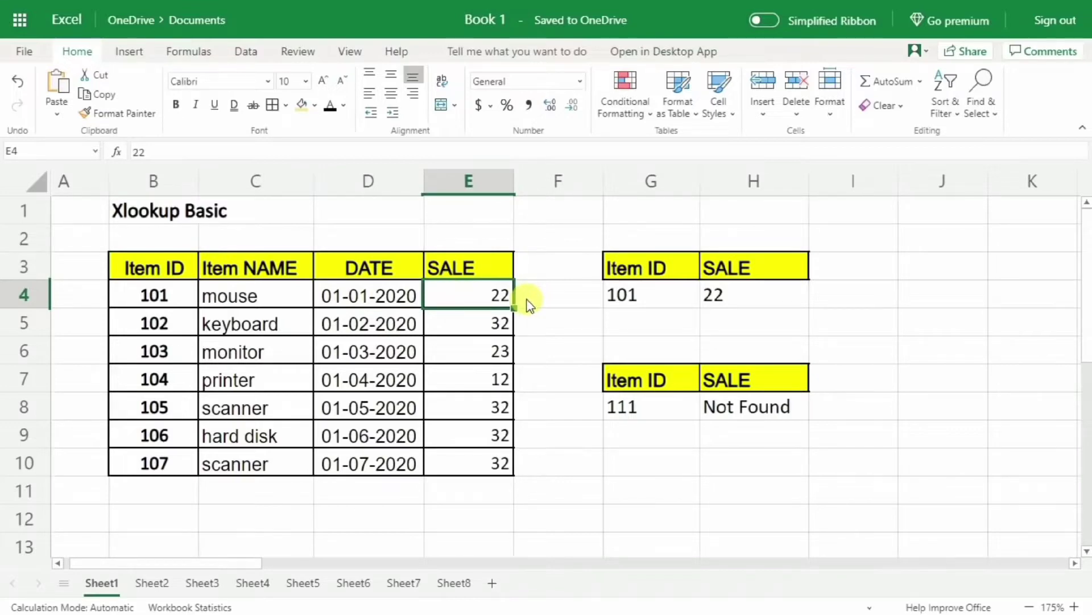
pyautogui.click(333, 311)
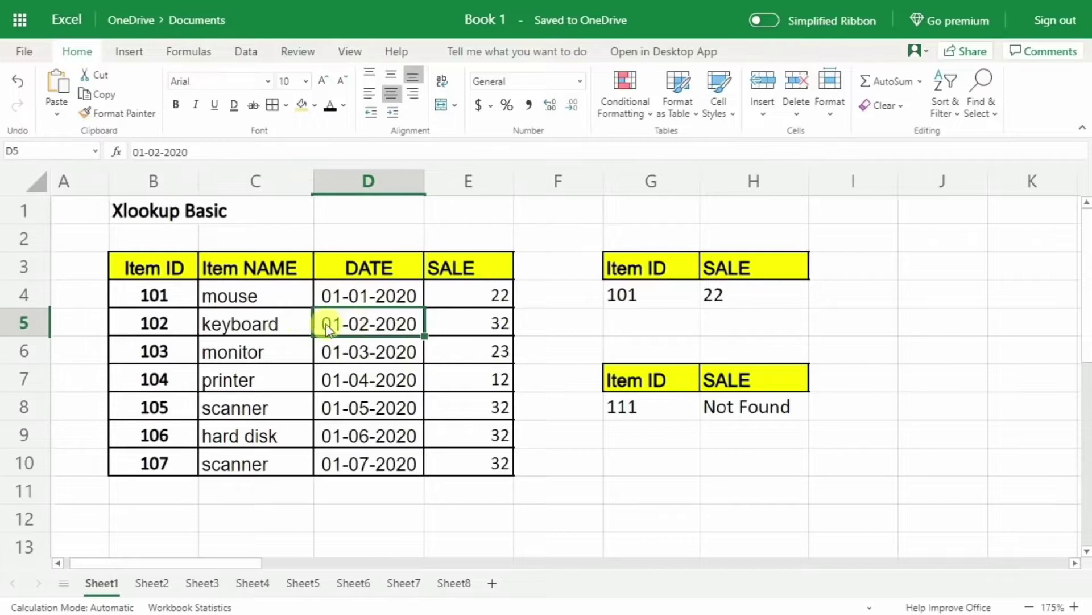
pyautogui.click(441, 321)
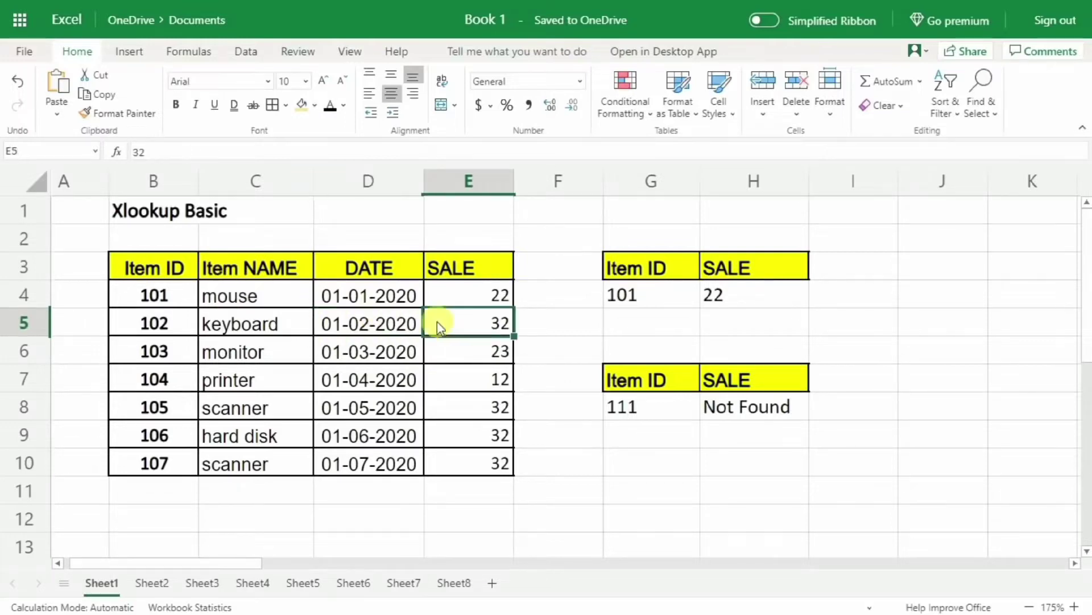
pyautogui.click(390, 321)
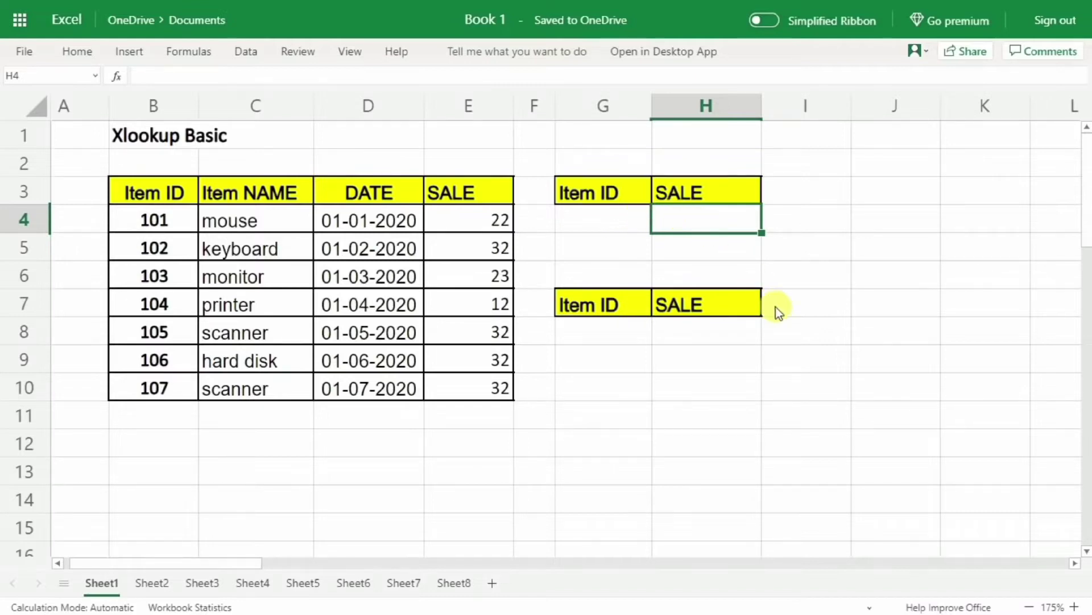
# - Enter the formula =vlookup(G4,B3:E10,4,0) in cell H4 to return the sale for the item ID in G4
pyautogui.write('=vloo')
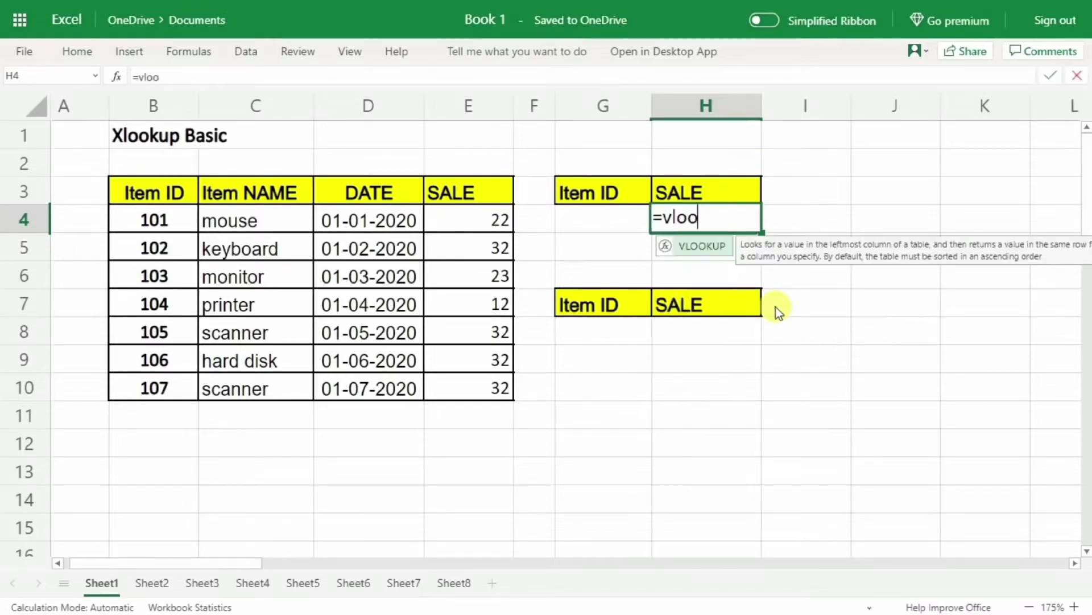
pyautogui.write('kup(')
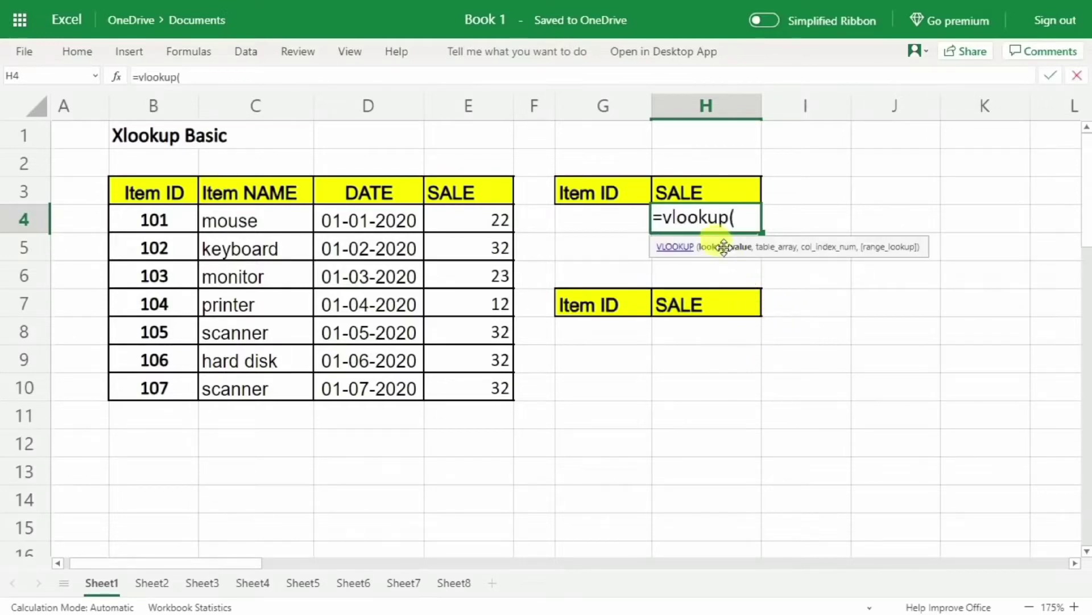
pyautogui.click(582, 221)
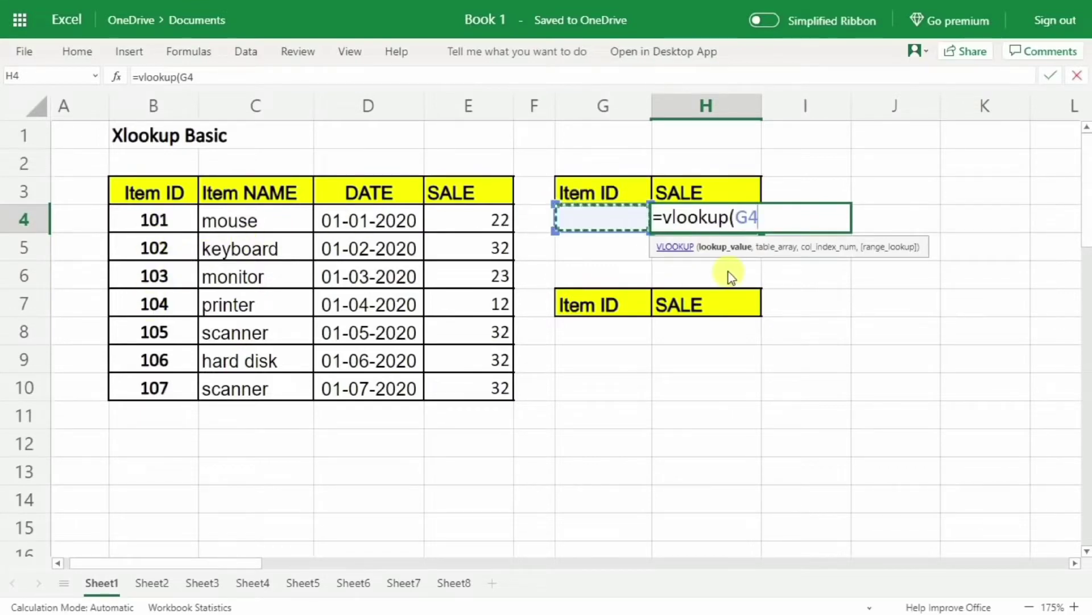
pyautogui.write(',')
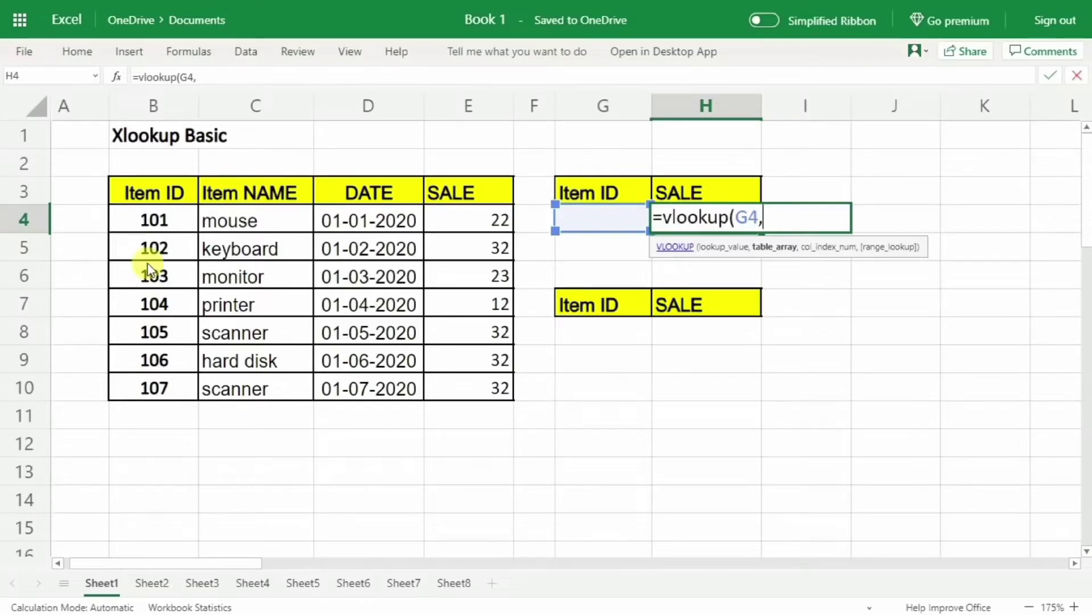
pyautogui.moveTo(132, 186); pyautogui.dragTo(449, 390)
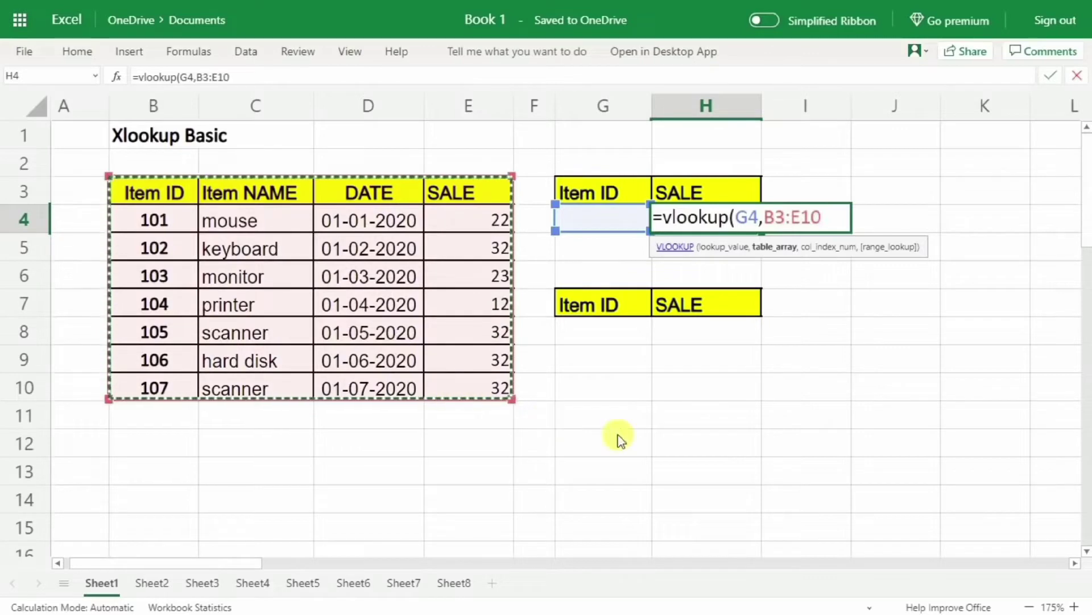
pyautogui.write(',')
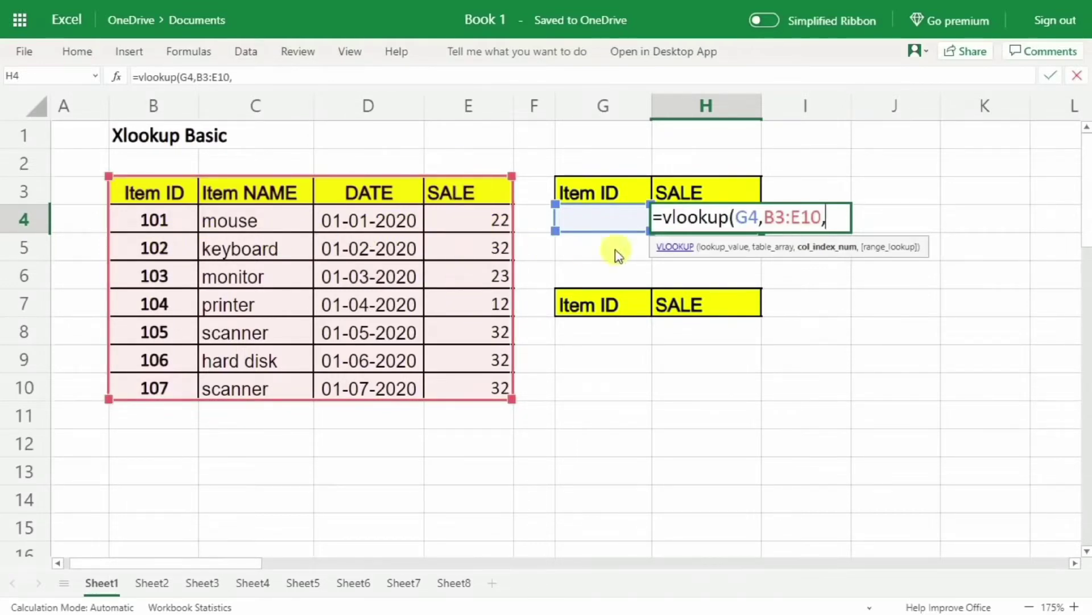
pyautogui.write('4,')
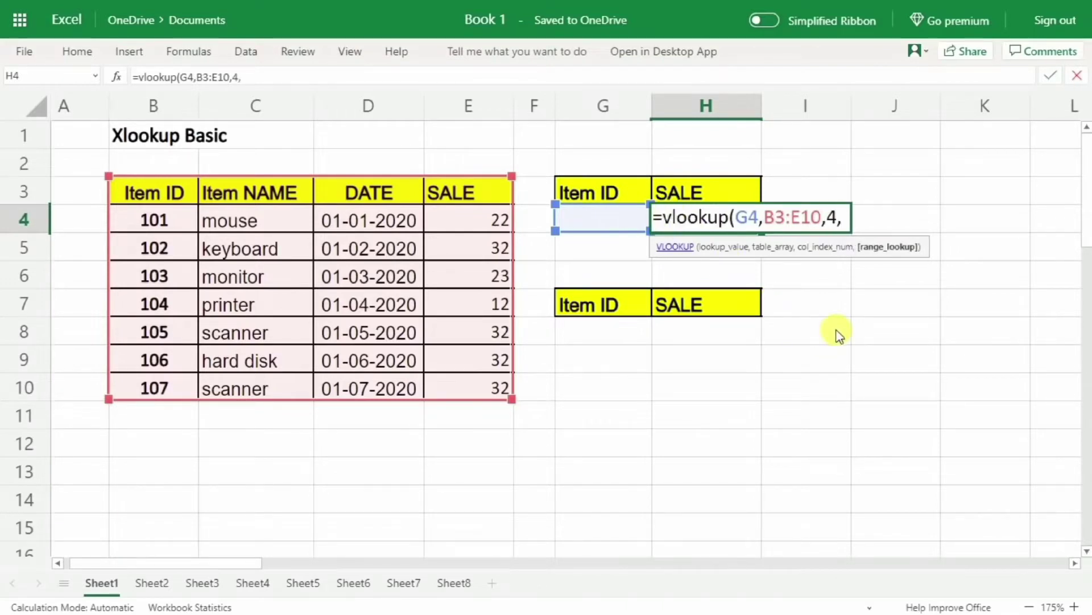
pyautogui.write('0')
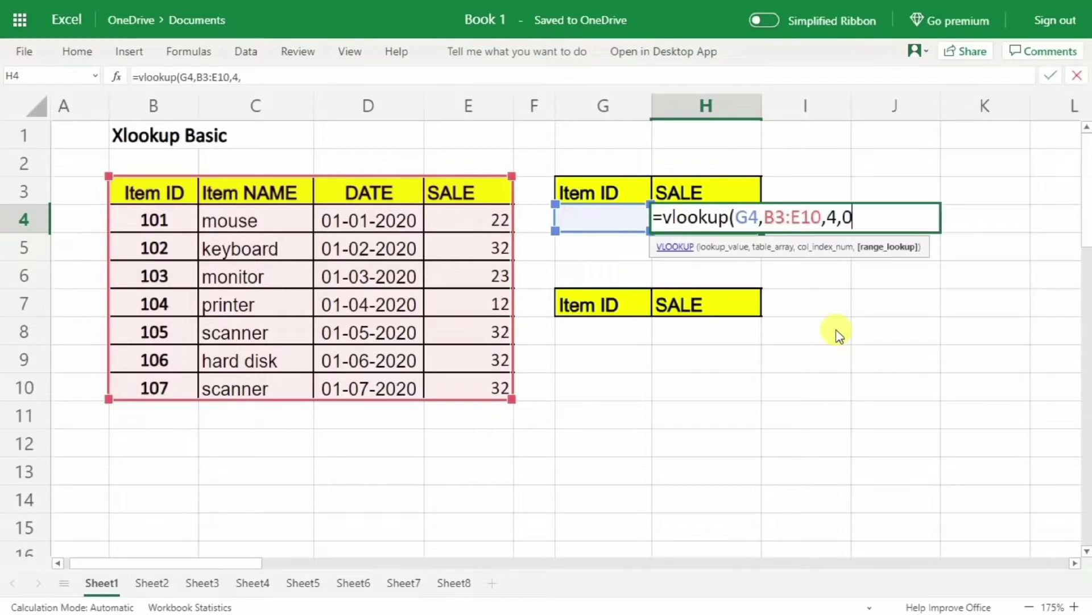
pyautogui.write(')')
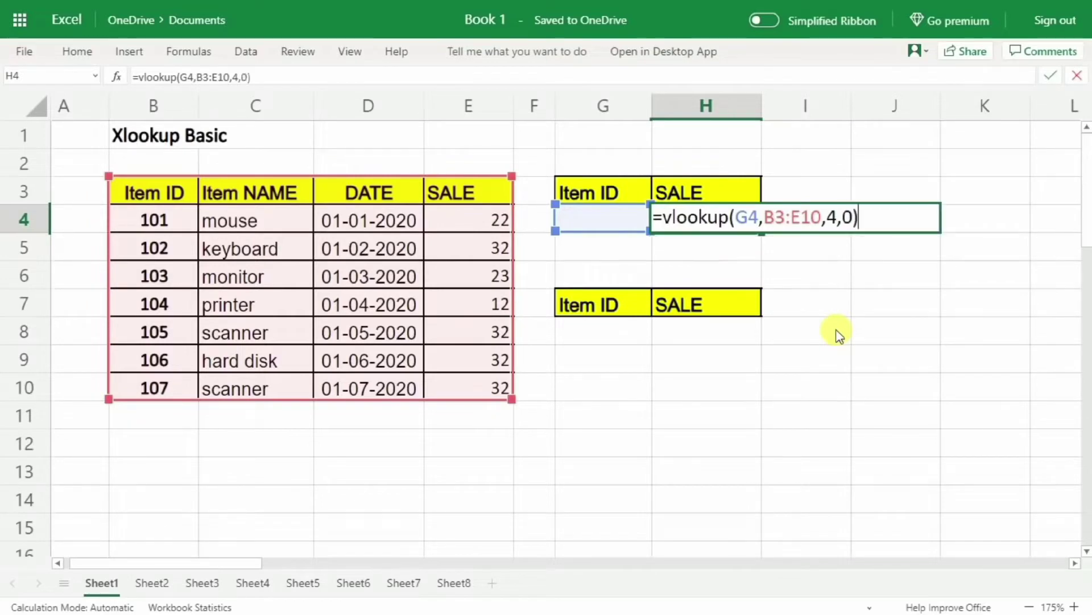
pyautogui.press('Return')
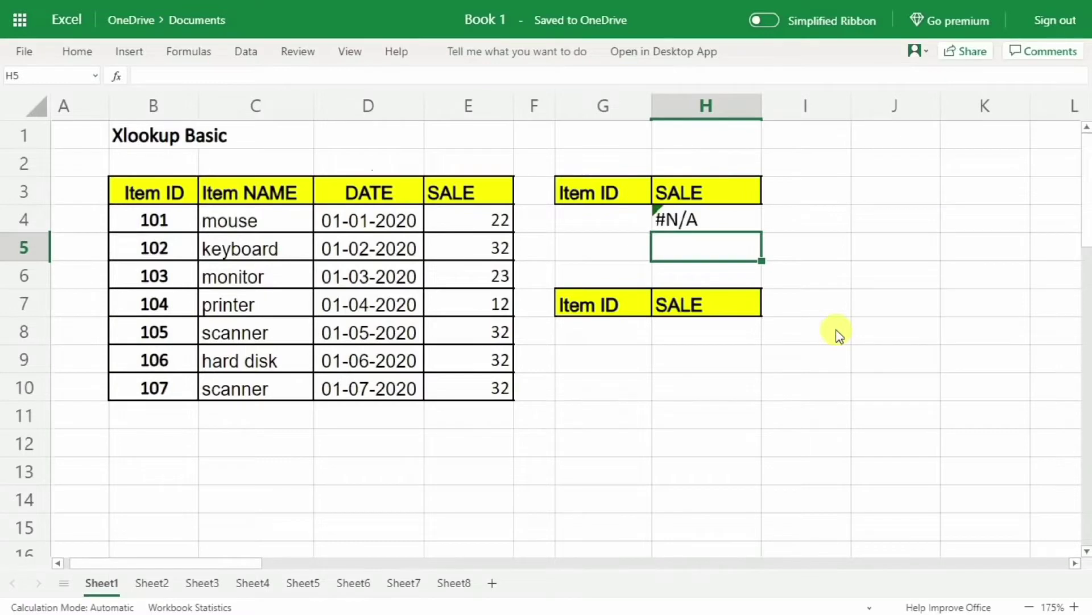
# - Enter item ID 101 in cell G4 and check the VLOOKUP result against that item's row in the table
pyautogui.click(582, 219)
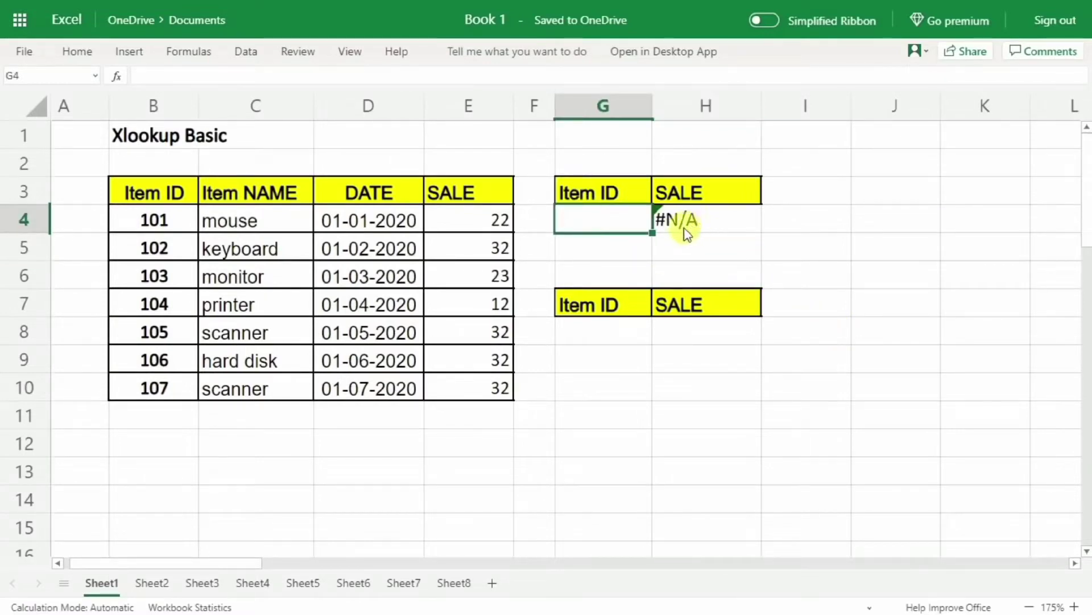
pyautogui.write('101')
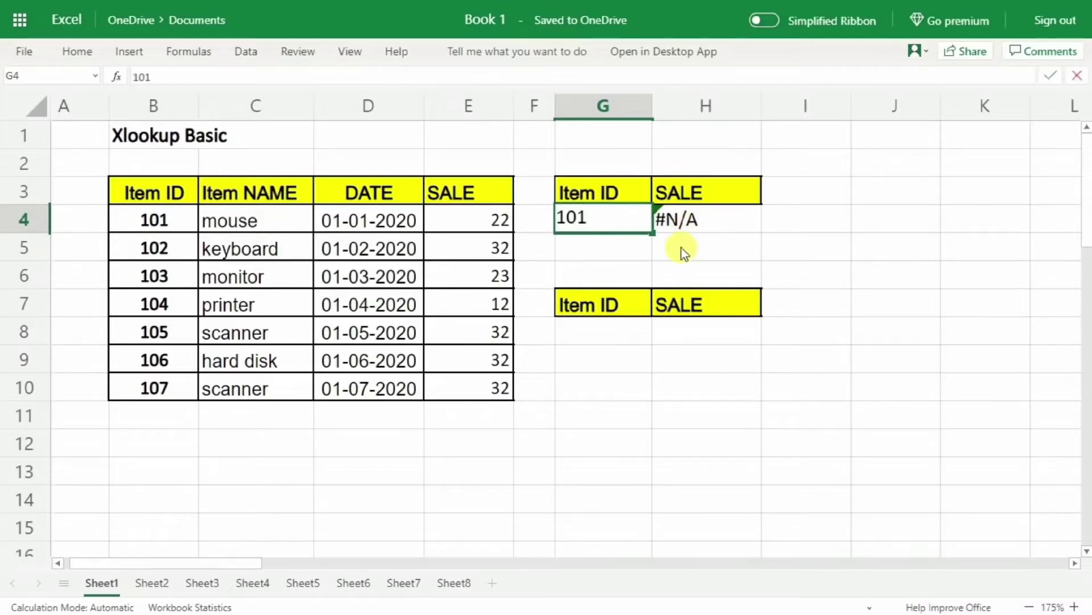
pyautogui.press('Return')
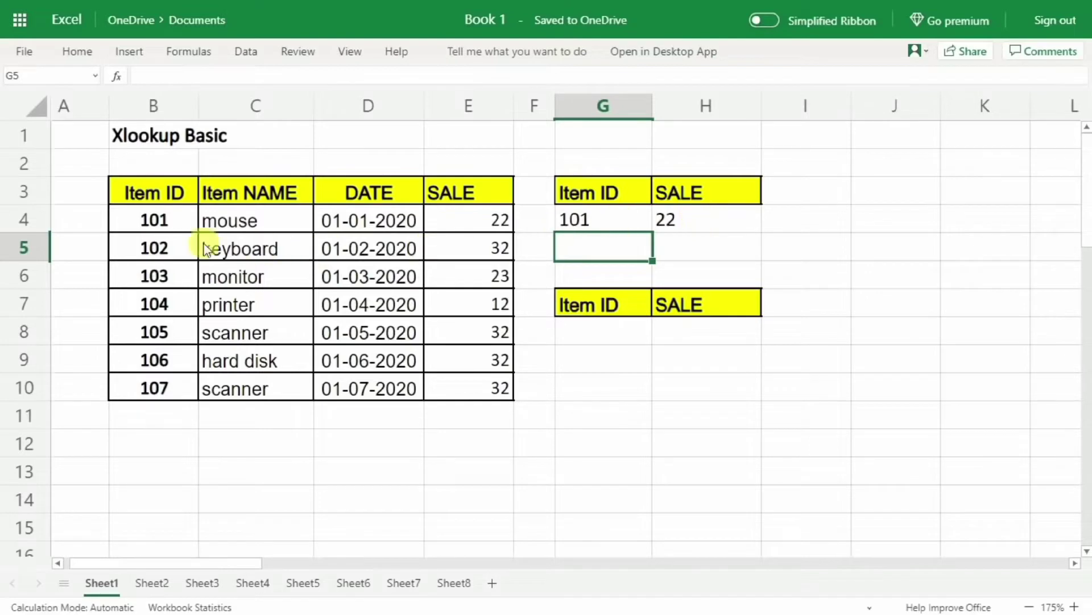
pyautogui.moveTo(154, 219); pyautogui.dragTo(478, 222)
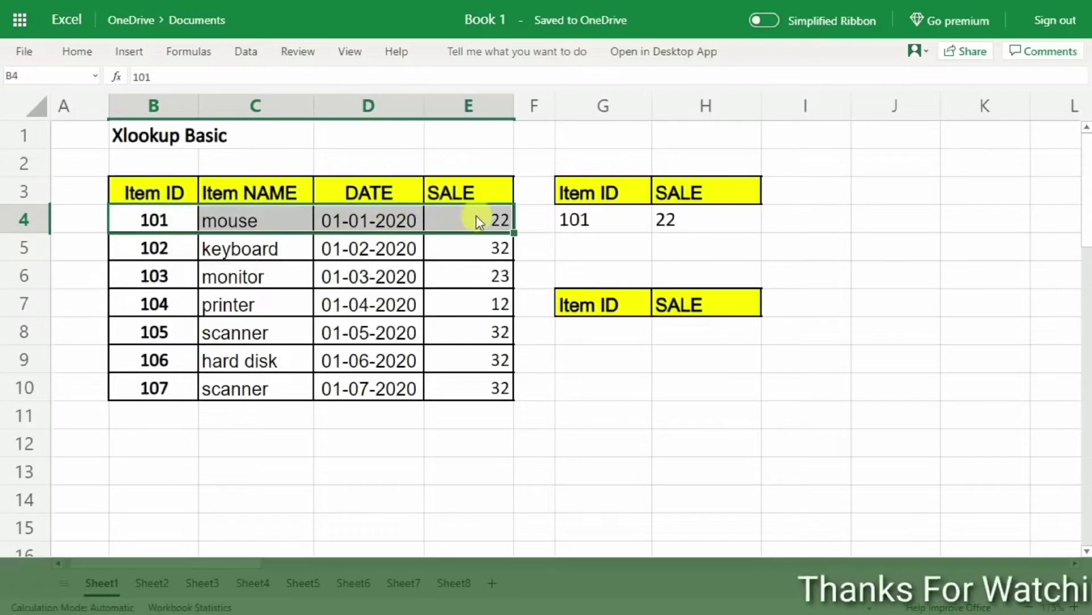
# - Set the item ID in cell G4 to 111 to test the VLOOKUP with another ID
pyautogui.click(579, 221)
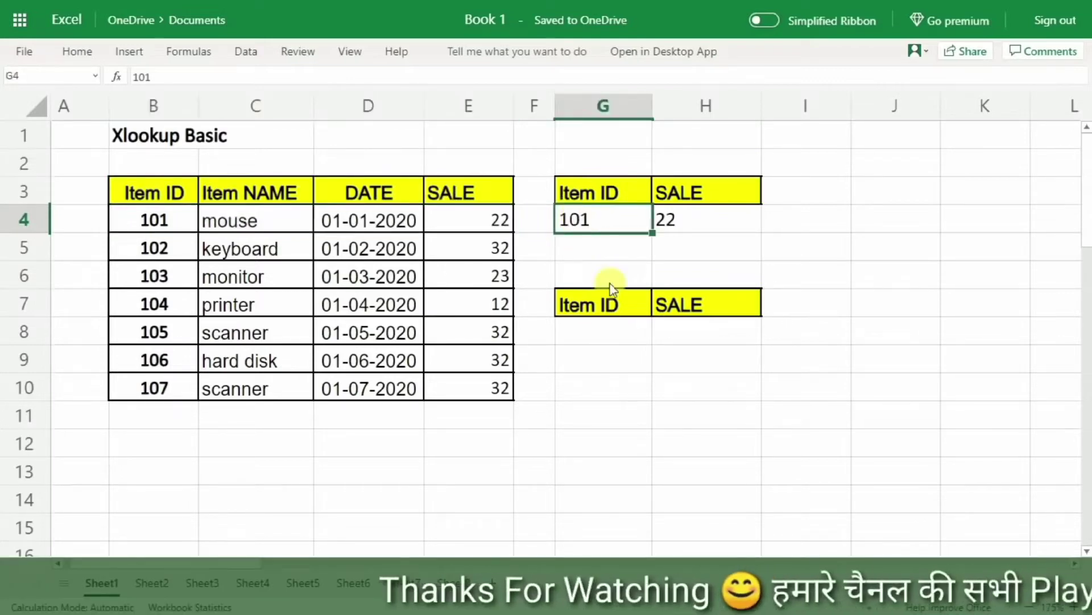
pyautogui.write('1')
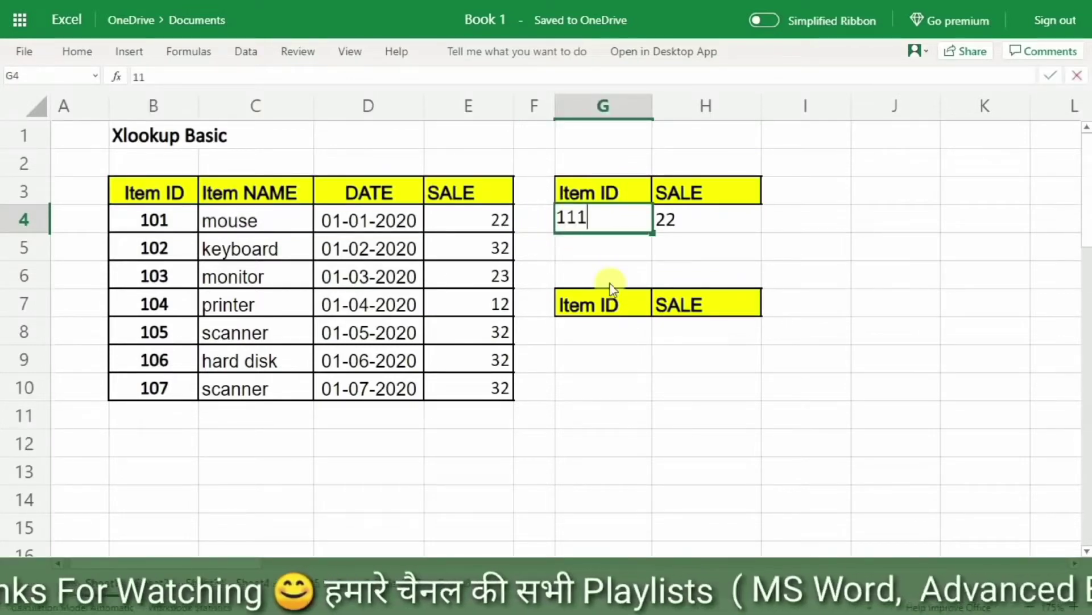
pyautogui.press('Return')
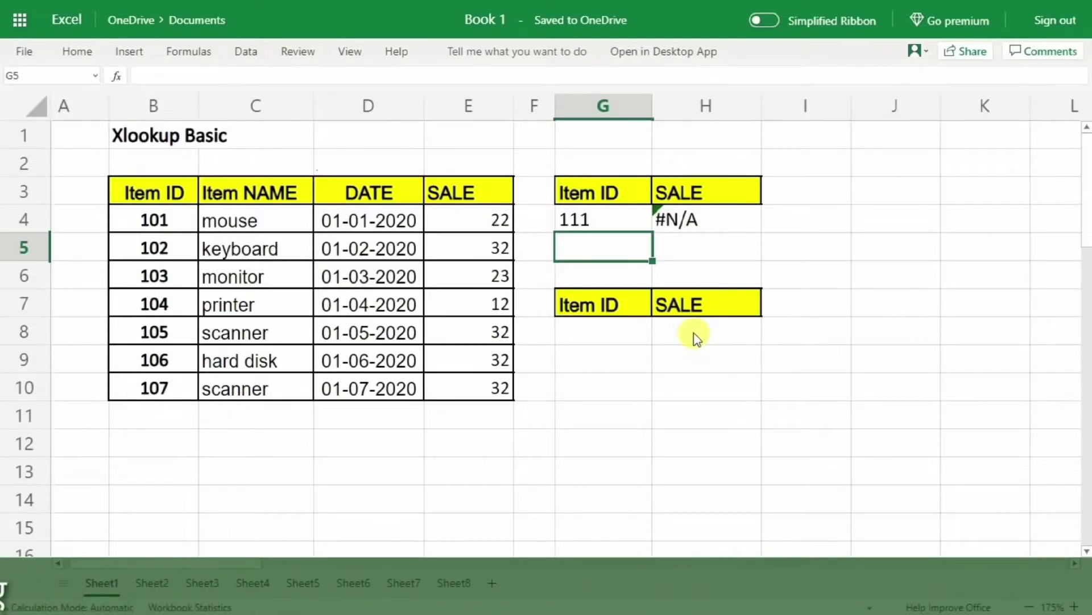
# - Enter the formula =xlookup(G8,B3:B10,E3:E10) in cell H8 to return the sale for the item ID in G8
pyautogui.click(608, 193)
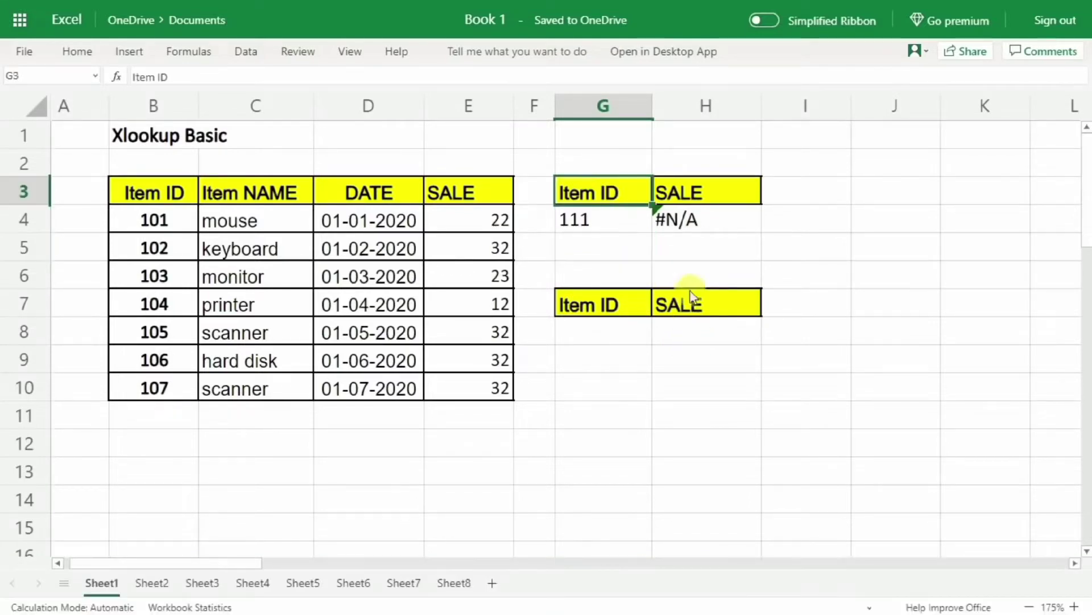
pyautogui.click(690, 339)
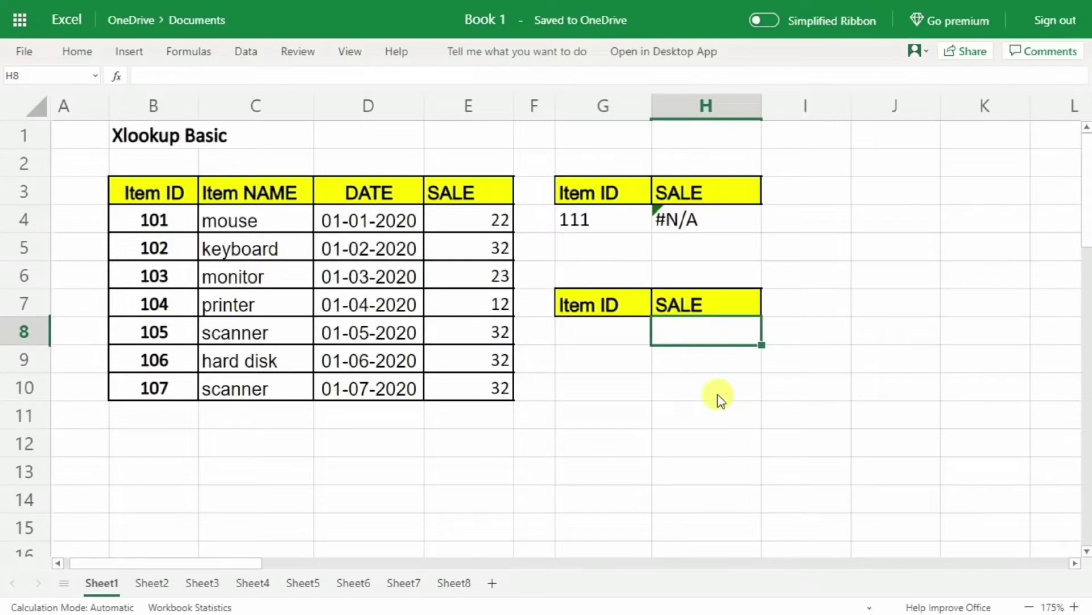
pyautogui.write('=')
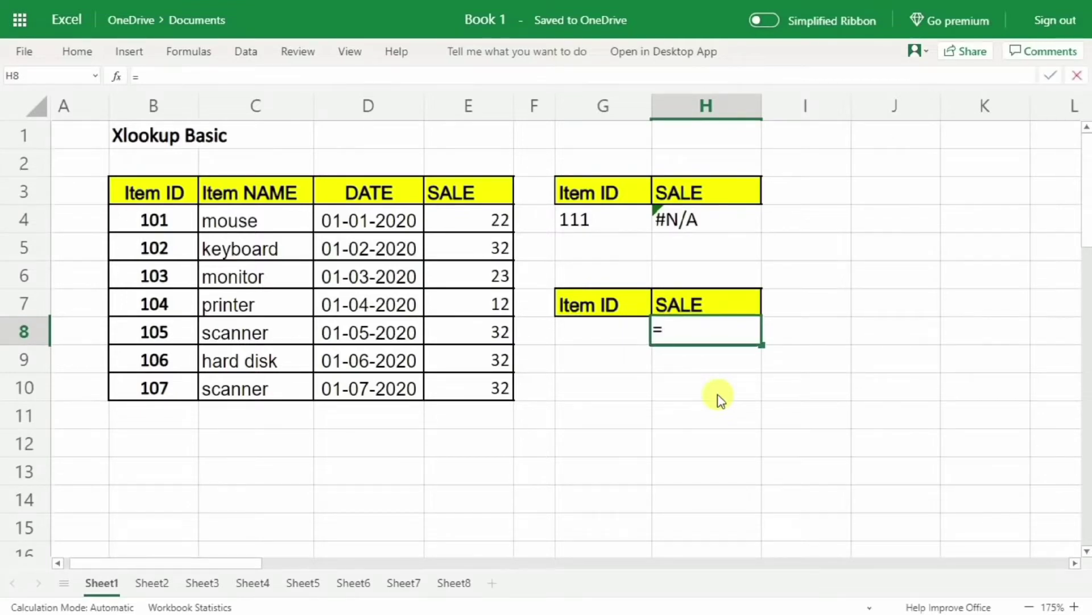
pyautogui.write('xlookup(')
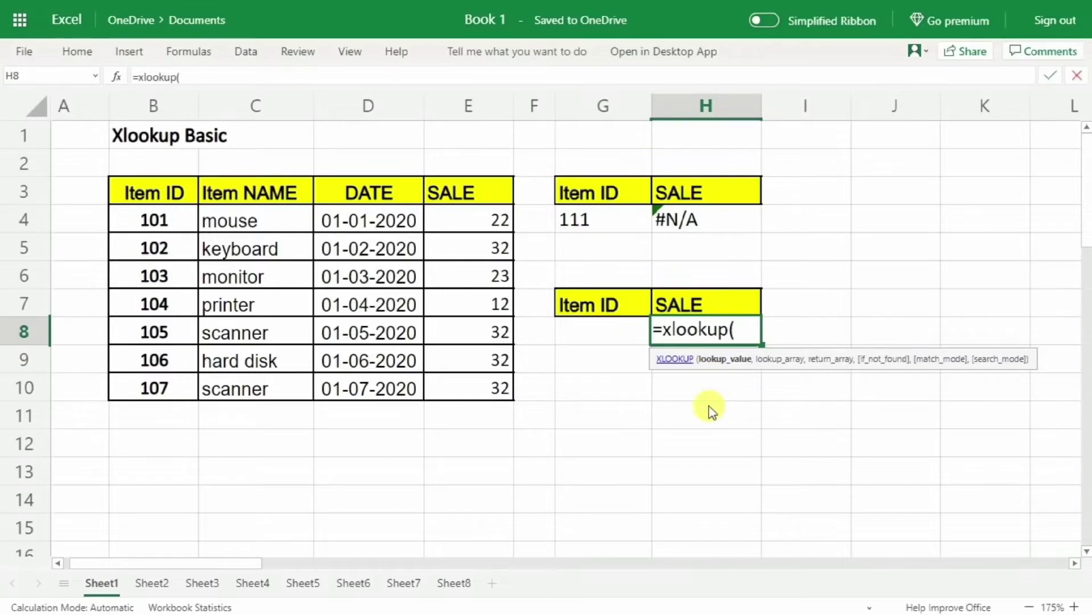
pyautogui.click(594, 328)
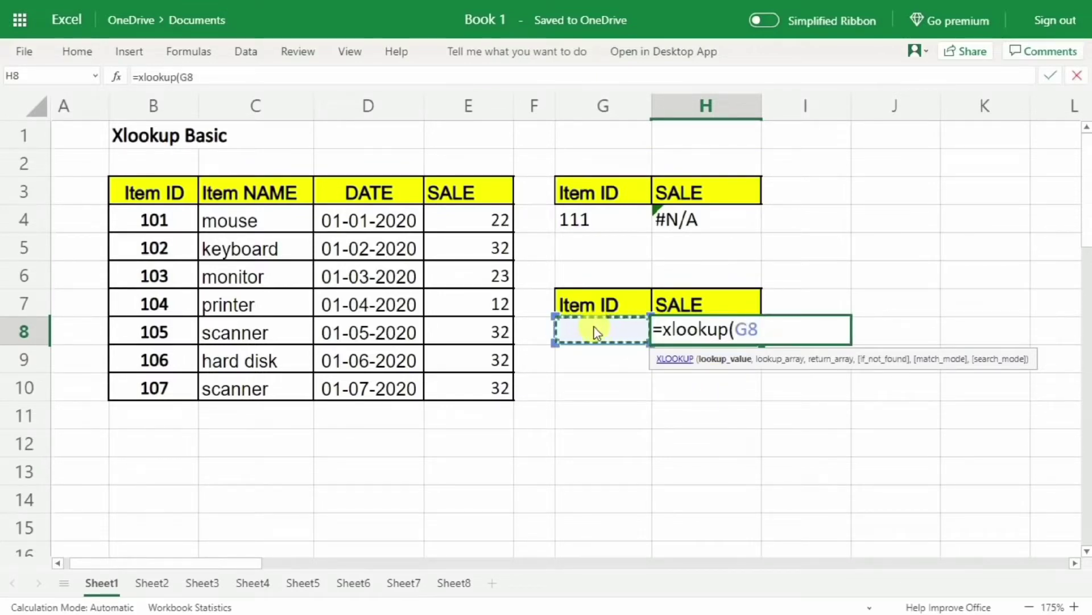
pyautogui.write(',')
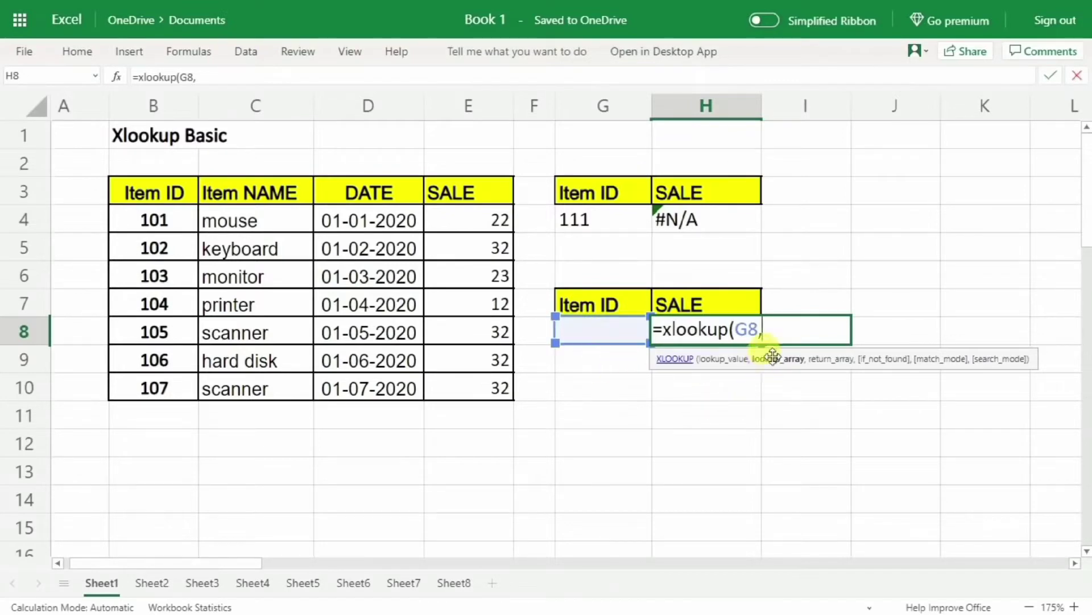
pyautogui.click(147, 204)
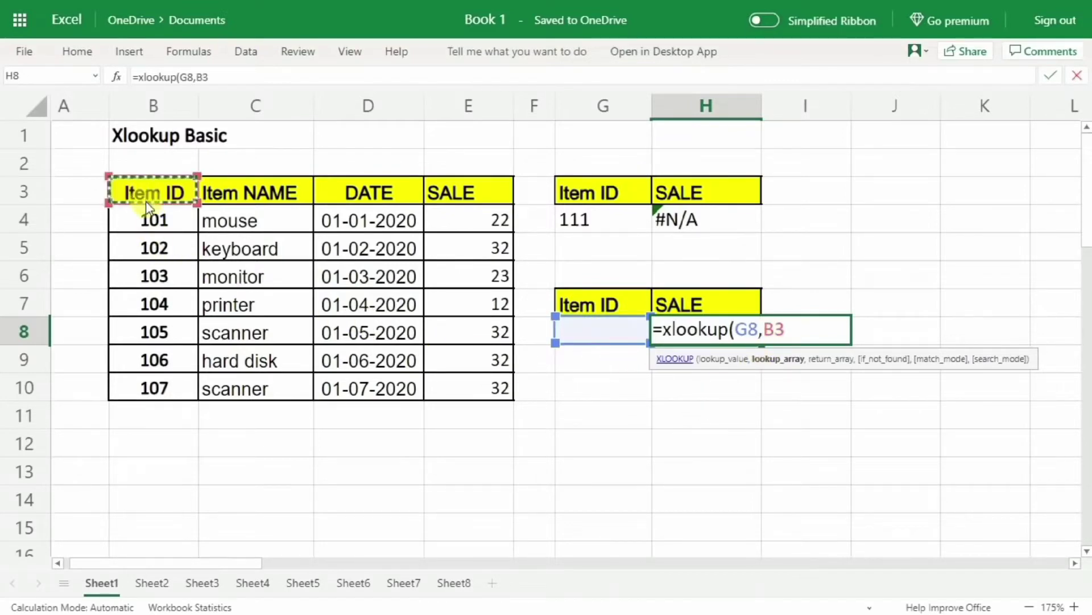
pyautogui.moveTo(148, 208); pyautogui.dragTo(137, 375)
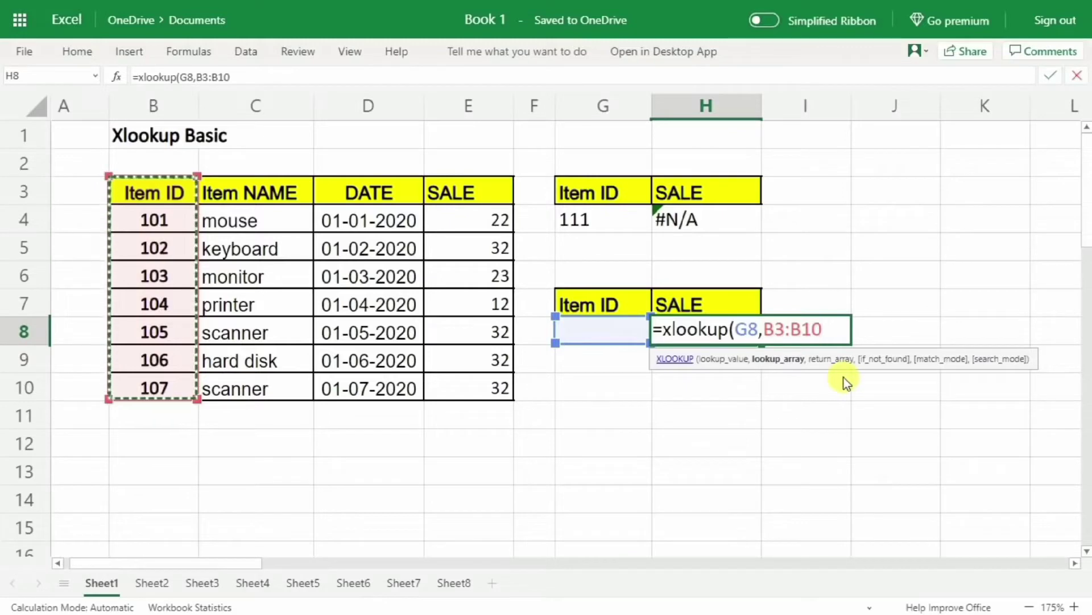
pyautogui.write(',')
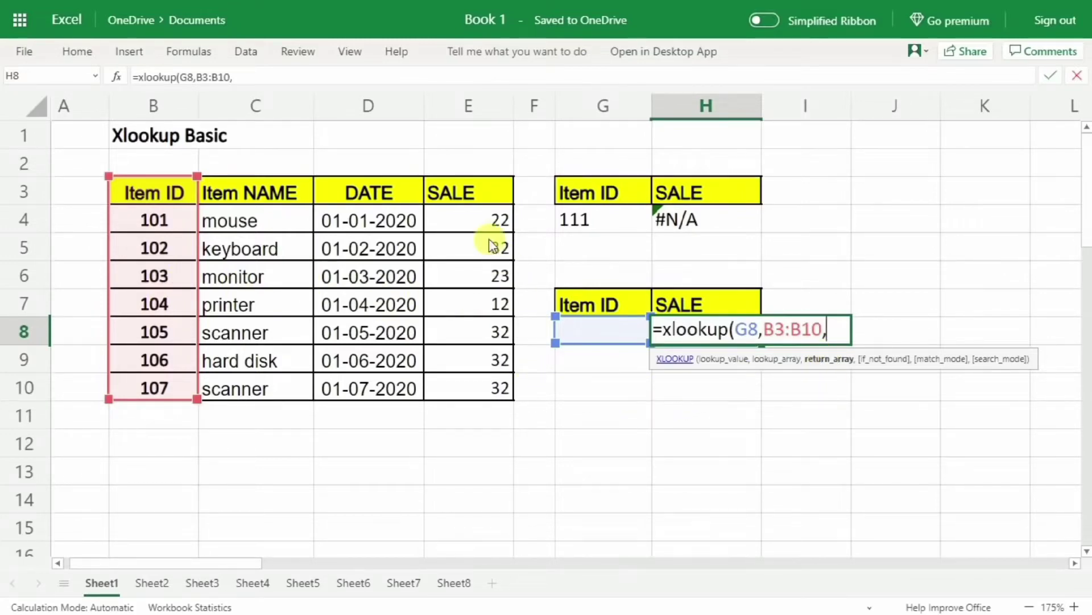
pyautogui.moveTo(455, 185); pyautogui.dragTo(460, 383)
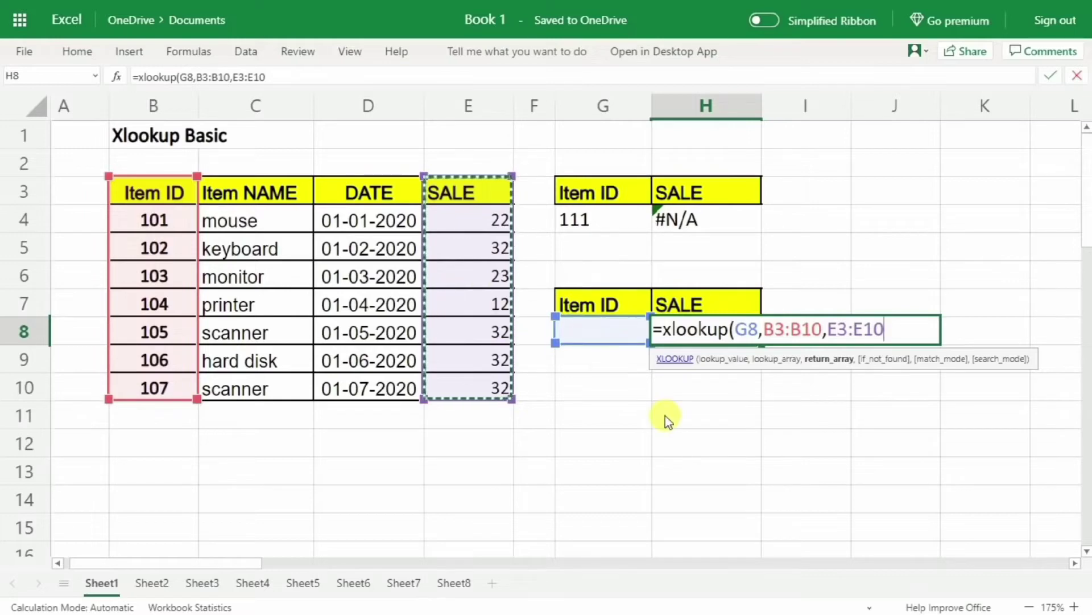
pyautogui.write(')')
pyautogui.press('Return')
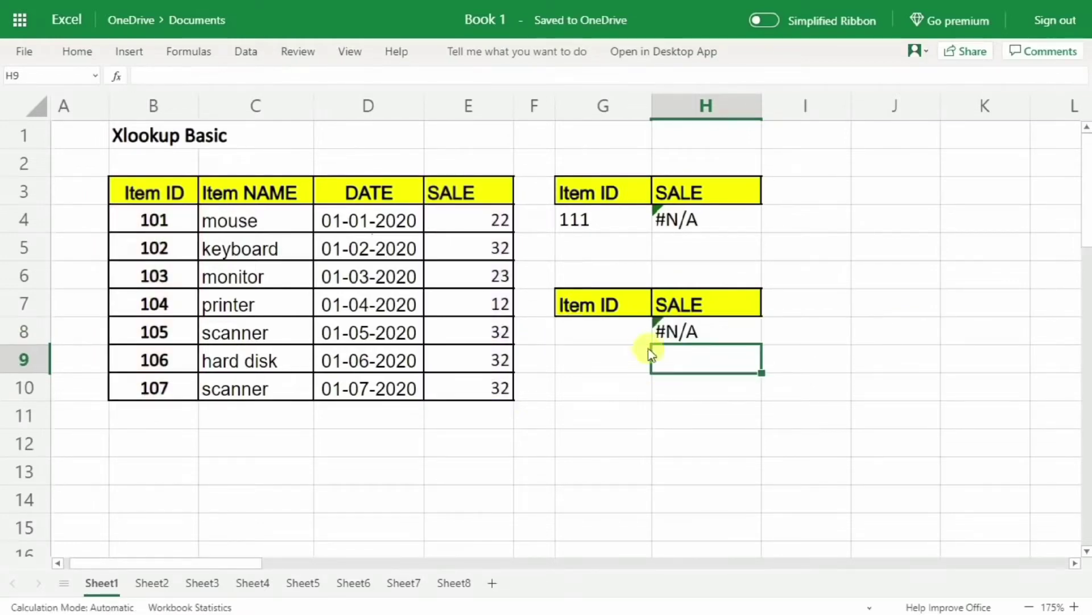
# - Enter item ID 101 in cell G8 as the lookup value for the XLOOKUP
pyautogui.click(609, 331)
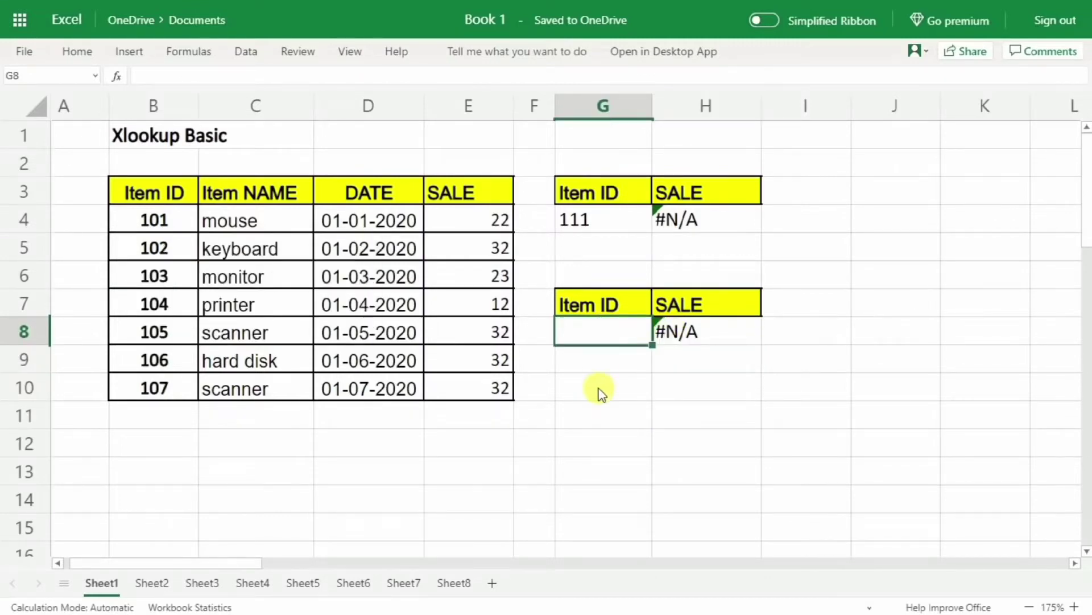
pyautogui.write('101')
pyautogui.press('Return')
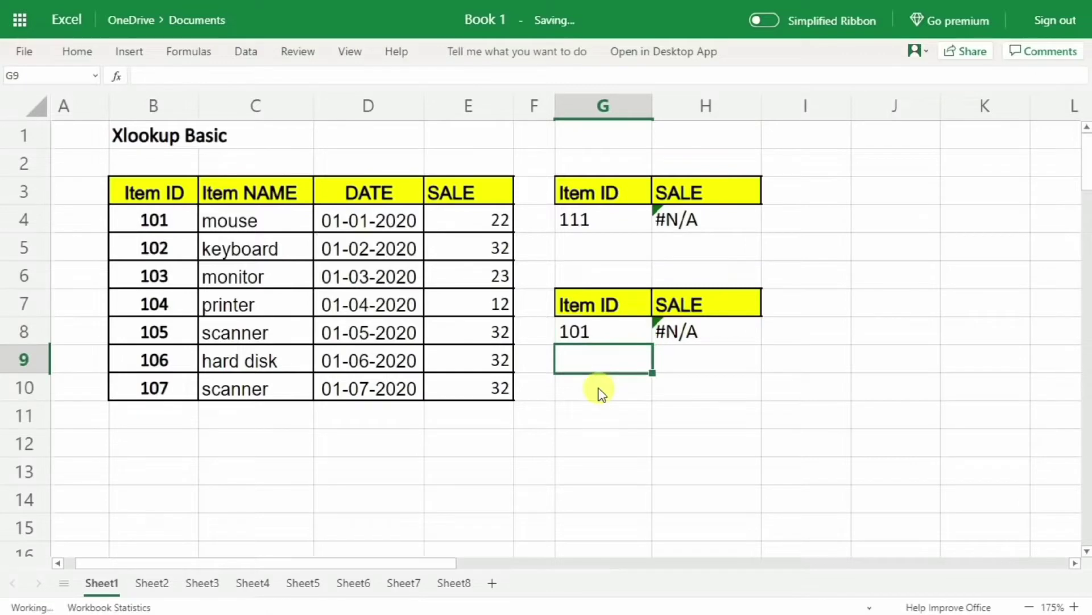
# - Set the item ID in cell G8 to 104 and check the XLOOKUP result against that item's row in the table
pyautogui.click(609, 341)
pyautogui.write('10')
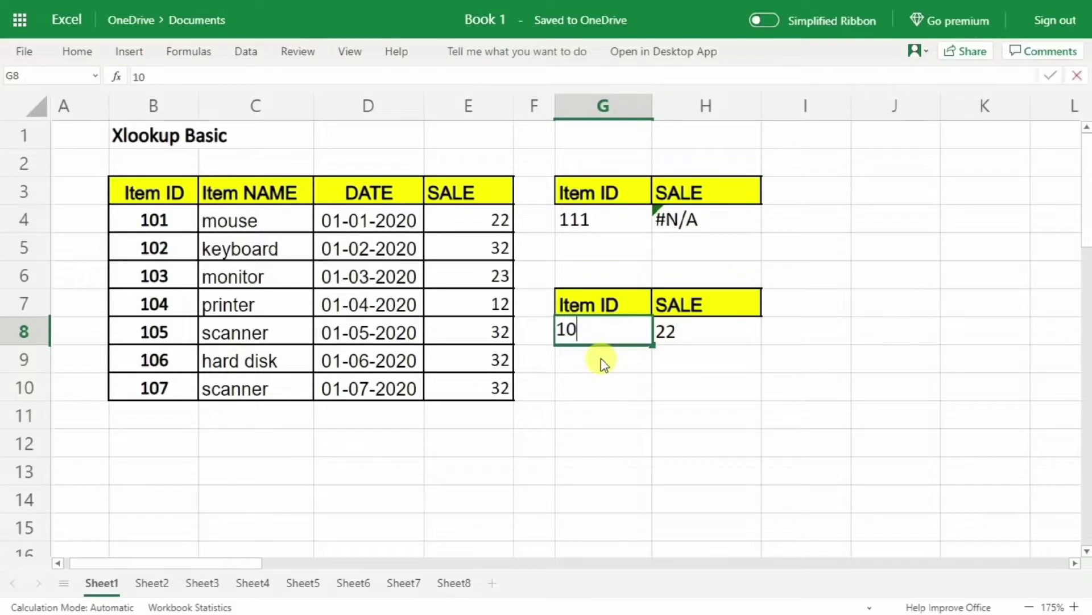
pyautogui.write('4')
pyautogui.press('Return')
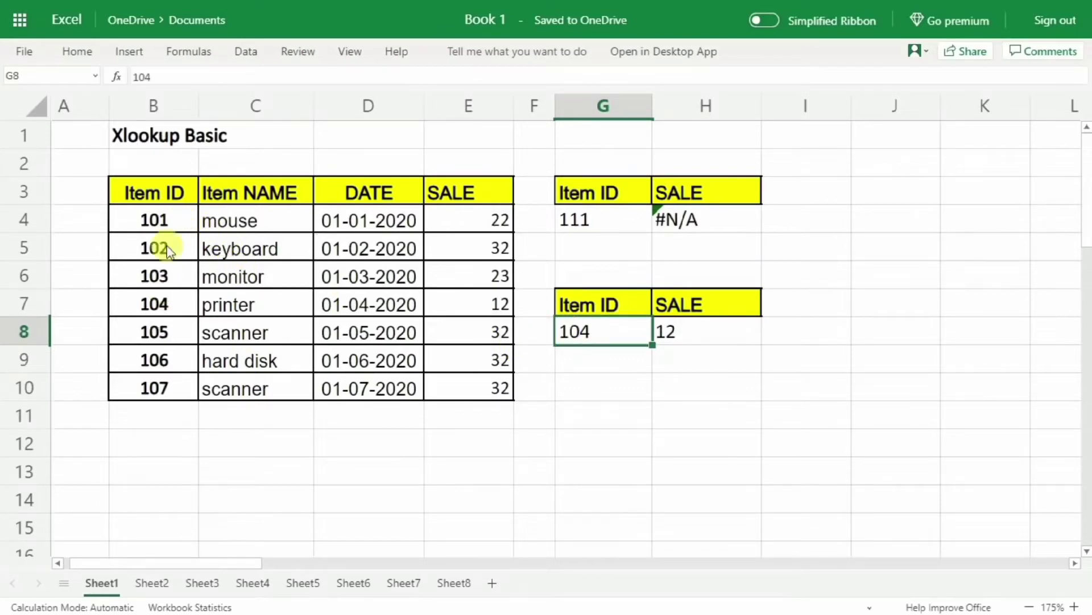
pyautogui.click(159, 305)
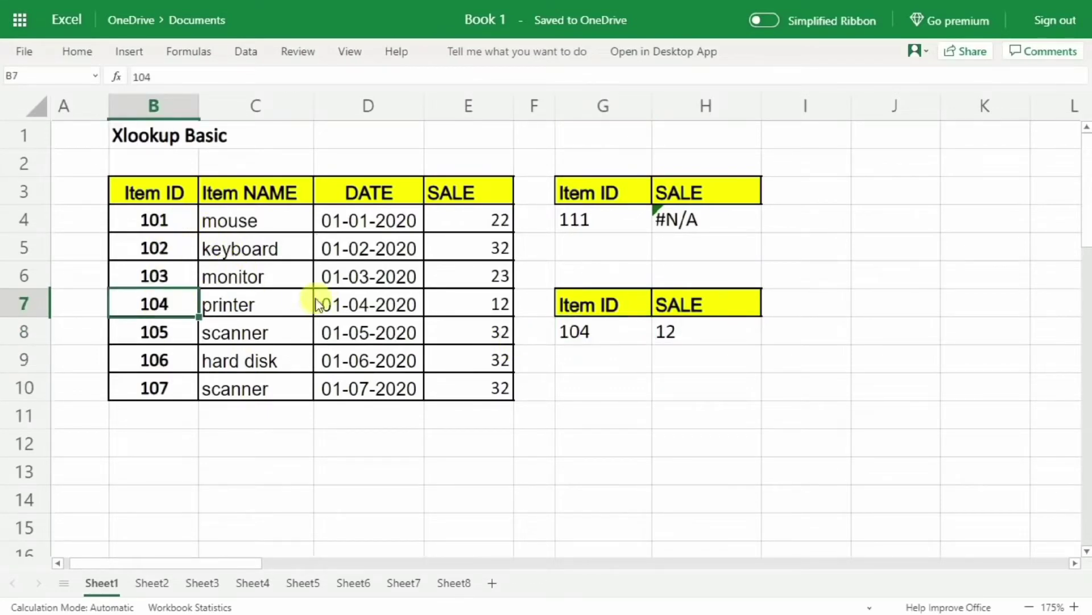
pyautogui.click(465, 303)
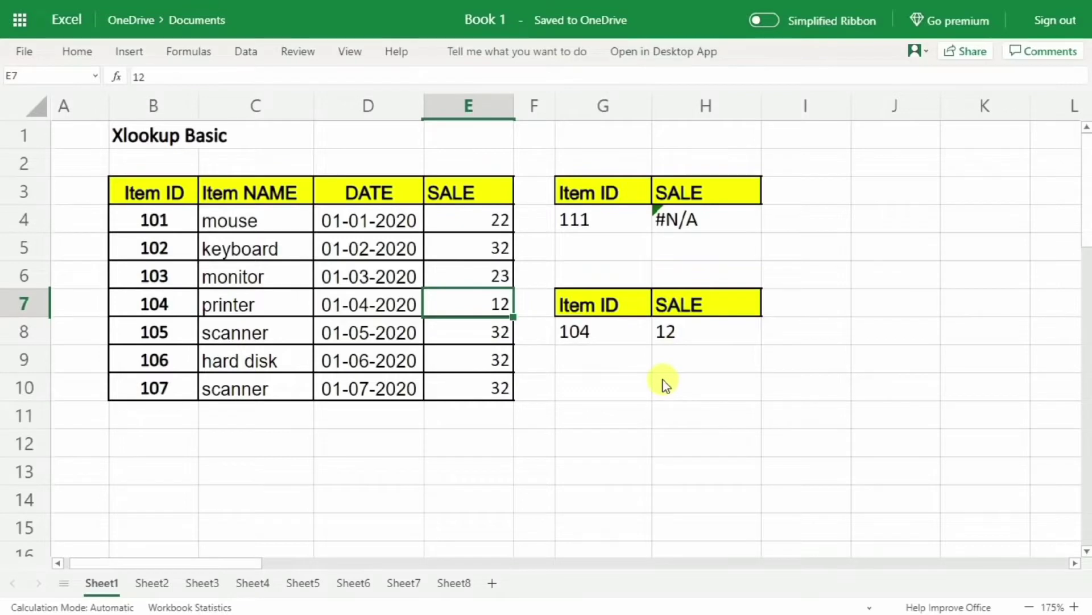
# - Copy the Item NAME and SALE headers to cells G10:H10 and widen column G to fit the item name header
pyautogui.click(257, 192)
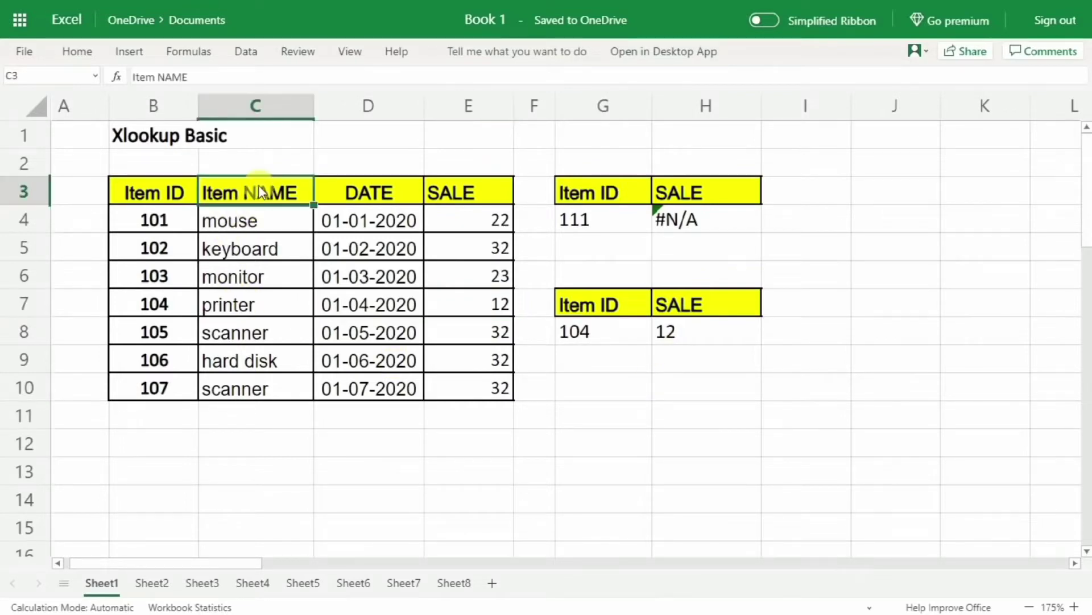
pyautogui.keyDown('ctrl'); pyautogui.click(436, 194); pyautogui.keyUp('ctrl')
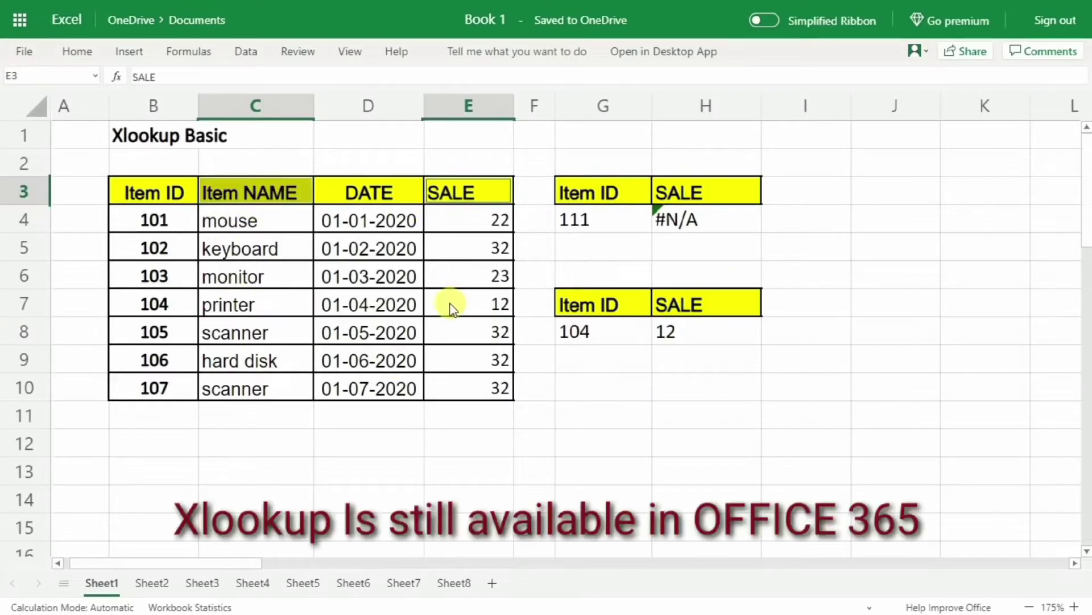
pyautogui.hotkey('ctrl', 'c')
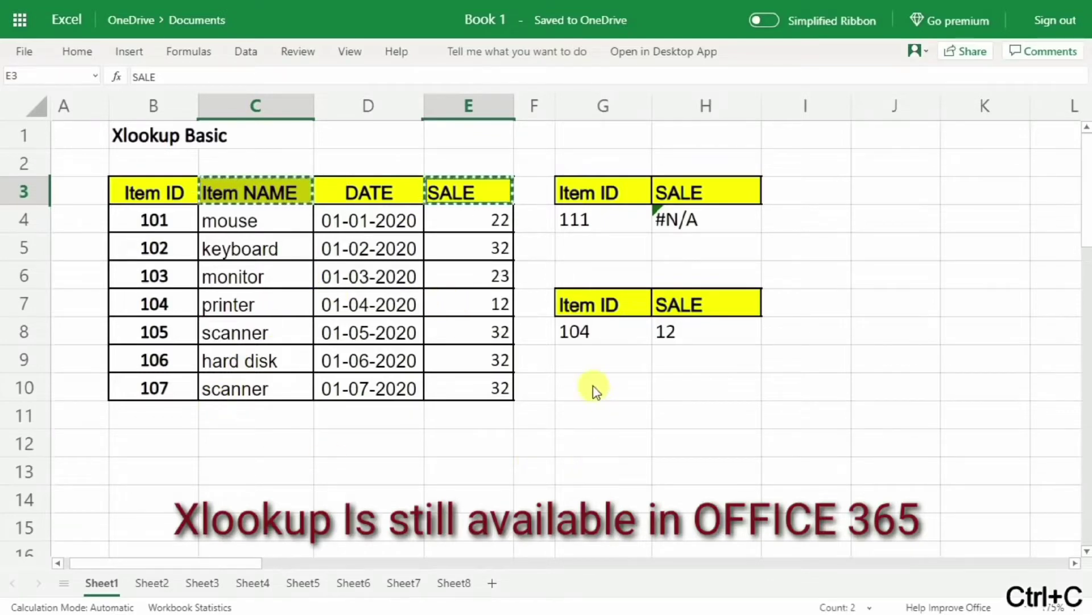
pyautogui.click(595, 387)
pyautogui.hotkey('ctrl', 'v')
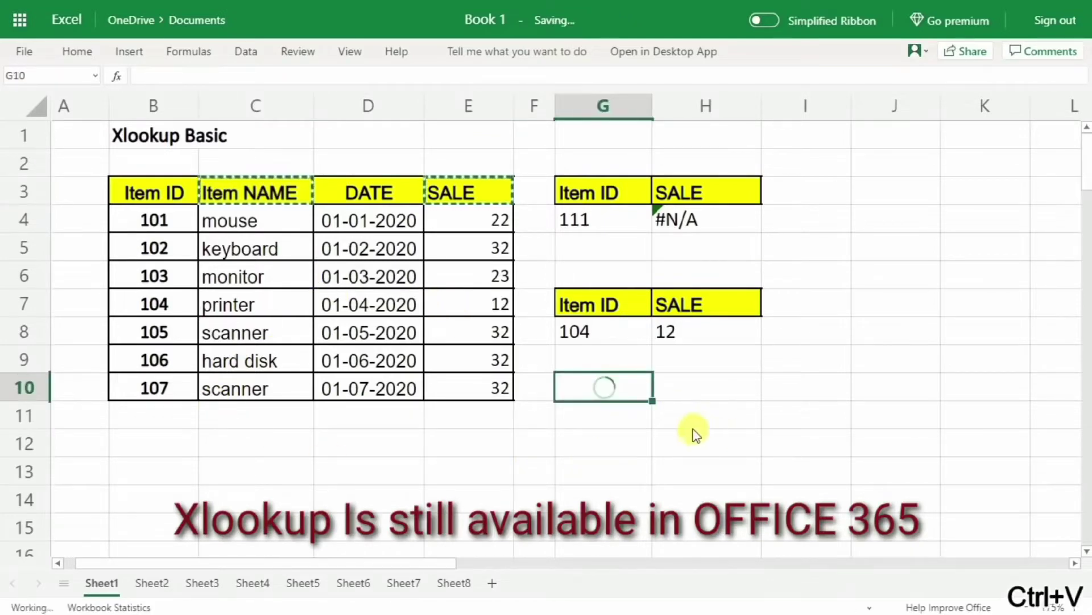
pyautogui.click(663, 386)
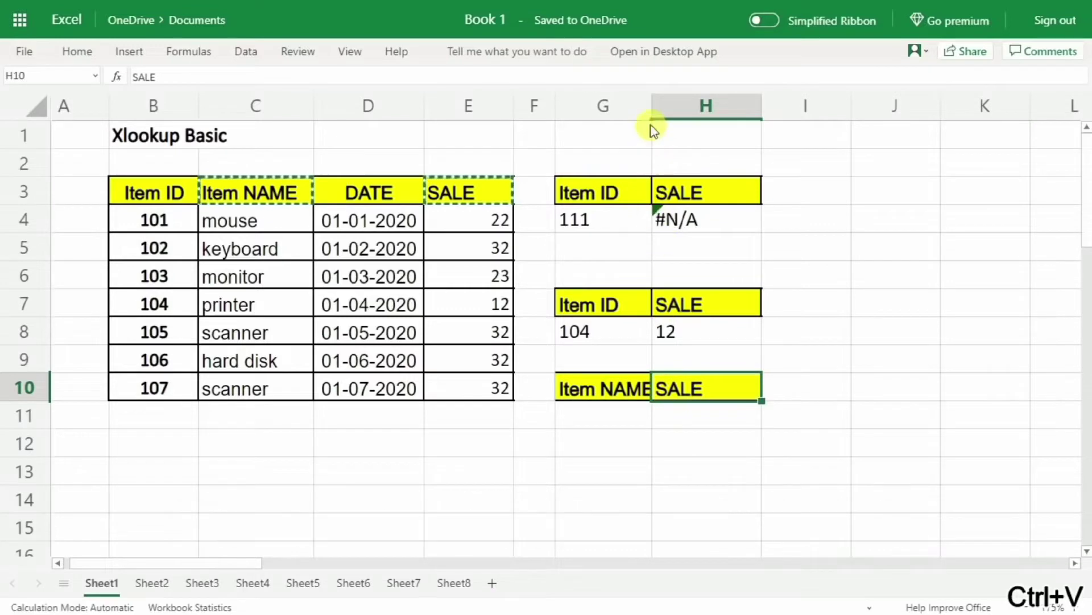
pyautogui.moveTo(651, 107); pyautogui.dragTo(671, 107)
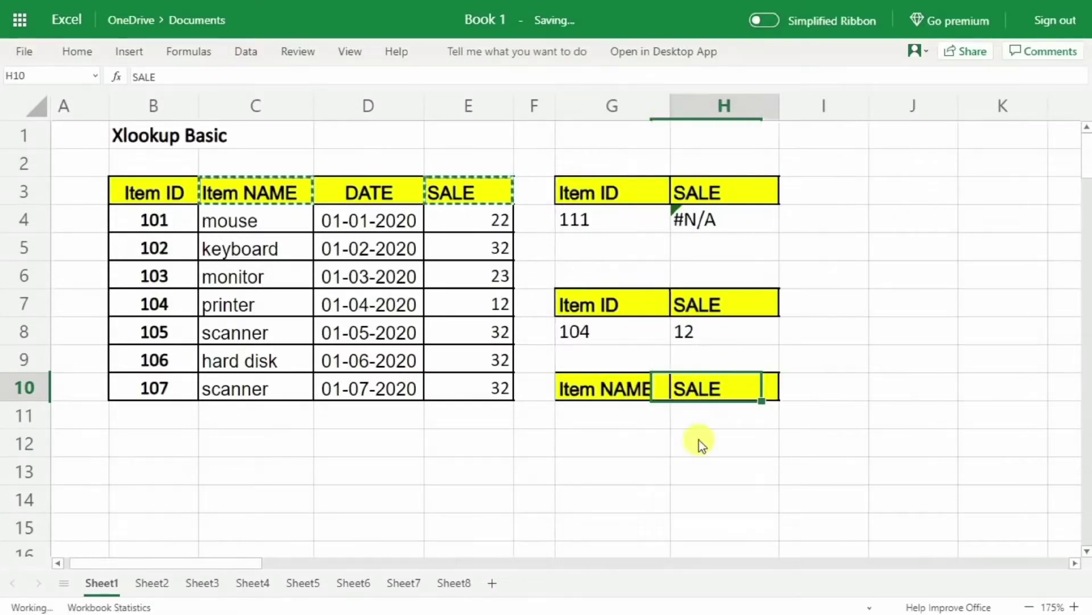
# - Enter the formula =xlookup(G11,C3:C10,E3:E10) in cell H11 to return the sale for the item name in G11
pyautogui.press('Down')
pyautogui.write('=')
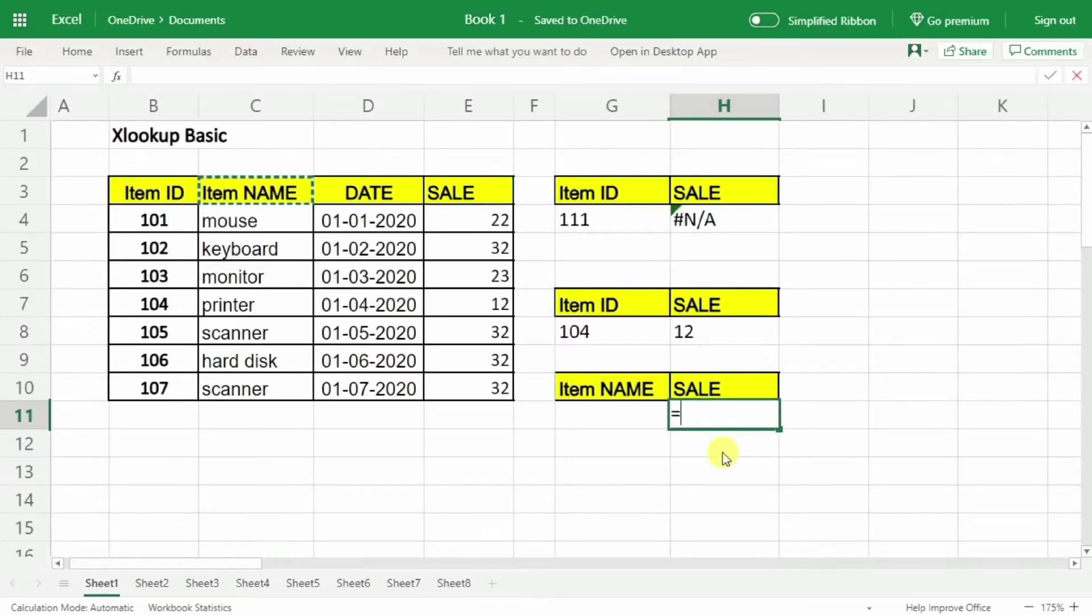
pyautogui.write('xlooku')
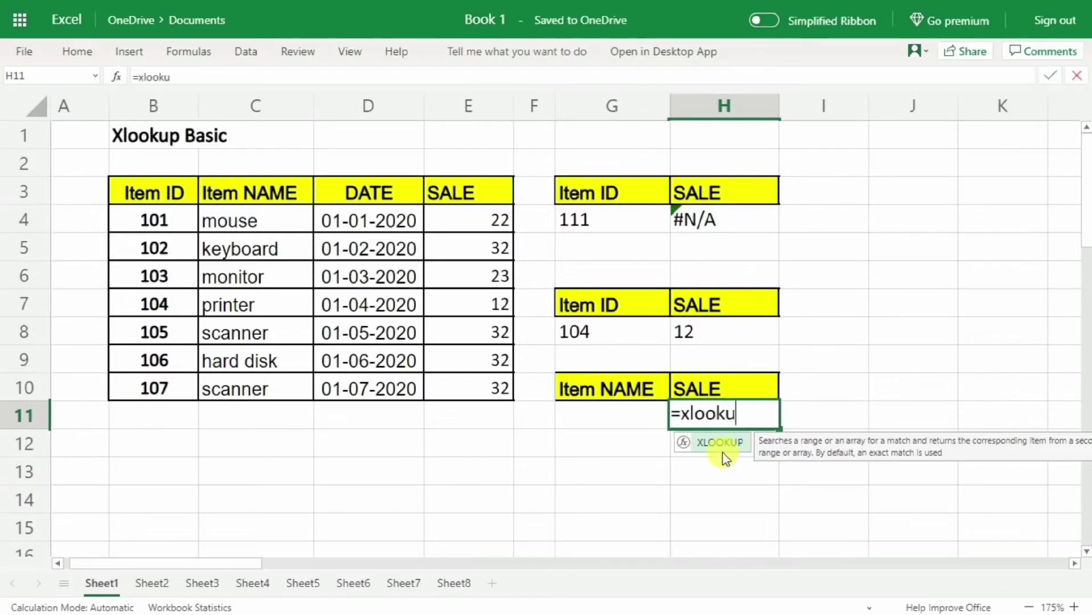
pyautogui.write('p(')
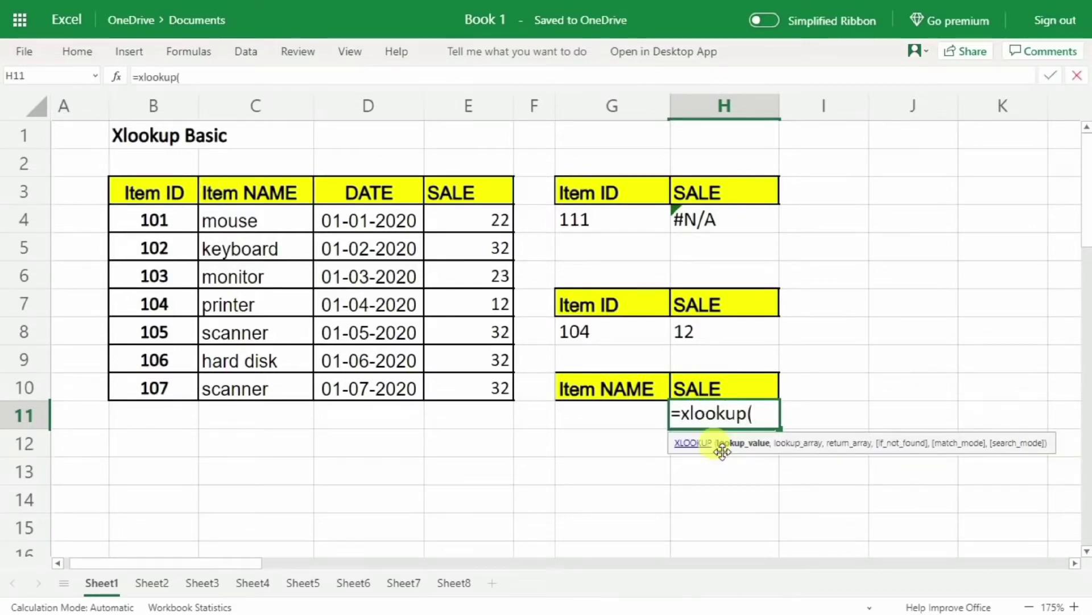
pyautogui.click(585, 414)
pyautogui.write(',')
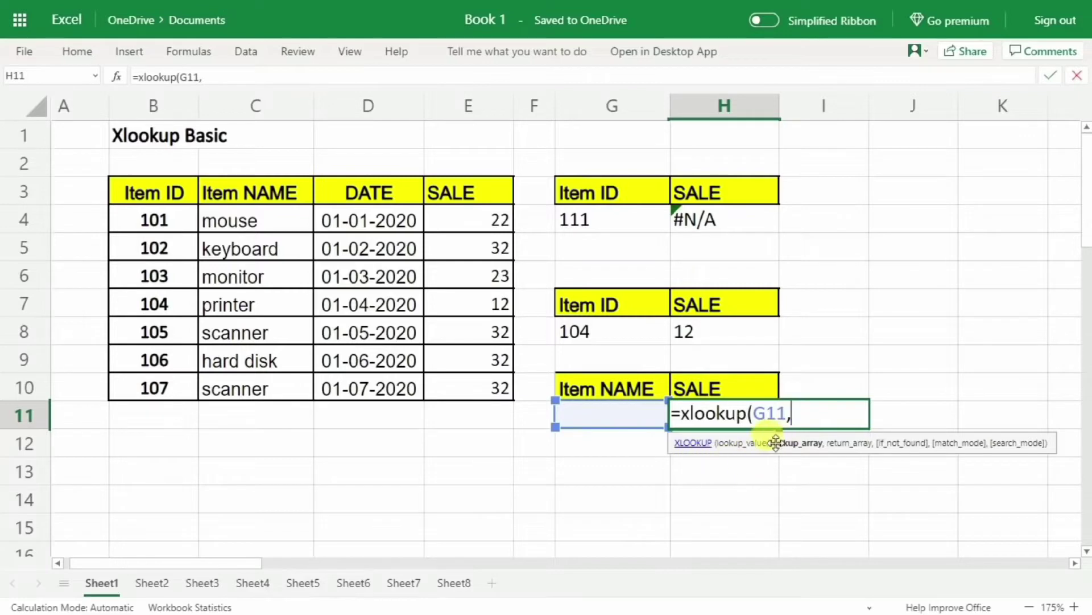
pyautogui.click(234, 194)
pyautogui.moveTo(238, 267); pyautogui.dragTo(237, 376)
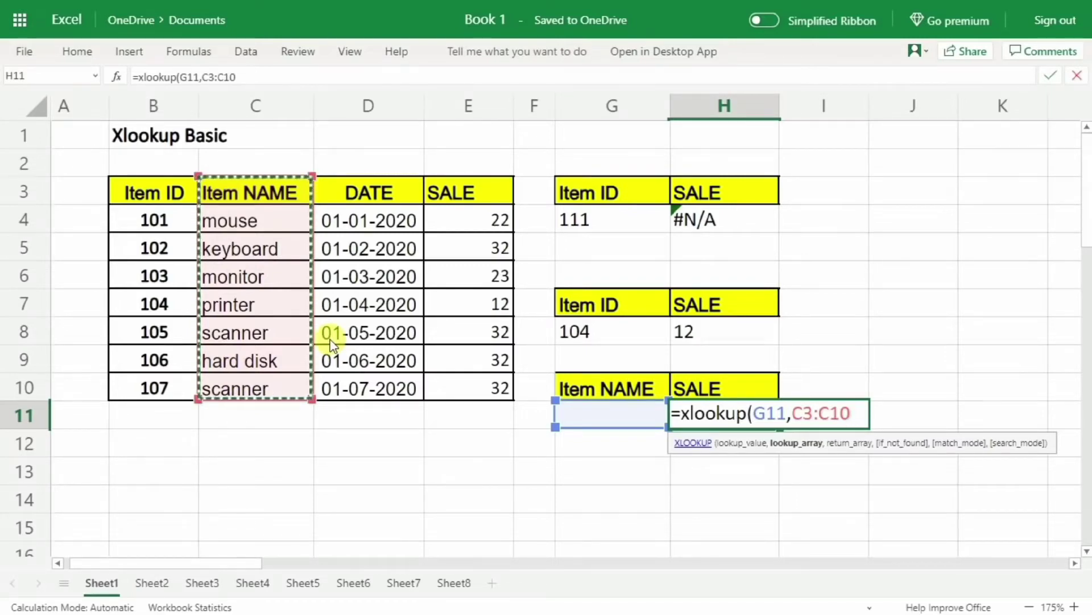
pyautogui.write(',')
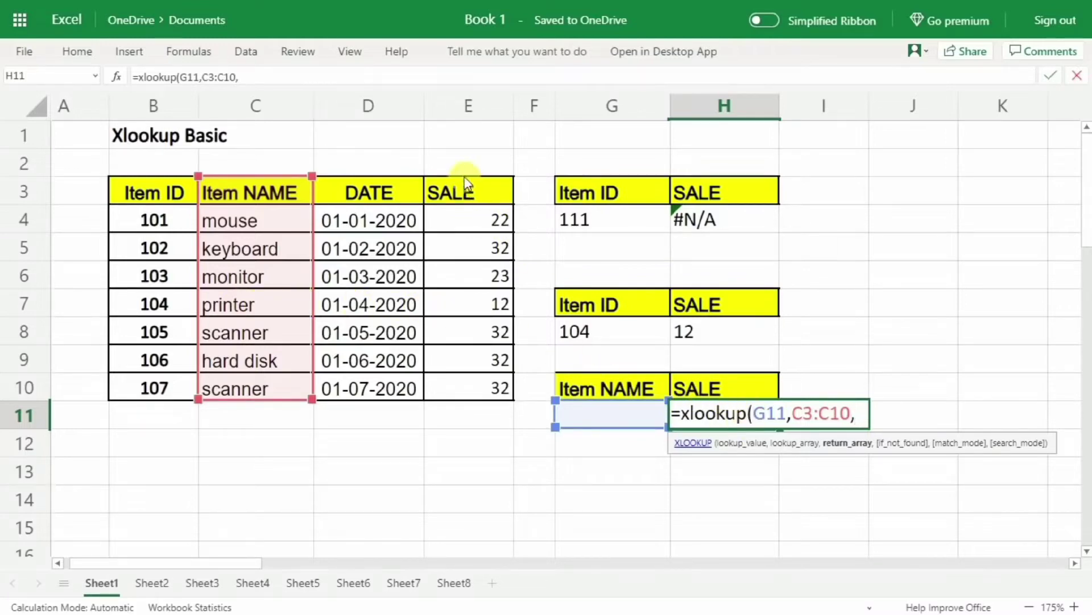
pyautogui.moveTo(462, 196); pyautogui.dragTo(458, 393)
pyautogui.press('Return')
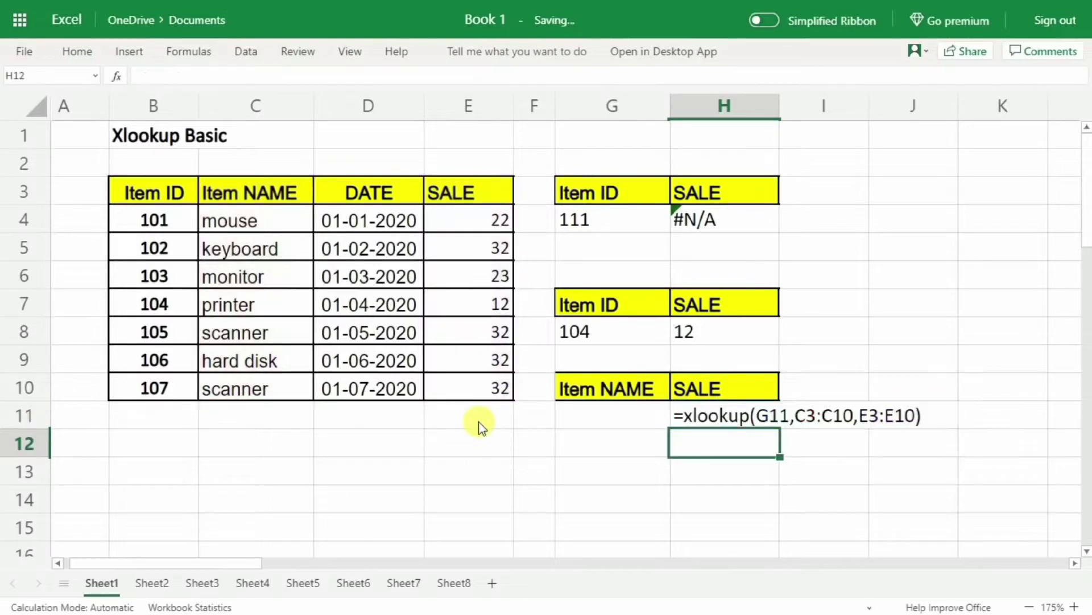
# - Copy the item name monitor from the table into cell G11 and check the XLOOKUP result against that item's row
pyautogui.click(253, 277)
pyautogui.hotkey('ctrl', 'c')
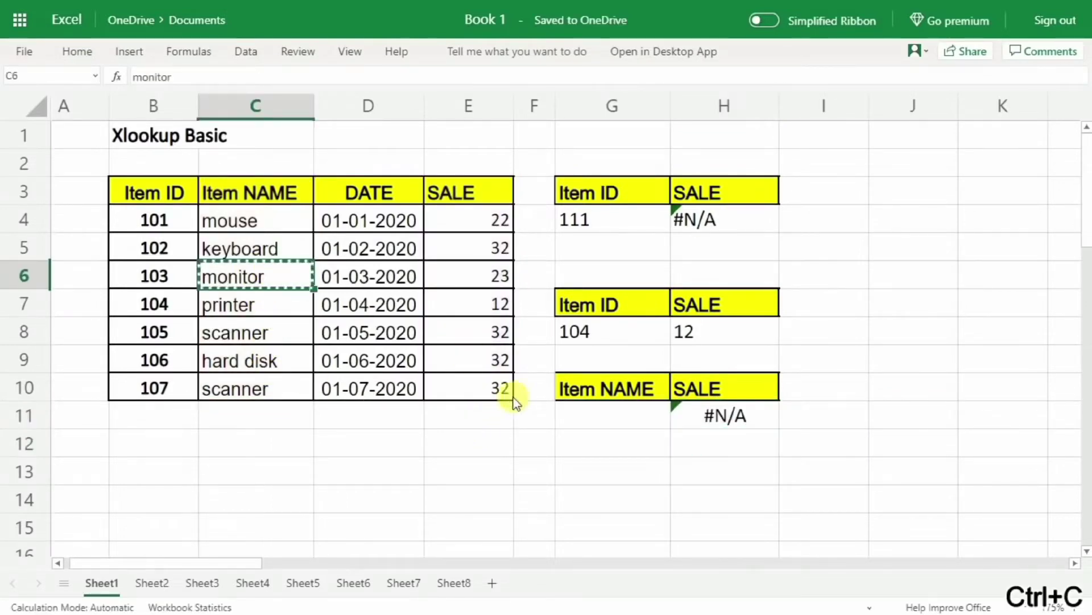
pyautogui.click(566, 414)
pyautogui.hotkey('ctrl', 'v')
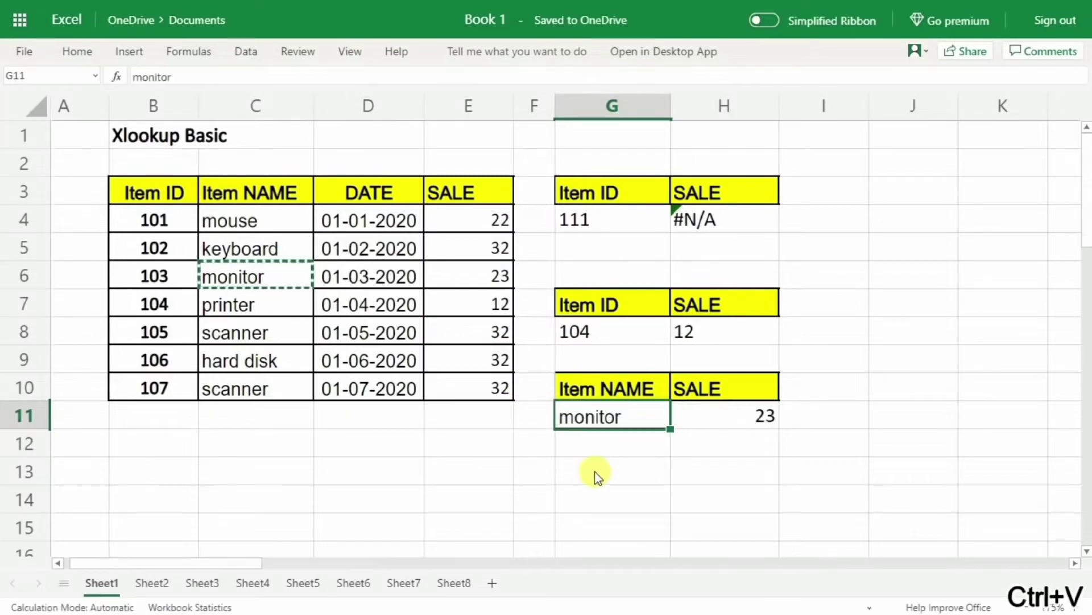
pyautogui.click(597, 460)
pyautogui.click(605, 417)
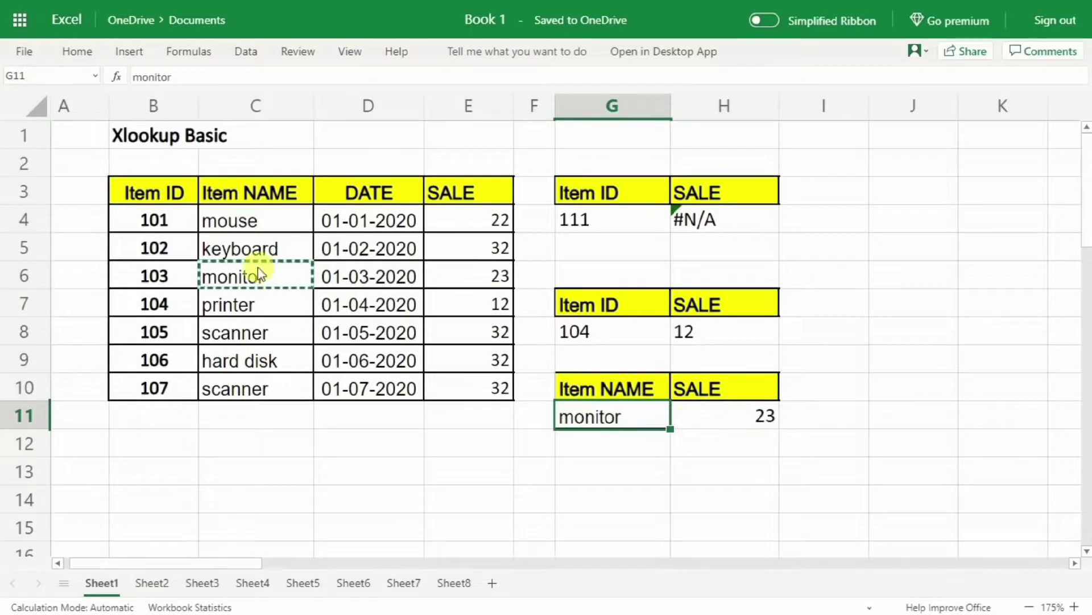
pyautogui.click(244, 272)
pyautogui.click(467, 275)
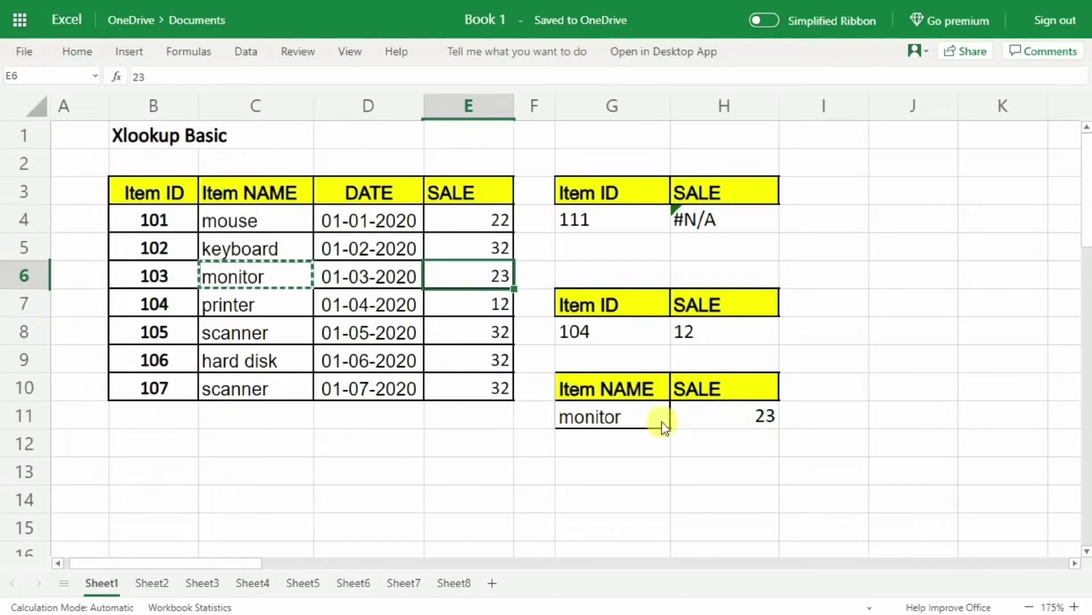
pyautogui.click(605, 420)
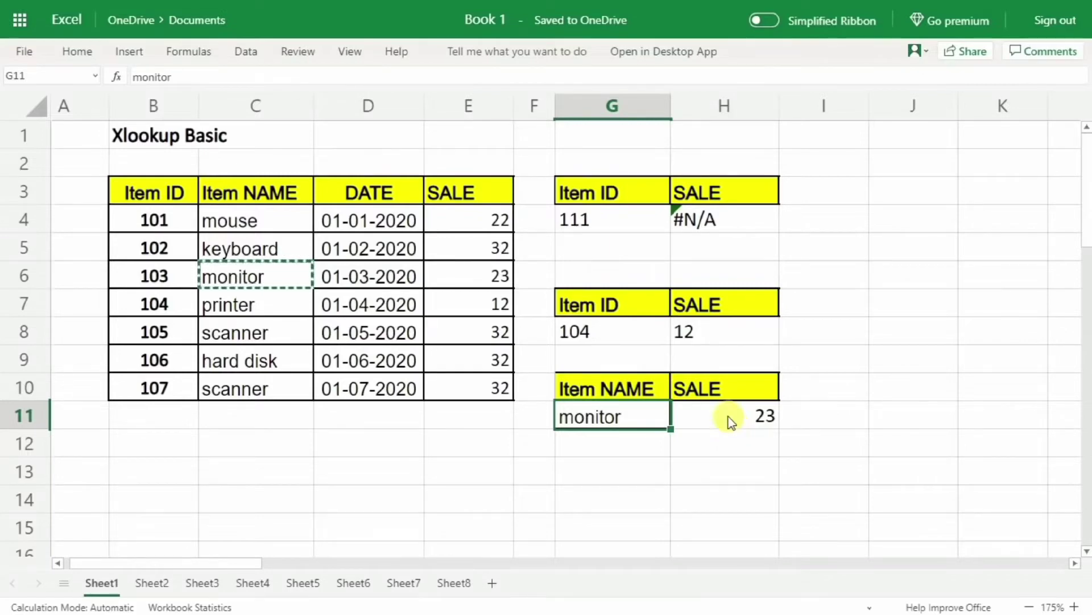
# - Add "Not Found" as the if_not_found argument of the XLOOKUP formula in cell H8
pyautogui.doubleClick(730, 337)
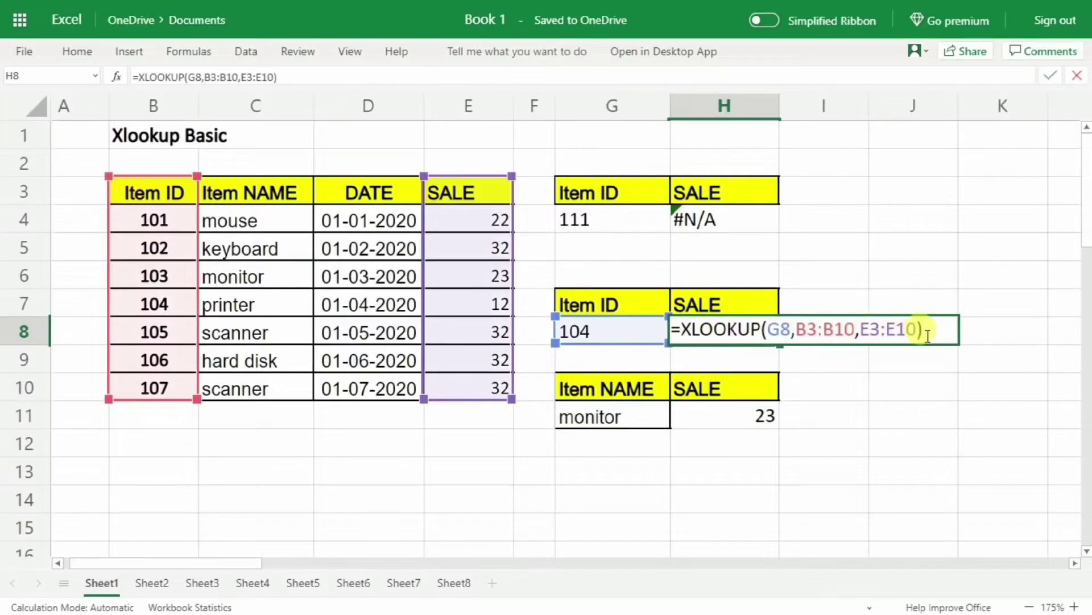
pyautogui.press('BackSpace')
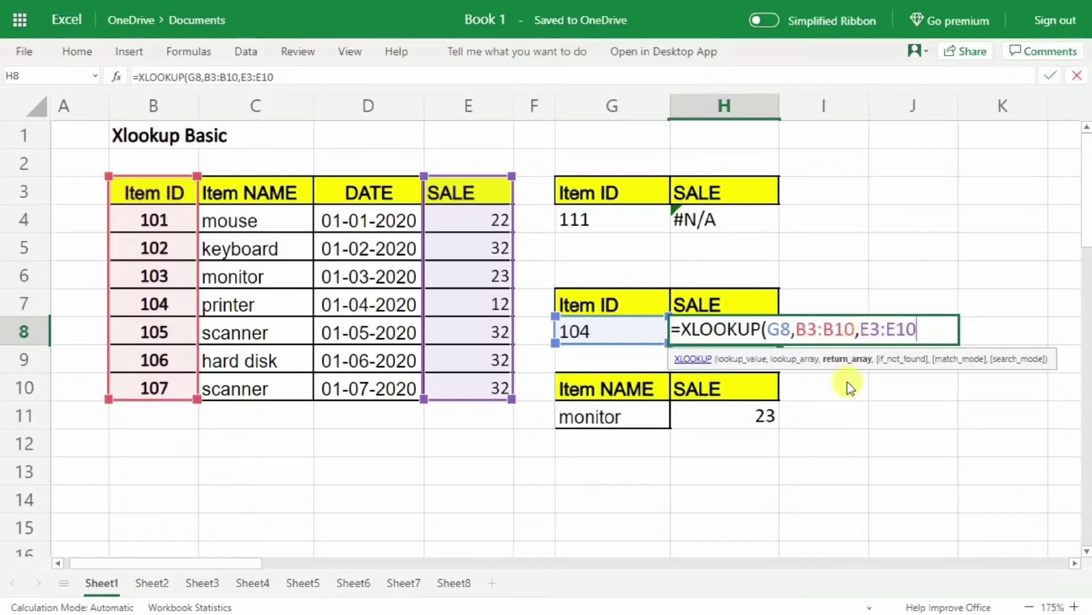
pyautogui.write(',')
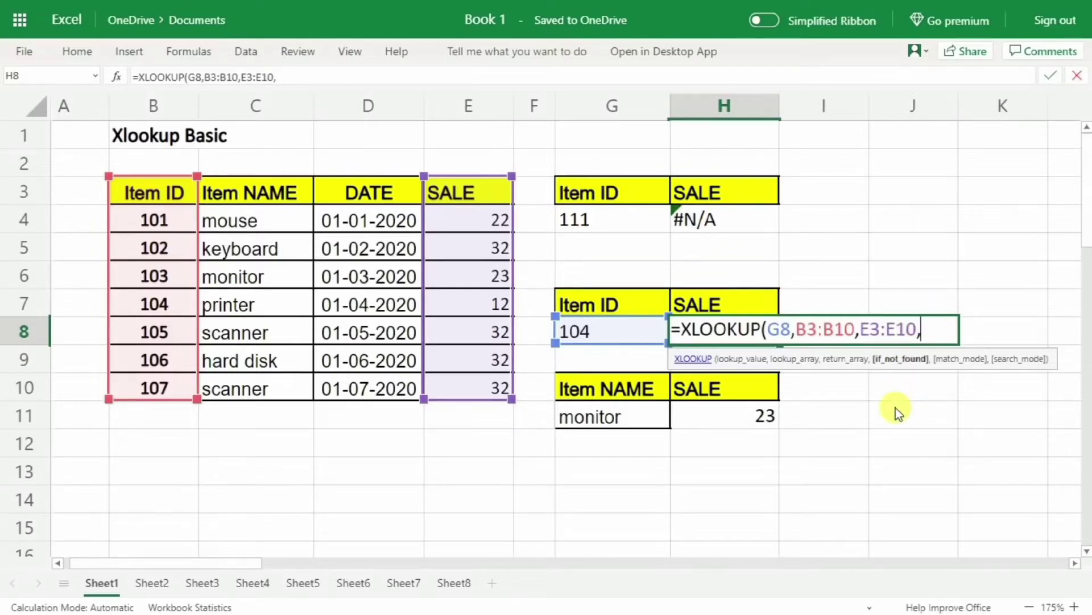
pyautogui.write('"Not')
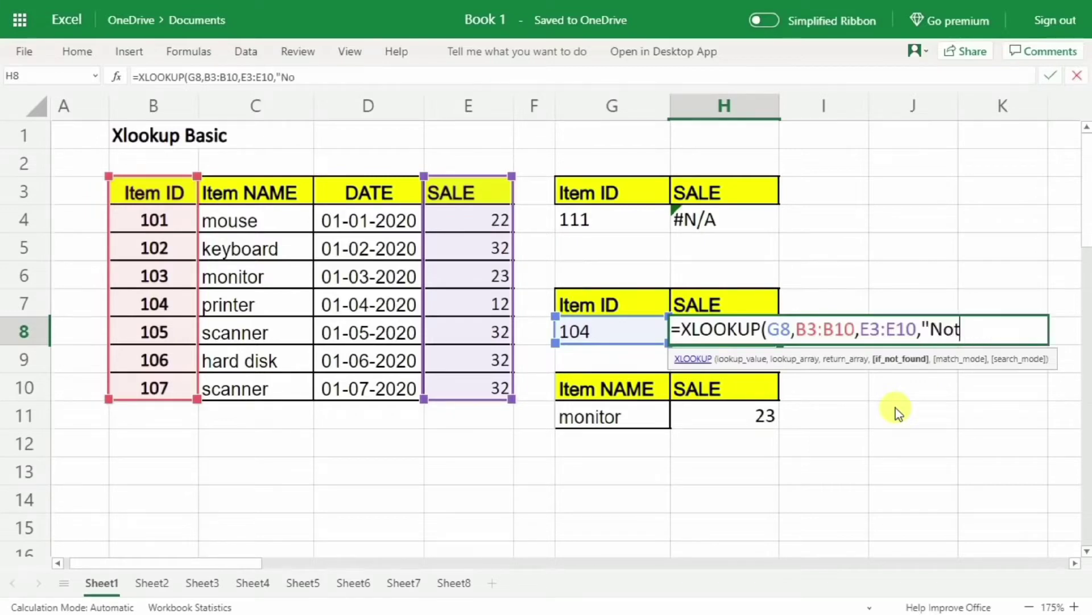
pyautogui.write(' Found"')
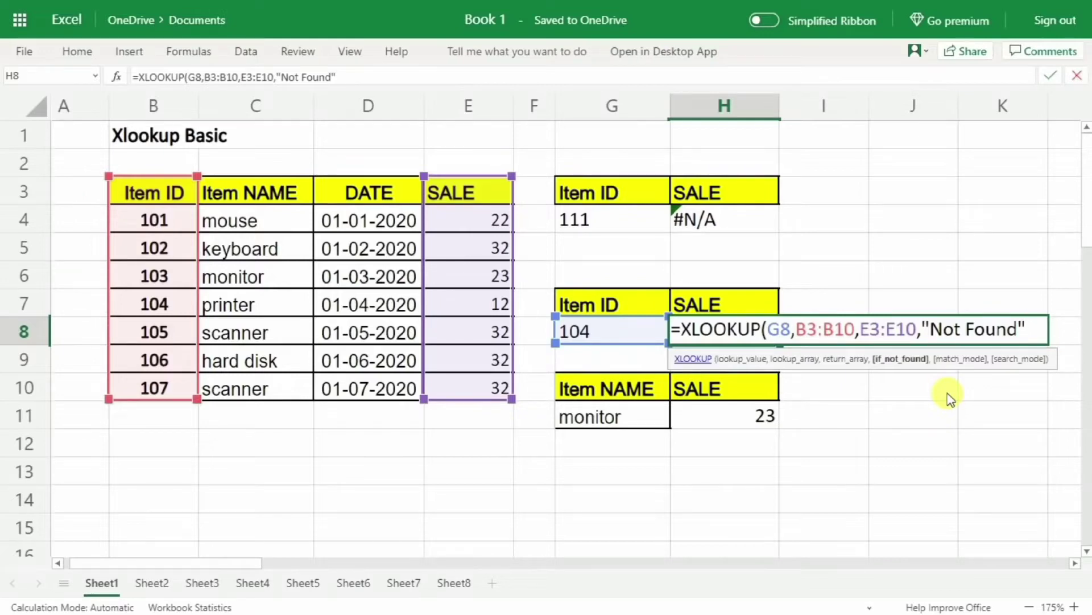
pyautogui.write(')')
pyautogui.press('Return')
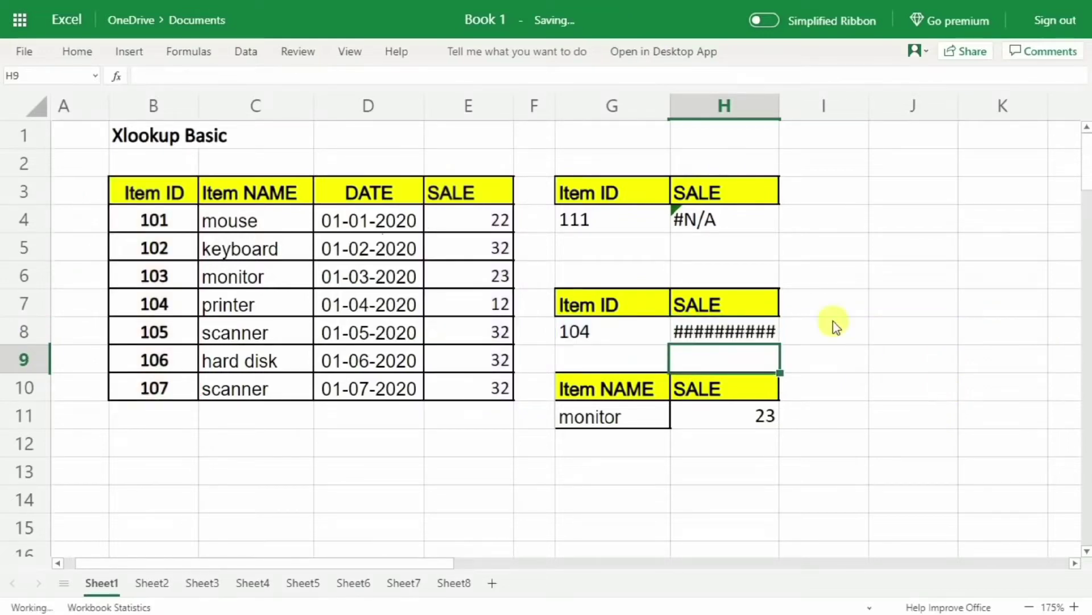
# - Set the item ID in cell G8 to 111 to test the XLOOKUP with an ID missing from the table
pyautogui.click(596, 331)
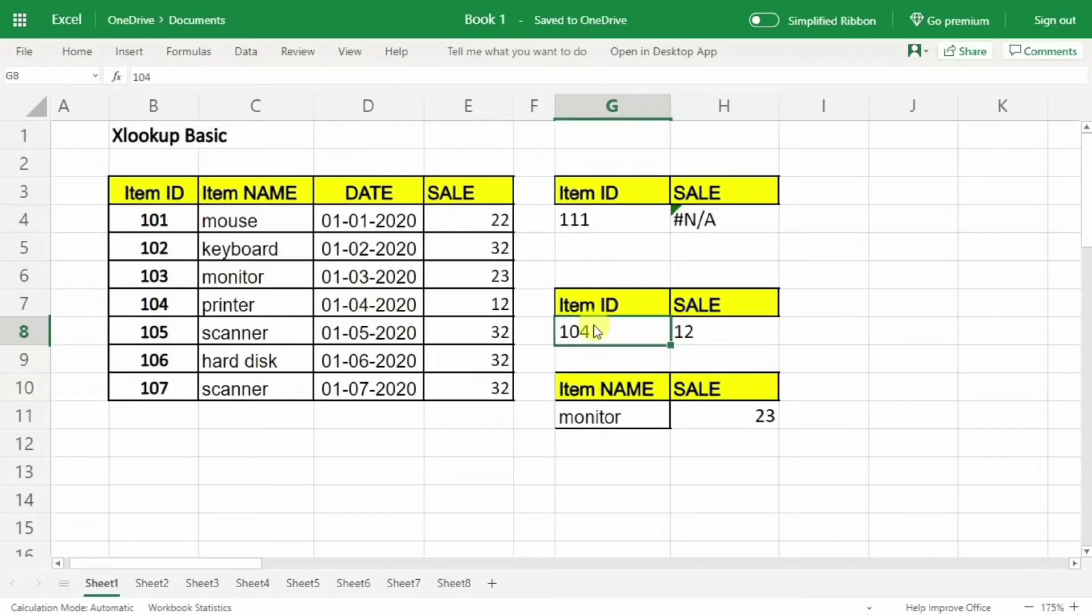
pyautogui.write('10')
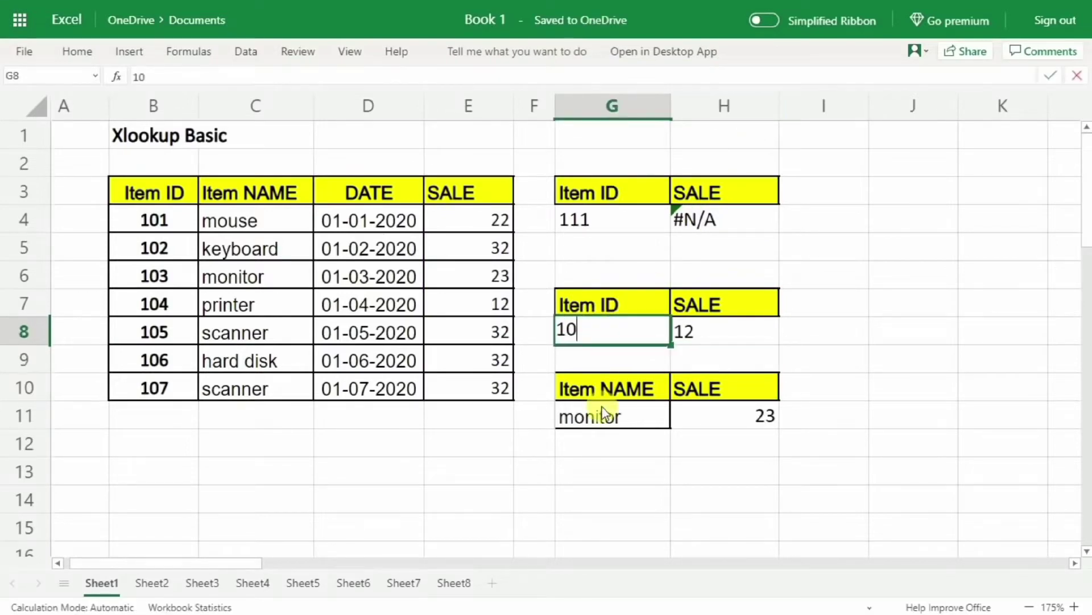
pyautogui.press('BackSpace')
pyautogui.write('11')
pyautogui.press('Return')
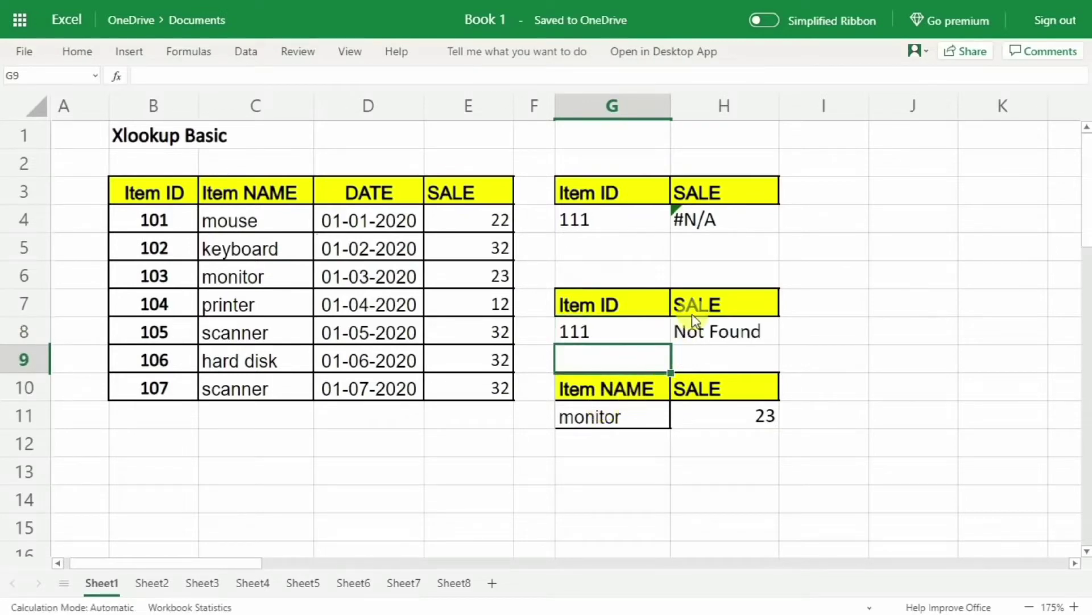
pyautogui.click(708, 334)
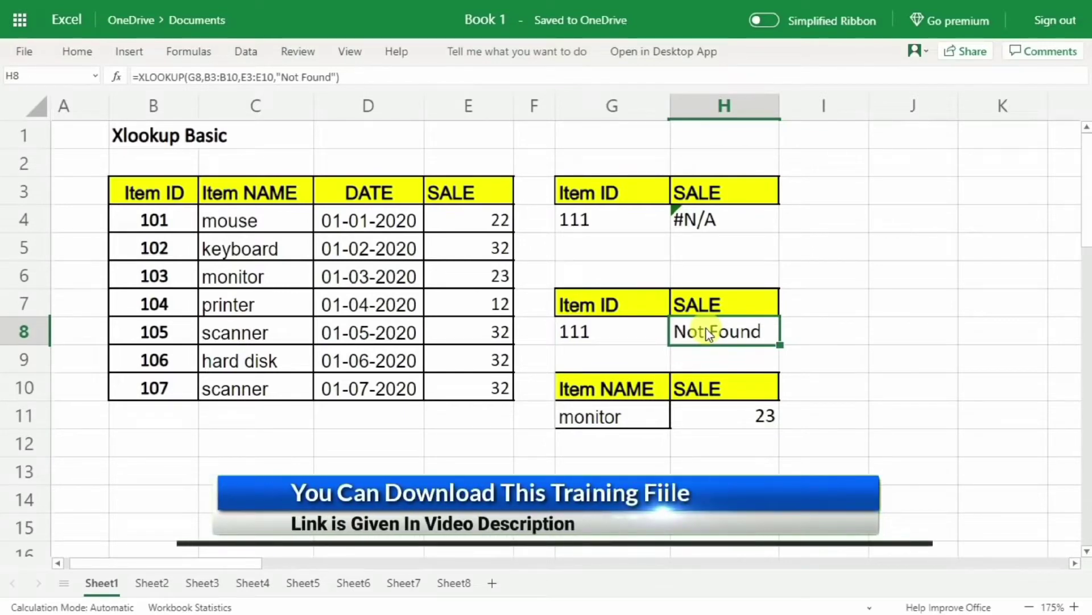
# - Set the item IDs in cells G4 and G8 to 101 and compare the VLOOKUP and XLOOKUP sale results
pyautogui.click(637, 232)
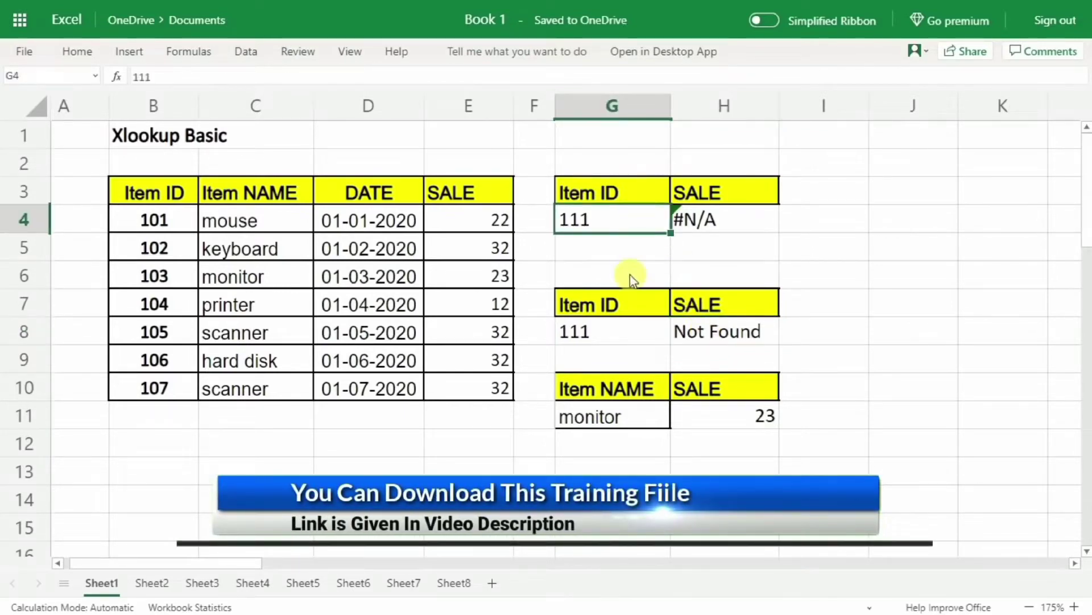
pyautogui.write('101')
pyautogui.press('Return')
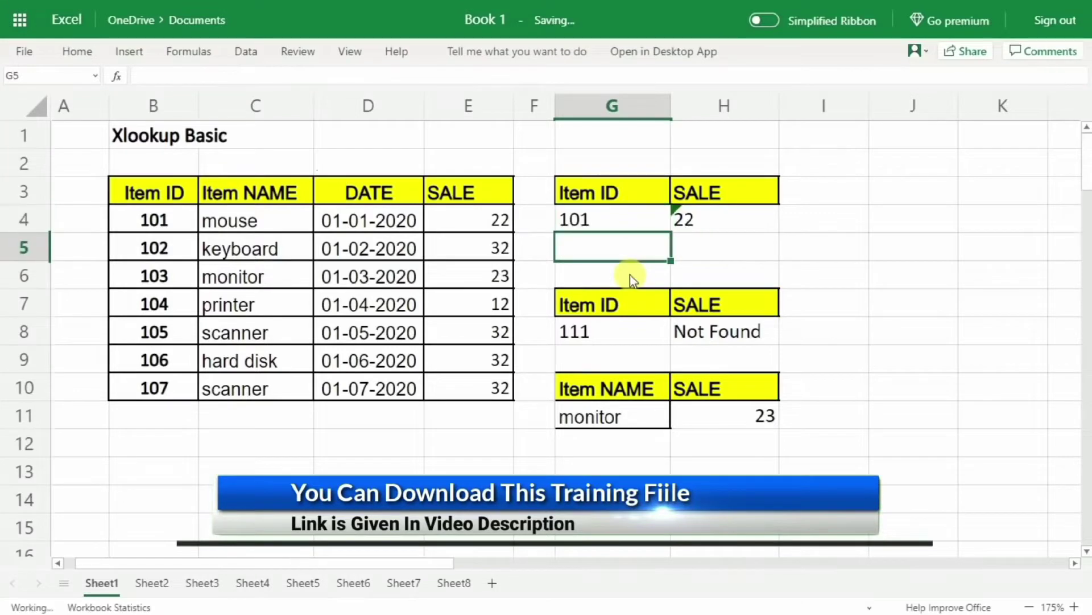
pyautogui.click(619, 333)
pyautogui.write('101')
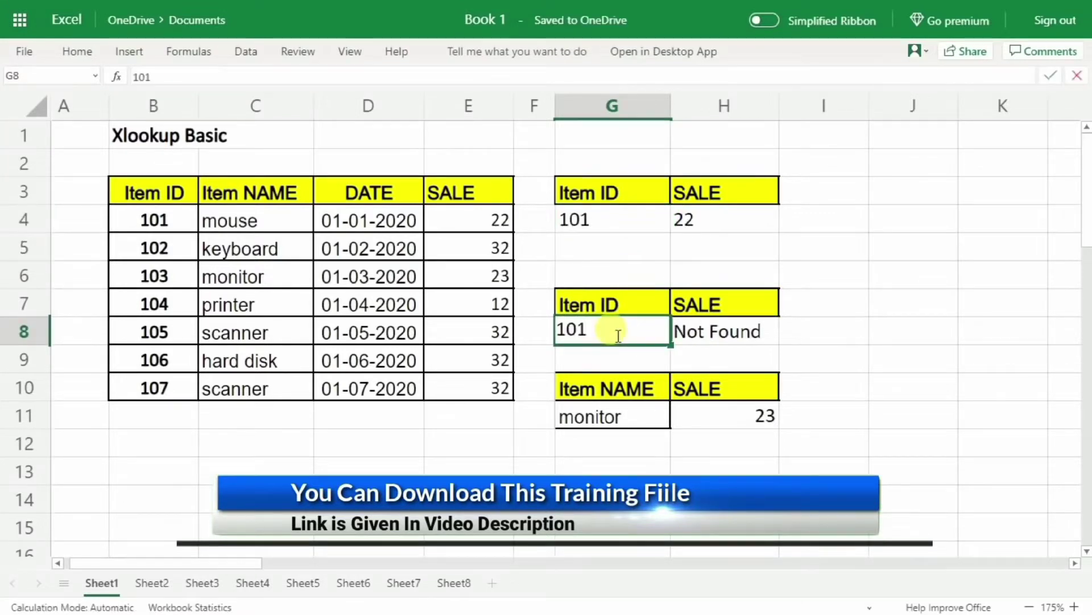
pyautogui.press('Return')
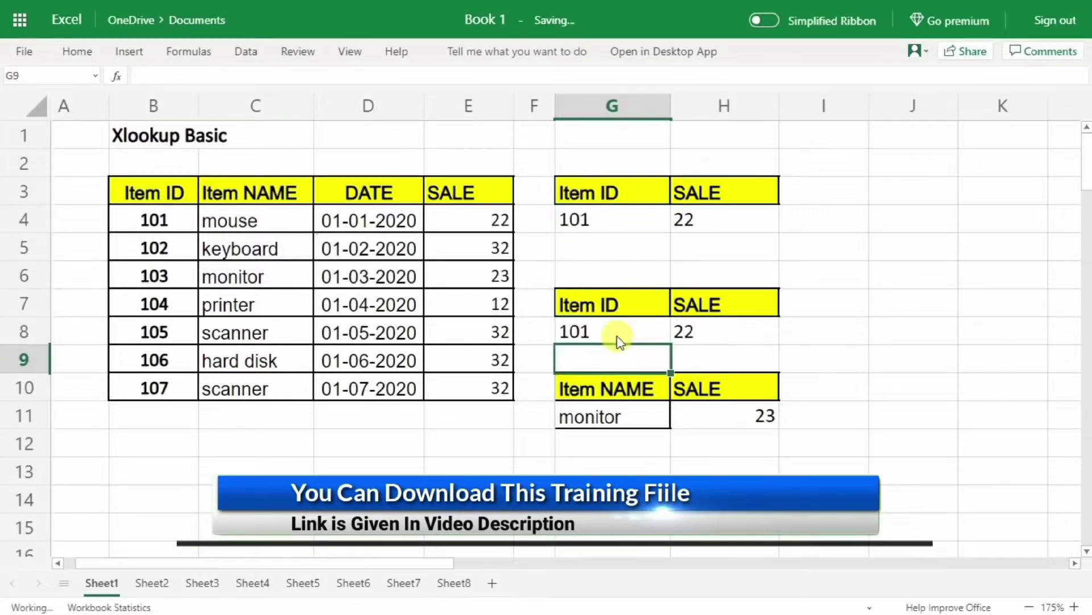
pyautogui.click(691, 214)
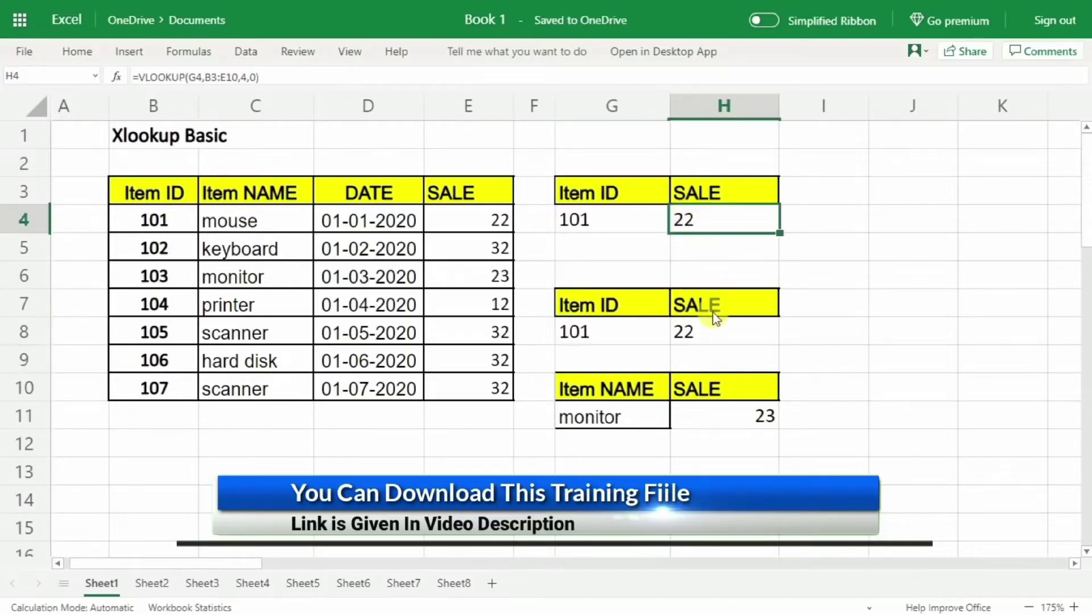
pyautogui.click(715, 329)
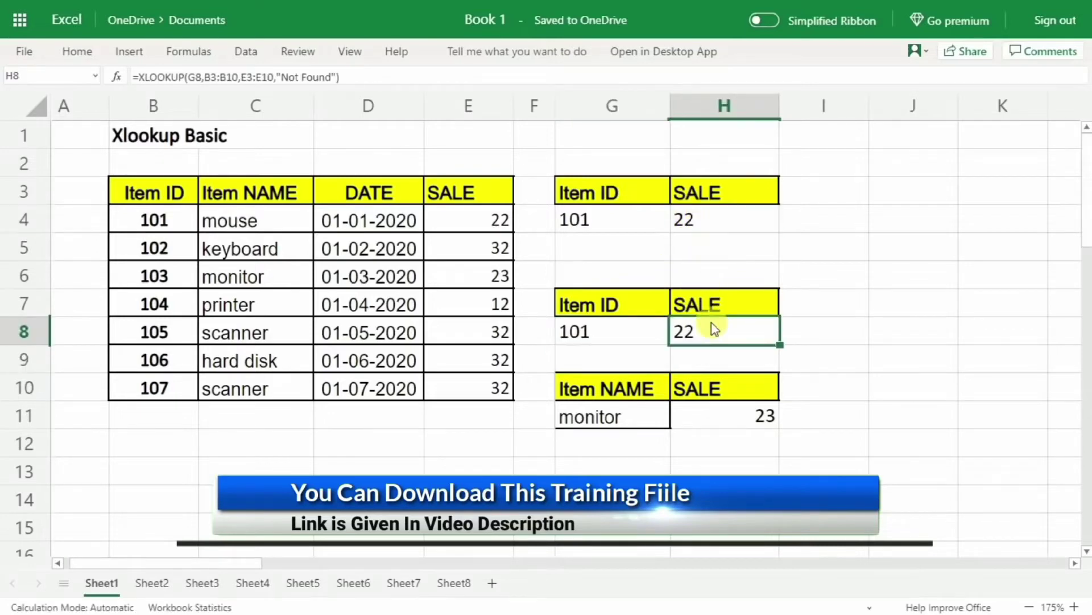
# - Insert a blank column between the Item NAME and DATE columns of the table
pyautogui.click(264, 253)
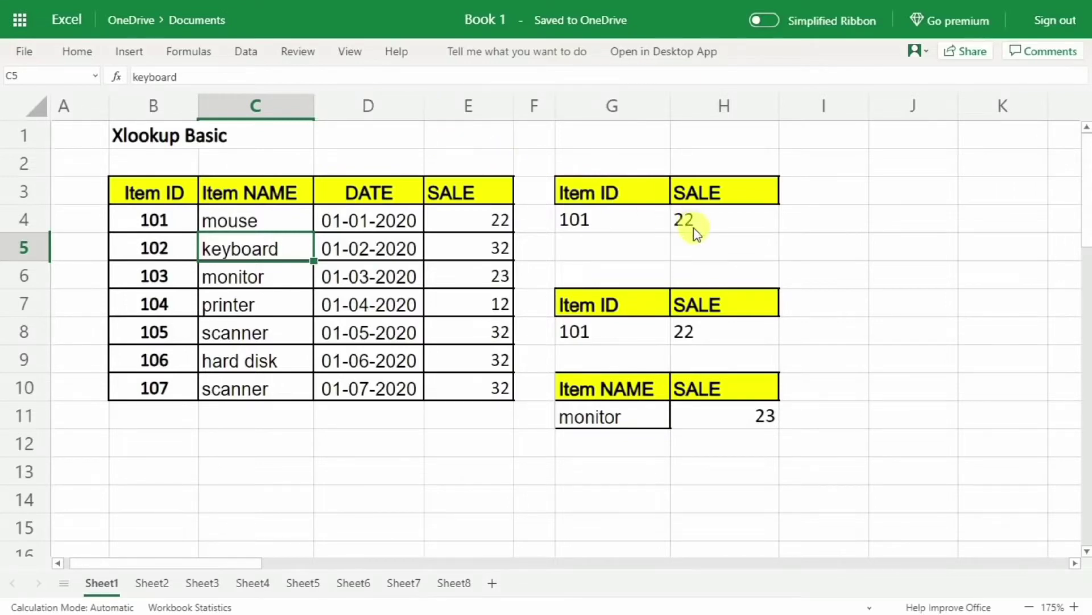
pyautogui.click(348, 113)
pyautogui.rightClick(346, 114)
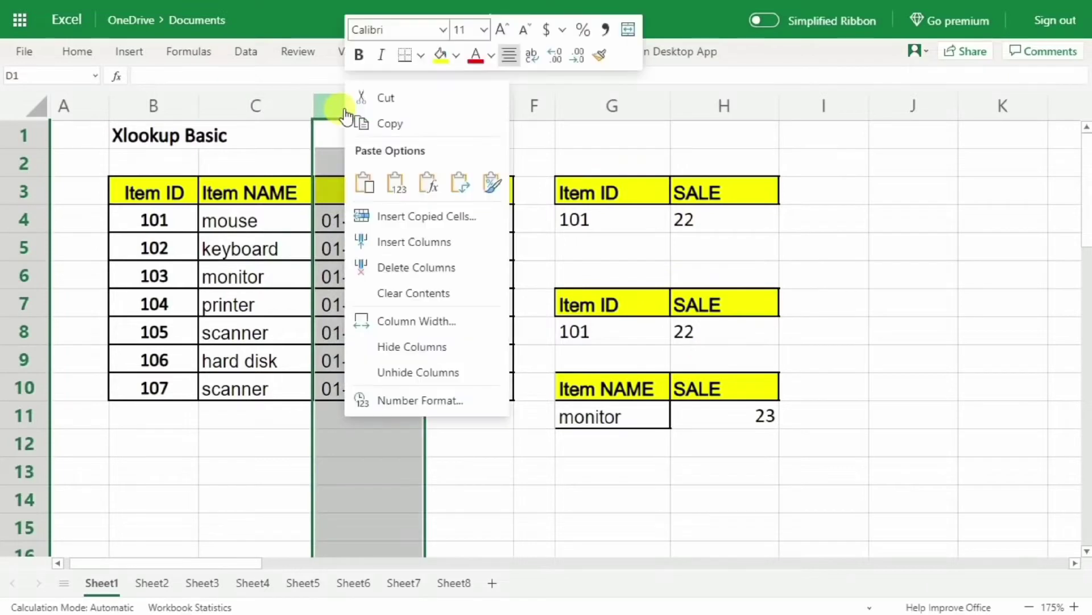
pyautogui.click(410, 243)
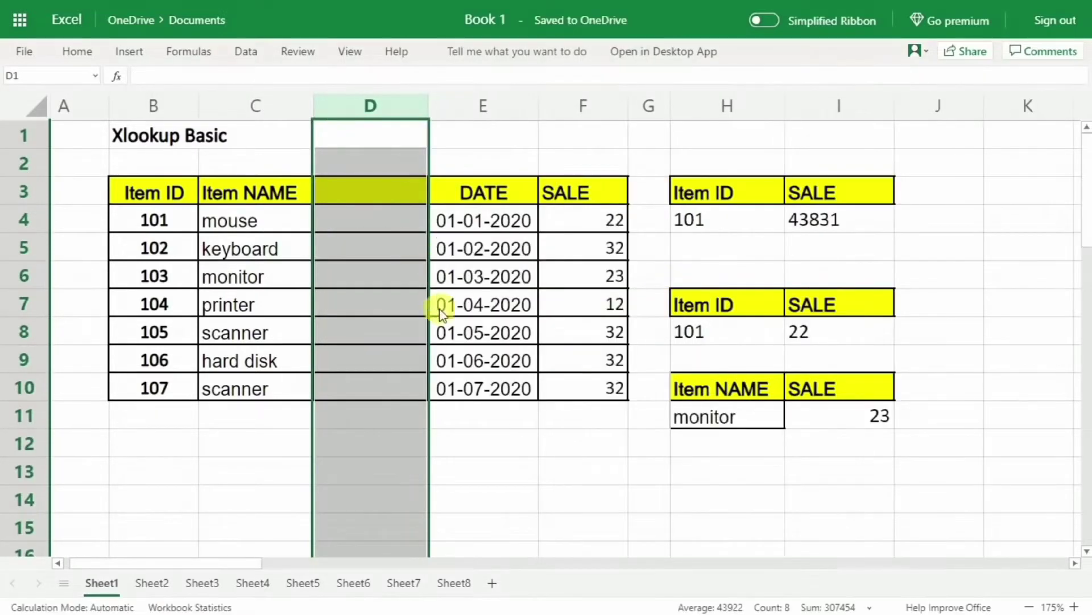
pyautogui.click(370, 244)
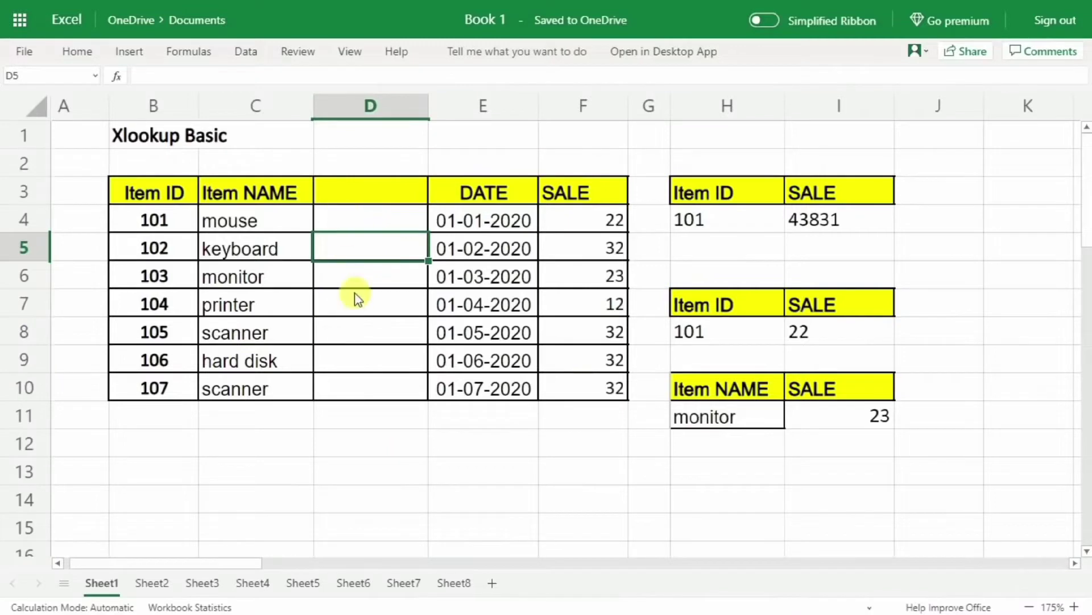
# - Examine how the XLOOKUP formula in I8 and the VLOOKUP formula in I4 respond to the inserted column
pyautogui.click(800, 333)
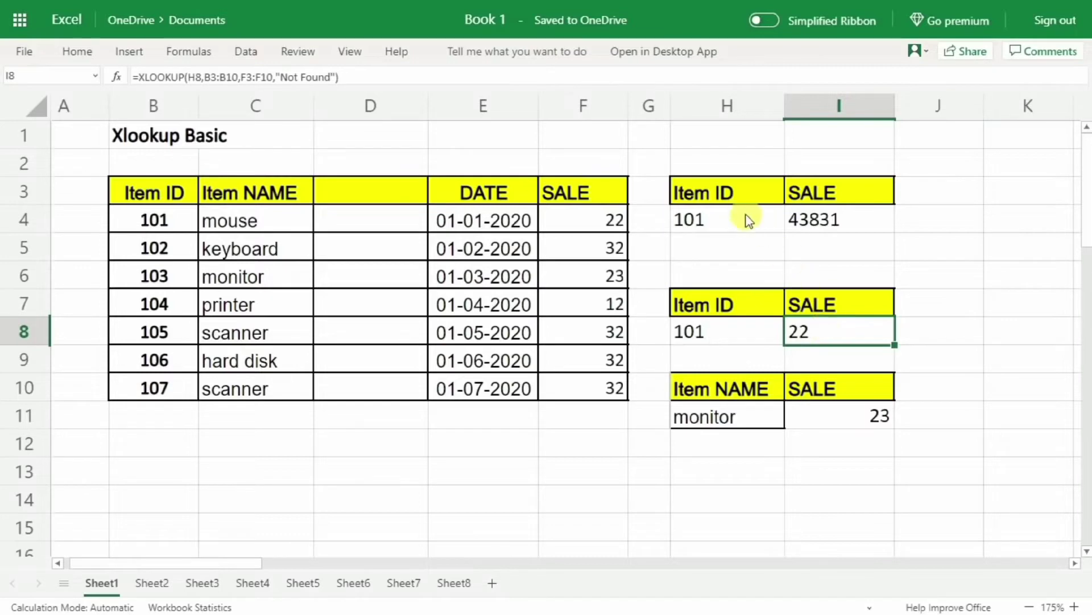
pyautogui.click(831, 221)
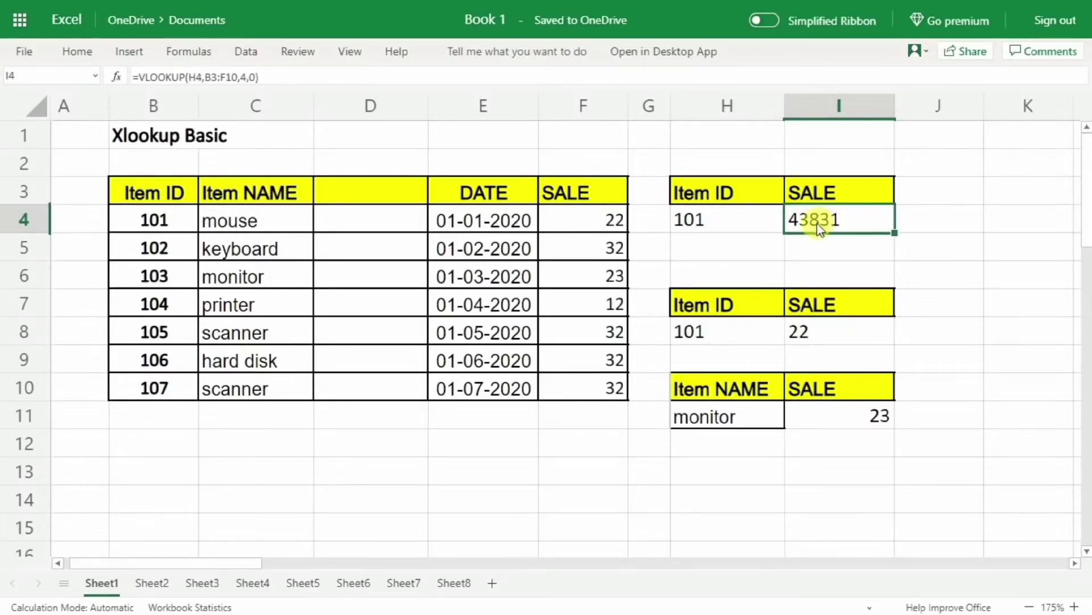
pyautogui.doubleClick(831, 220)
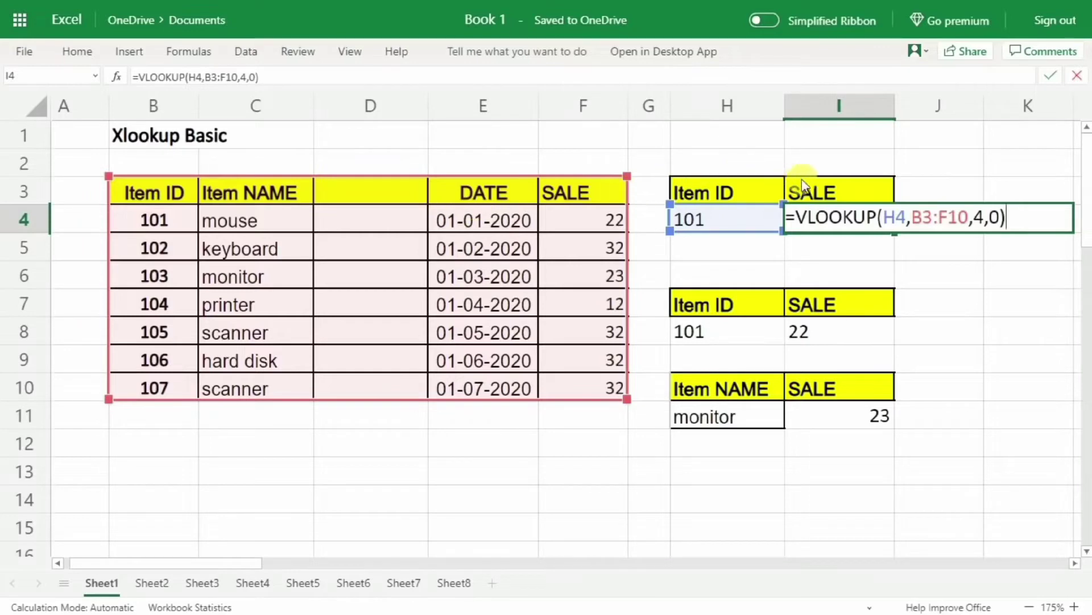
pyautogui.press('Return')
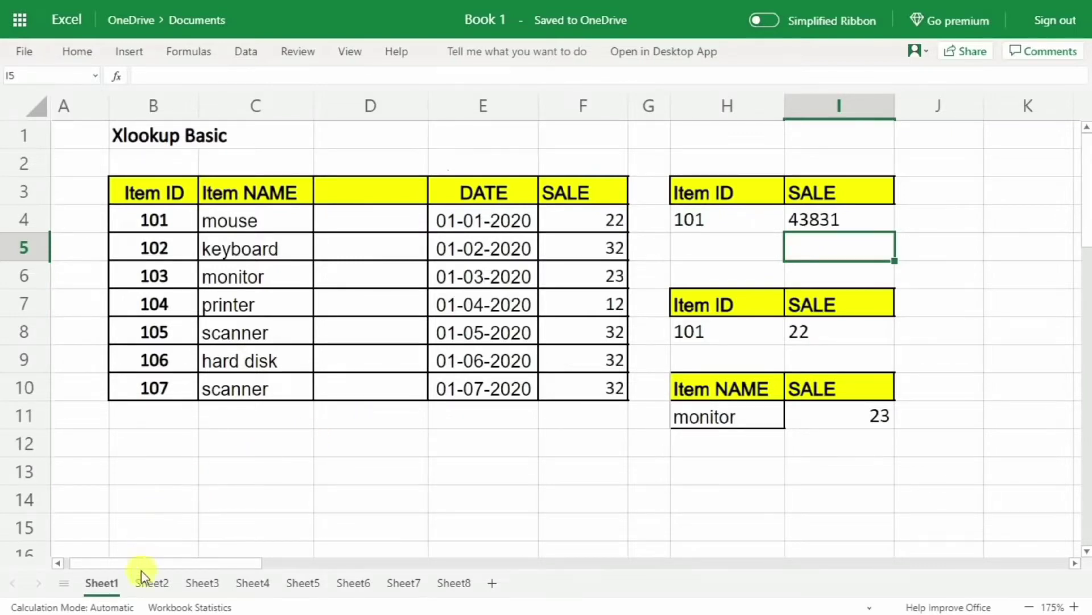
# - On Sheet2, enter =xlookup(G4,D3:D10,C3:C10) in cell H4 to return the item name for the date in G4
pyautogui.click(145, 588)
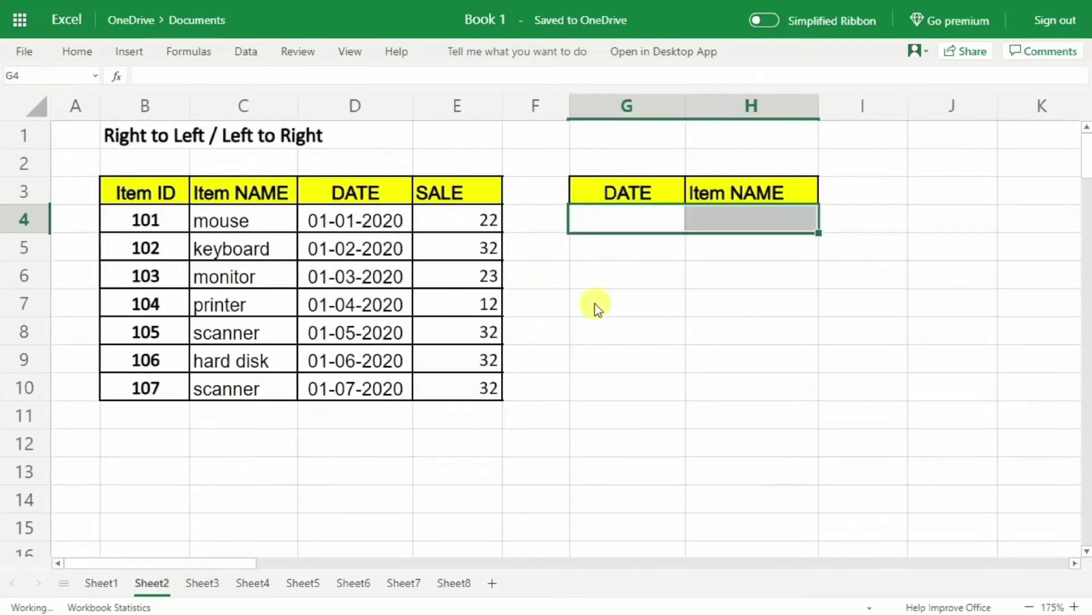
pyautogui.click(739, 225)
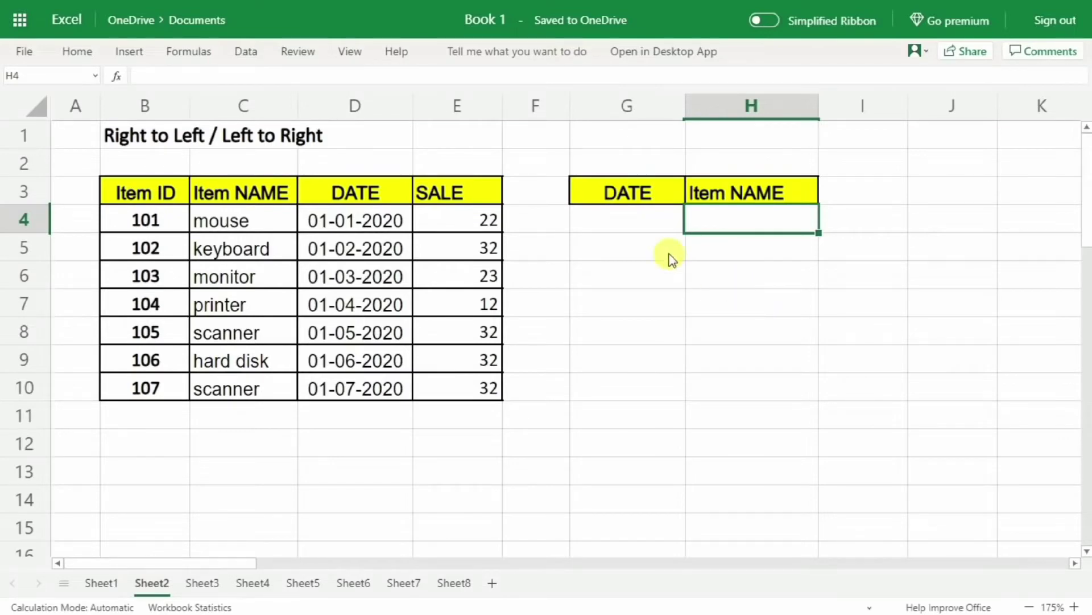
pyautogui.click(629, 218)
pyautogui.click(708, 223)
pyautogui.write('=')
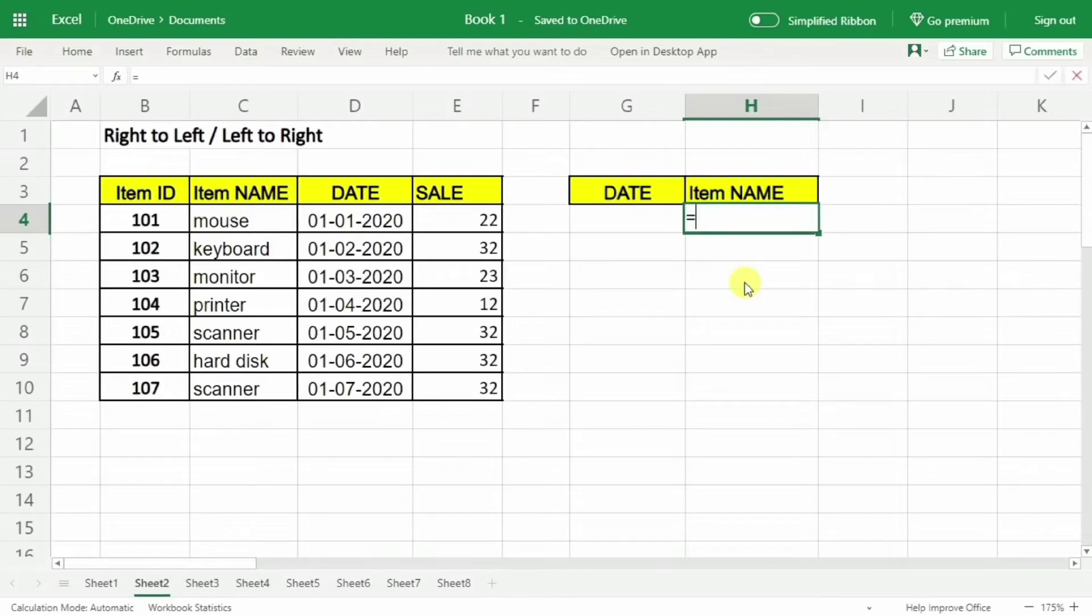
pyautogui.write('xlookup')
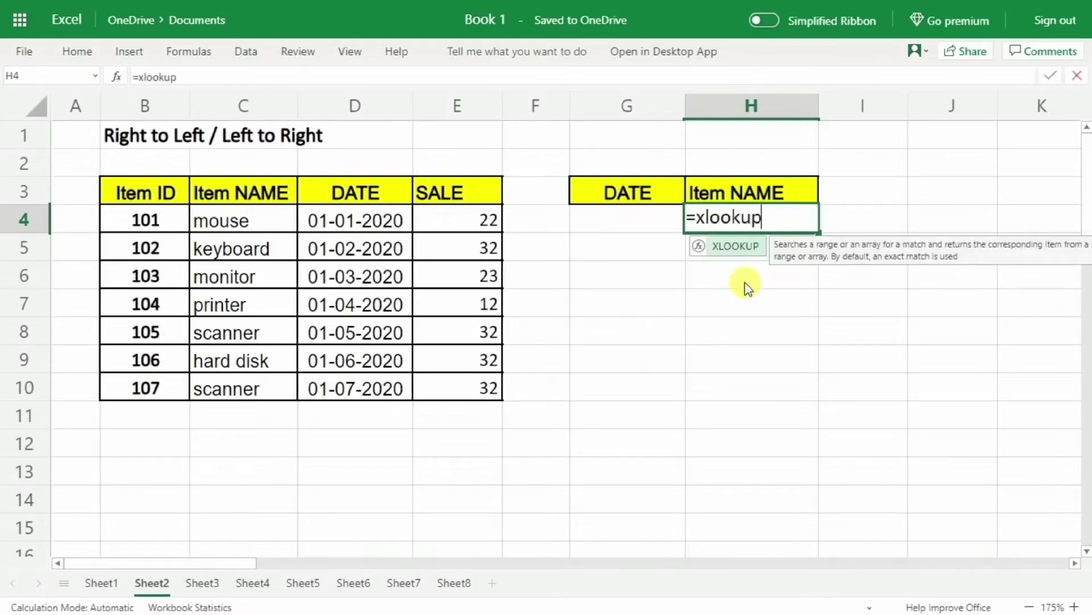
pyautogui.write('(')
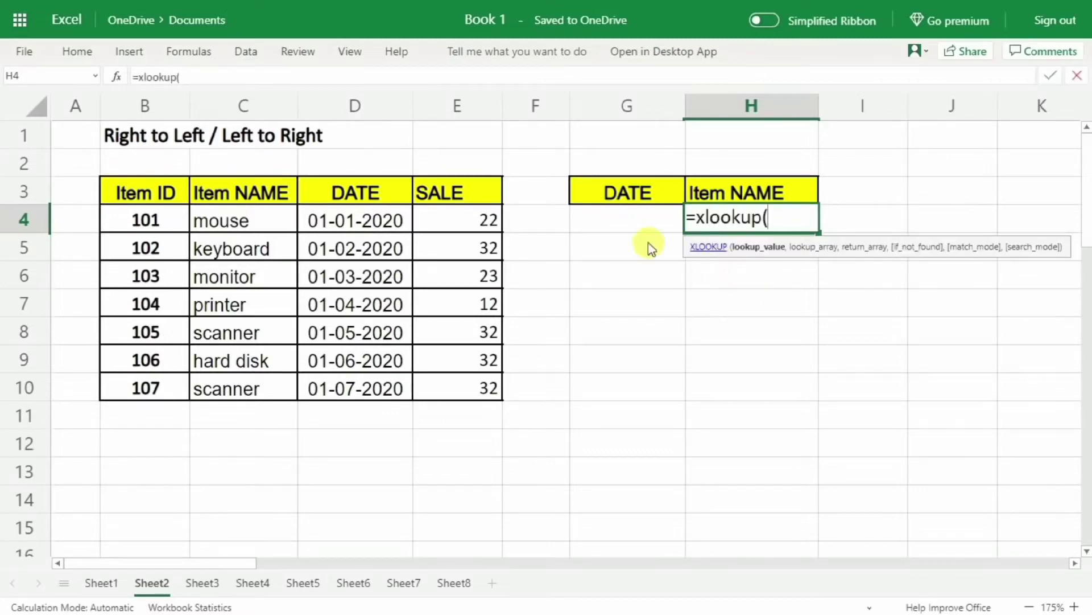
pyautogui.click(601, 213)
pyautogui.write(',')
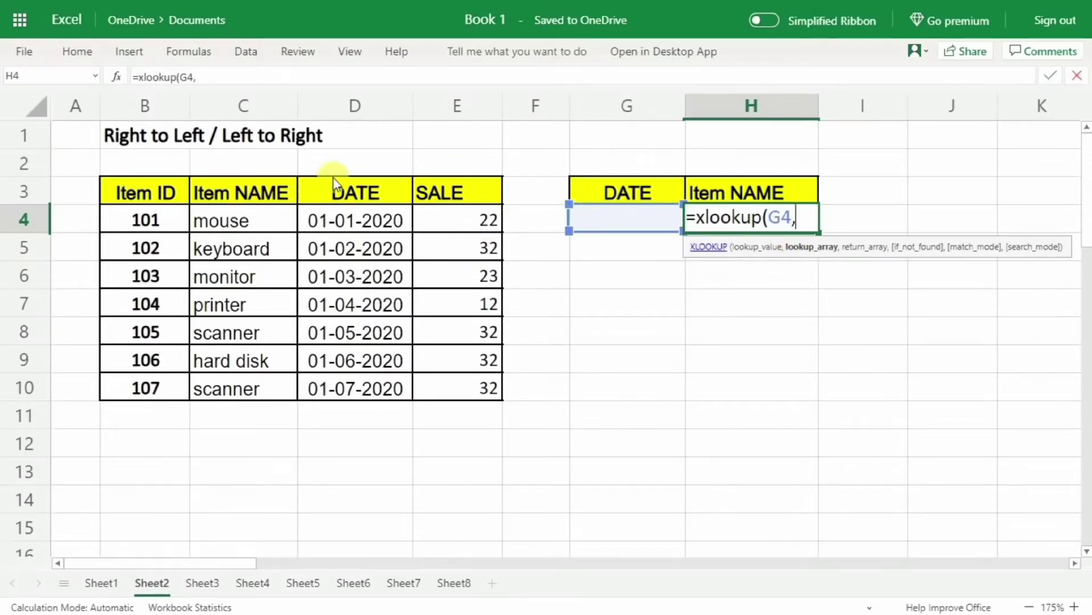
pyautogui.moveTo(334, 188); pyautogui.dragTo(341, 386)
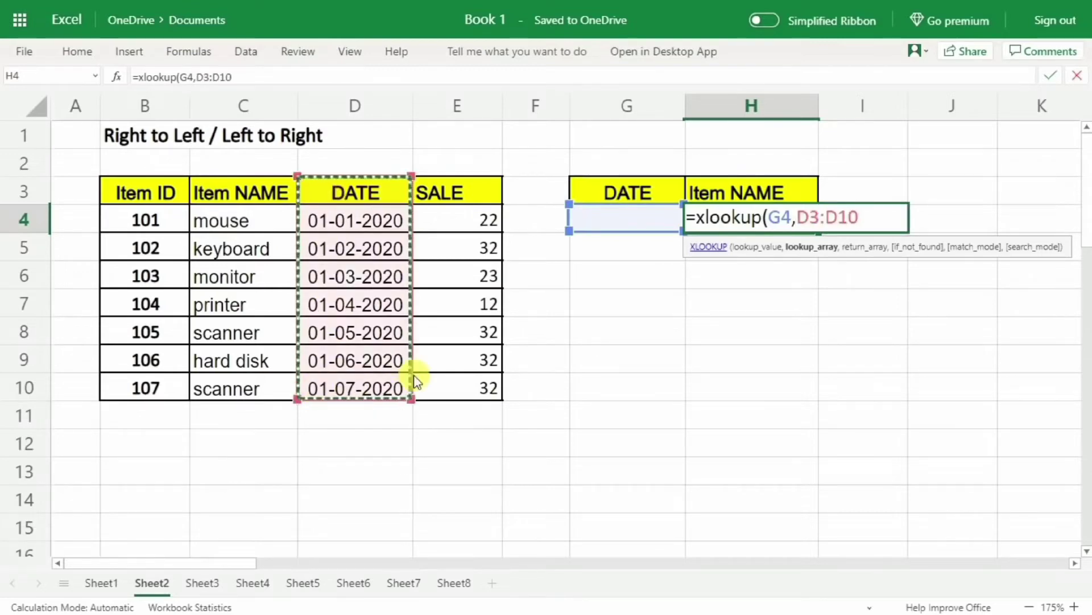
pyautogui.write(',')
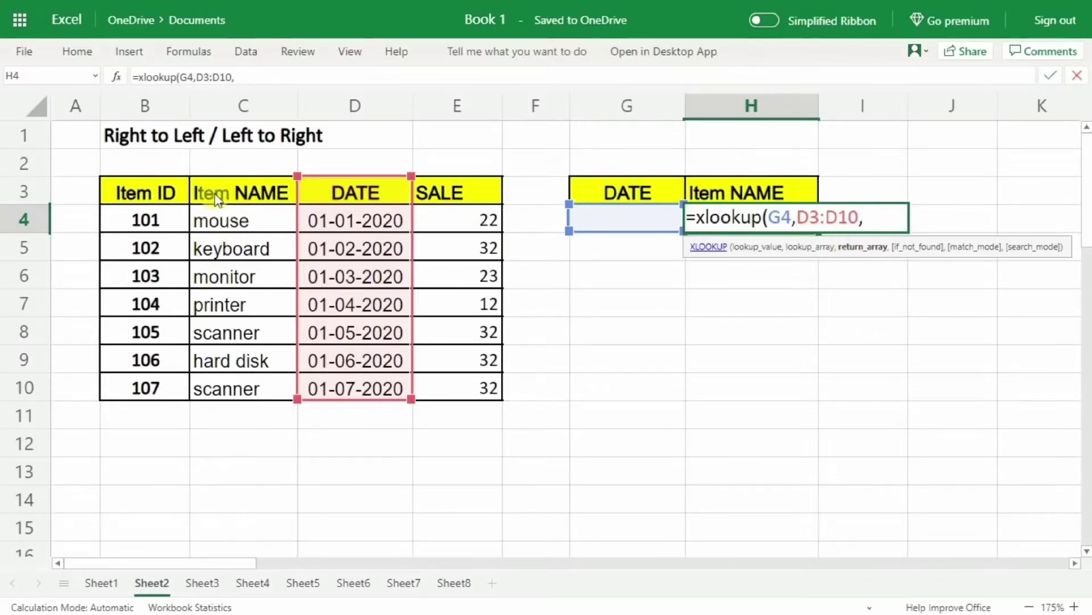
pyautogui.moveTo(217, 200); pyautogui.dragTo(220, 383)
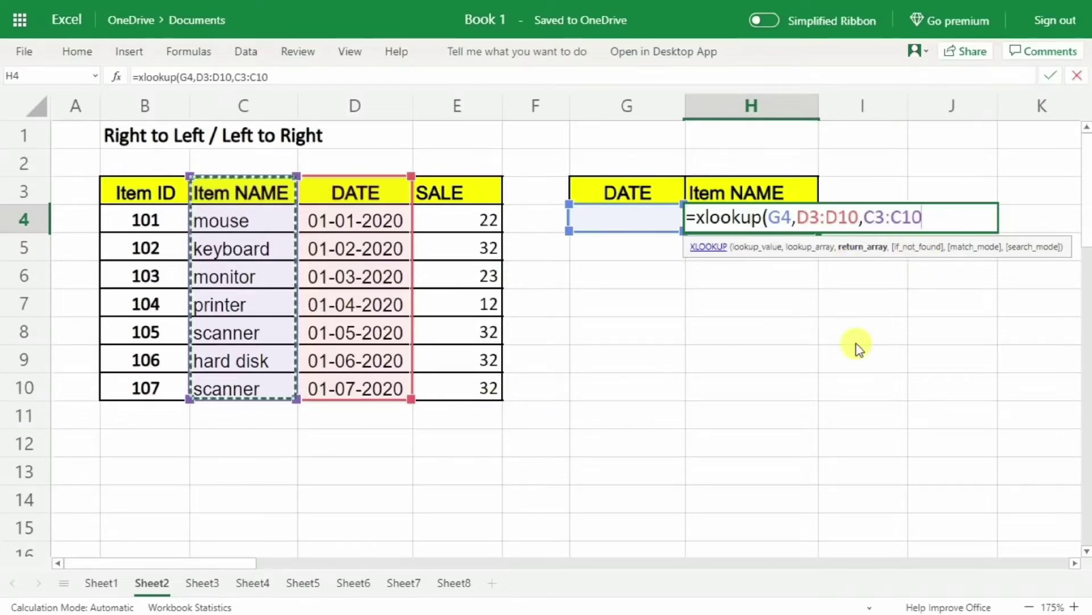
pyautogui.write(')')
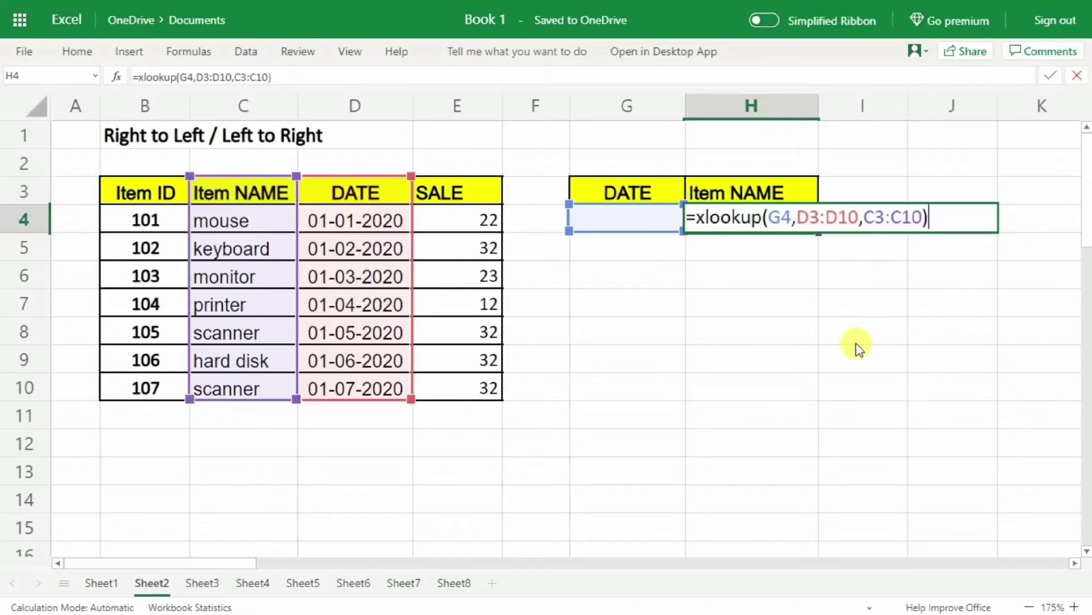
pyautogui.press('Return')
# - Enter the date 1/1/2020 in cell G4 and check the returned item name against the table row
pyautogui.click(610, 221)
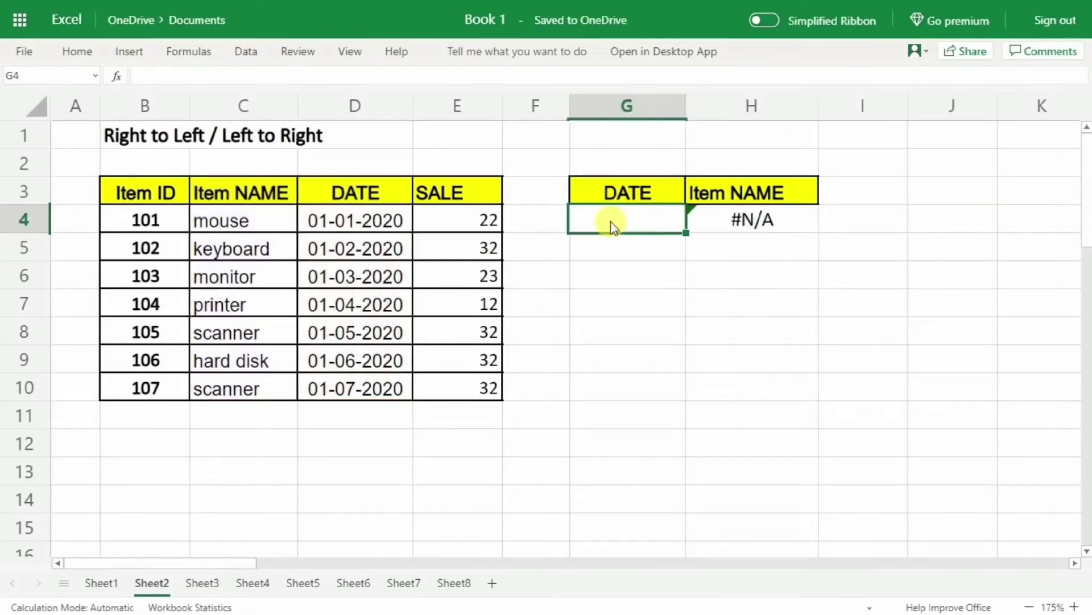
pyautogui.write('1/1/')
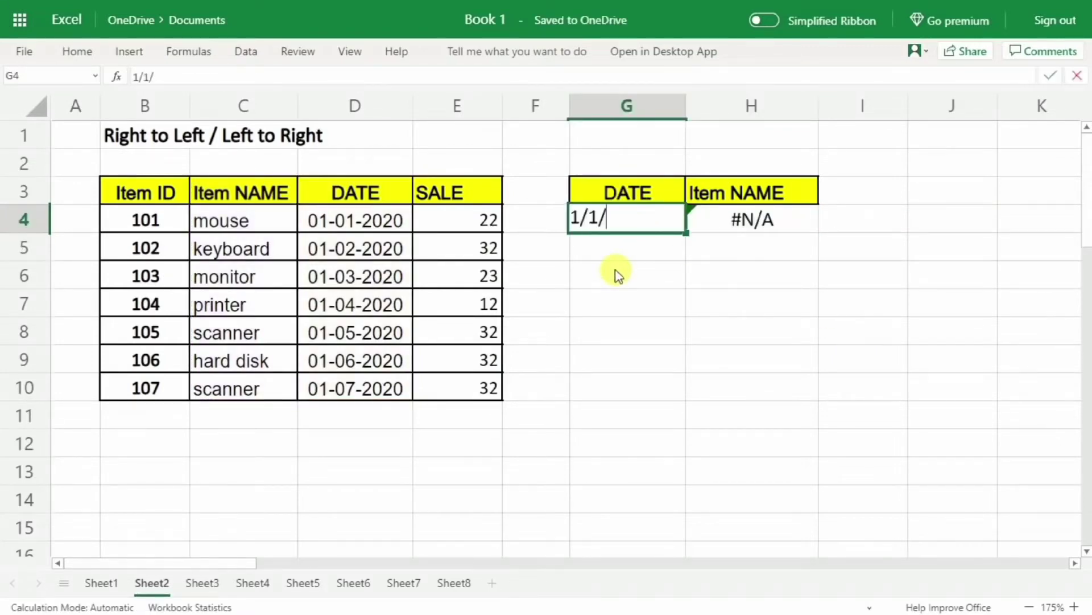
pyautogui.write('2020')
pyautogui.press('Return')
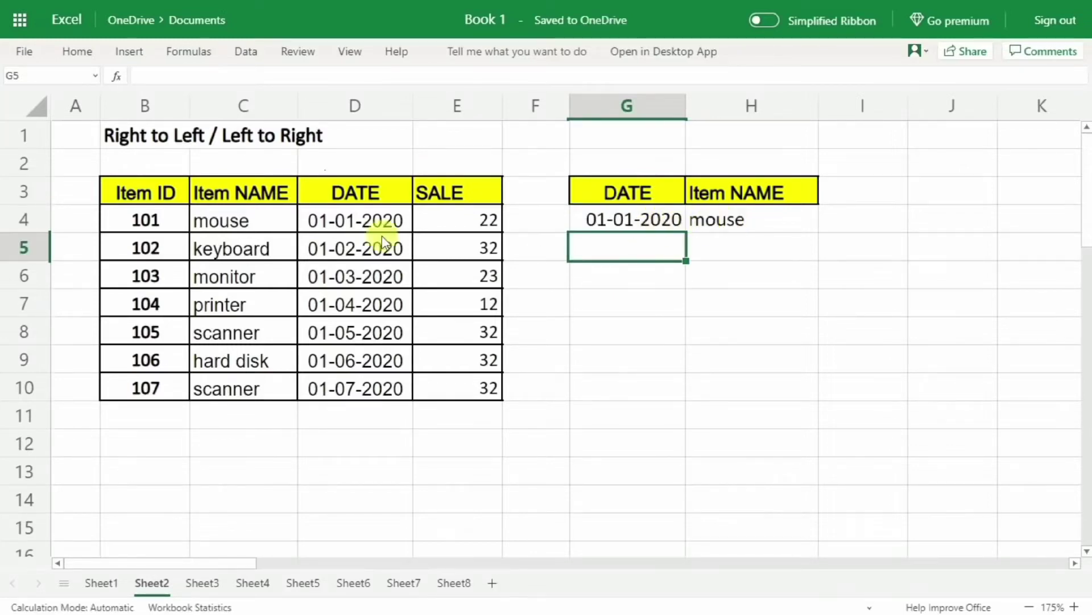
pyautogui.moveTo(338, 221)
pyautogui.mouseDown()
pyautogui.moveTo(319, 273)
pyautogui.moveTo(344, 220)
pyautogui.mouseUp()
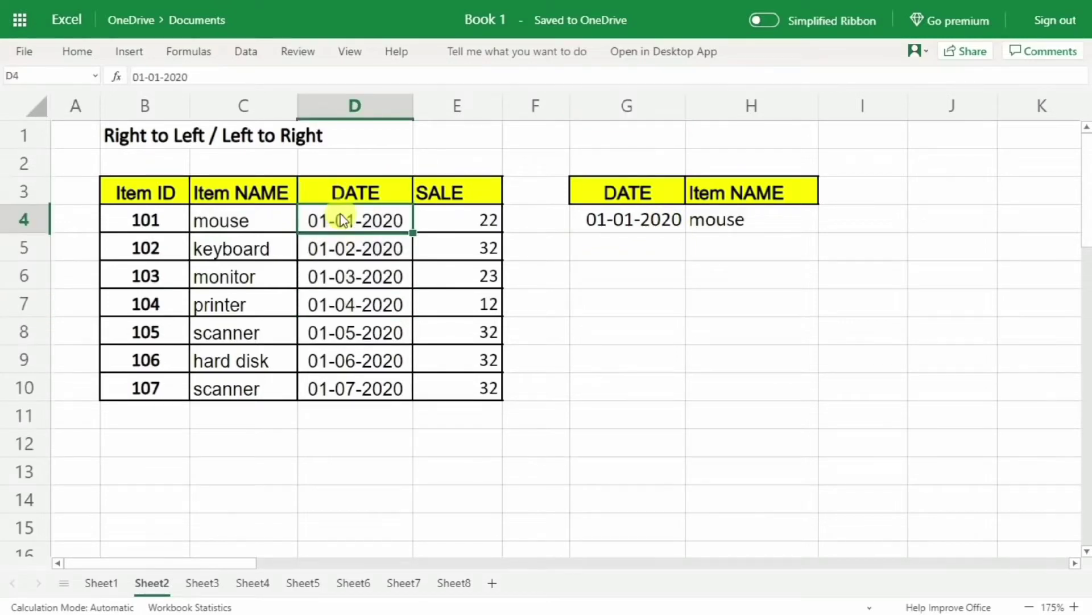
pyautogui.click(243, 219)
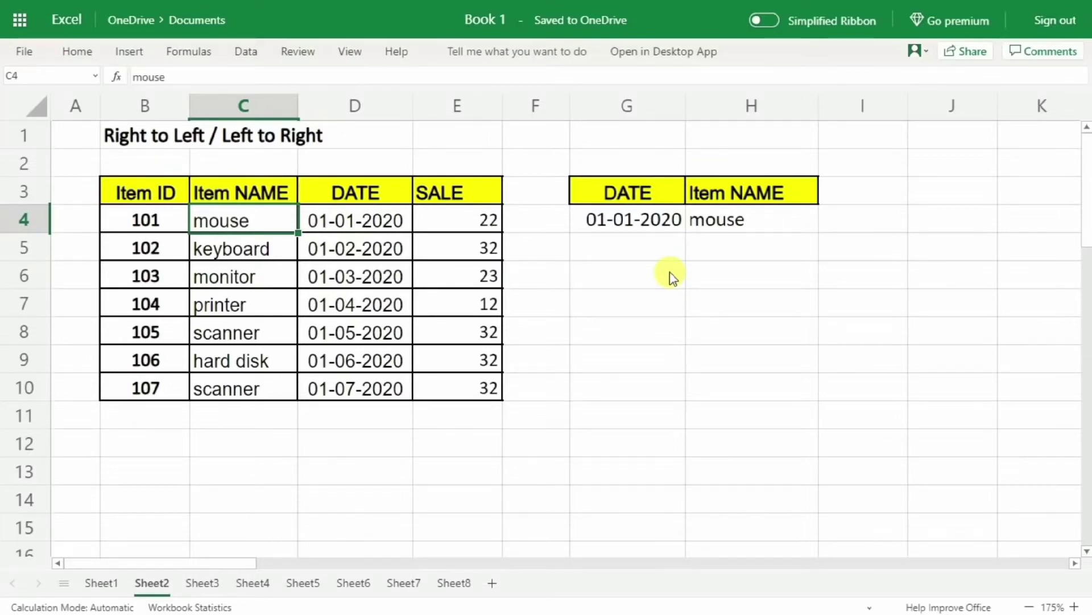
# - On Sheet3, clear the existing XLOOKUP results from cells H4:J4 and select the empty Item NAME cell H4
pyautogui.click(203, 583)
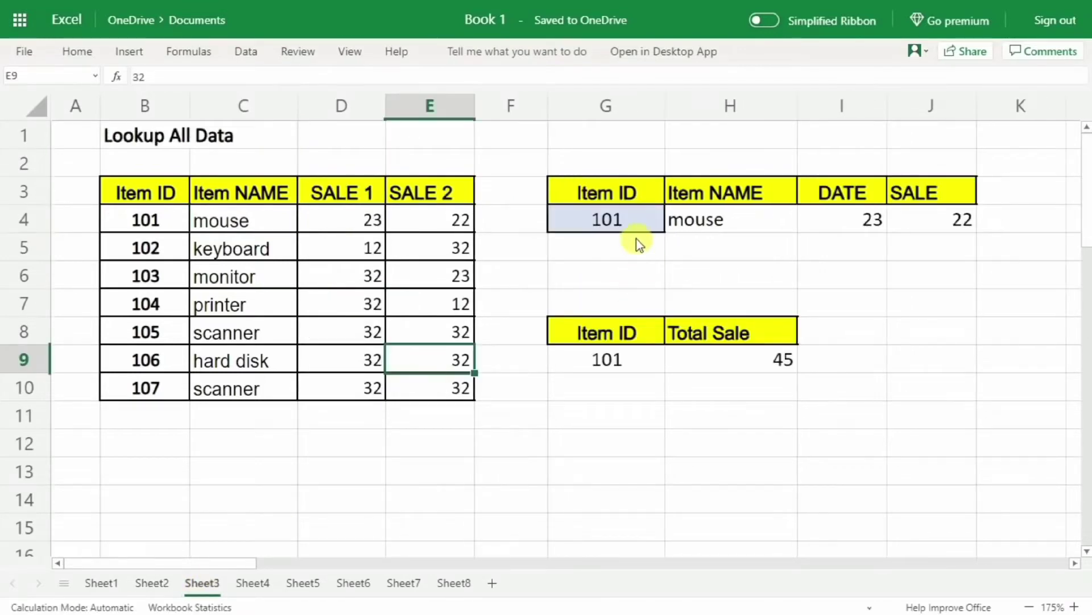
pyautogui.click(690, 228)
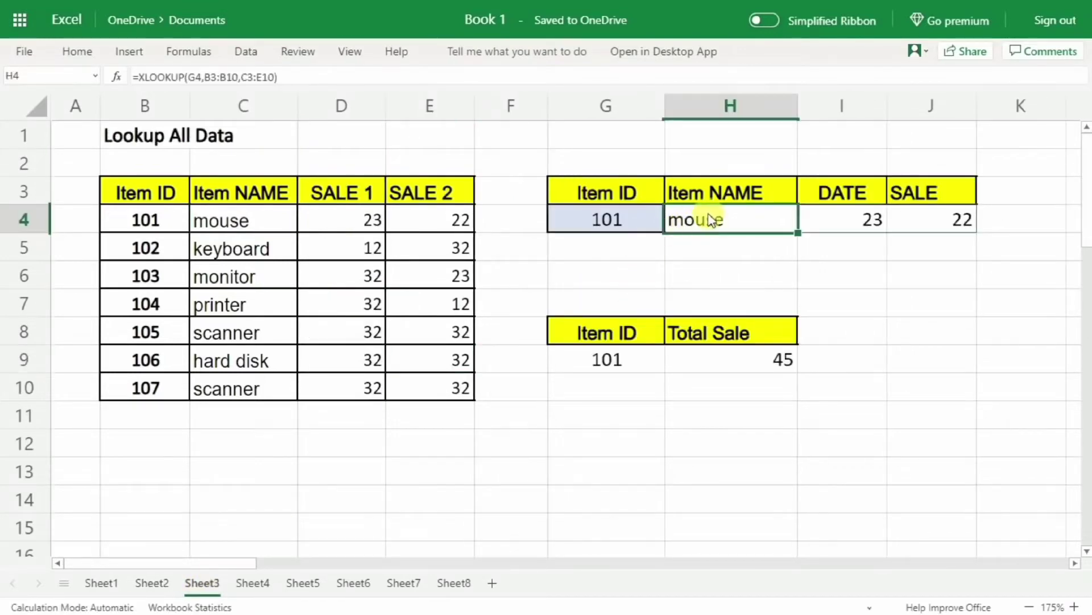
pyautogui.moveTo(716, 213); pyautogui.dragTo(942, 214)
pyautogui.press('Delete')
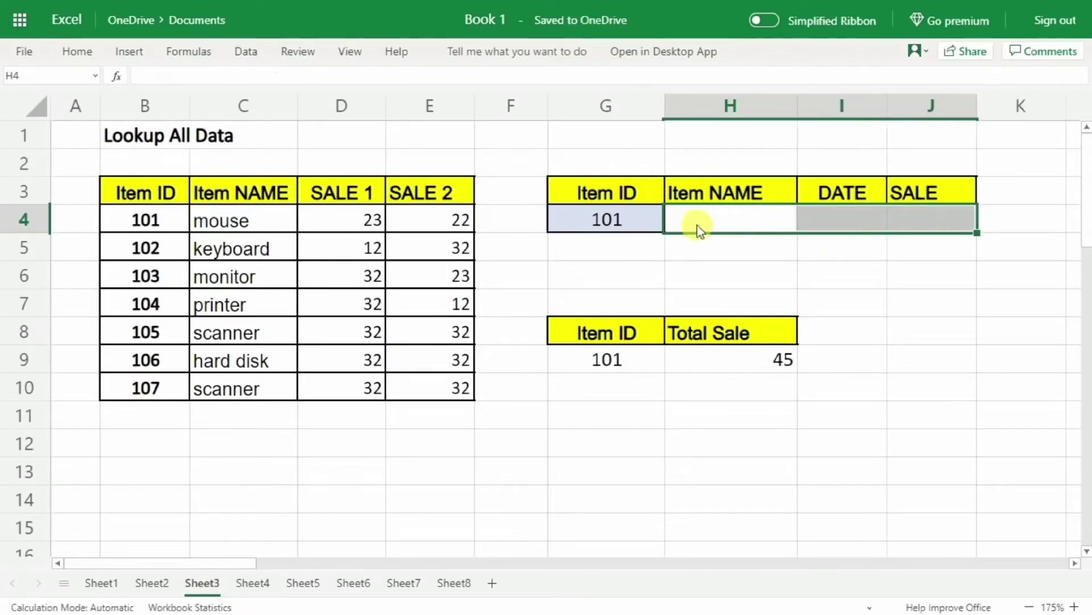
pyautogui.click(703, 217)
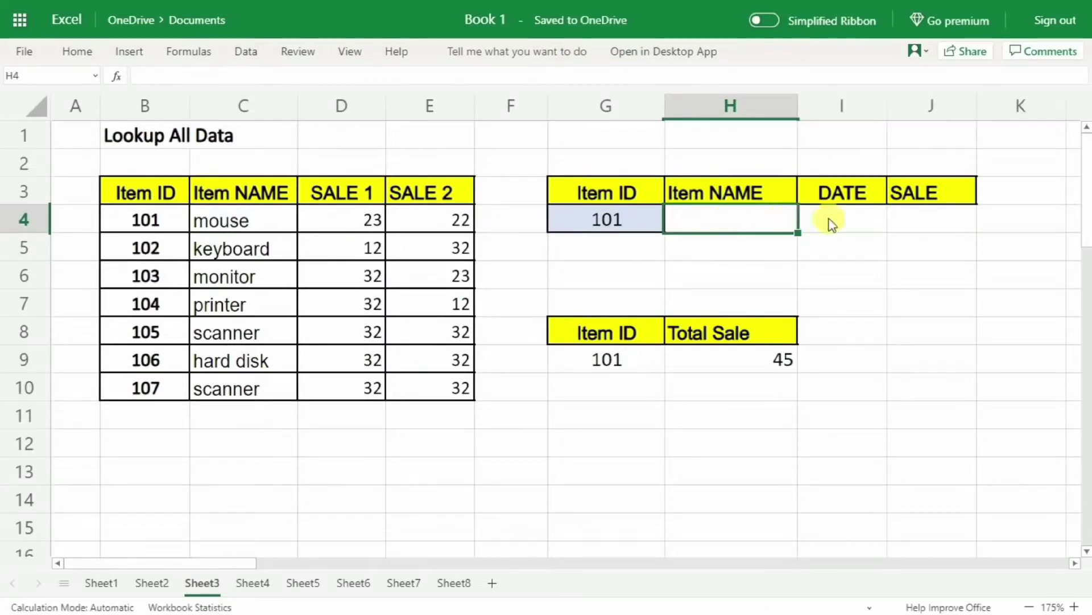
pyautogui.click(842, 221)
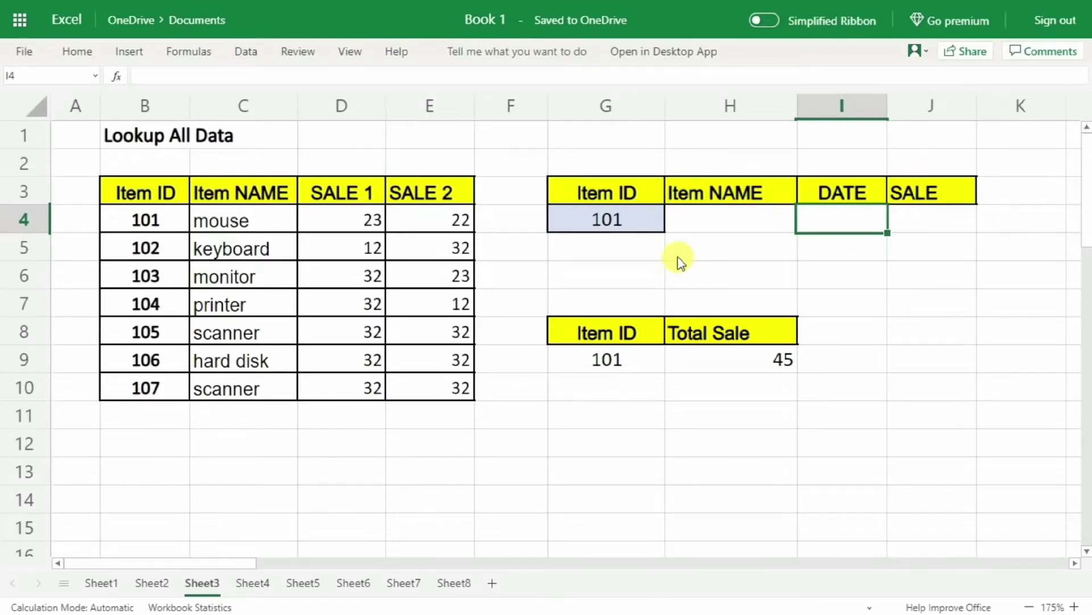
pyautogui.click(695, 225)
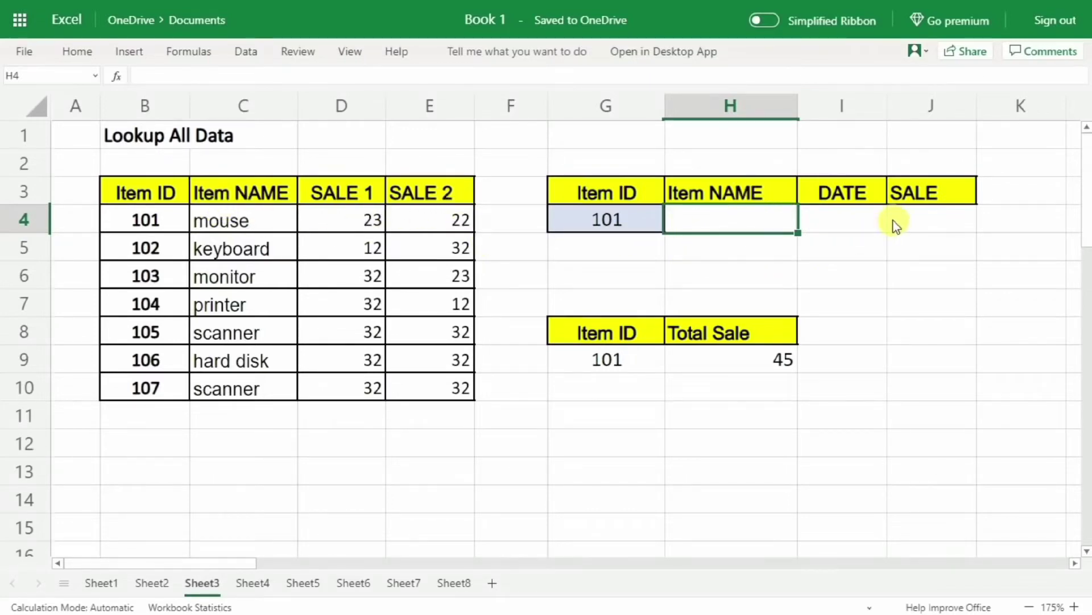
# - Copy the SALE 1 and SALE 2 headers from D3:E3 over the DATE and SALE headers in I3:J3
pyautogui.moveTo(348, 190); pyautogui.dragTo(431, 195)
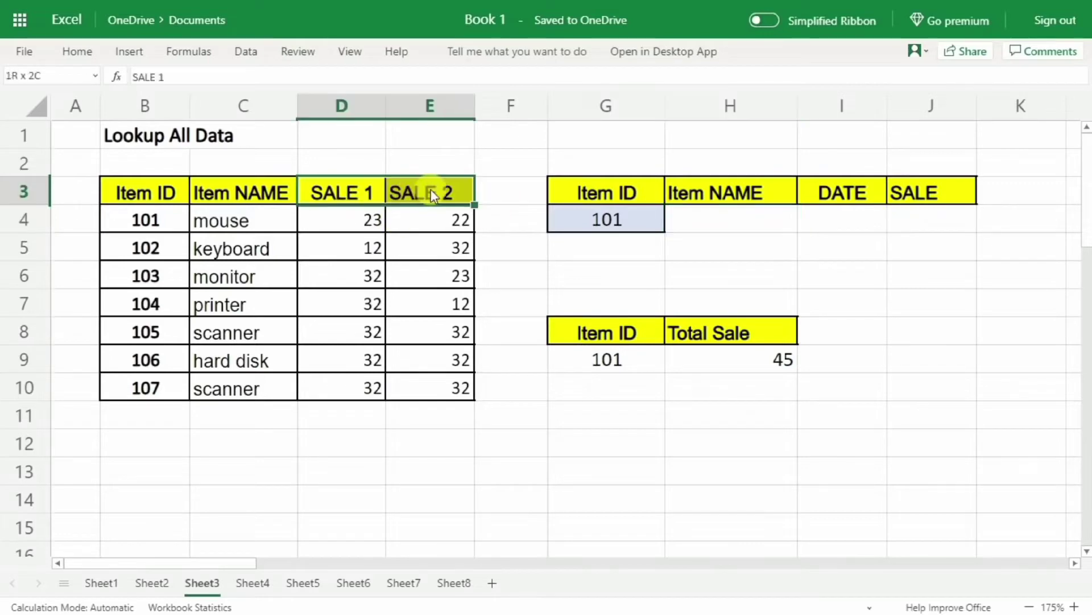
pyautogui.hotkey('ctrl', 'c')
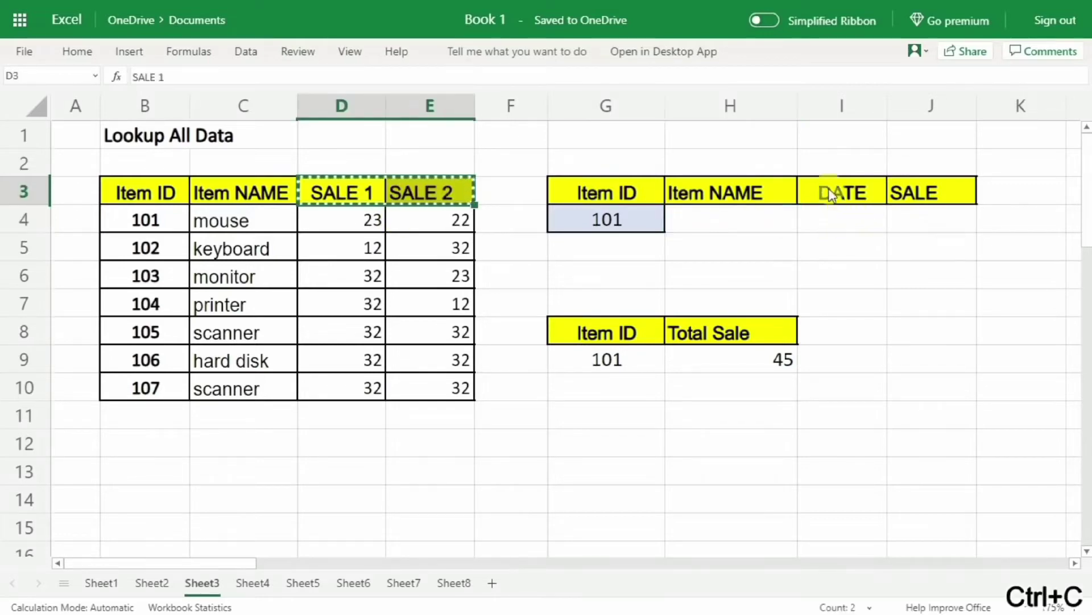
pyautogui.click(828, 191)
pyautogui.hotkey('ctrl', 'v')
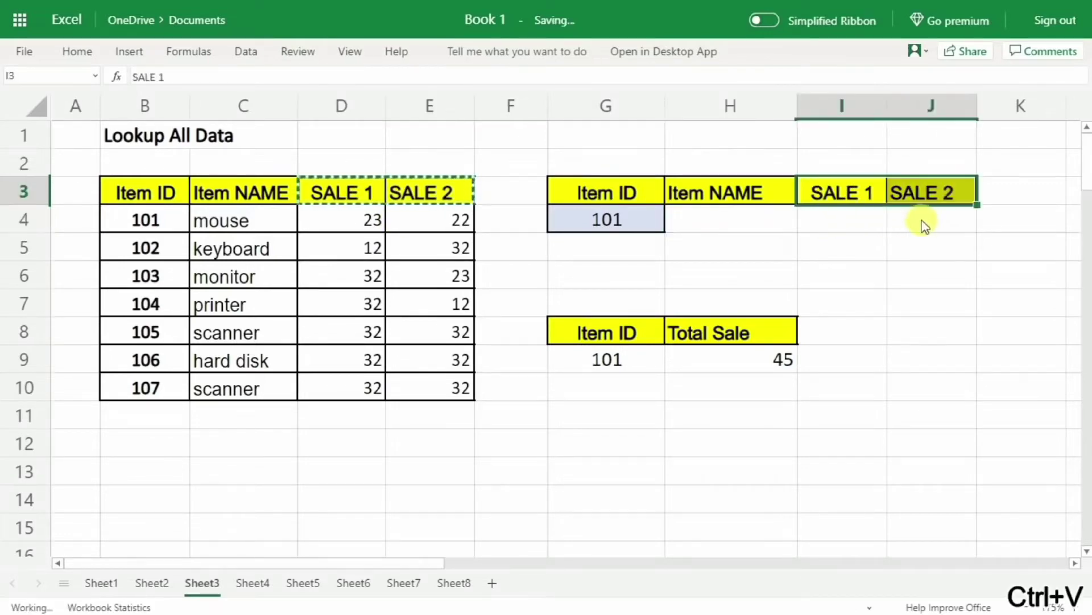
# - Enter =xlookup(G4,B3:B10,C3:E10) in cell H4 to return the item name and both sales for the item ID in G4
pyautogui.click(710, 221)
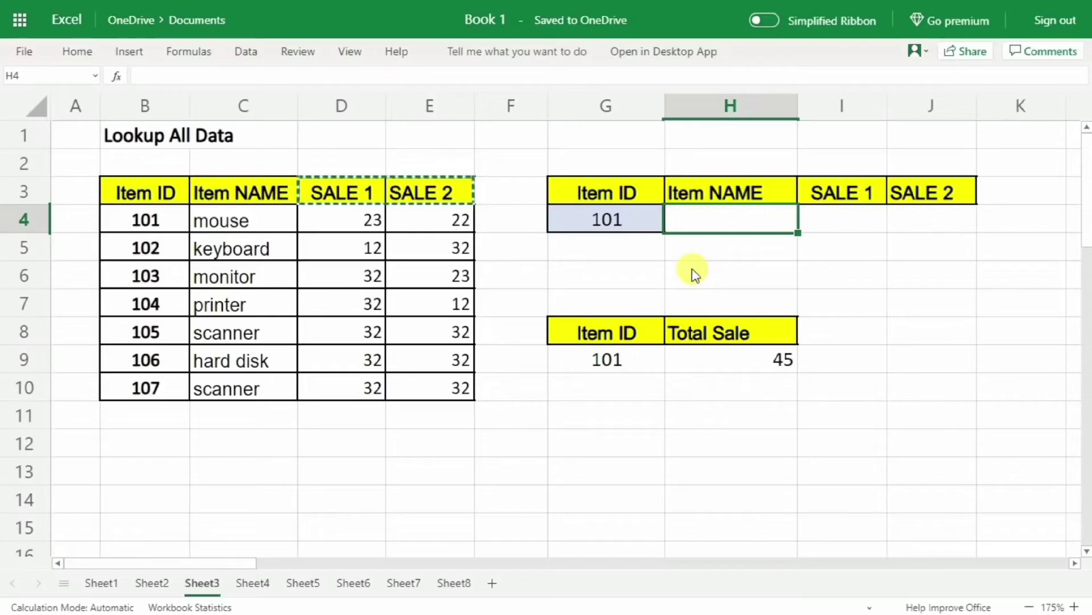
pyautogui.press('Escape')
pyautogui.write('=')
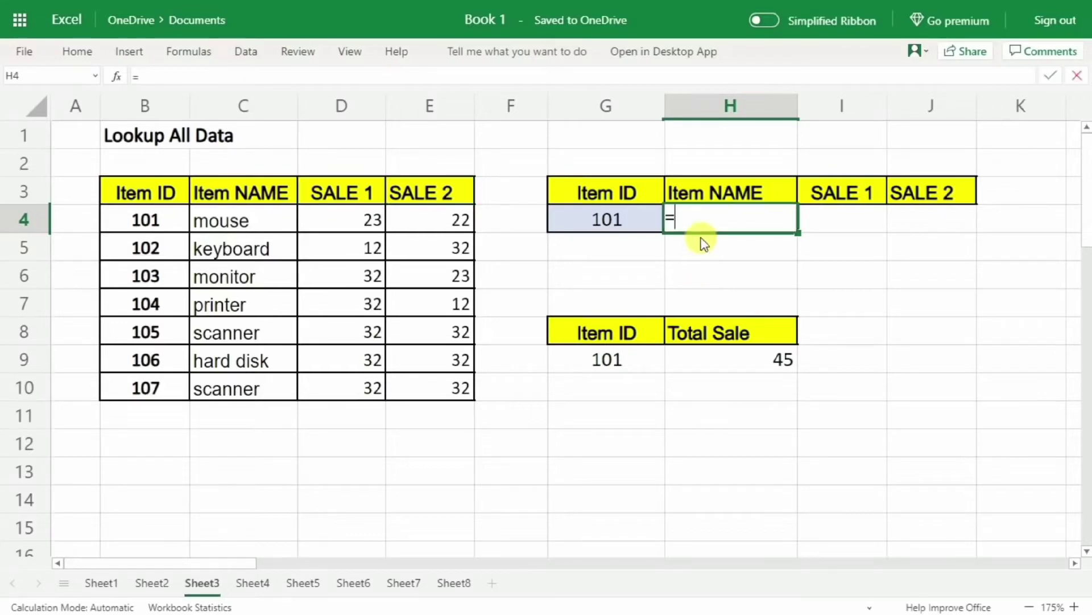
pyautogui.write('xlookup')
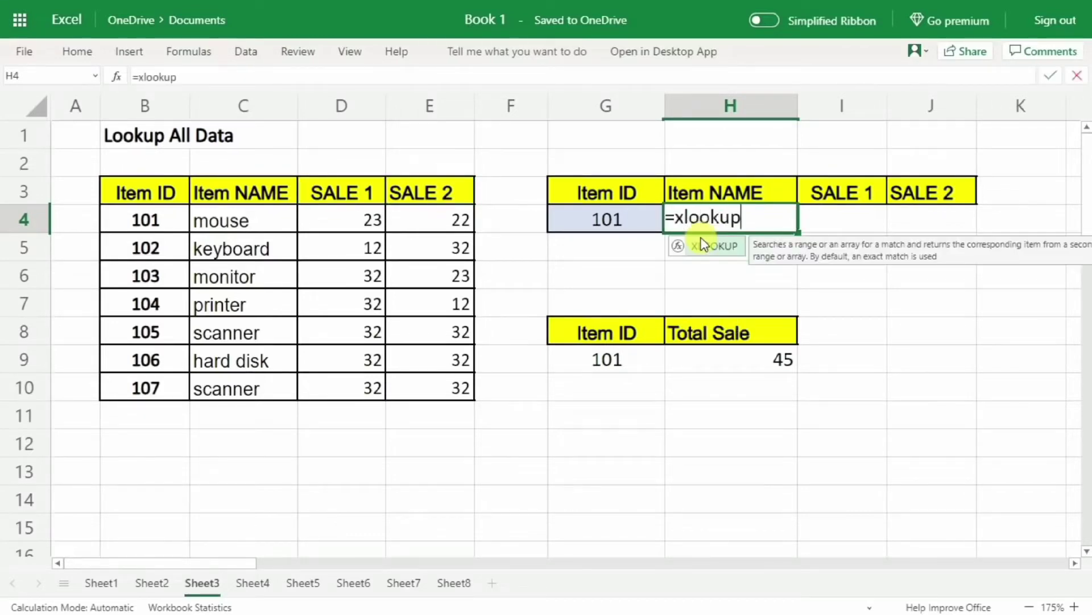
pyautogui.write('(')
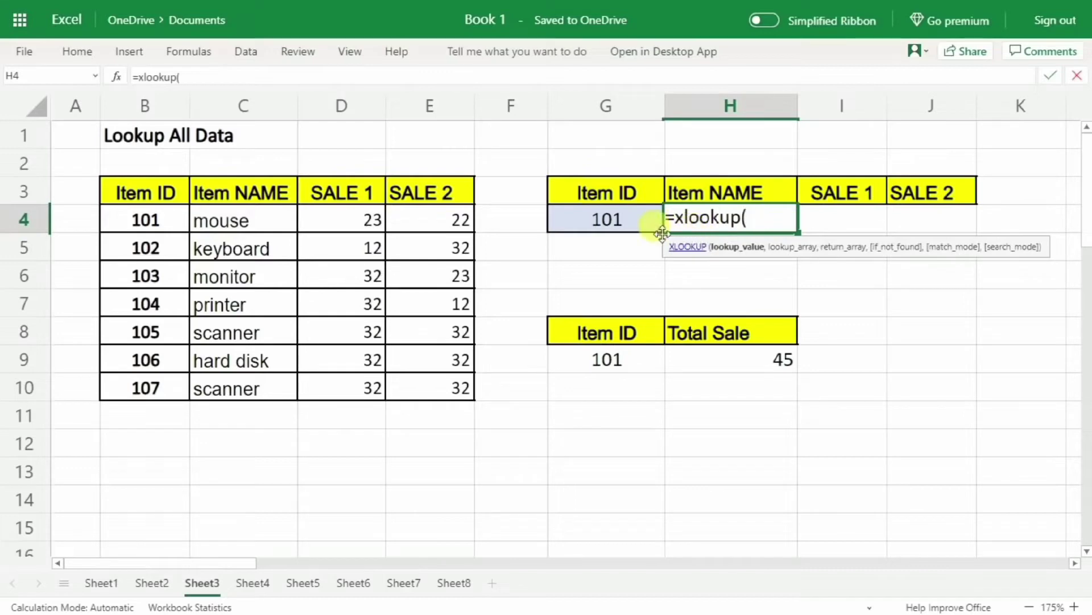
pyautogui.click(613, 215)
pyautogui.write(',')
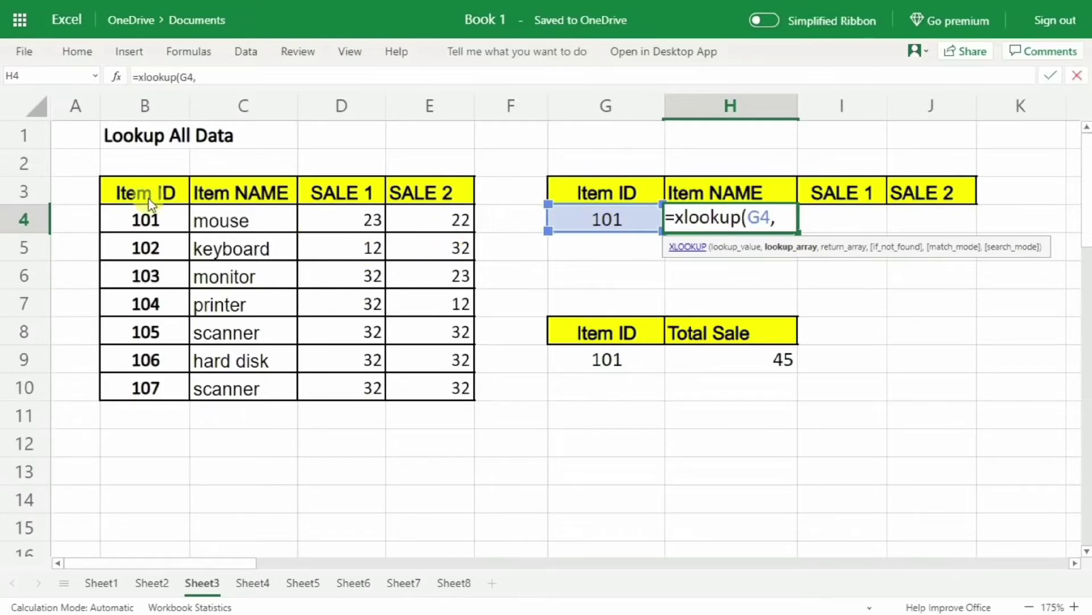
pyautogui.moveTo(142, 190); pyautogui.dragTo(128, 387)
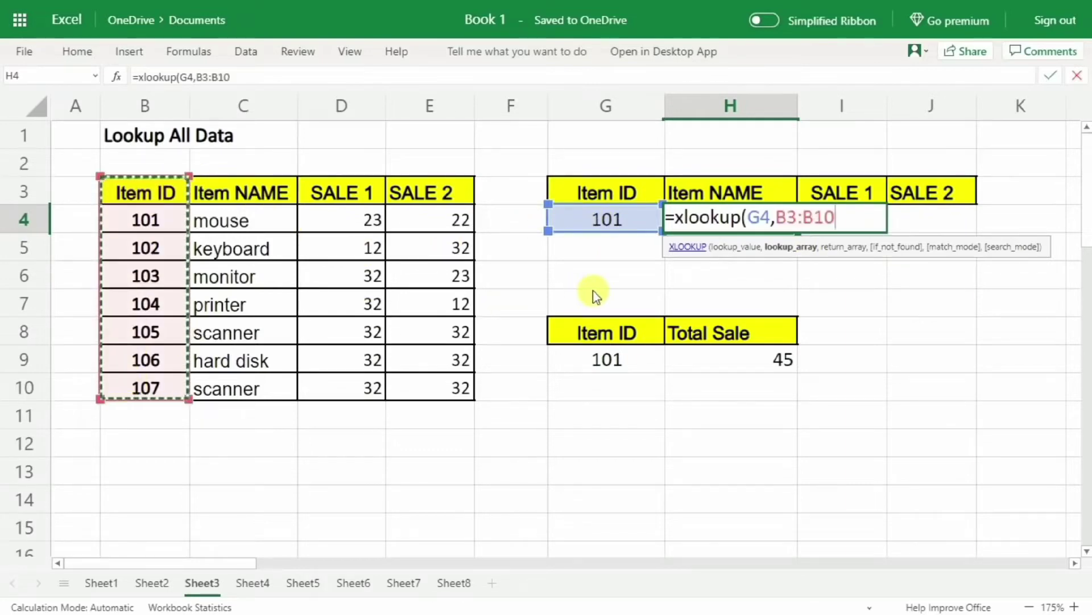
pyautogui.write(',')
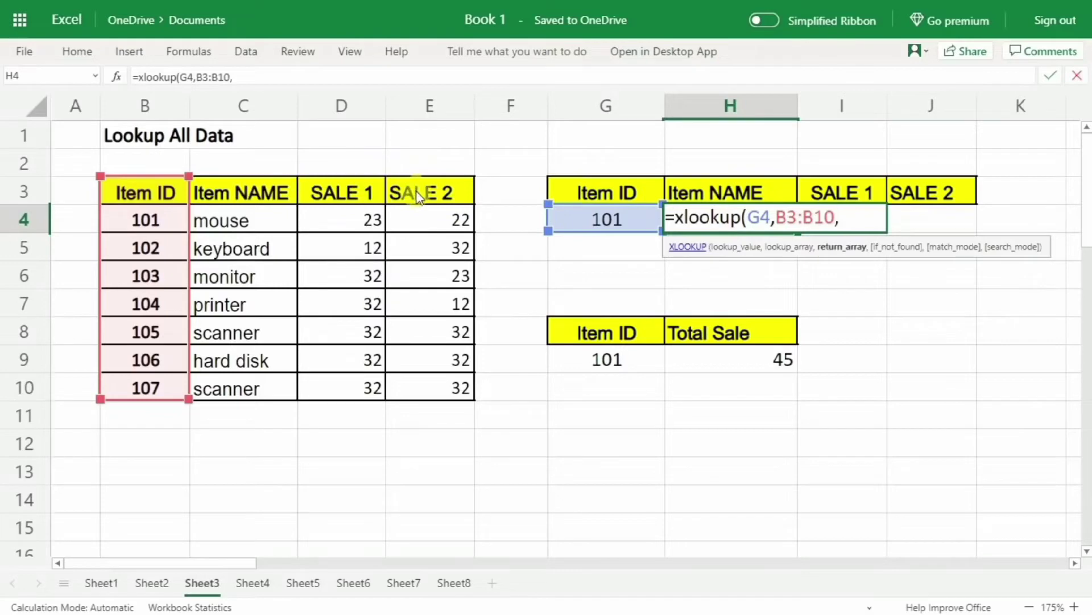
pyautogui.moveTo(231, 193); pyautogui.dragTo(439, 383)
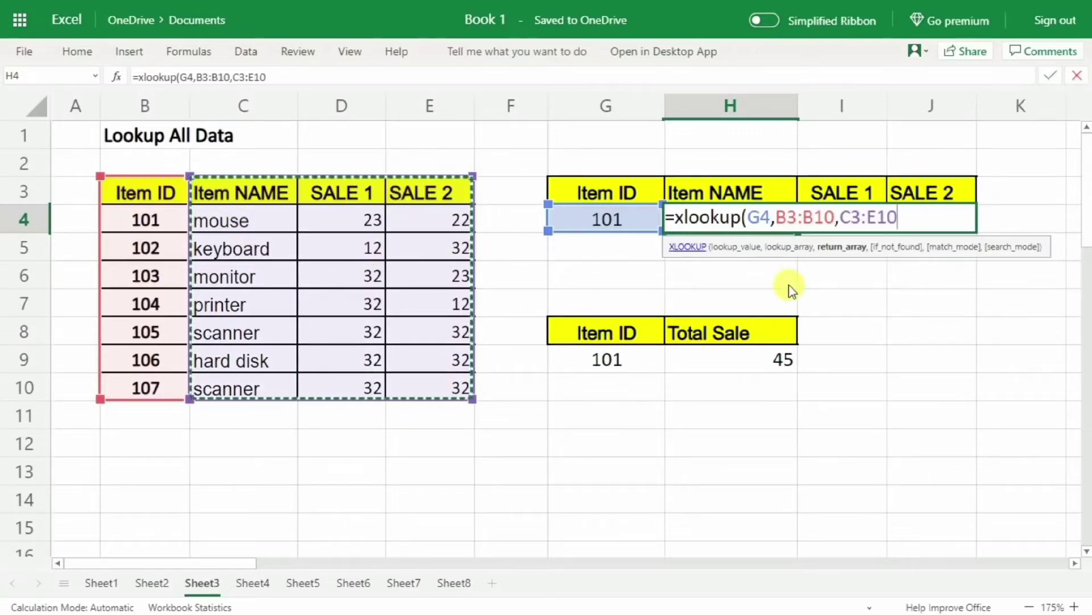
pyautogui.write(')')
pyautogui.press('Return')
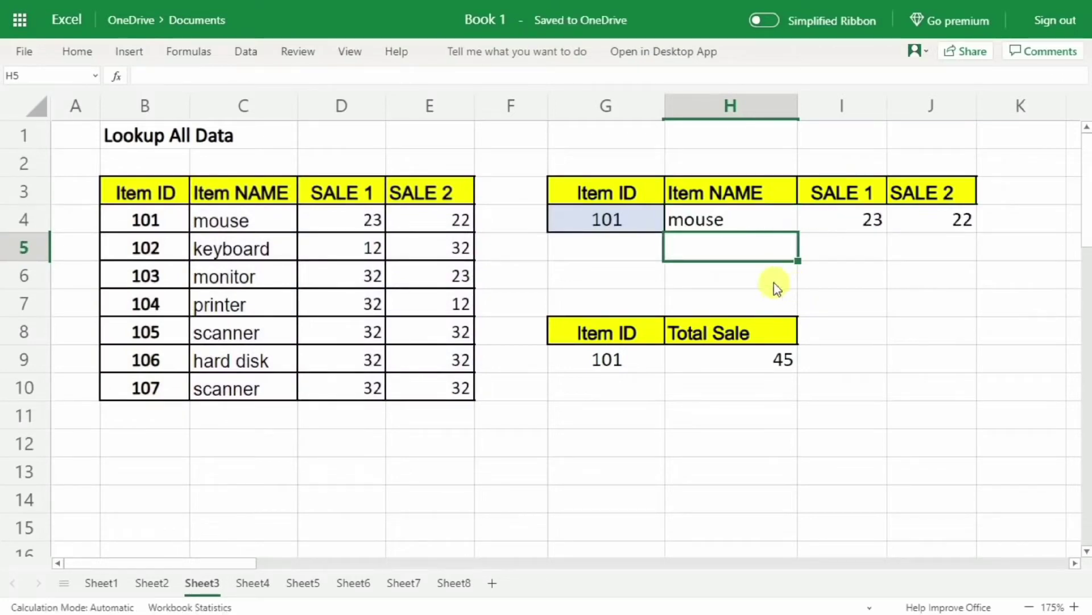
# - Enter item ID 104 in cell G4 and compare the returned data with that item's row in the table
pyautogui.click(622, 216)
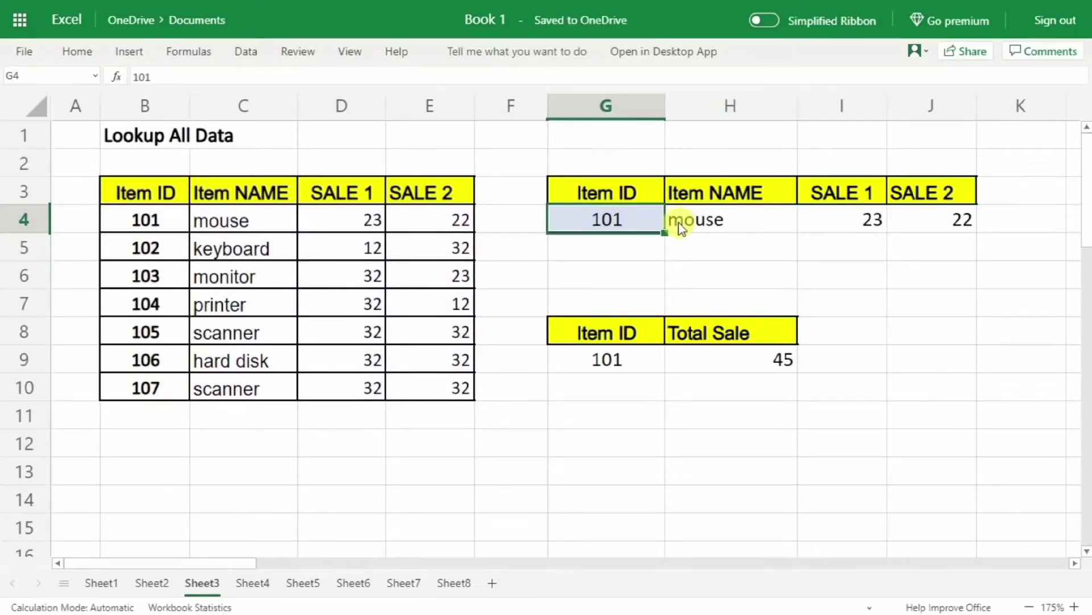
pyautogui.write('10')
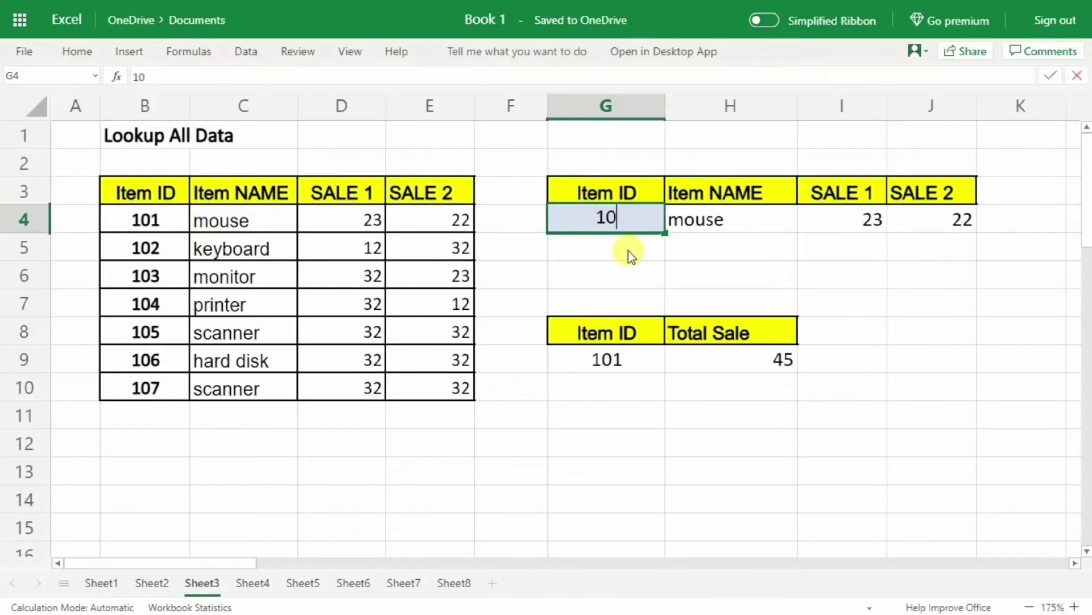
pyautogui.write('4')
pyautogui.press('Return')
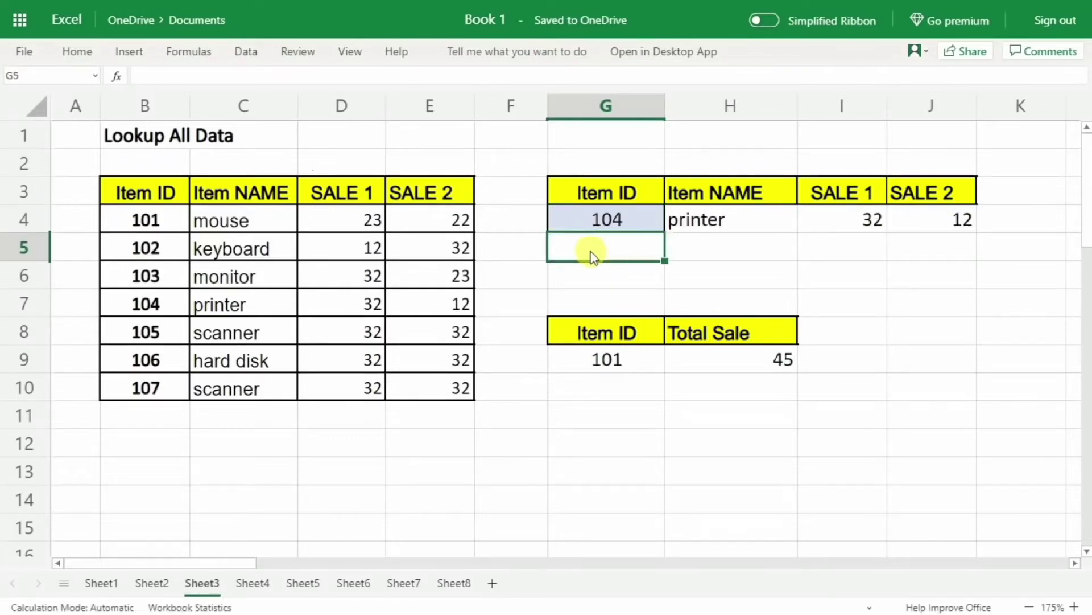
pyautogui.moveTo(171, 305); pyautogui.dragTo(268, 308)
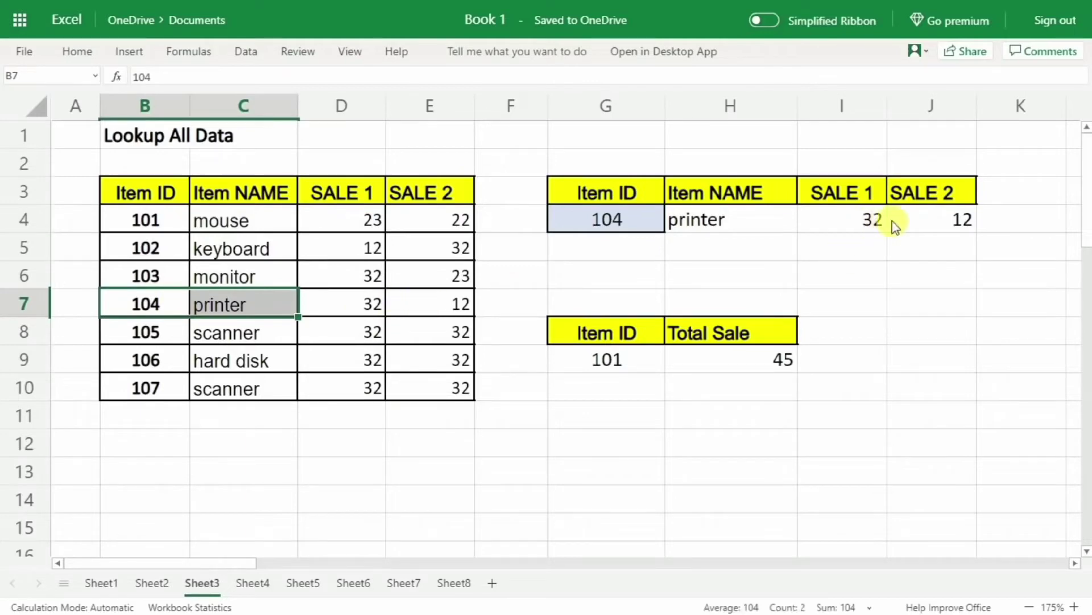
# - Enter item ID 111, which is missing from the table, in cell G4 to test the lookup
pyautogui.click(626, 225)
pyautogui.write('111')
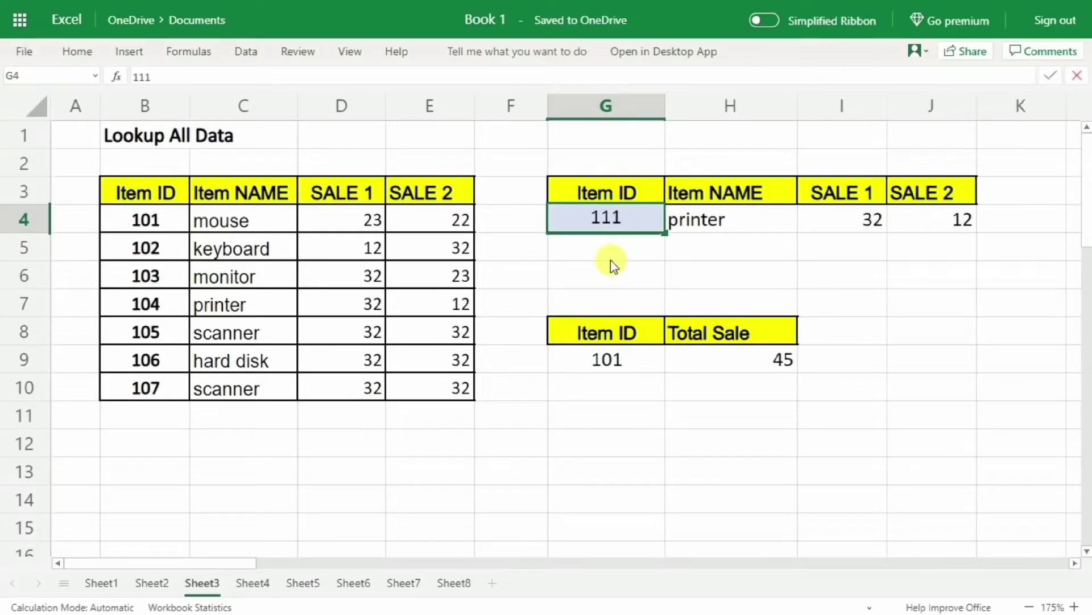
pyautogui.press('Return')
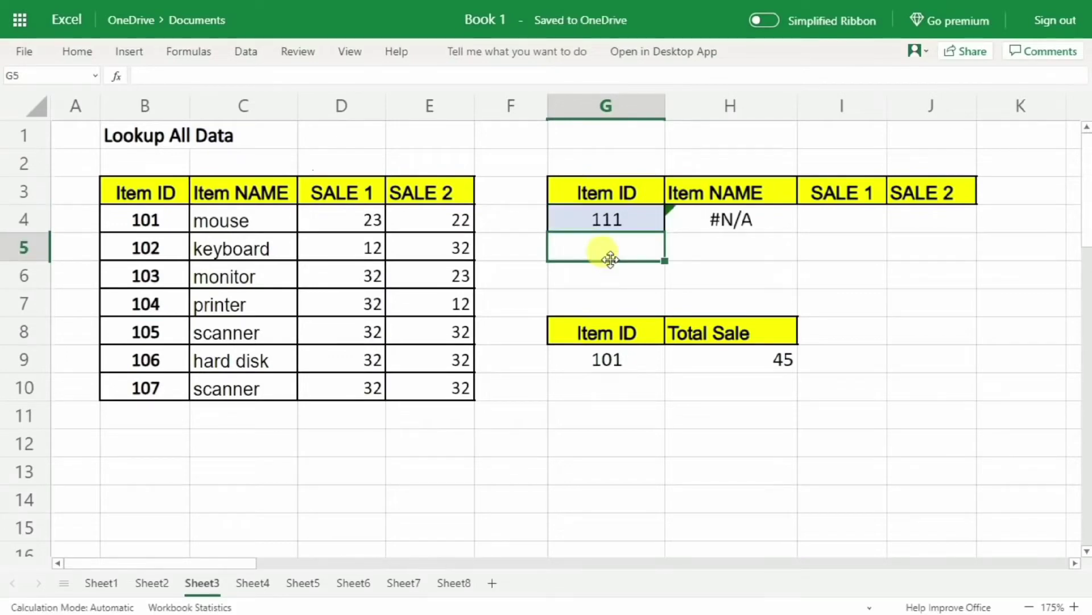
# - Add "Not Found" as the if_not_found argument of the XLOOKUP formula in cell H4
pyautogui.click(719, 221)
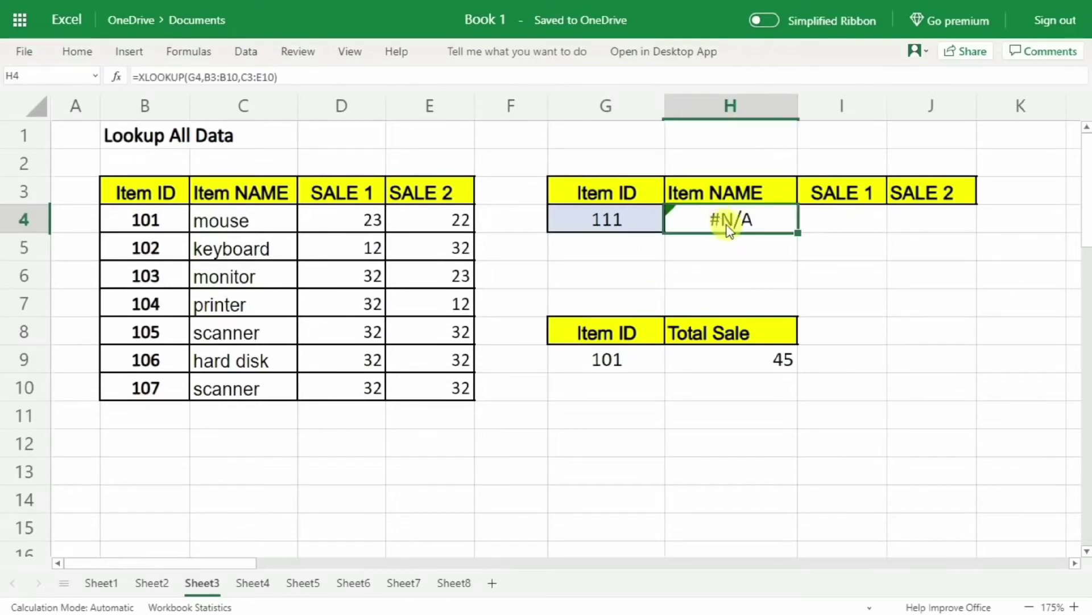
pyautogui.doubleClick(722, 220)
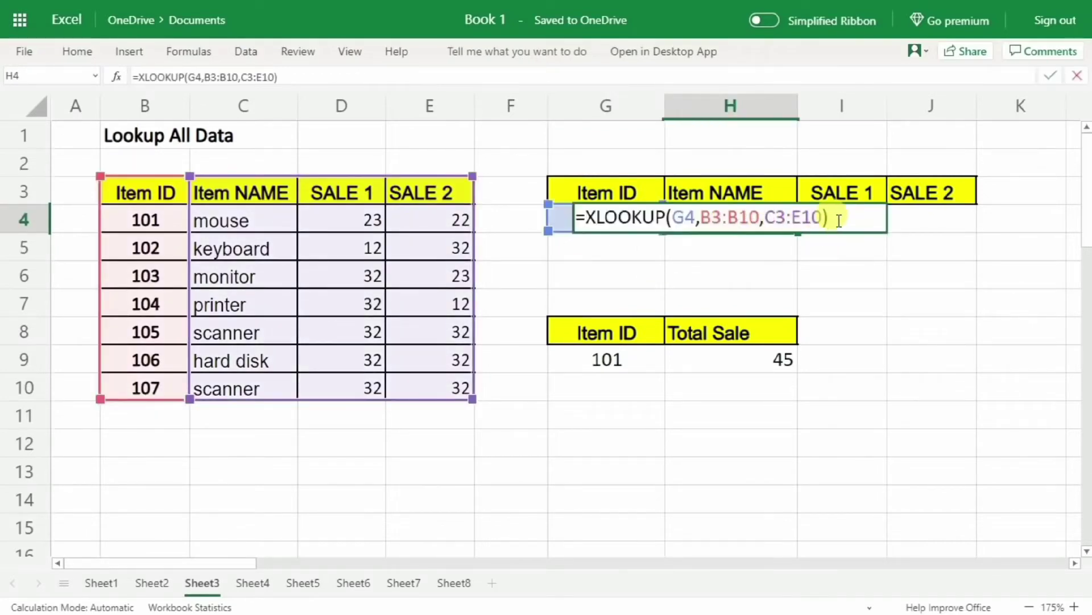
pyautogui.press('BackSpace')
pyautogui.write(',')
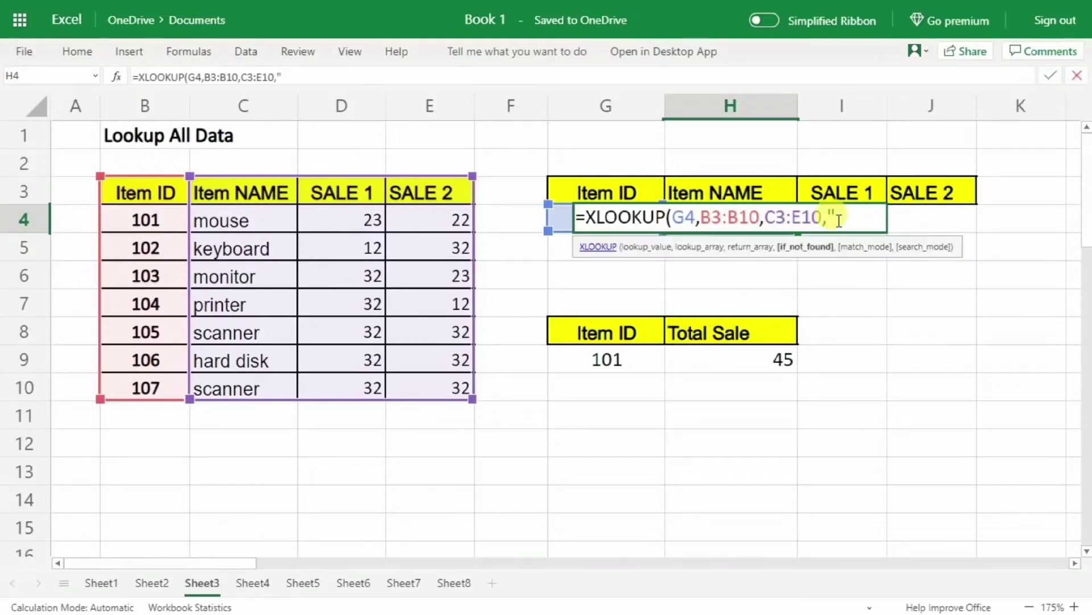
pyautogui.write('"Not Found"')
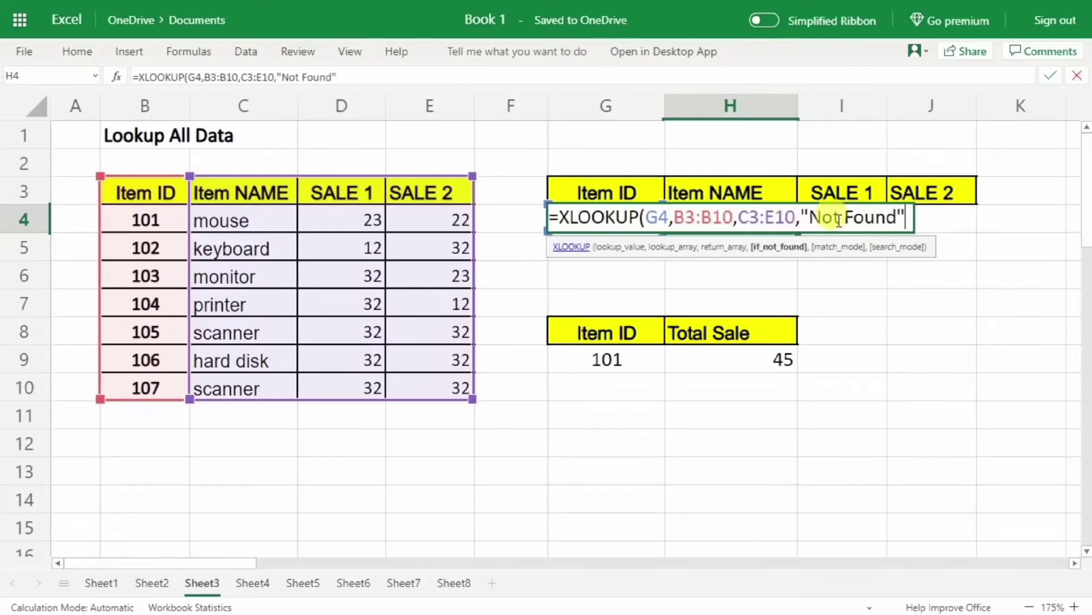
pyautogui.write(')')
pyautogui.press('Return')
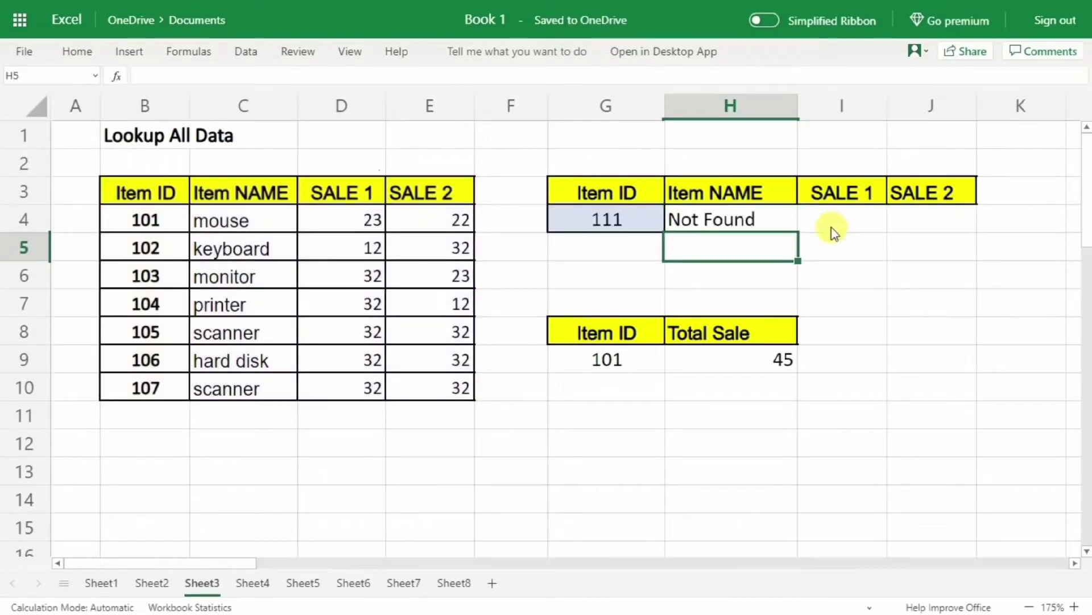
# - Set the item ID in cell G4 to 101
pyautogui.click(588, 218)
pyautogui.write('10')
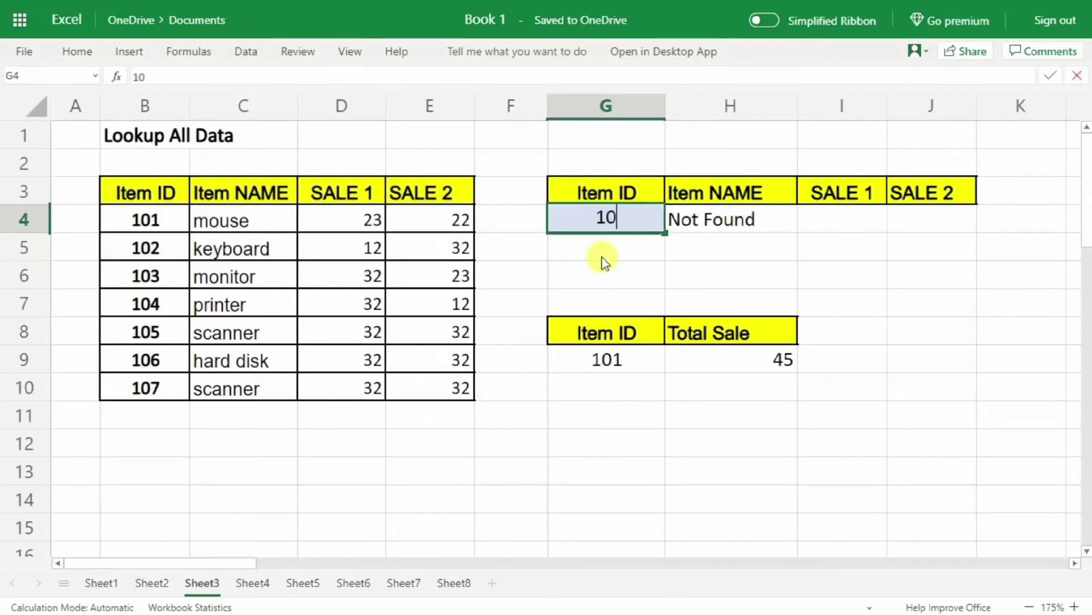
pyautogui.write('1')
pyautogui.press('Return')
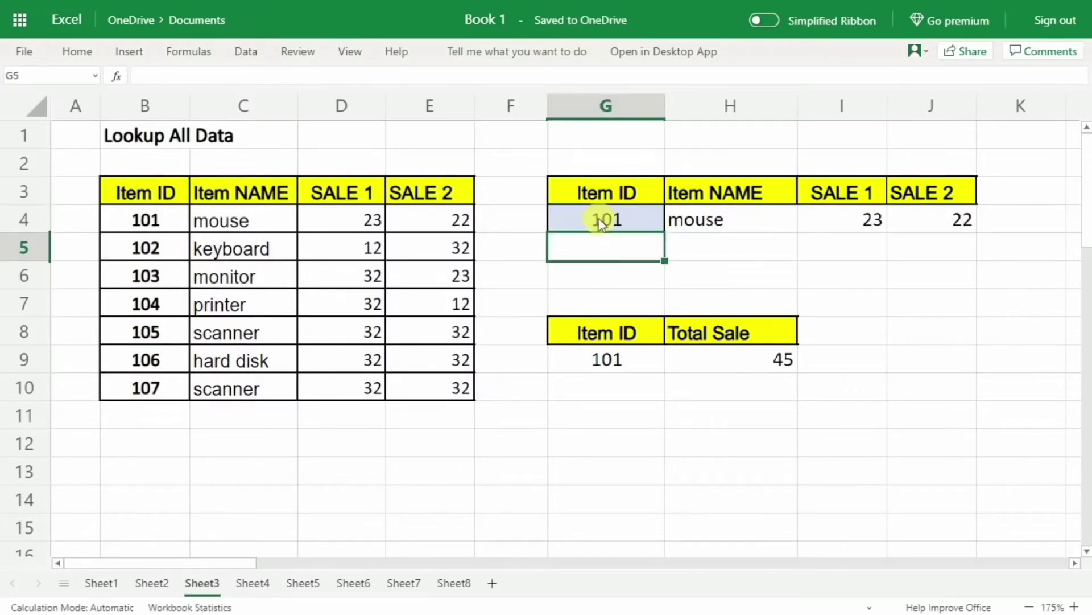
# - Examine the item name and sale values returned in H4:J4 and the XLOOKUP formula behind each of these cells
pyautogui.click(600, 222)
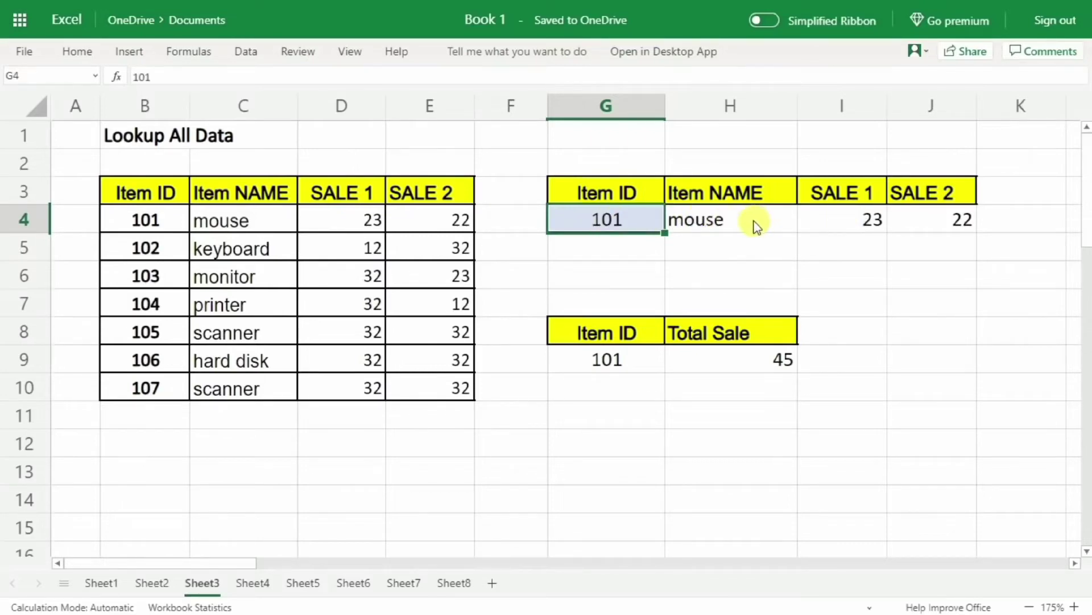
pyautogui.click(921, 221)
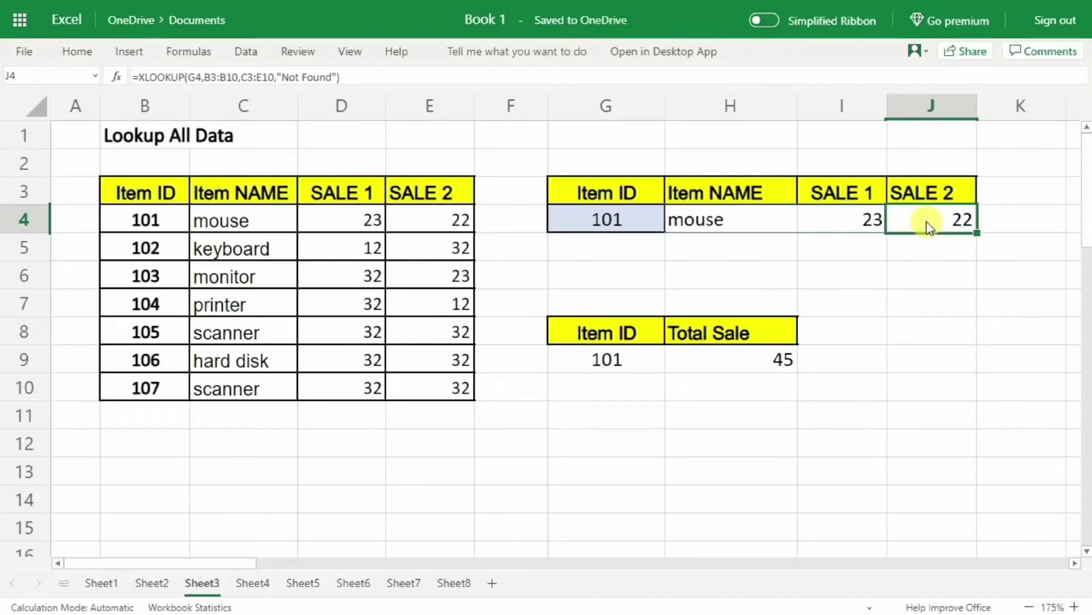
pyautogui.click(856, 229)
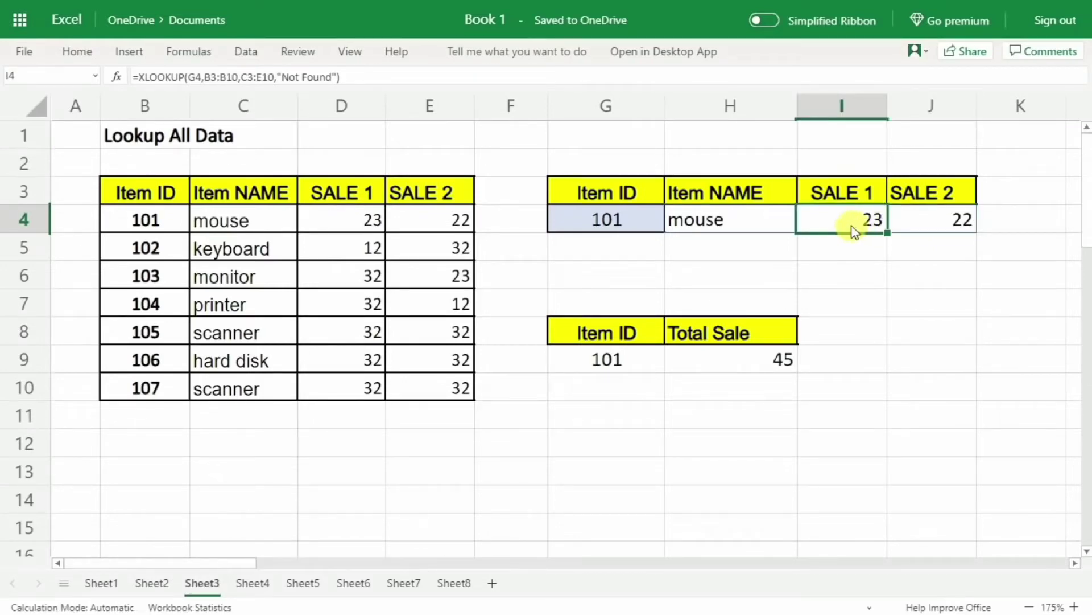
pyautogui.moveTo(722, 225); pyautogui.dragTo(871, 222)
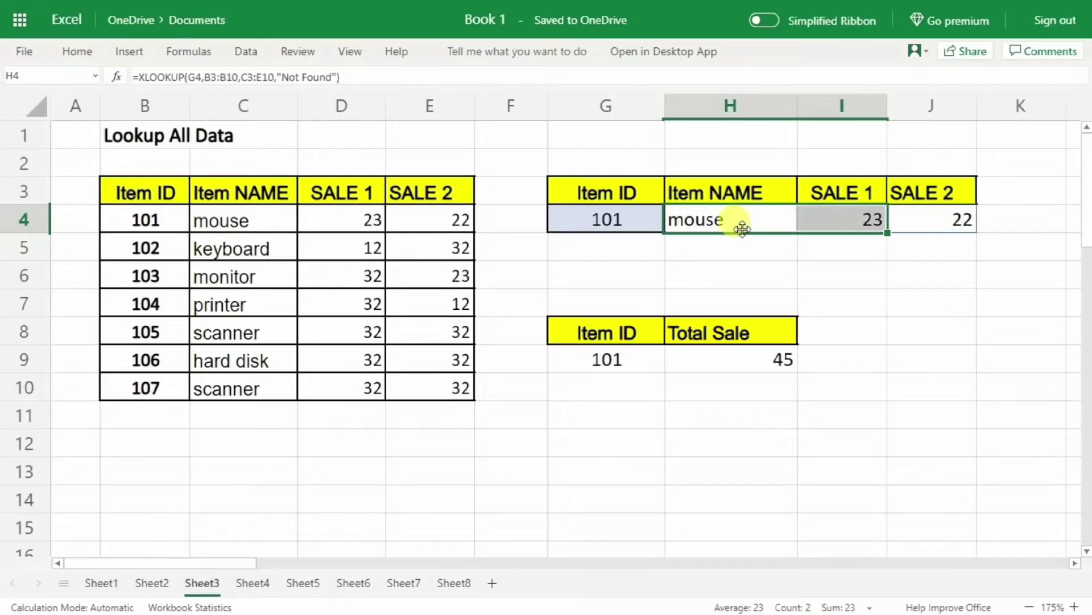
pyautogui.click(836, 230)
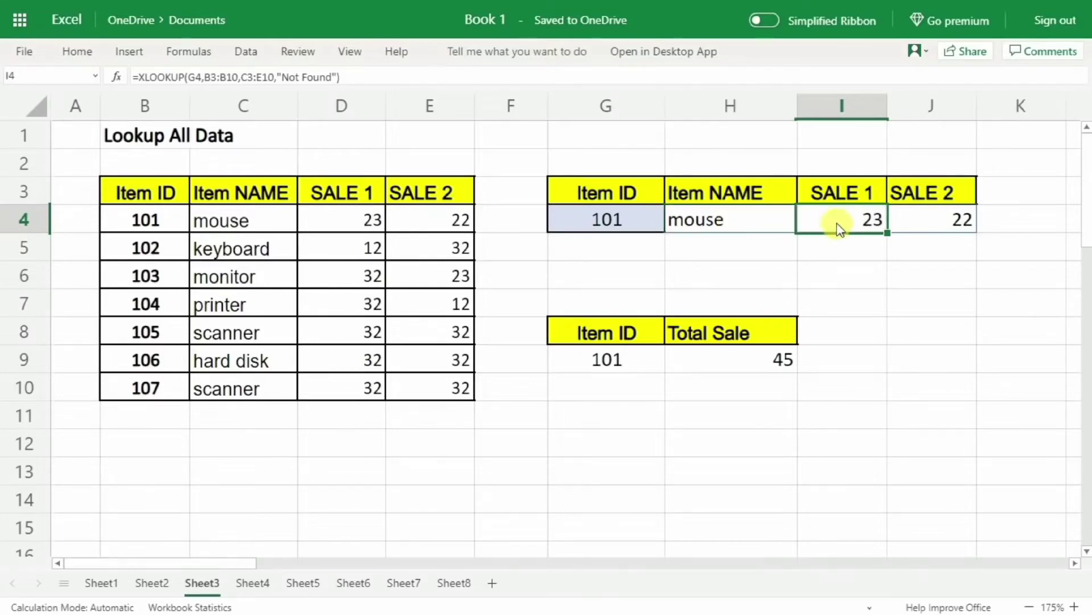
pyautogui.click(915, 214)
pyautogui.click(871, 216)
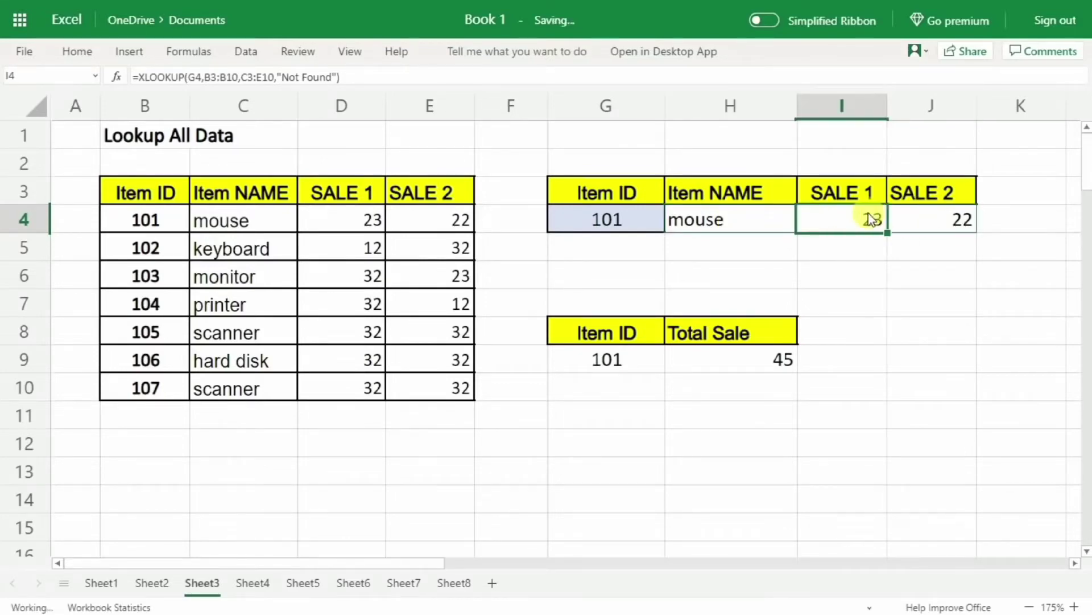
pyautogui.click(888, 213)
pyautogui.click(741, 221)
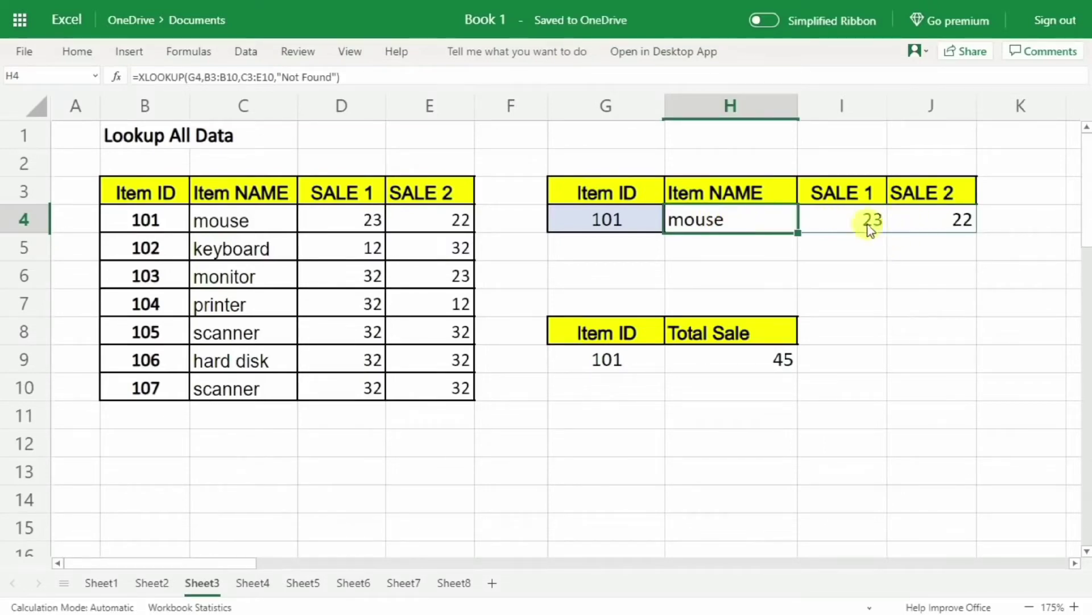
pyautogui.click(771, 199)
pyautogui.moveTo(771, 199); pyautogui.dragTo(838, 220)
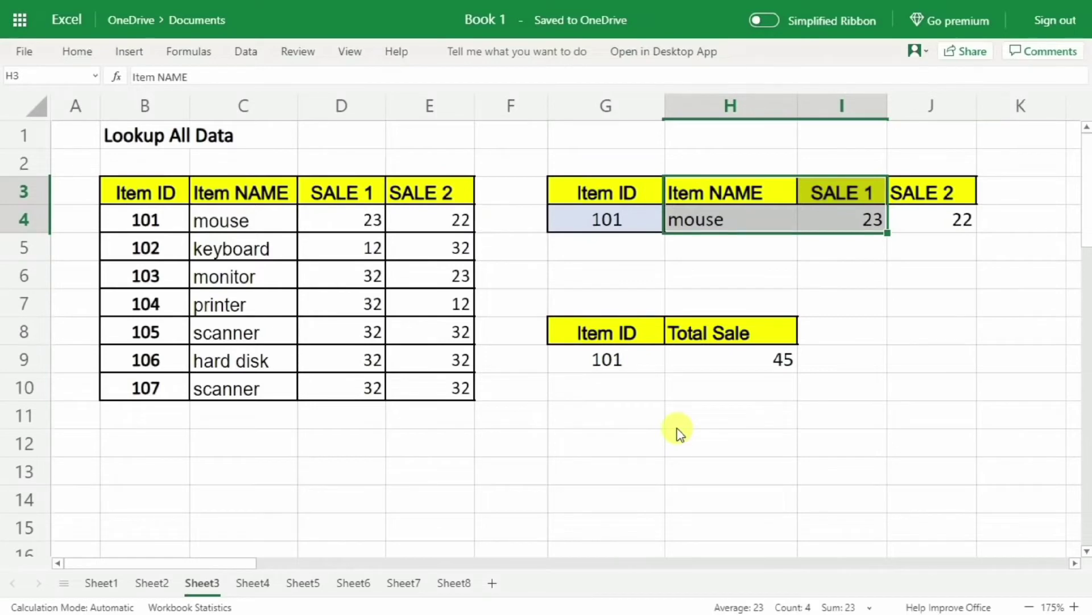
# - Clear the existing Total Sale result from cell H9 and select that empty cell
pyautogui.click(629, 361)
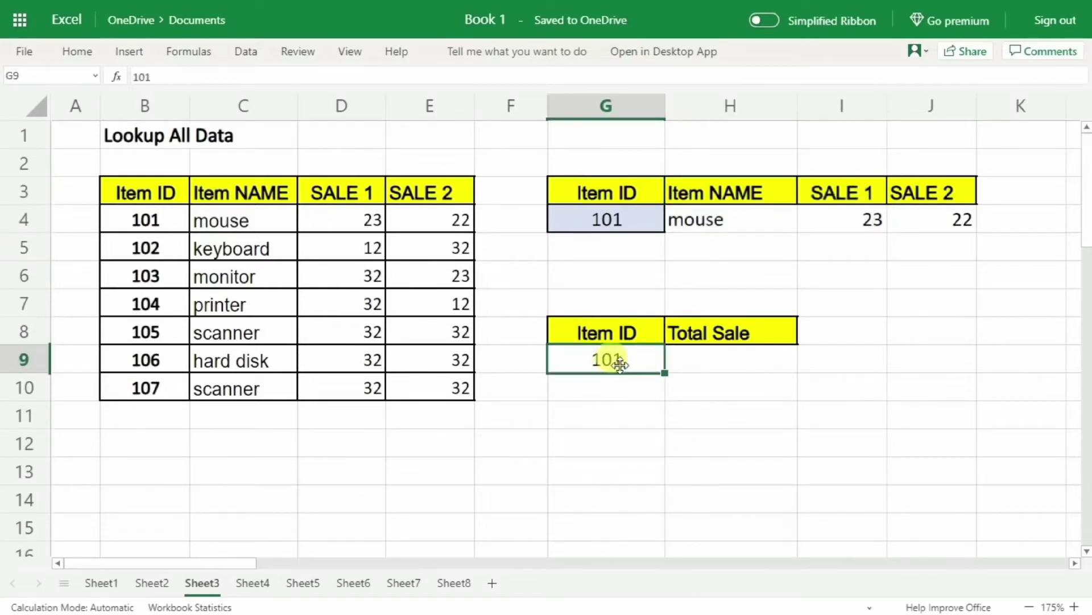
pyautogui.click(731, 364)
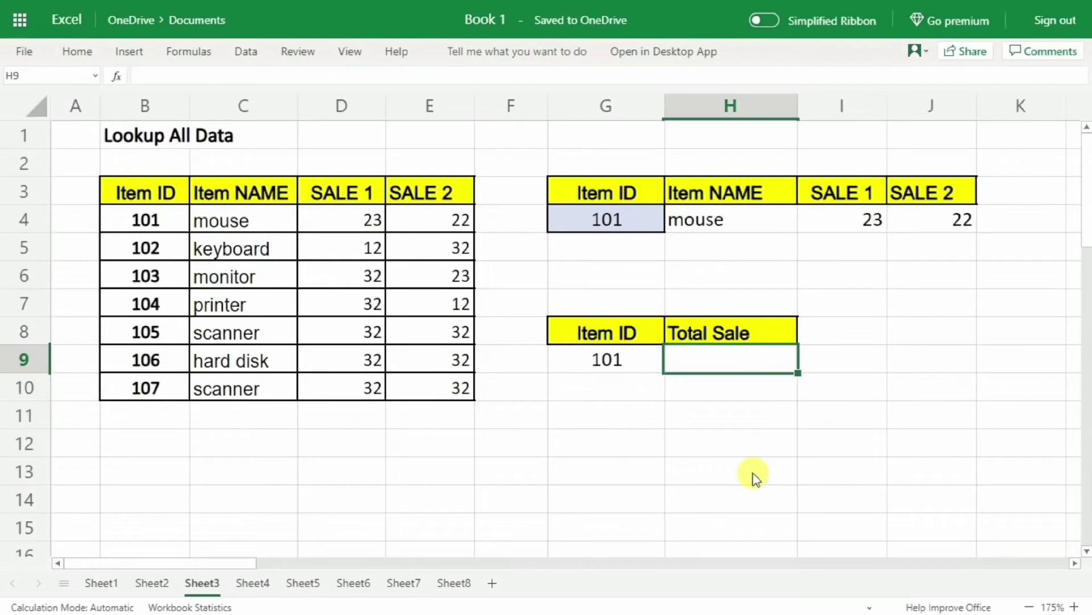
# - Enter an XLOOKUP formula in H9 that looks up G9 in B3:B10 and returns D3:D10+E3:E10 as the total sale
pyautogui.write('=xl')
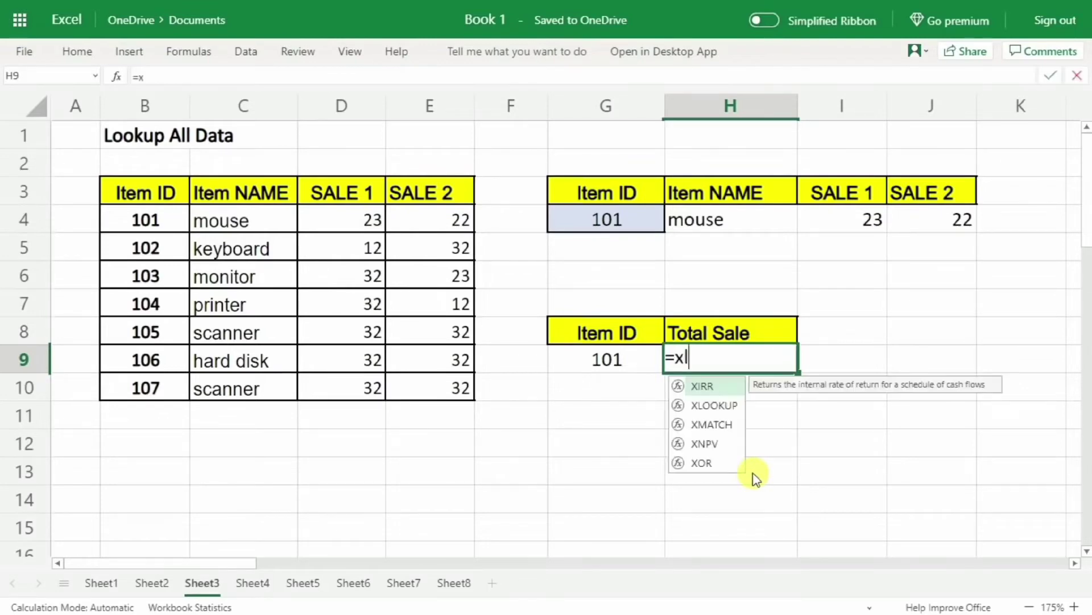
pyautogui.write('ookup(')
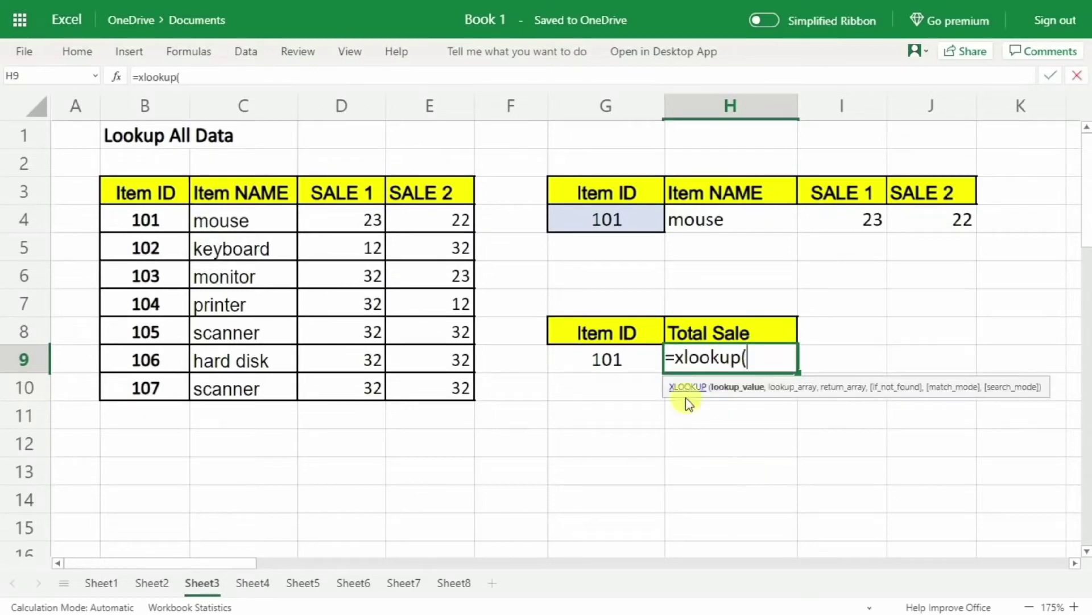
pyautogui.click(584, 363)
pyautogui.write(',')
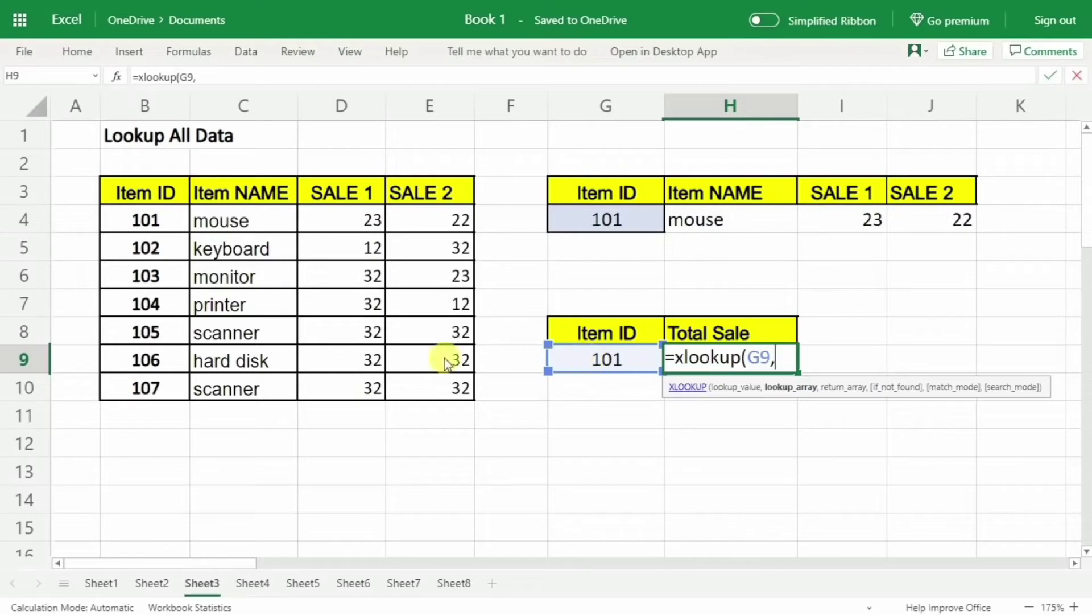
pyautogui.moveTo(111, 196); pyautogui.dragTo(152, 388)
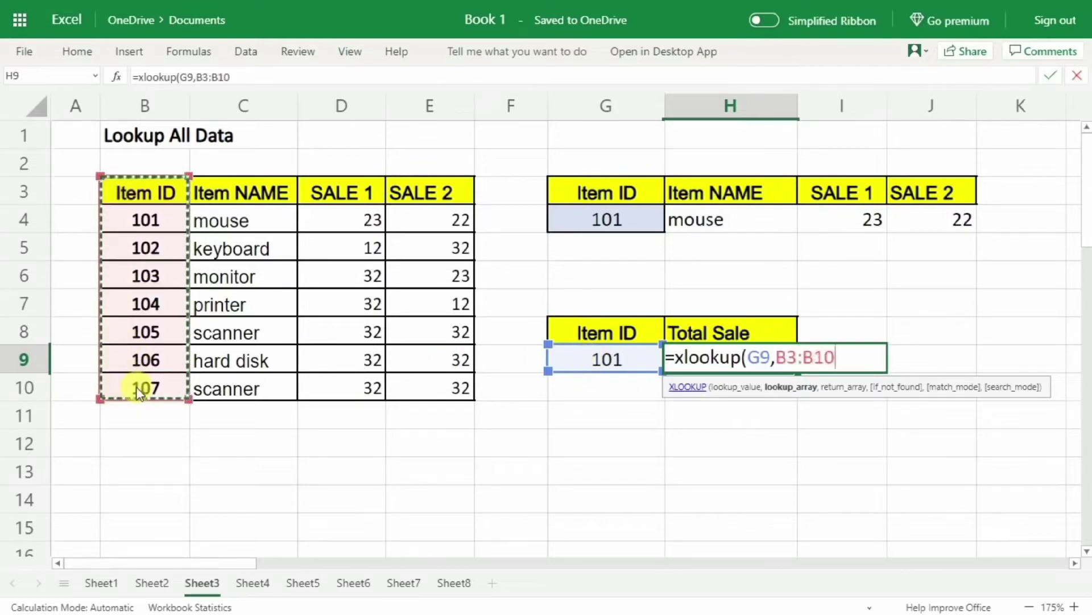
pyautogui.write(',')
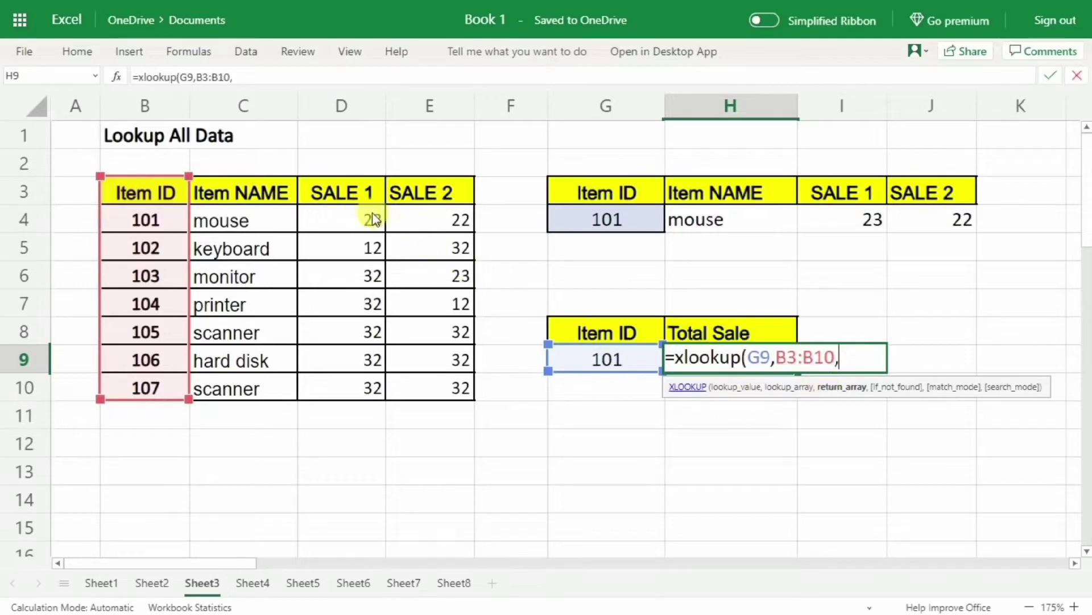
pyautogui.moveTo(343, 208); pyautogui.dragTo(358, 387)
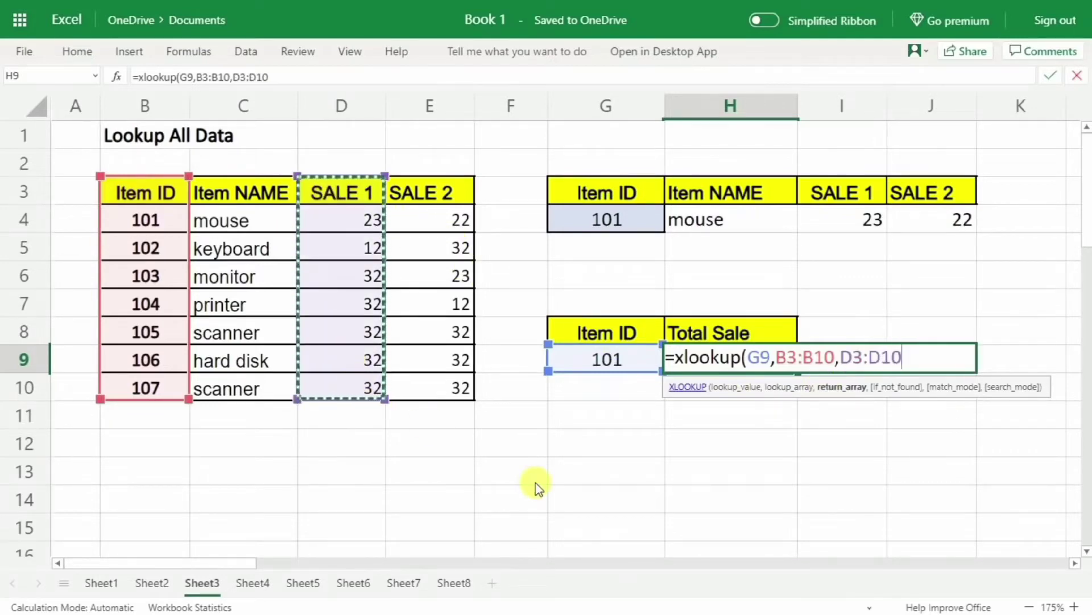
pyautogui.write('+')
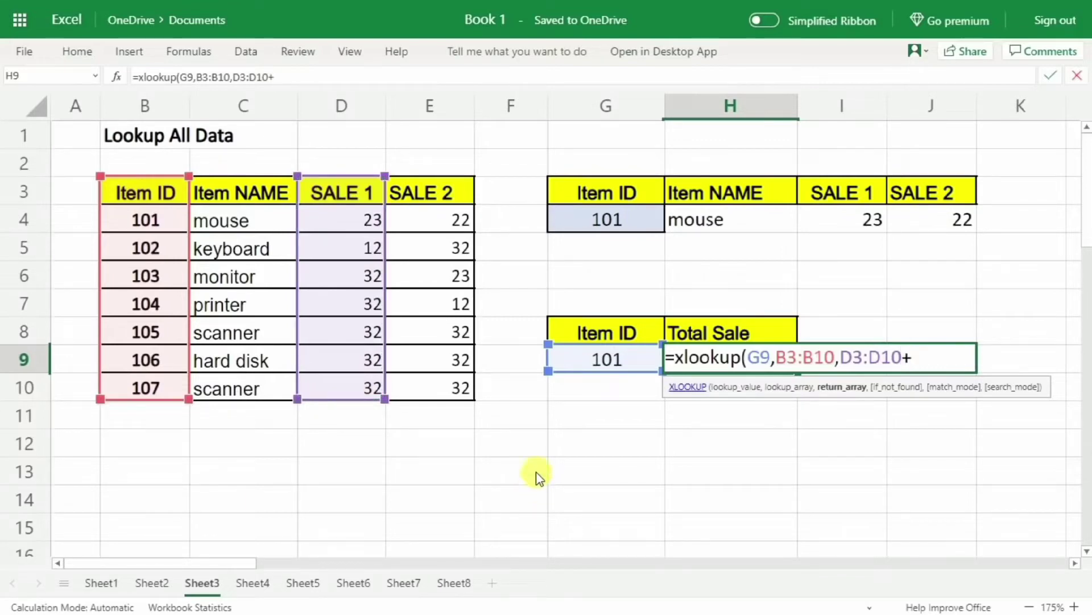
pyautogui.click(411, 198)
pyautogui.moveTo(411, 198); pyautogui.dragTo(434, 385)
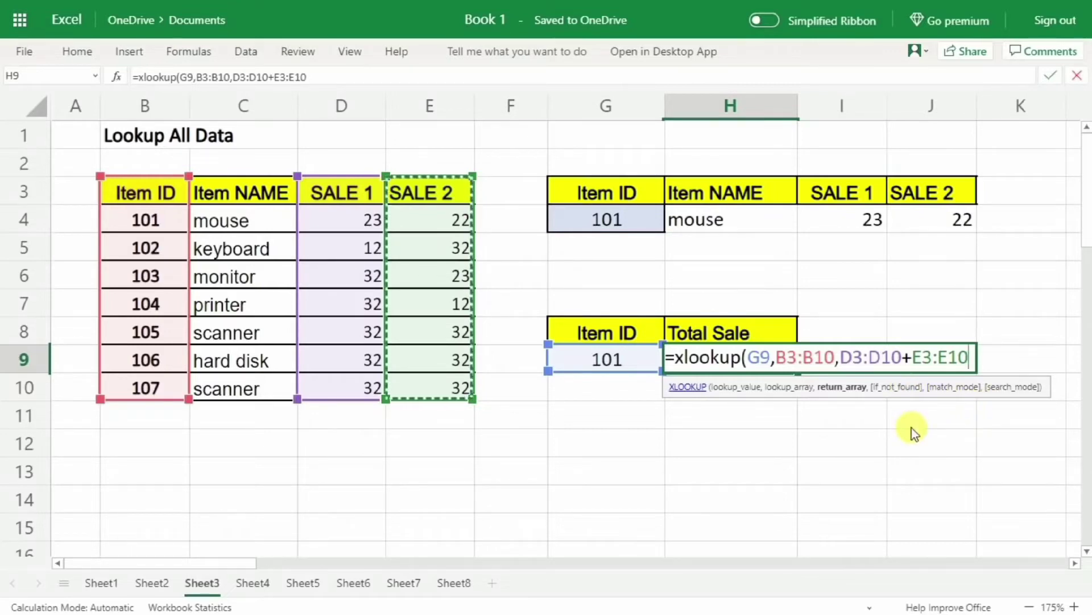
pyautogui.write(')')
pyautogui.press('Return')
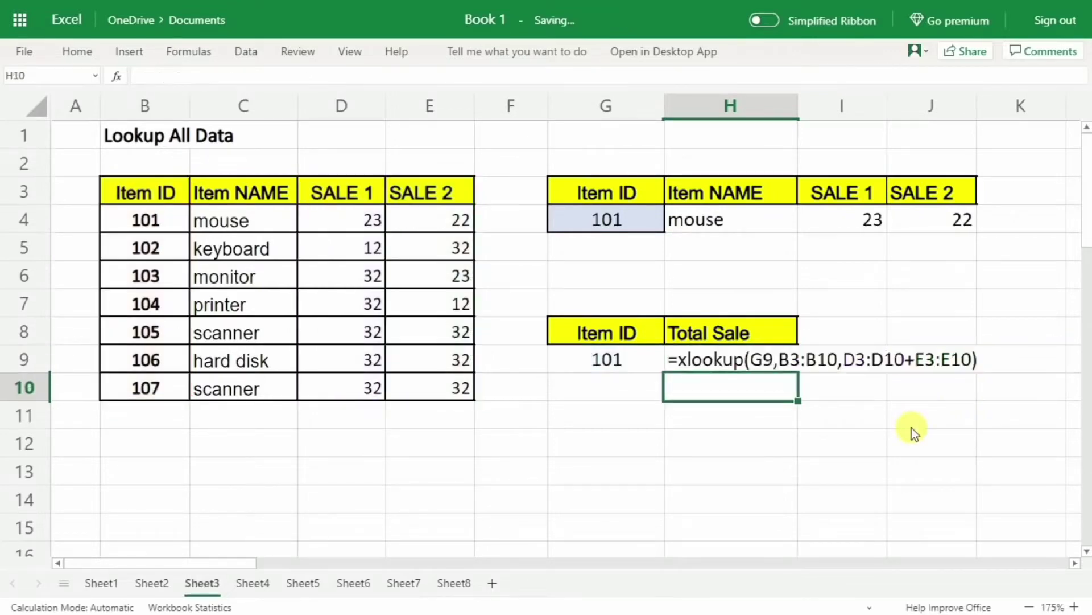
# - Compare the Total Sale result in H9 with the SALE 1 and SALE 2 values of item 101 in the table
pyautogui.click(627, 357)
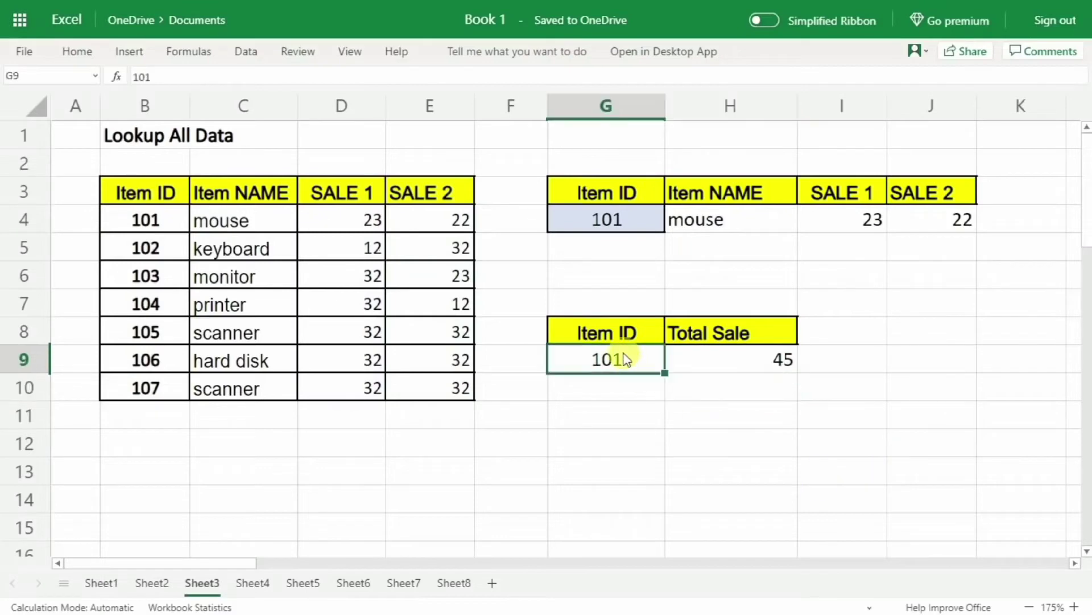
pyautogui.click(756, 367)
pyautogui.click(175, 217)
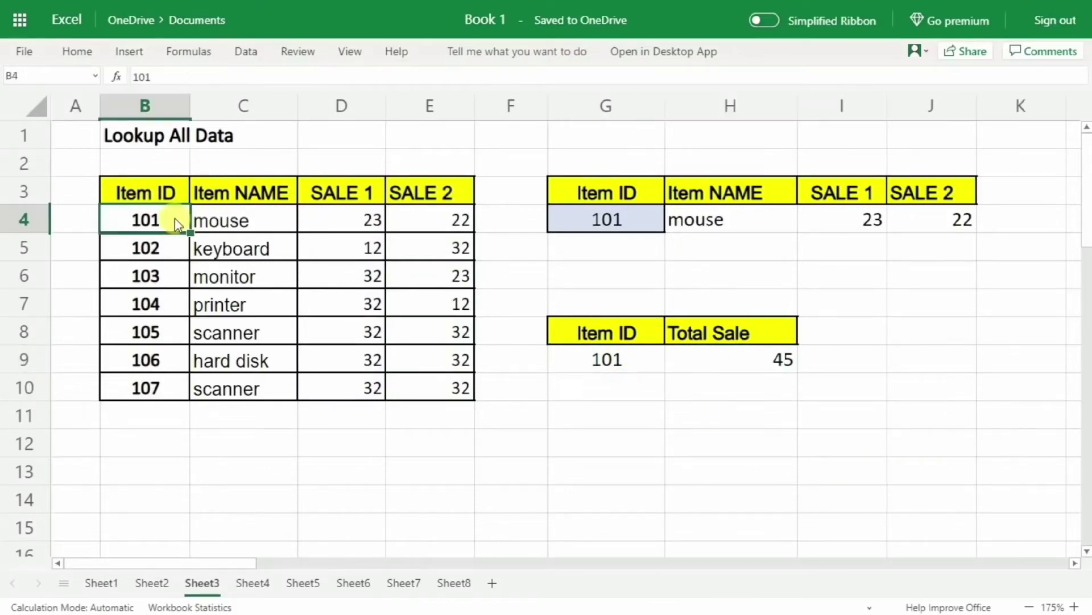
pyautogui.click(373, 219)
pyautogui.click(413, 227)
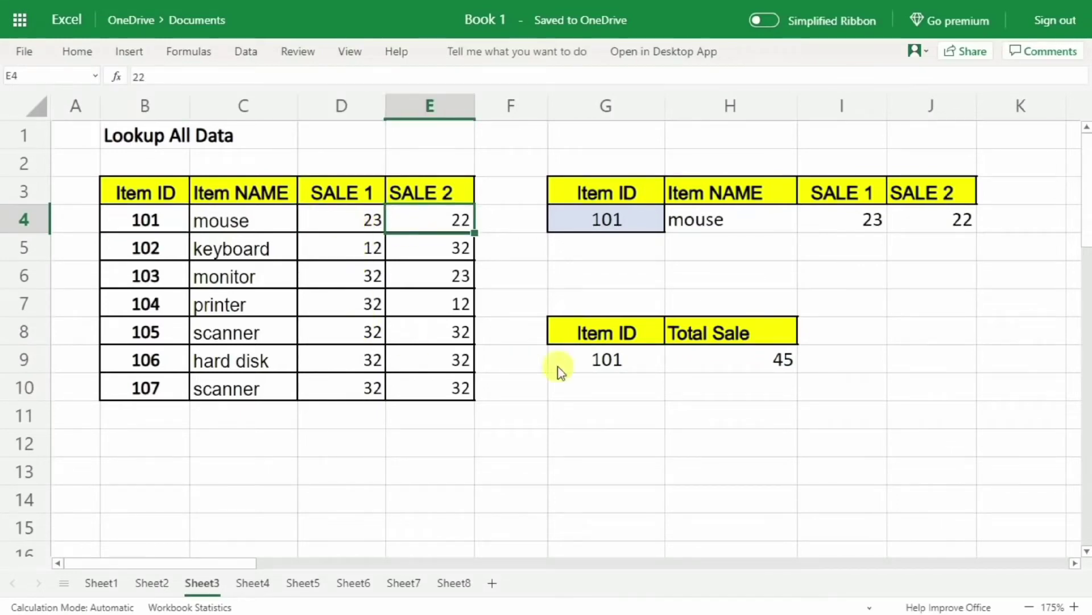
# - Set the item ID in G9 to 104 and check the total against that item's two sale values in row 7
pyautogui.click(608, 361)
pyautogui.write('104')
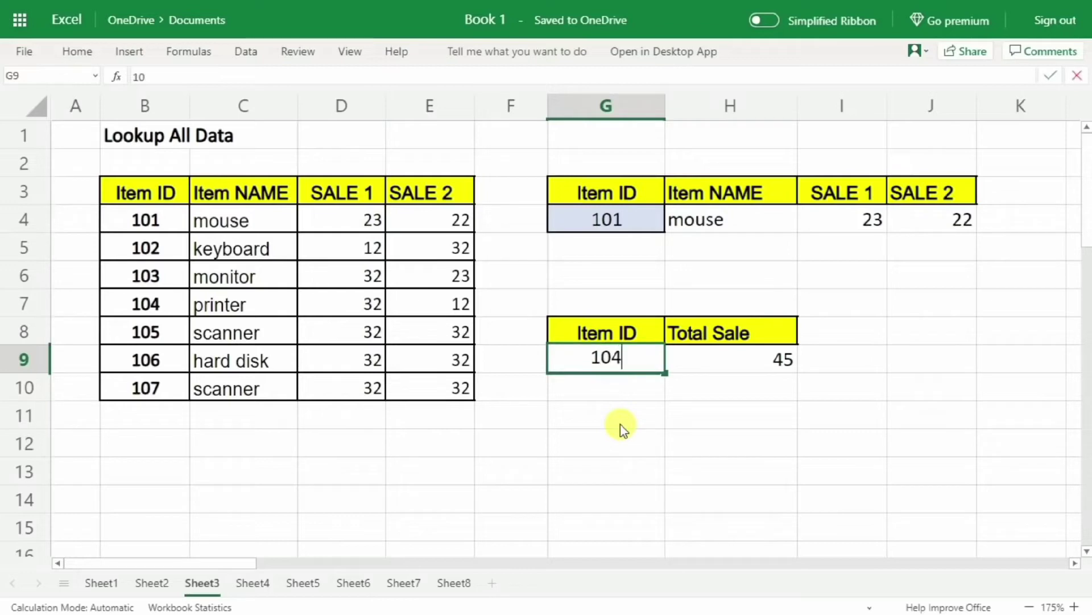
pyautogui.press('Return')
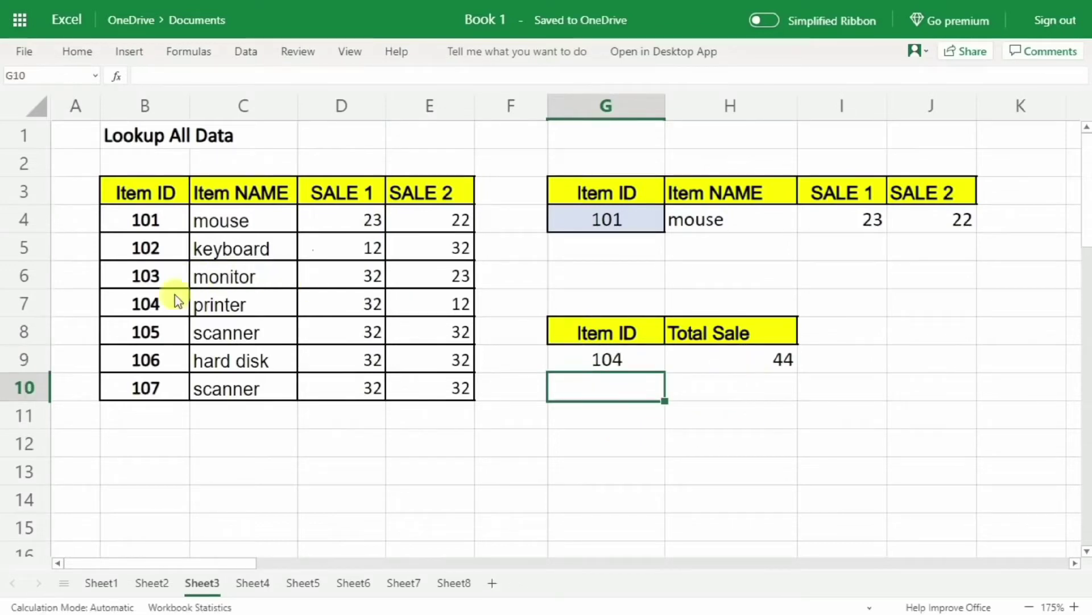
pyautogui.click(334, 301)
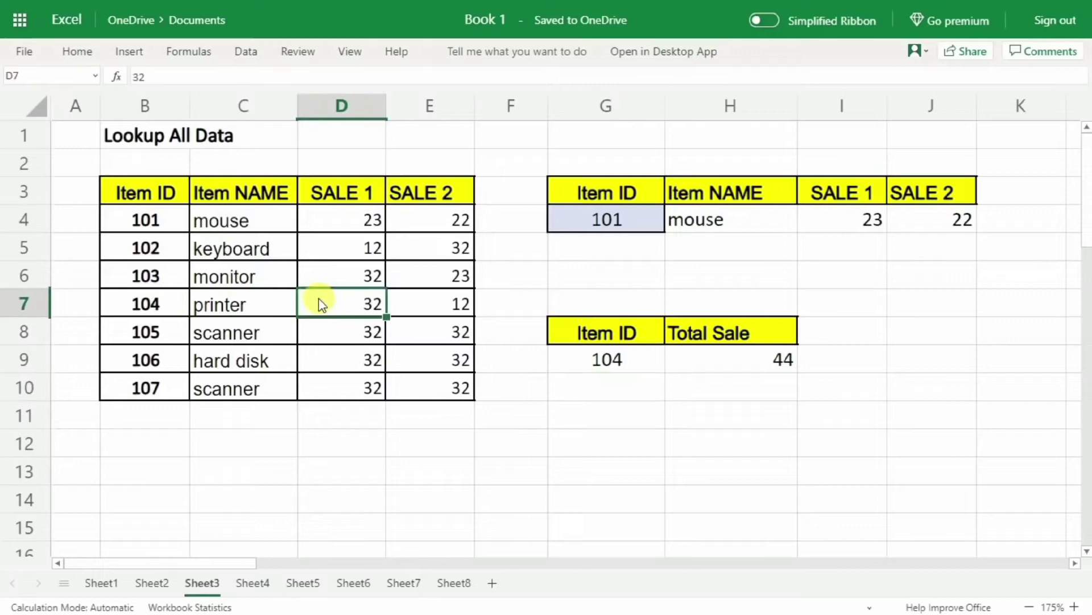
pyautogui.click(424, 305)
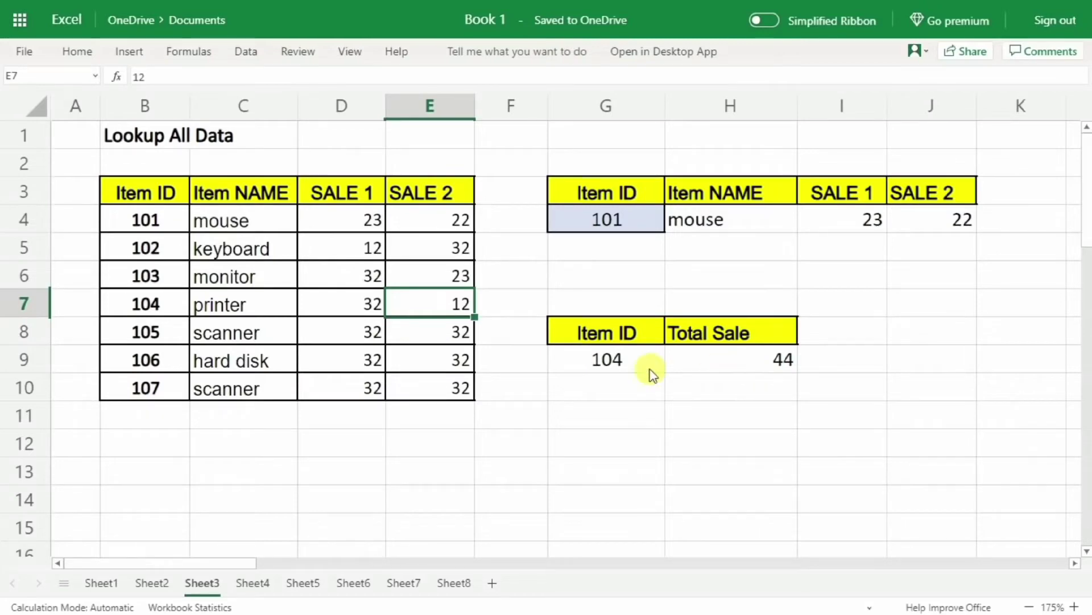
# - On Sheet4, enter an XLOOKUP formula in H4 that looks up G4 in B3:B10 and returns the matching row of C3:E10
pyautogui.click(256, 586)
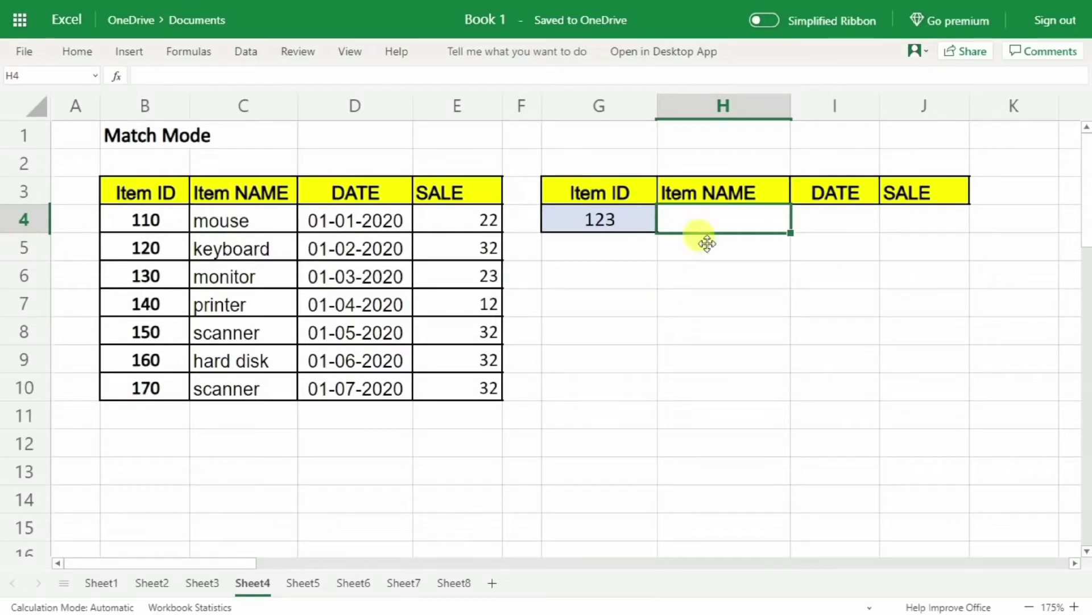
pyautogui.write('=x')
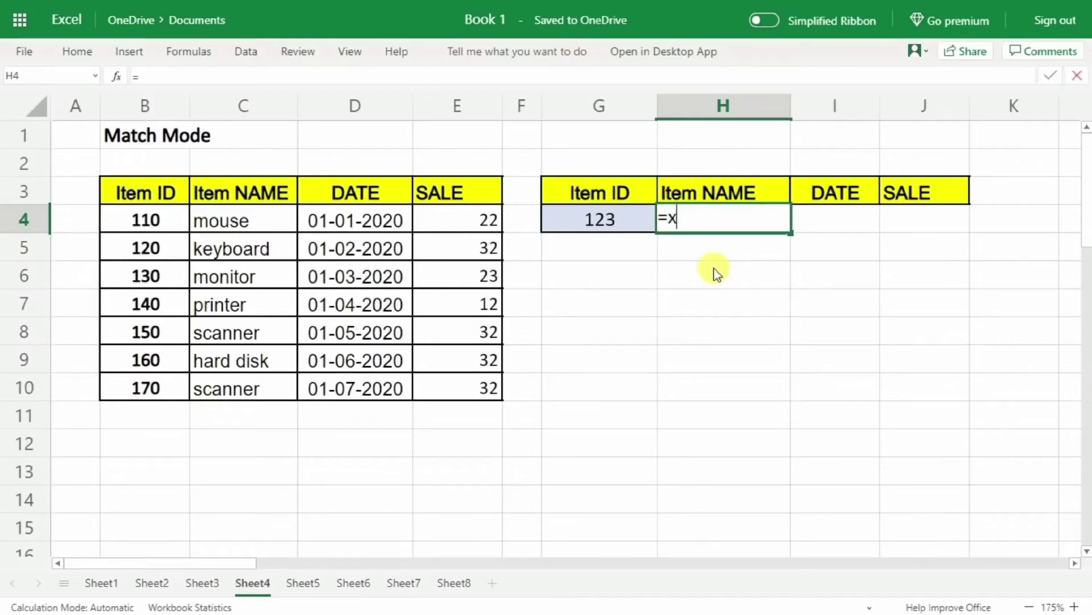
pyautogui.write('lookup')
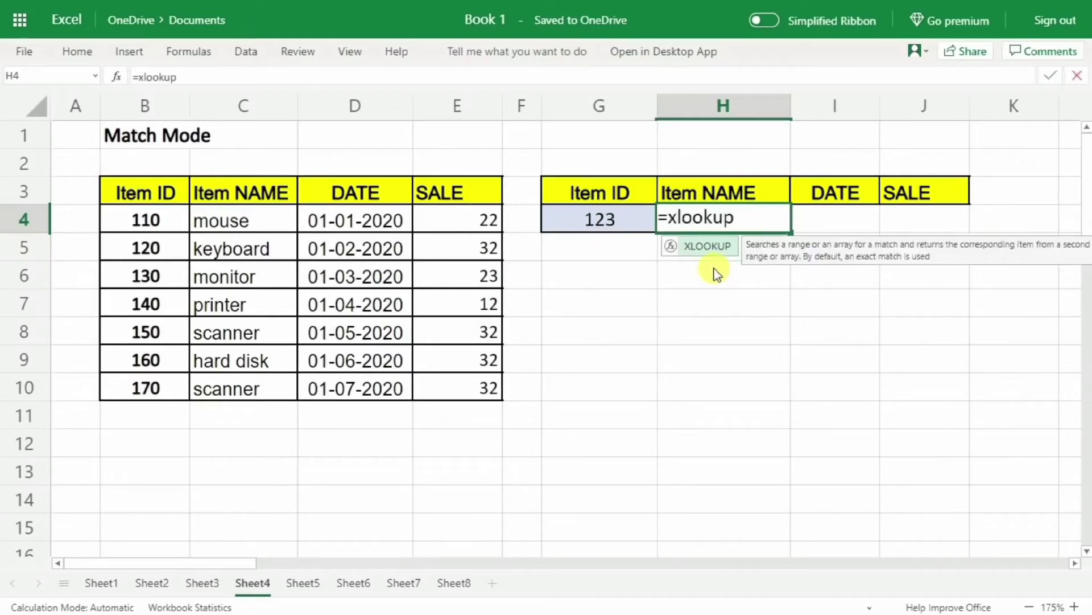
pyautogui.write('(')
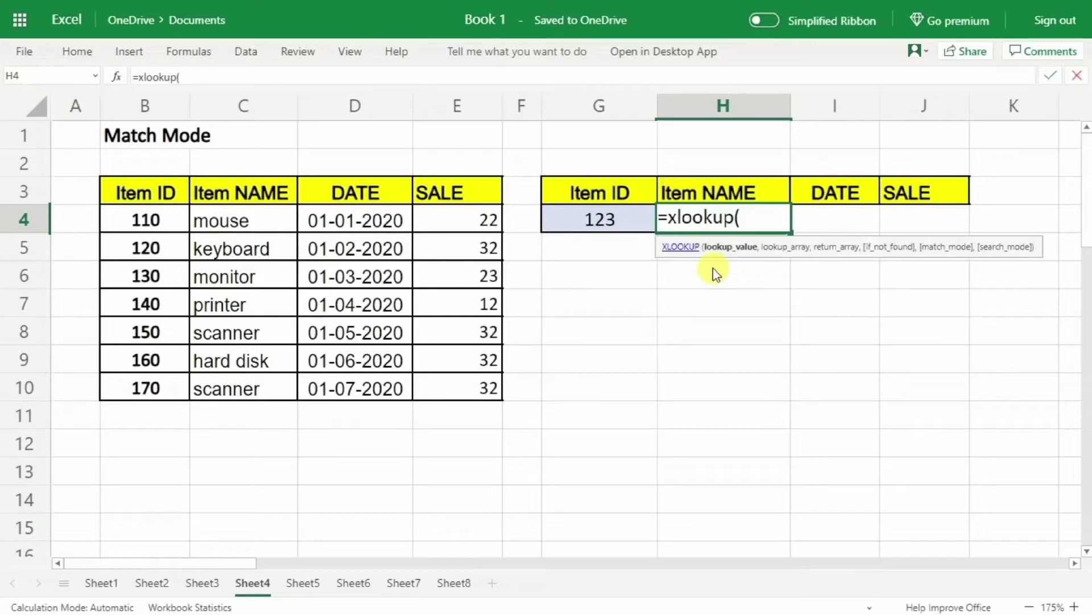
pyautogui.click(590, 220)
pyautogui.write(',')
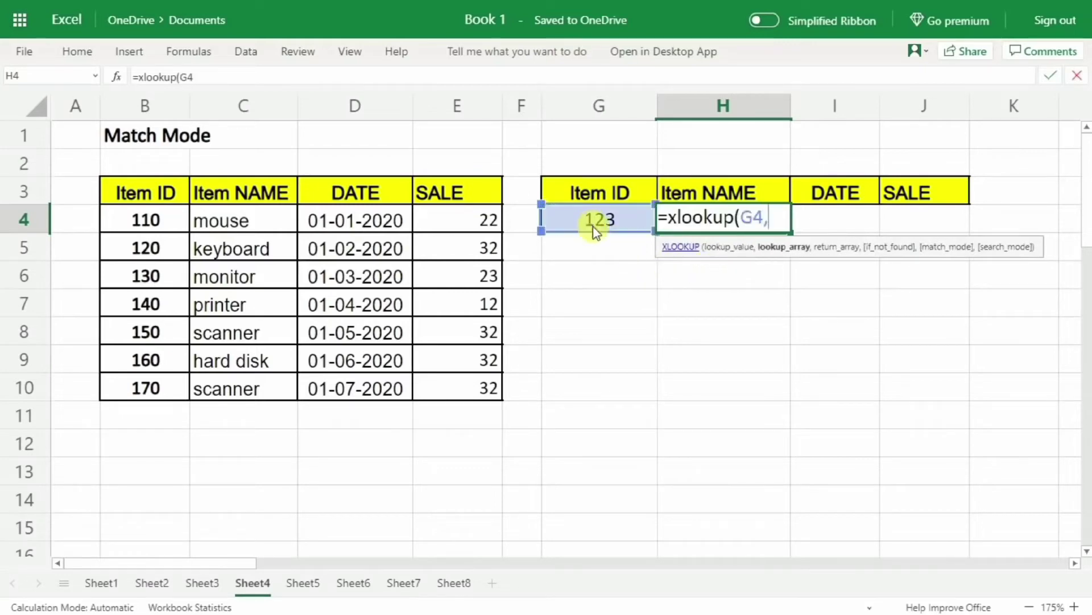
pyautogui.moveTo(144, 186); pyautogui.dragTo(158, 386)
pyautogui.write(',')
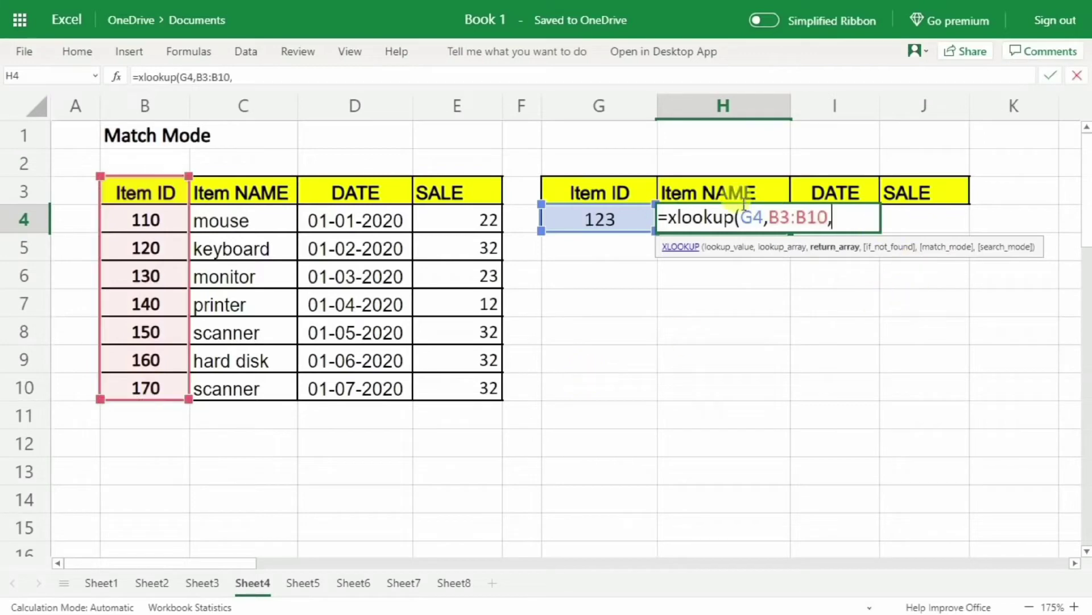
pyautogui.moveTo(234, 193); pyautogui.dragTo(433, 377)
pyautogui.write(')')
pyautogui.press('Return')
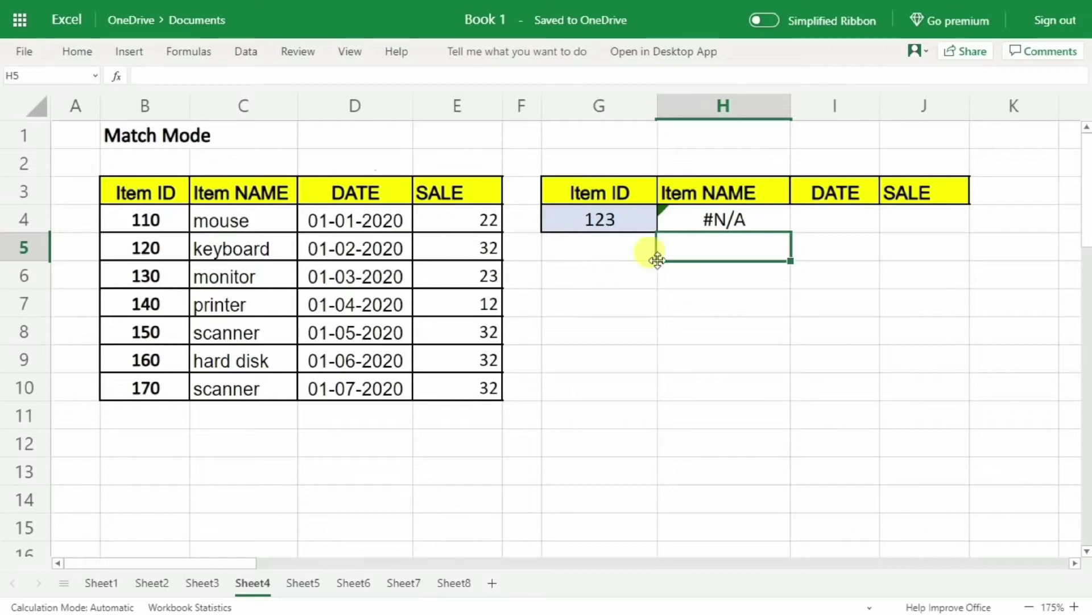
# - Extend the XLOOKUP formula in H4 with an empty if_not_found argument and match mode -1 for exact match or next smaller
pyautogui.click(583, 221)
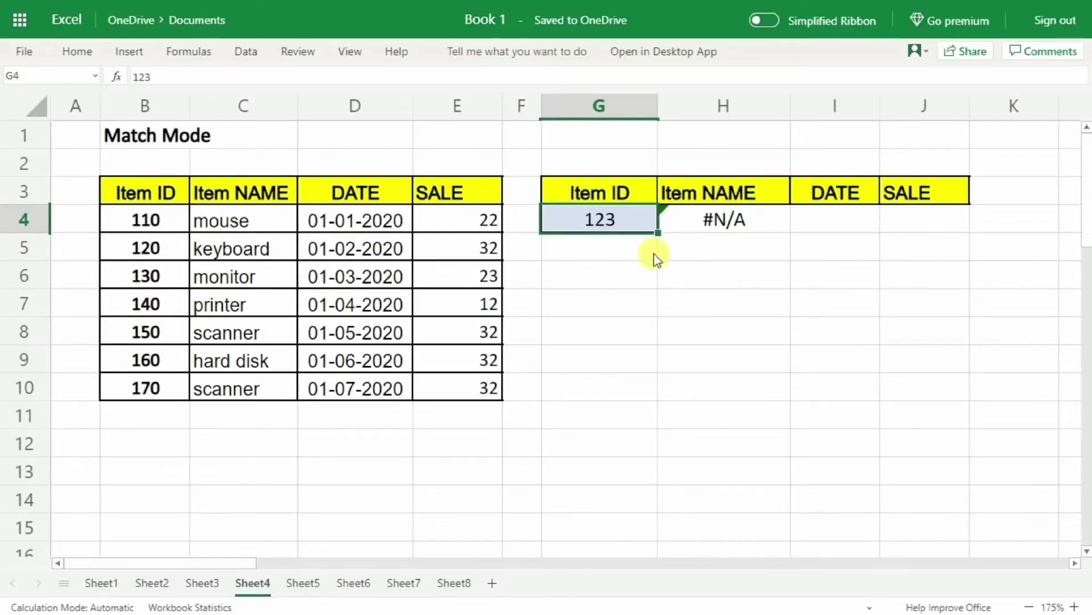
pyautogui.doubleClick(733, 224)
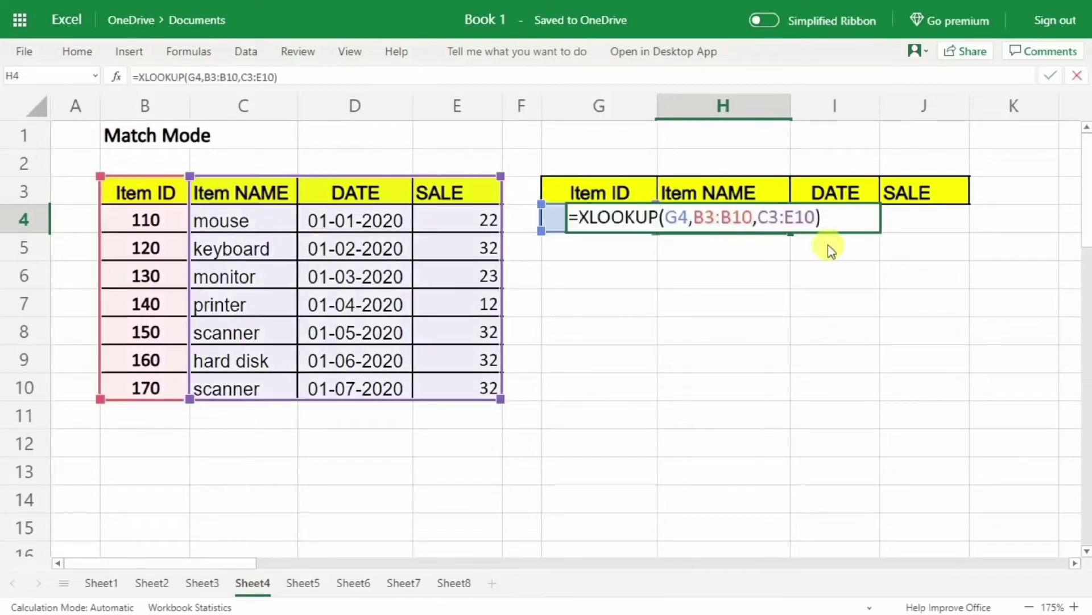
pyautogui.press('BackSpace')
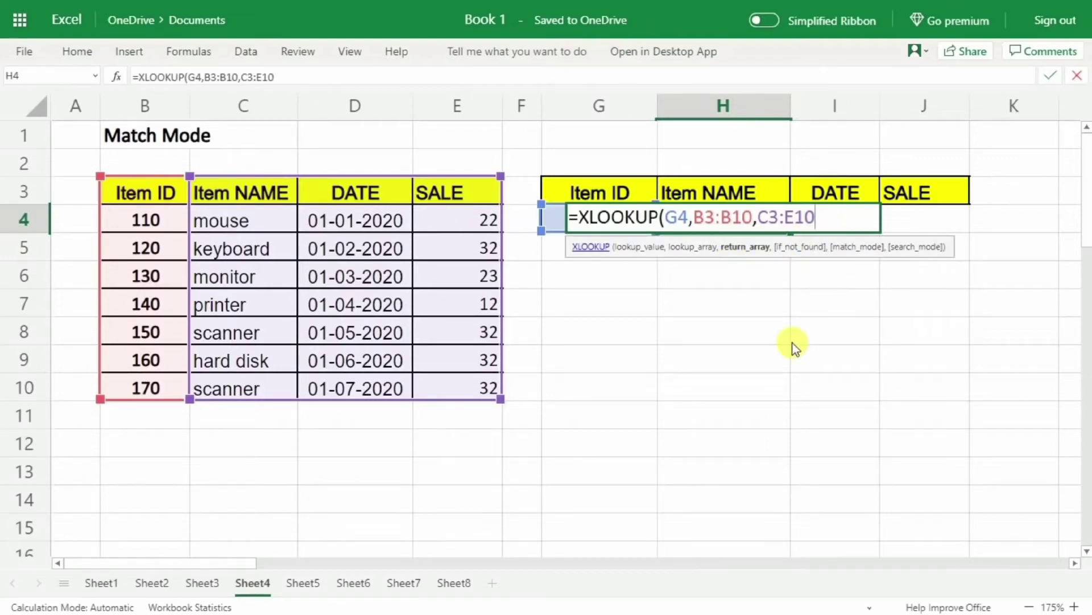
pyautogui.write(',')
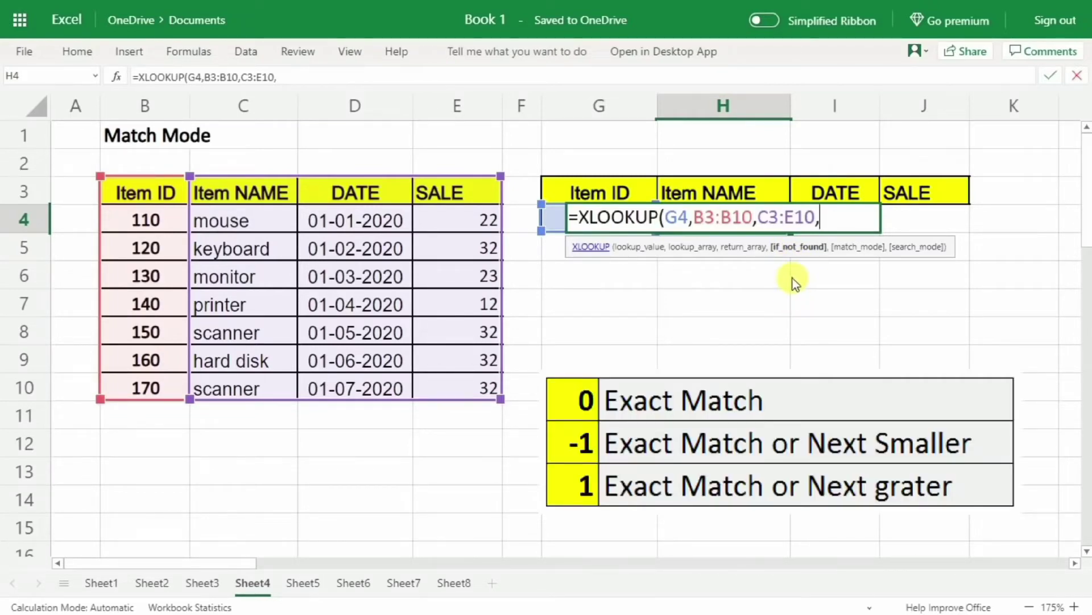
pyautogui.write(',-1')
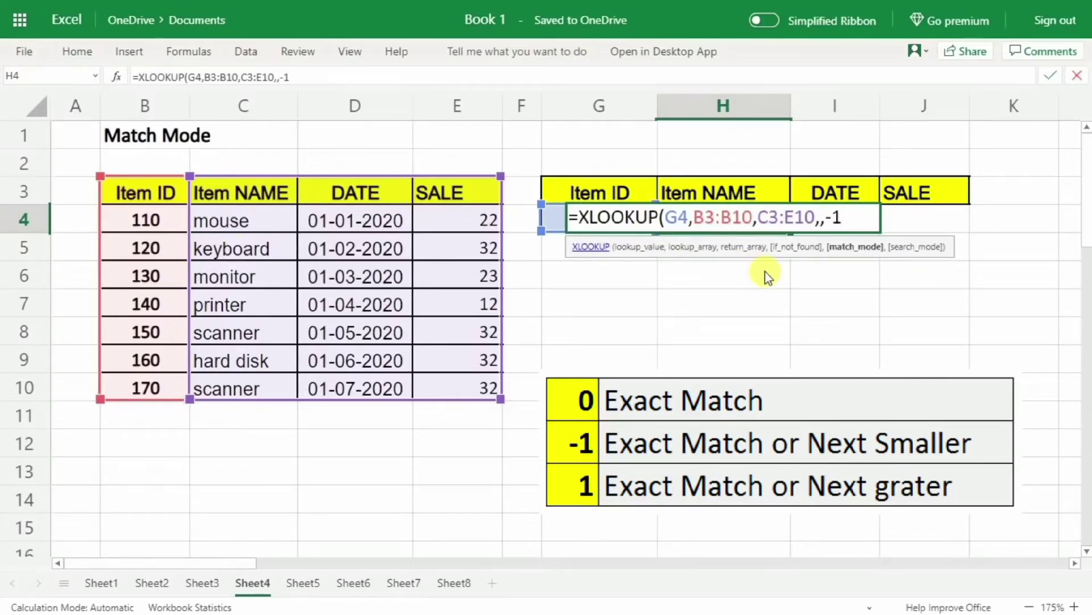
pyautogui.click(832, 218)
pyautogui.press('BackSpace')
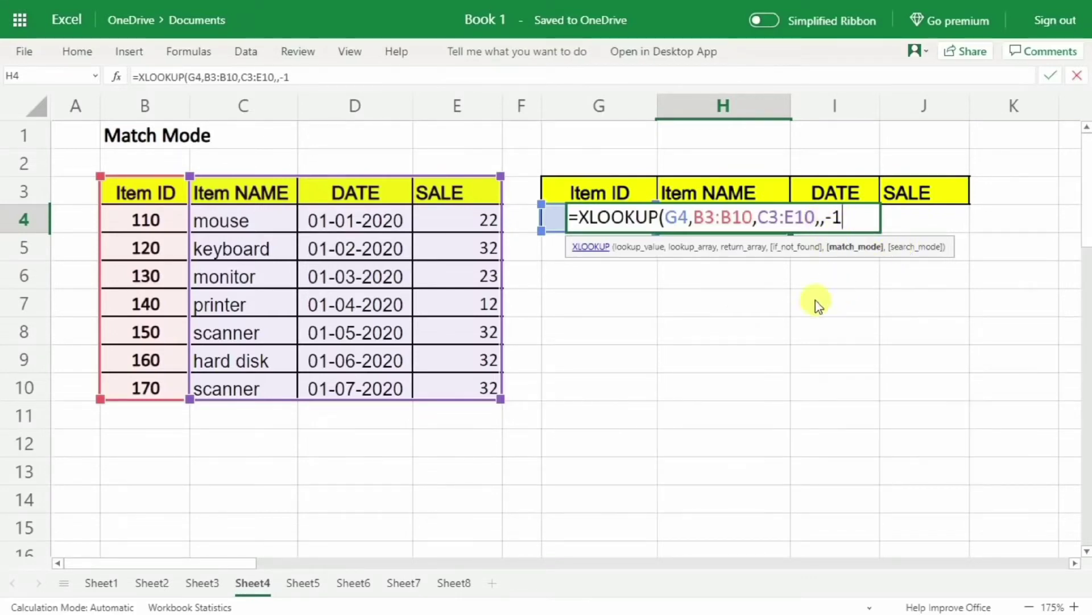
pyautogui.write(')')
pyautogui.press('Return')
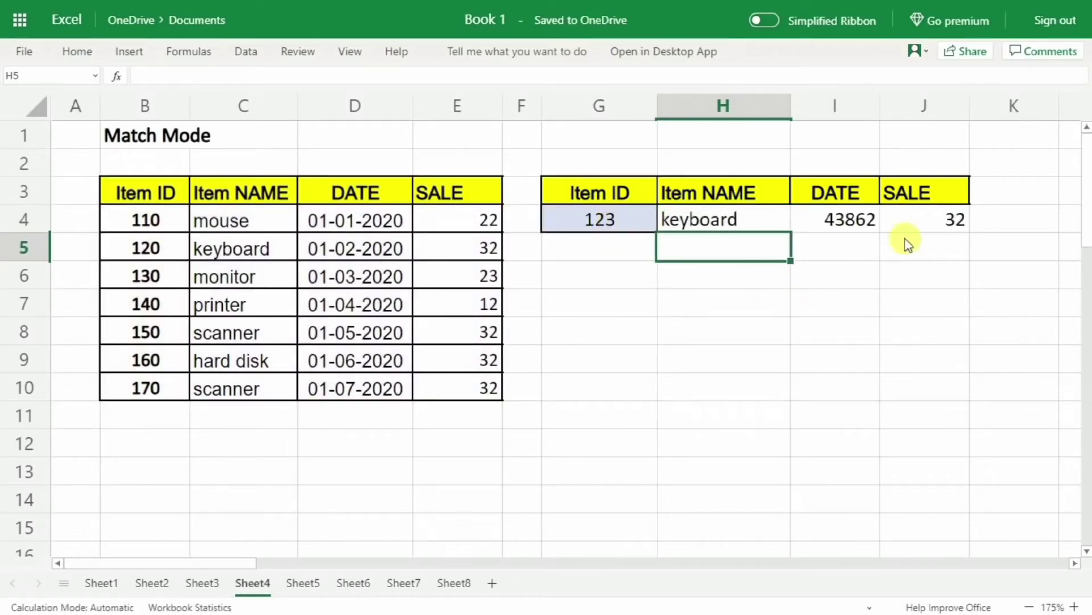
# - Compare the values returned for item ID 123 with the ID, name, date and sale of item 120 in row 5
pyautogui.click(594, 226)
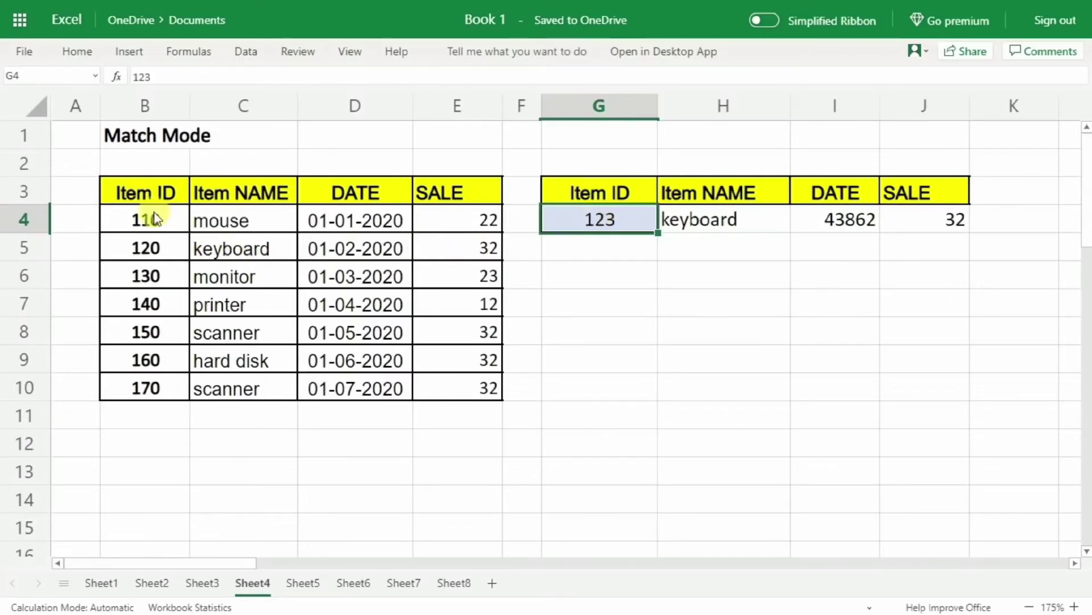
pyautogui.click(150, 250)
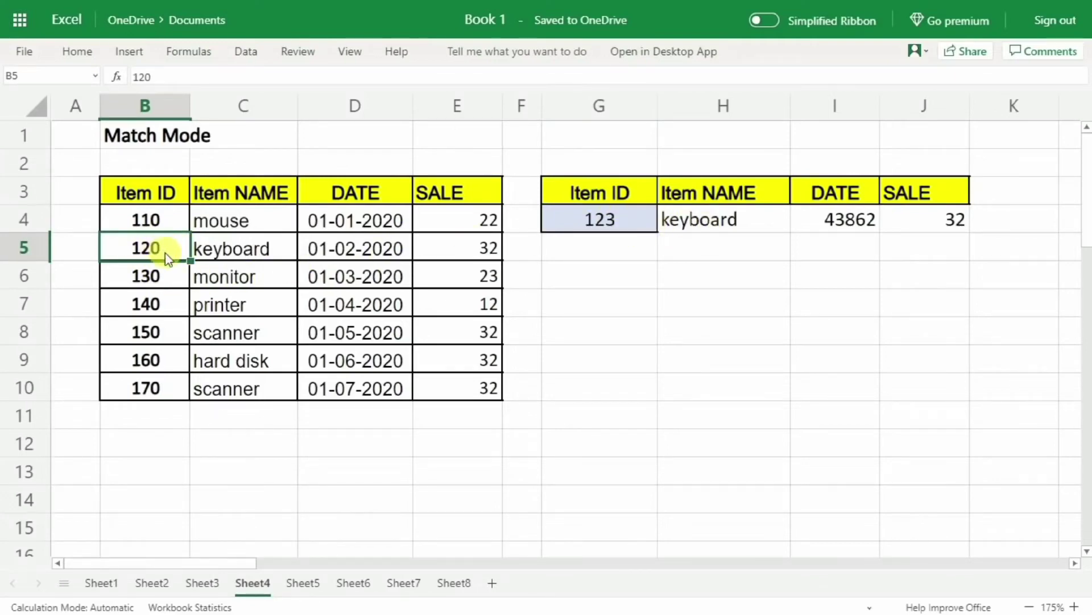
pyautogui.click(271, 249)
pyautogui.click(377, 248)
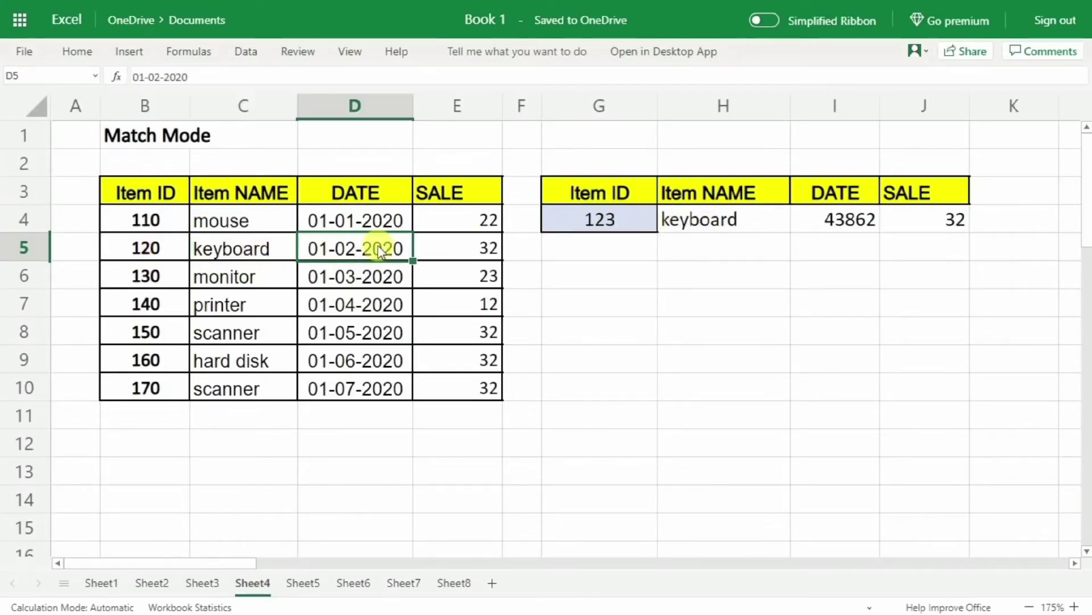
pyautogui.click(472, 250)
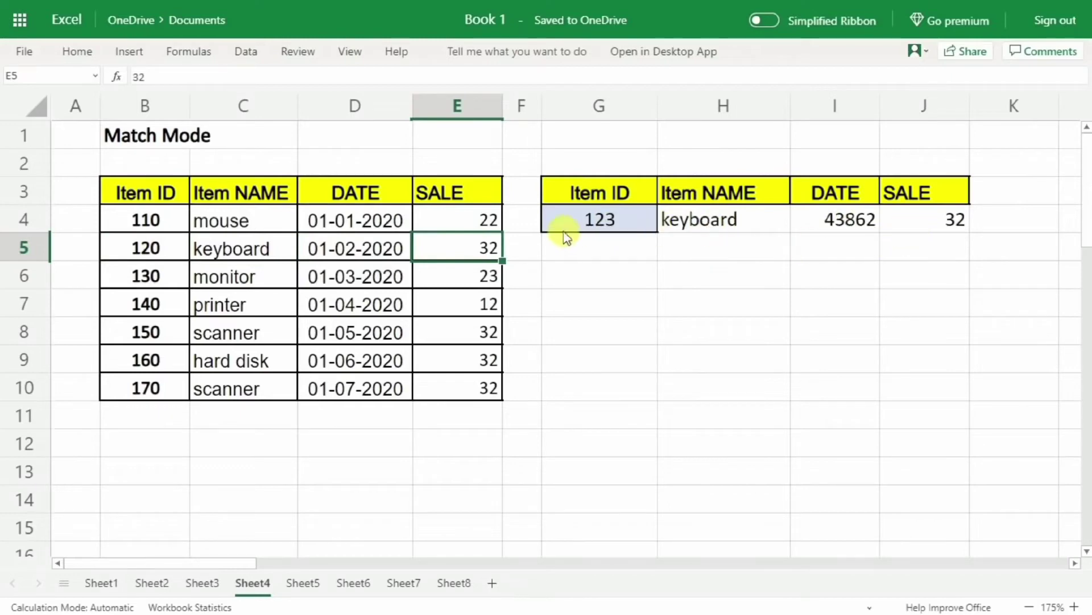
# - Set the monitor's item ID in B6 to 122 and compare the XLOOKUP result for ID 123 with row 6
pyautogui.click(136, 275)
pyautogui.write('122')
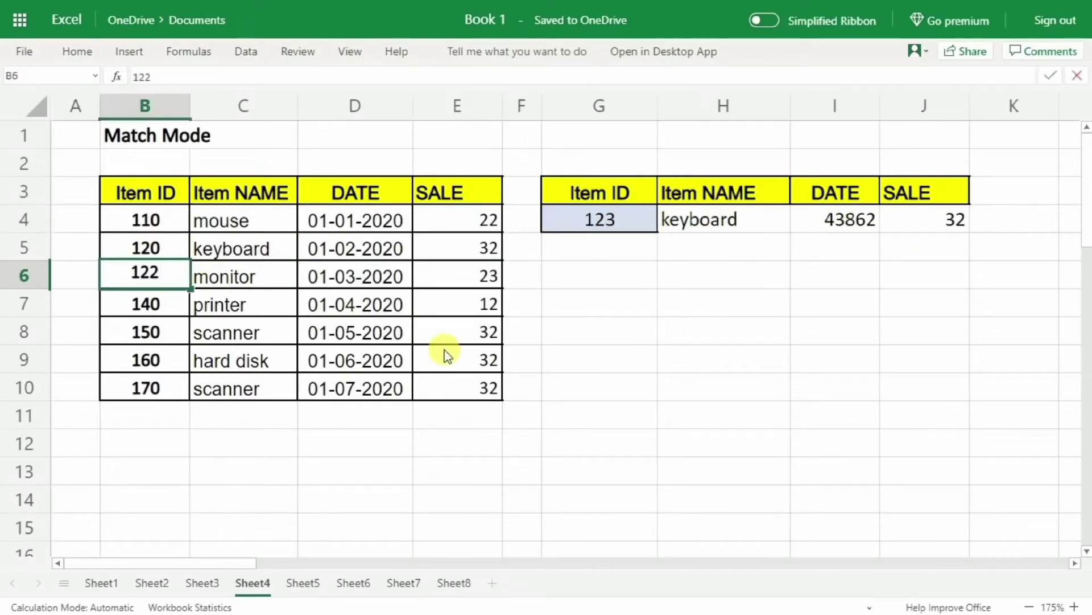
pyautogui.press('Return')
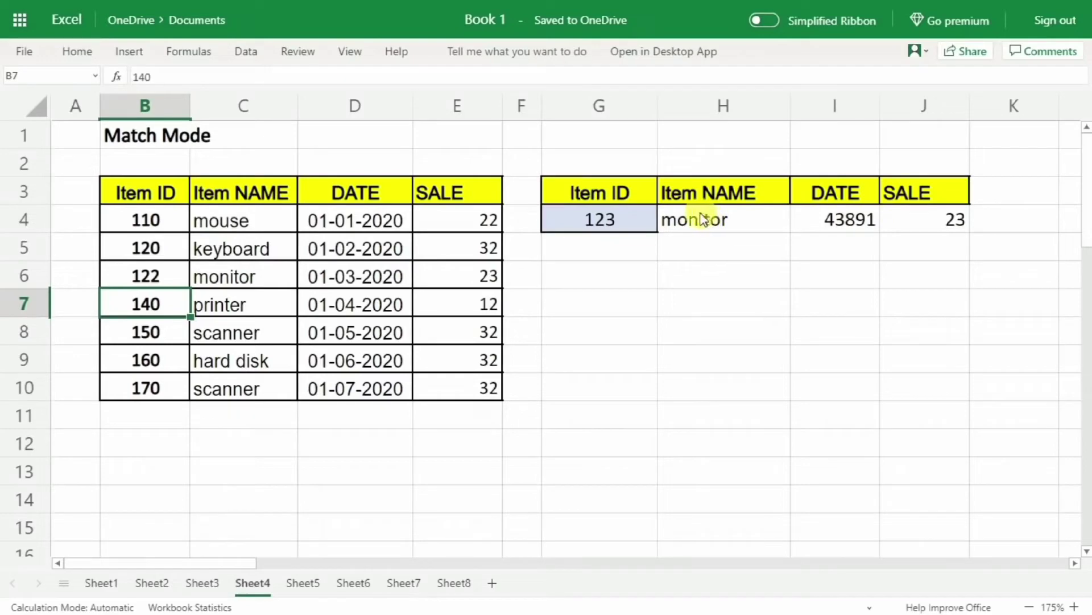
pyautogui.click(624, 221)
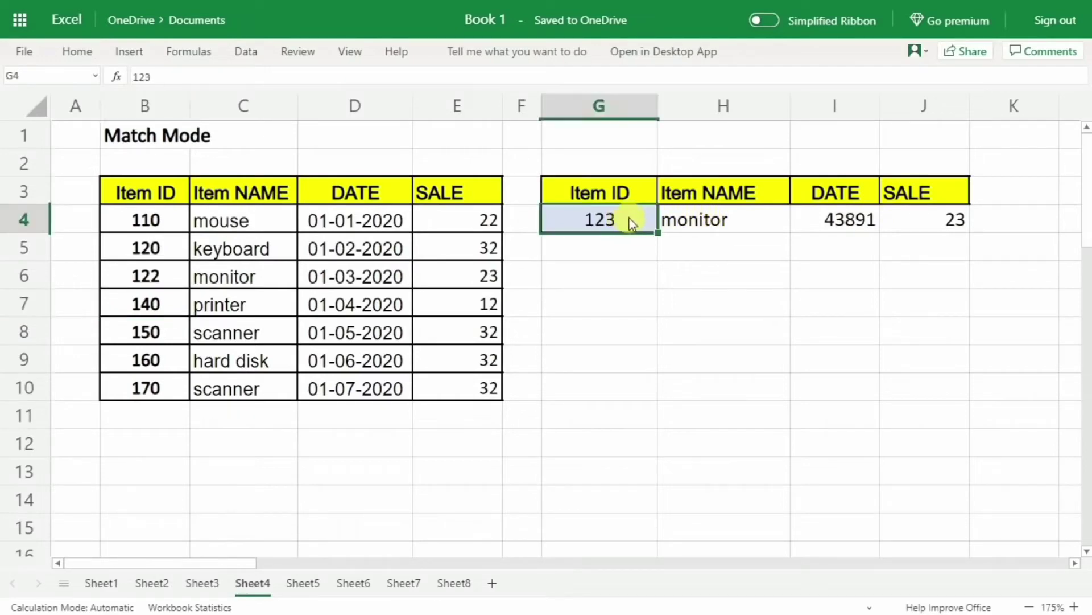
pyautogui.click(726, 220)
pyautogui.doubleClick(723, 223)
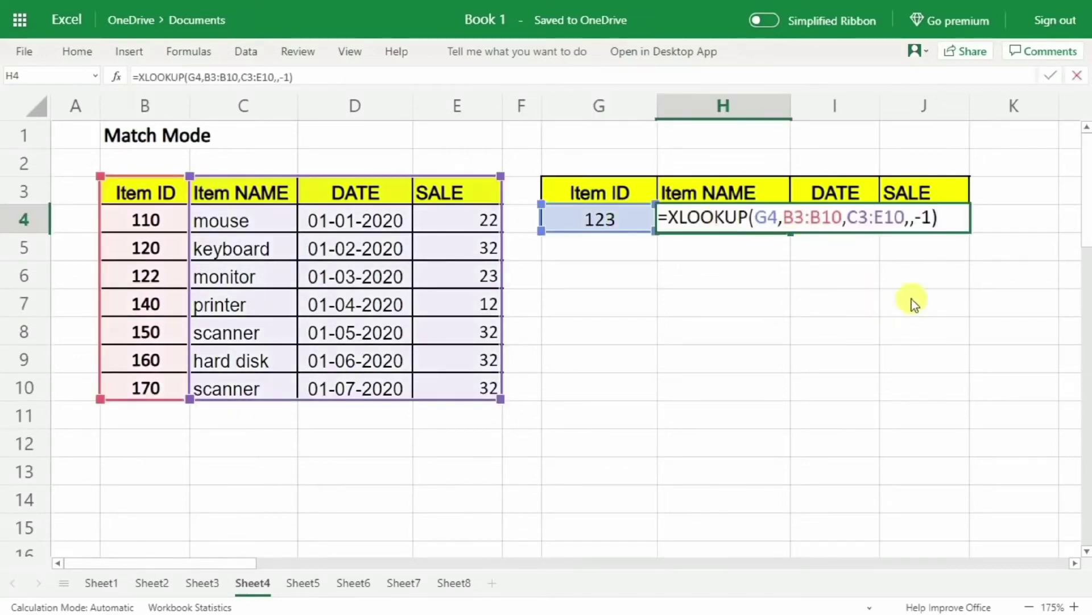
pyautogui.press('Return')
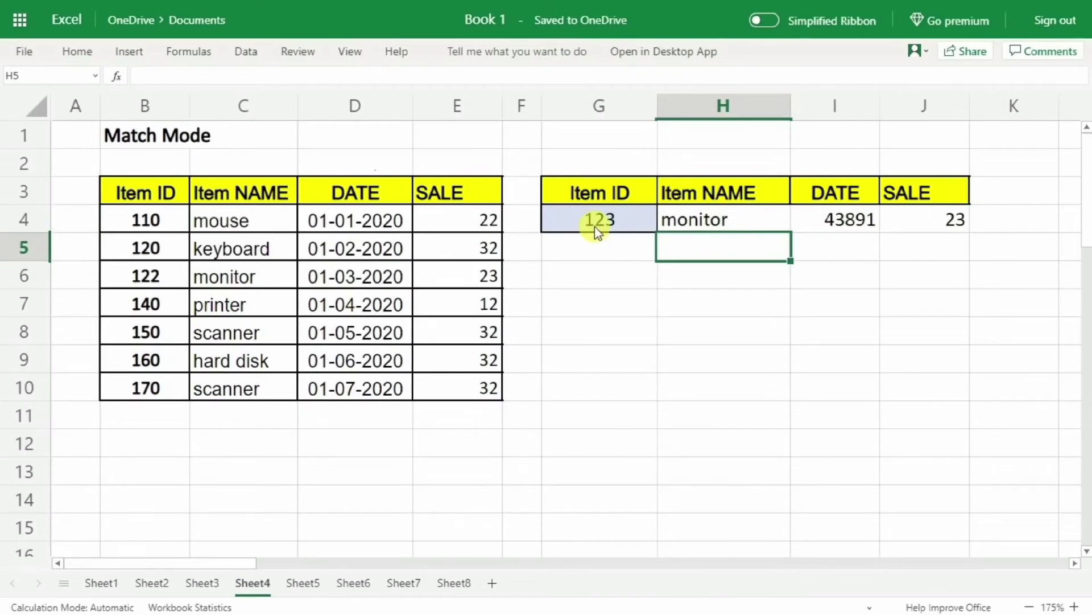
pyautogui.click(161, 277)
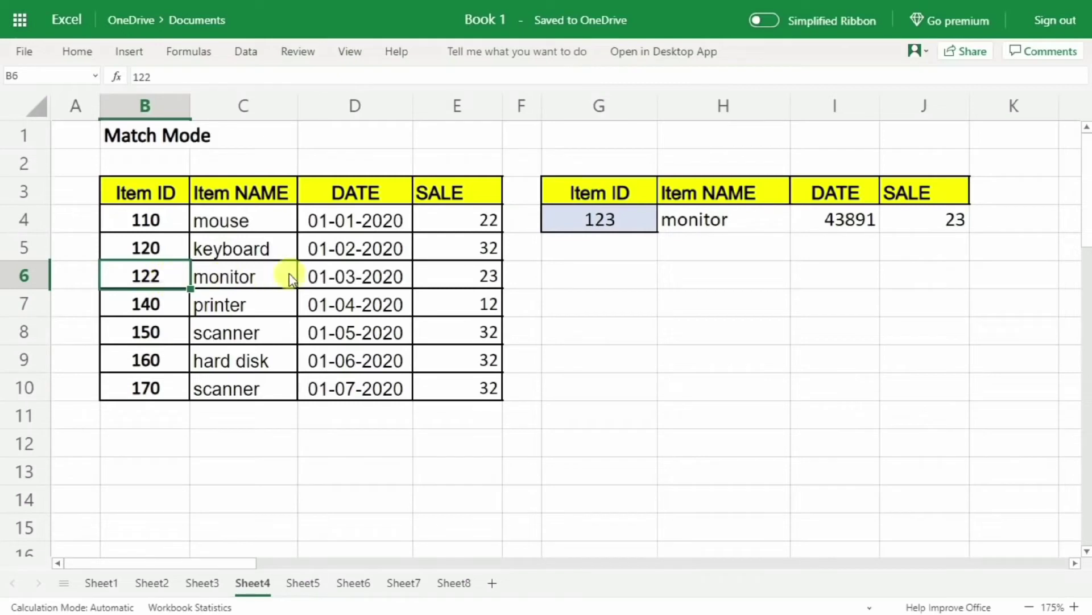
pyautogui.moveTo(273, 271); pyautogui.dragTo(441, 272)
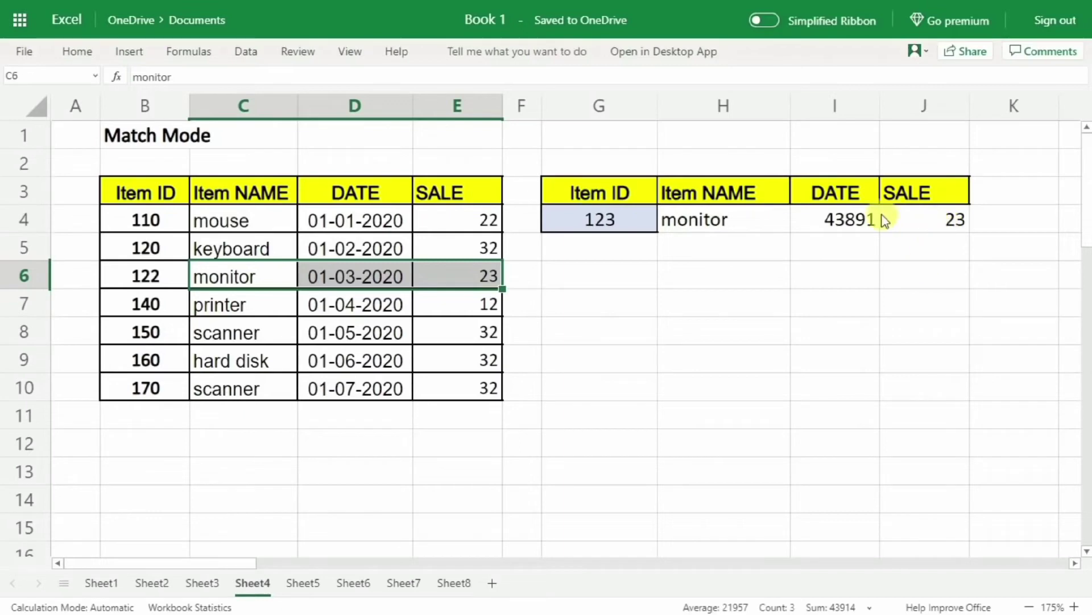
# - Format the returned date in I4 as a date of type 14-03-12
pyautogui.click(846, 218)
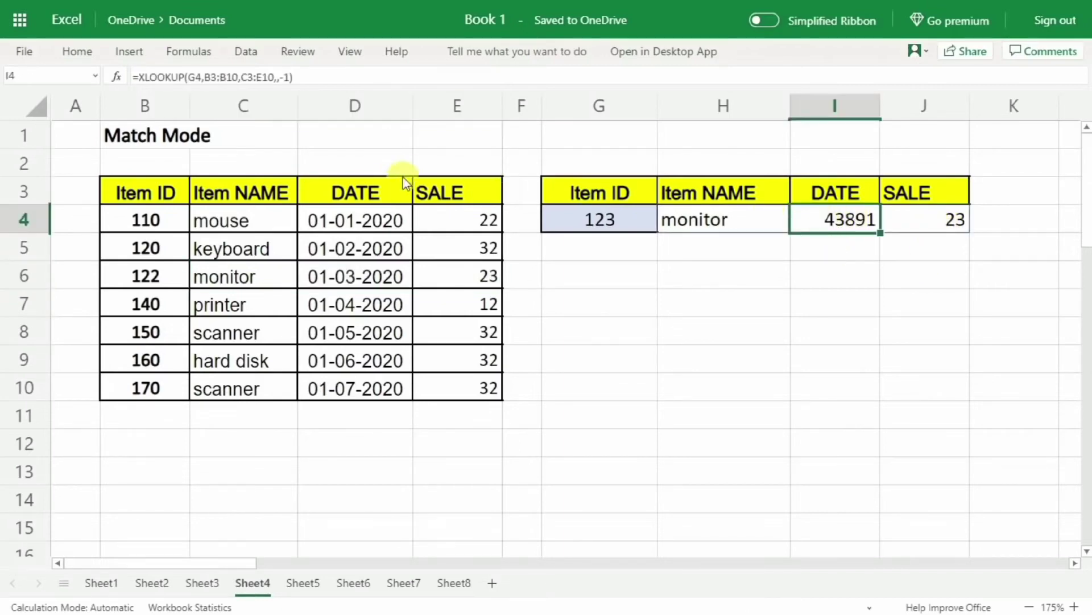
pyautogui.rightClick(805, 226)
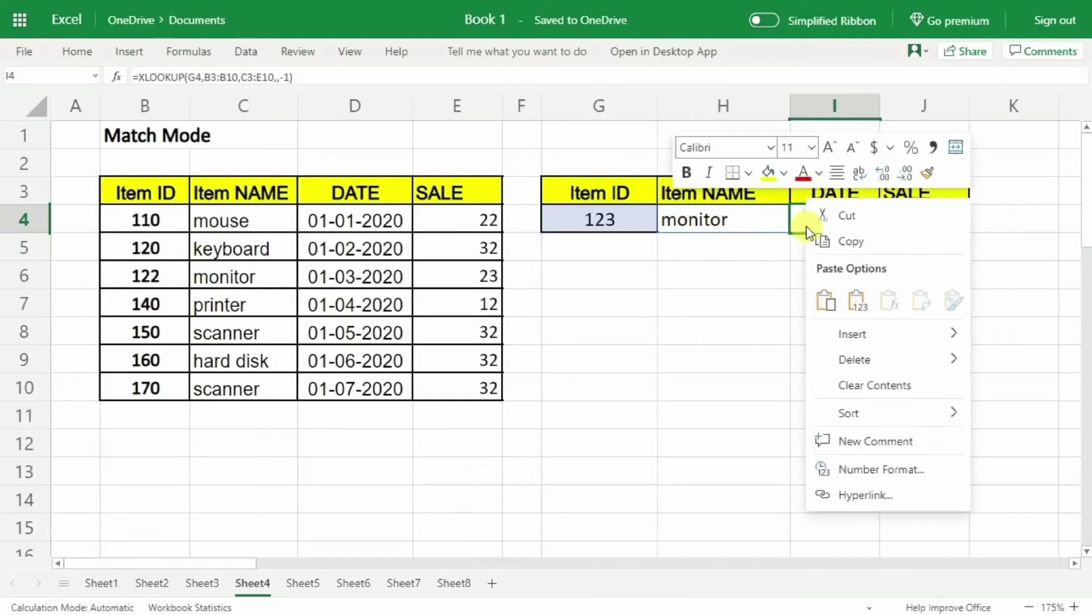
pyautogui.click(874, 470)
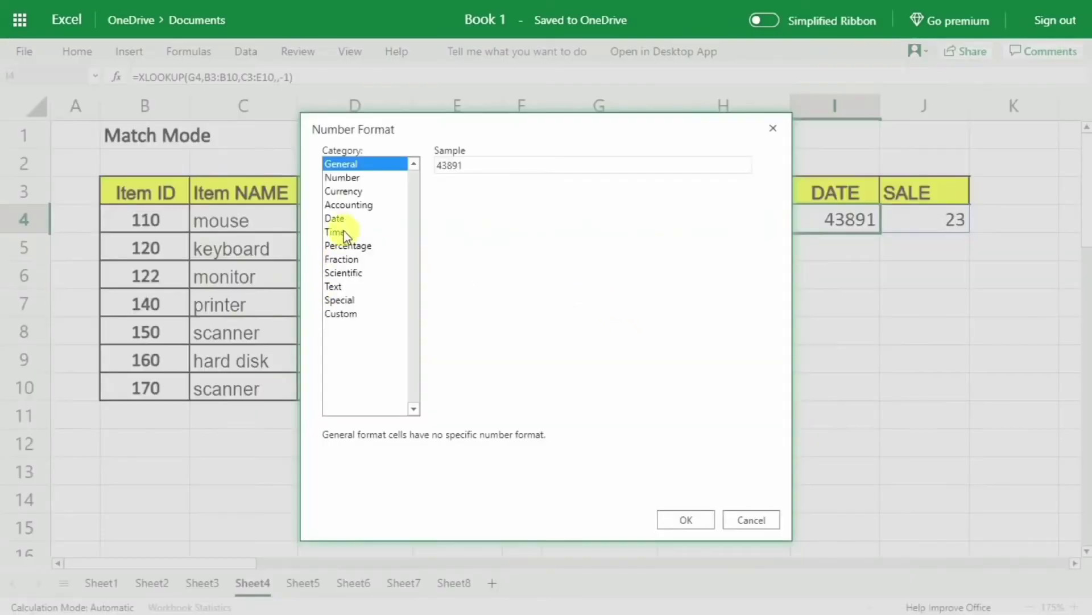
pyautogui.click(336, 218)
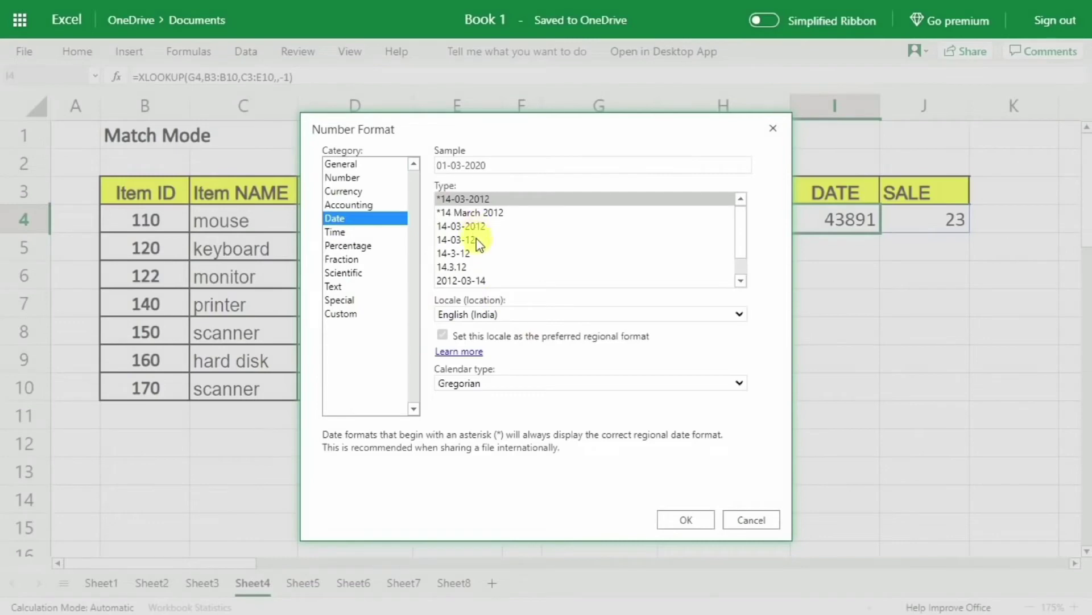
pyautogui.click(473, 239)
pyautogui.click(686, 519)
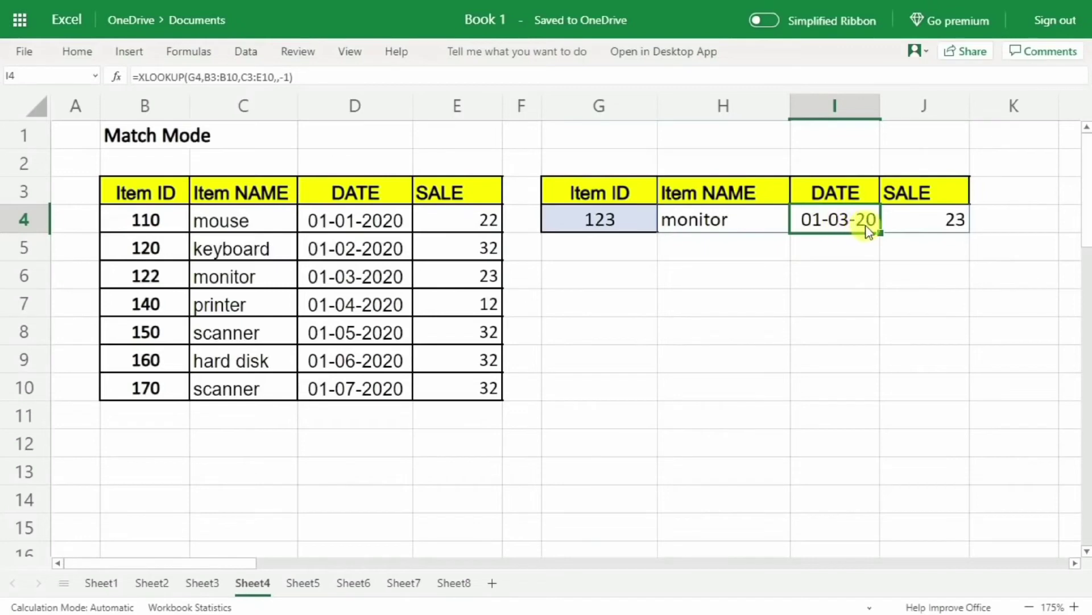
# - Change the XLOOKUP match mode in H4 to 1 for exact match or next larger, and compare the result with the printer in row 7
pyautogui.click(615, 219)
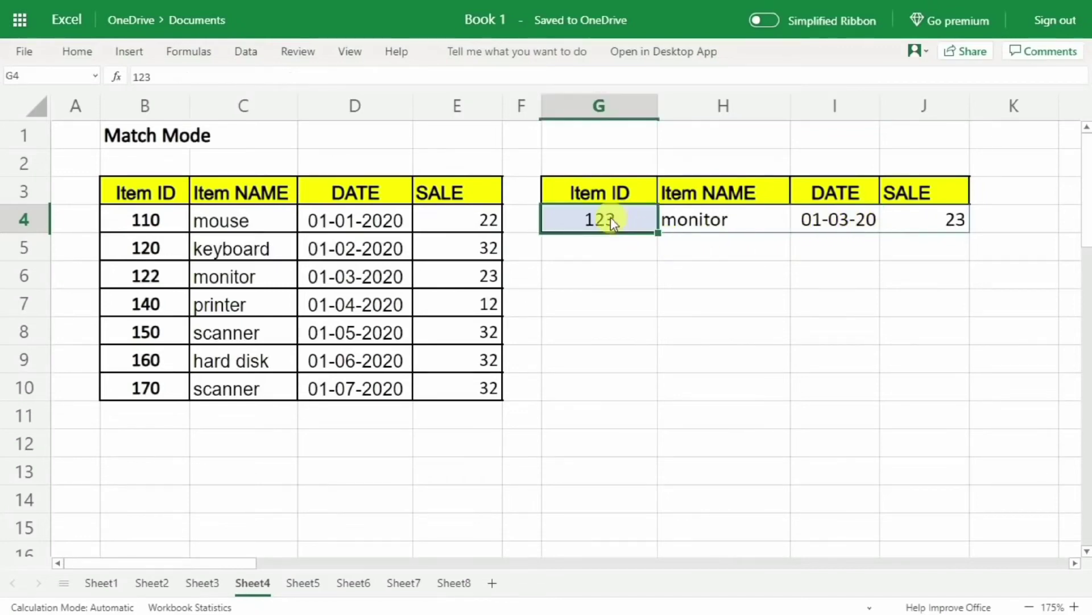
pyautogui.click(708, 219)
pyautogui.doubleClick(709, 219)
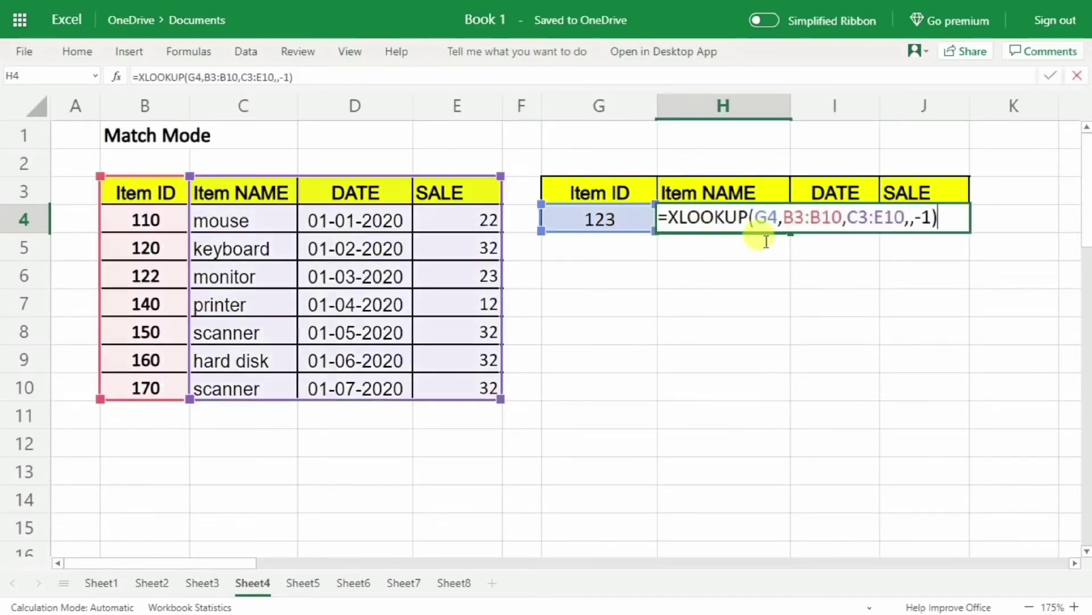
pyautogui.click(919, 217)
pyautogui.press('BackSpace')
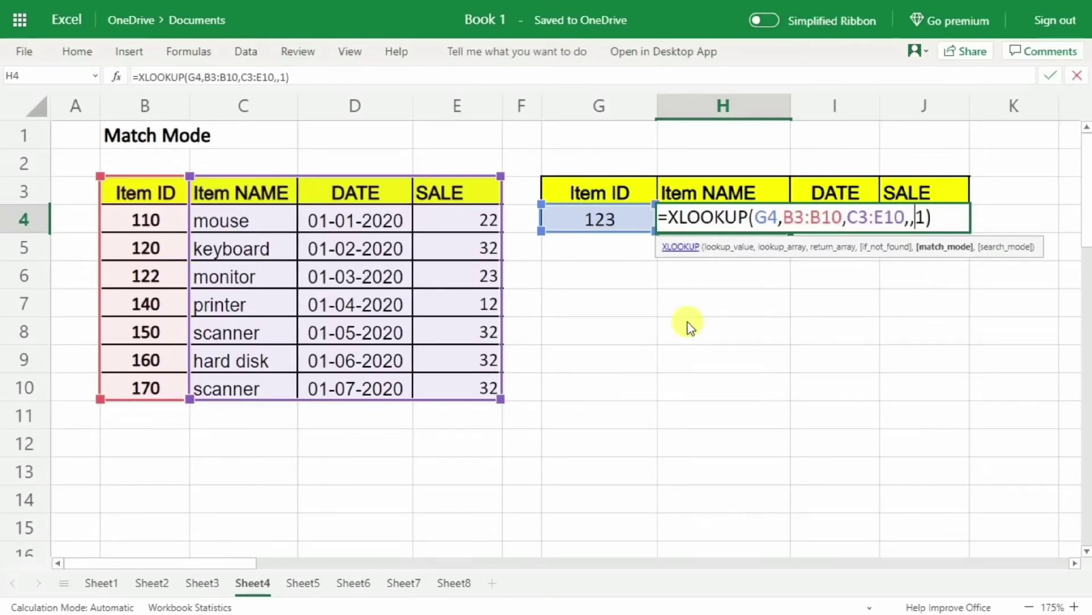
pyautogui.press('Return')
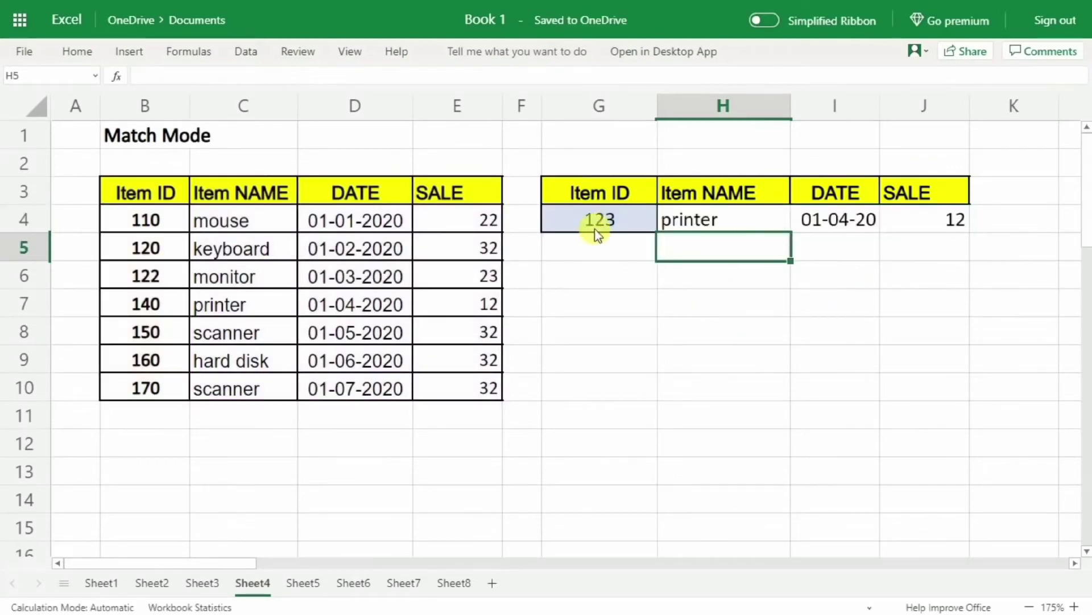
pyautogui.click(601, 221)
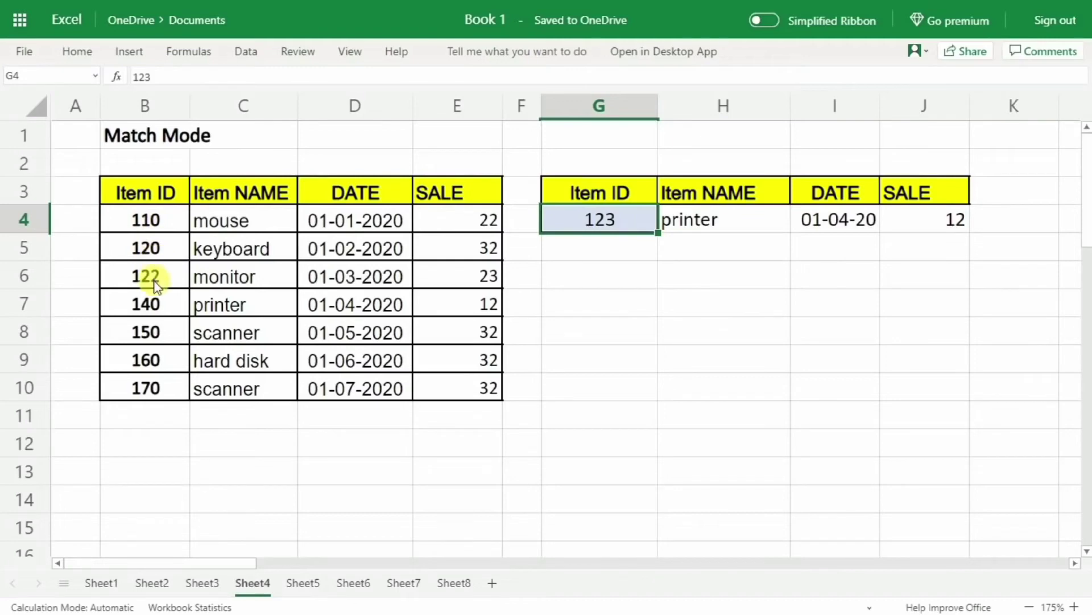
pyautogui.click(160, 304)
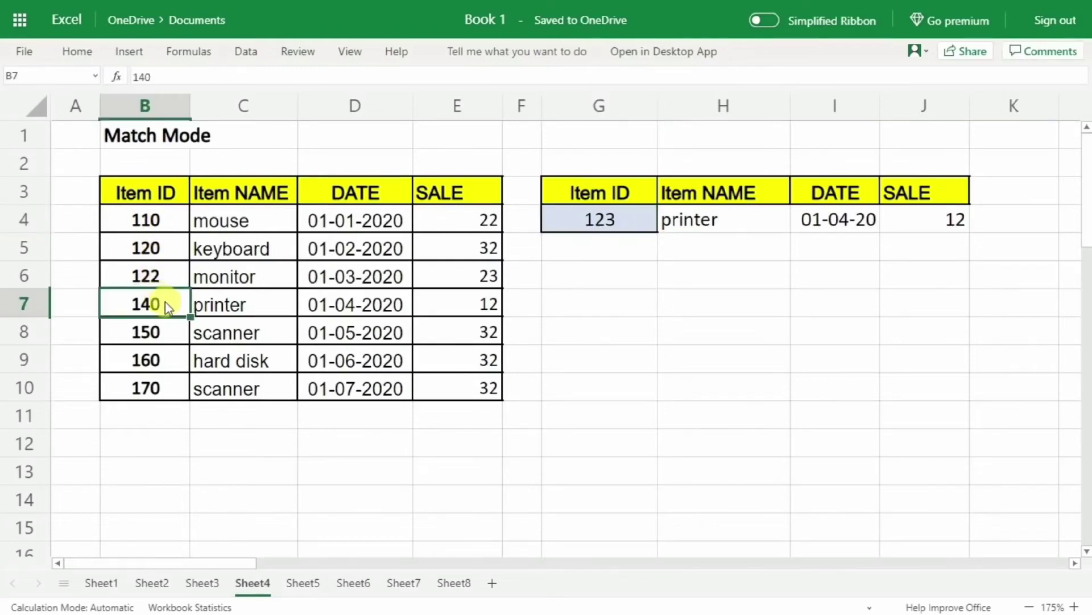
pyautogui.click(230, 305)
pyautogui.moveTo(296, 307); pyautogui.dragTo(420, 294)
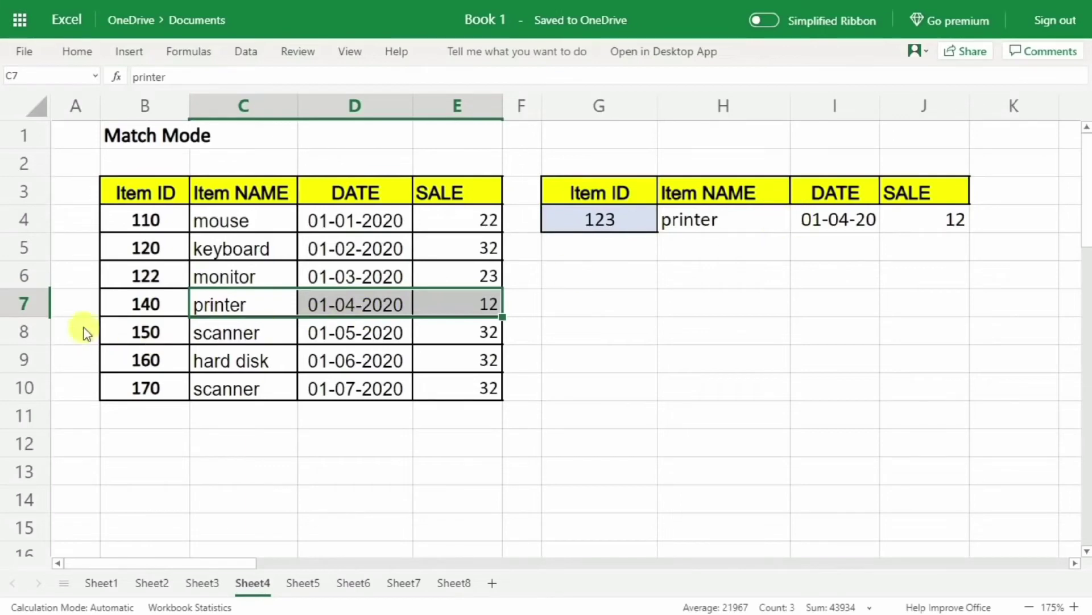
# - Set the mouse's item ID in B4 to 124 and compare the values returned for ID 123 with row 4
pyautogui.click(155, 220)
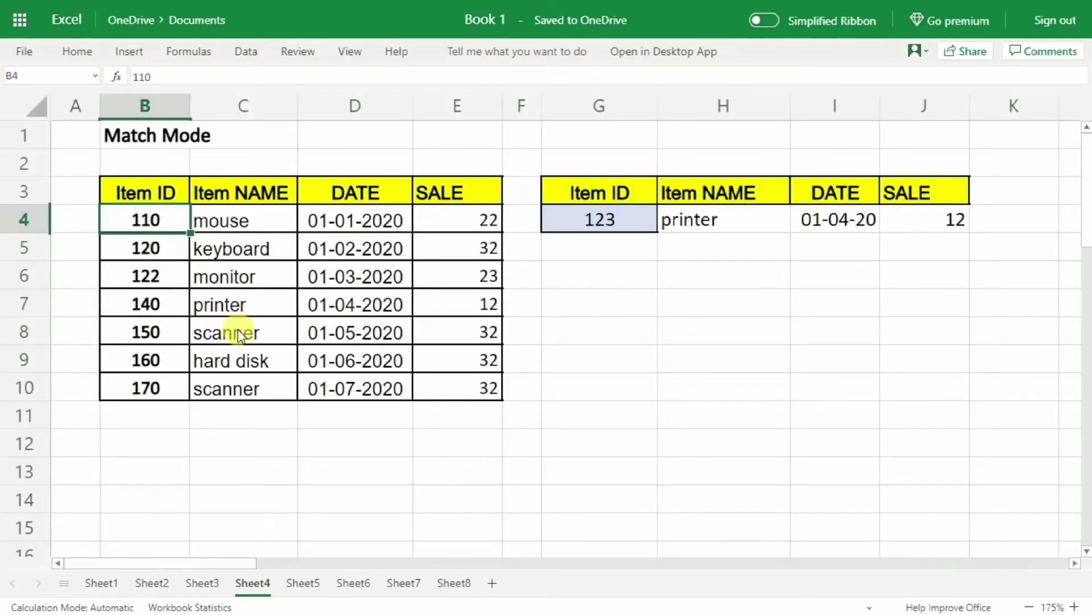
pyautogui.write('12')
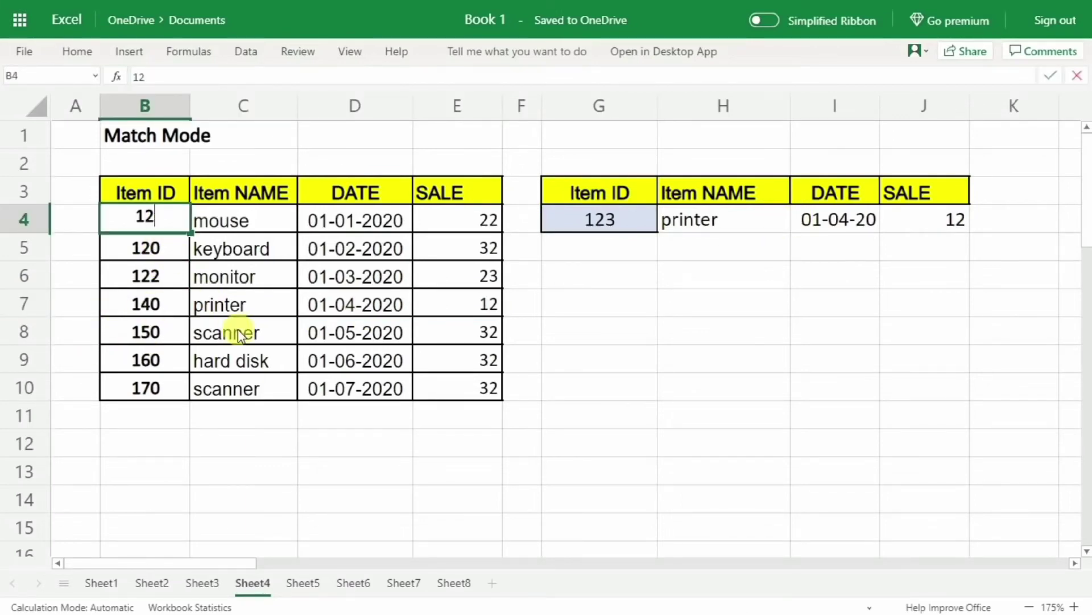
pyautogui.write('4')
pyautogui.press('Return')
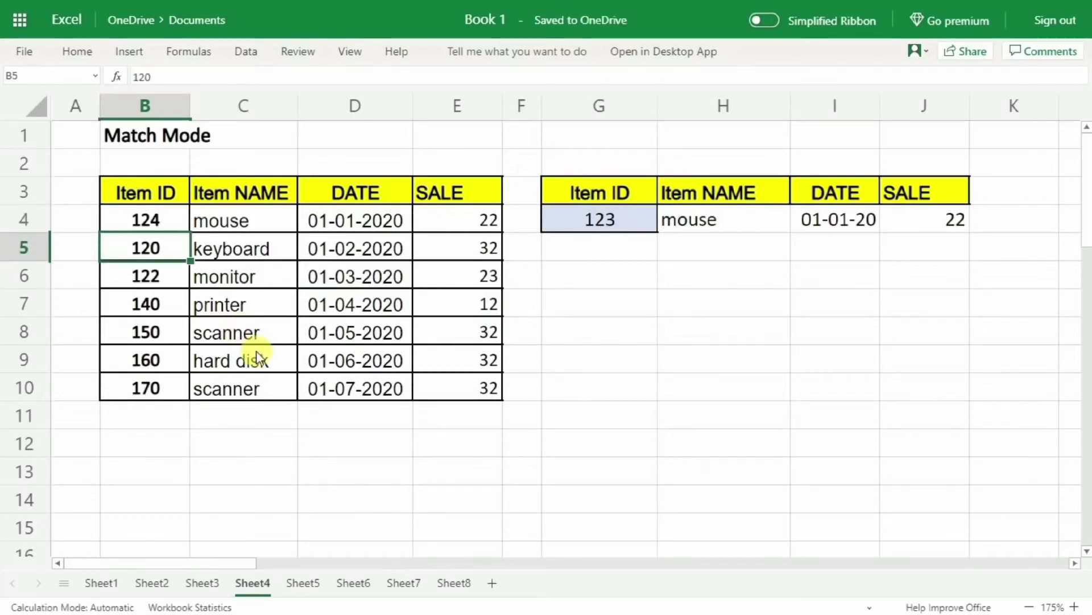
pyautogui.click(595, 224)
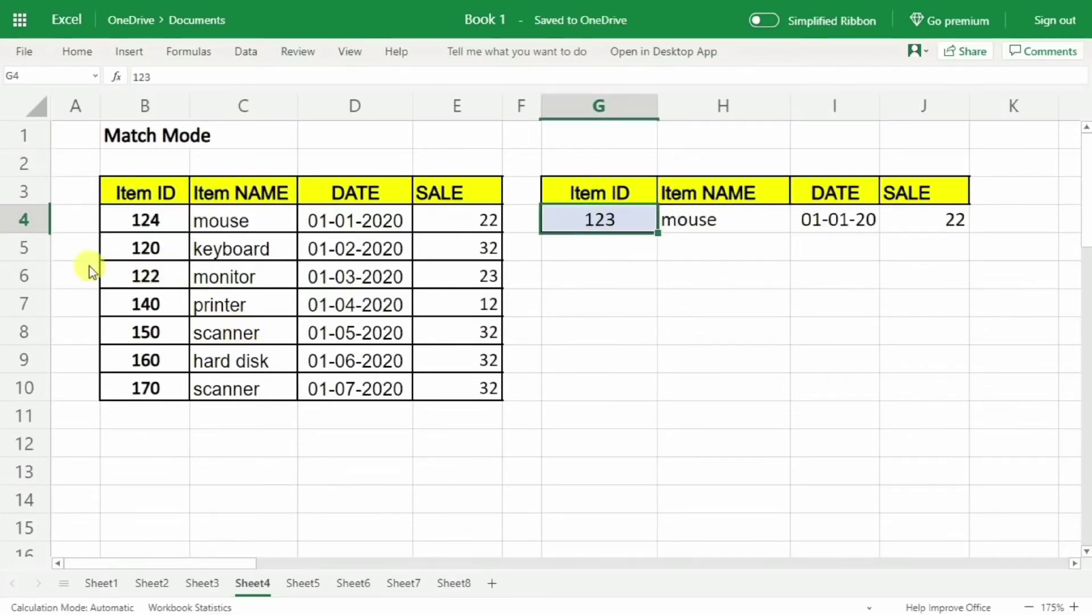
pyautogui.click(155, 225)
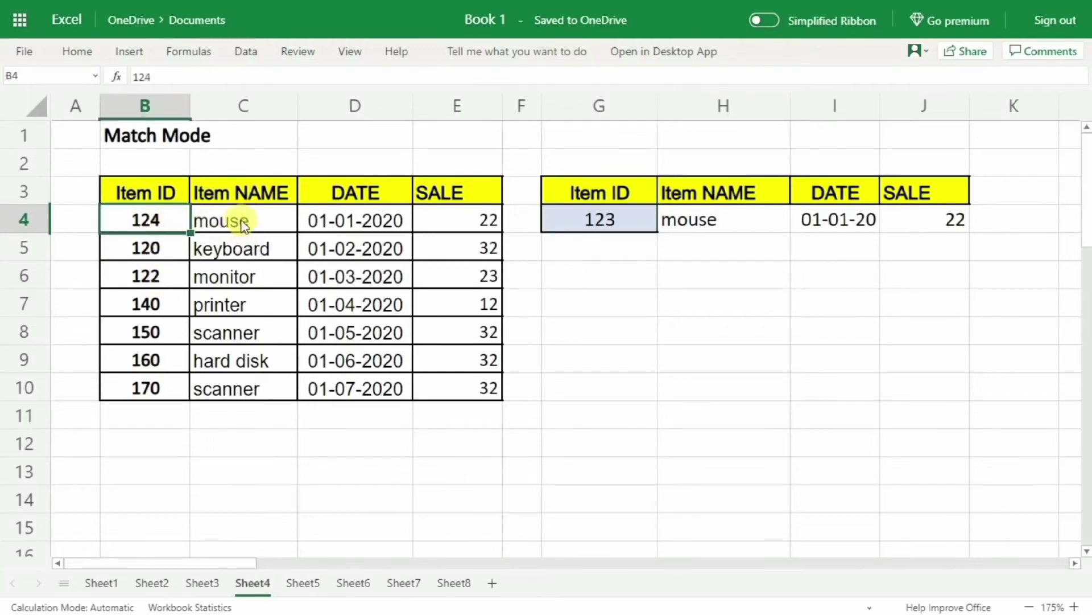
pyautogui.moveTo(239, 221); pyautogui.dragTo(466, 227)
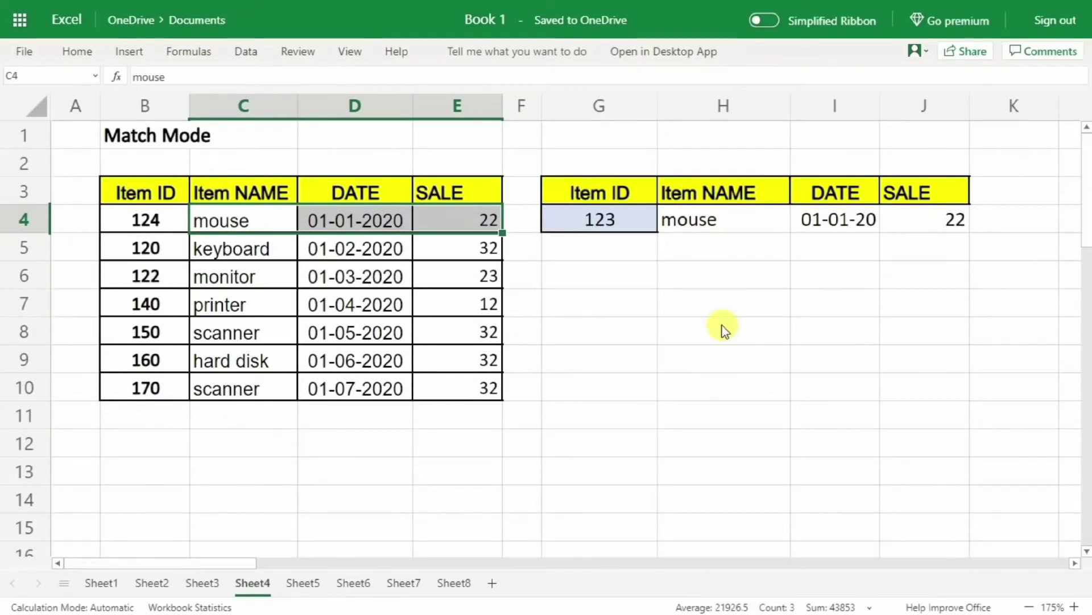
# - Open Sheet5 and examine the Search Mode table's item IDs, first from the top down and also from the last row upwards
pyautogui.click(303, 583)
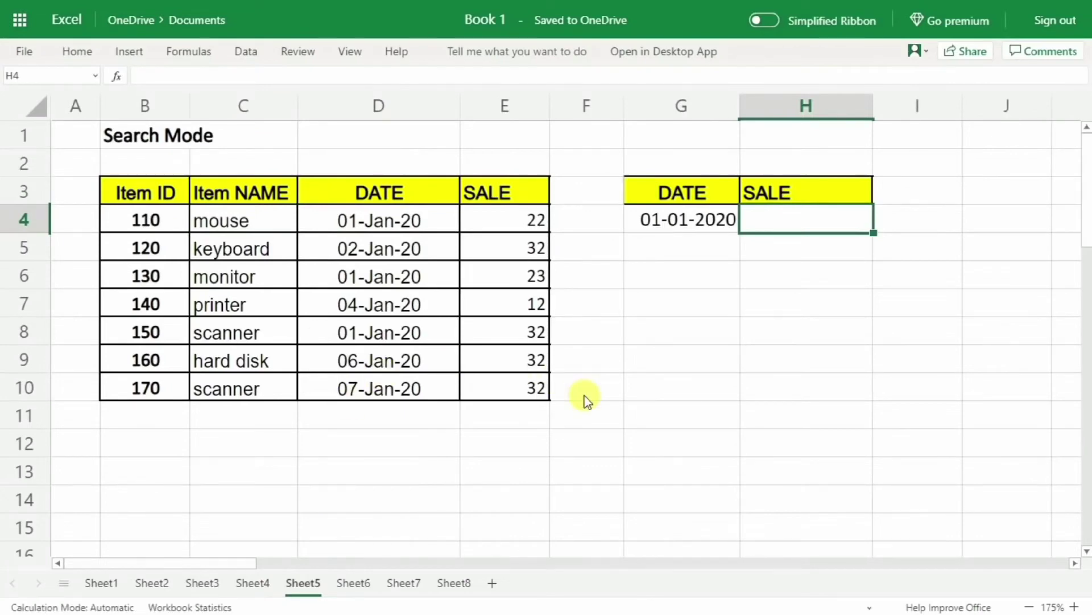
pyautogui.click(147, 228)
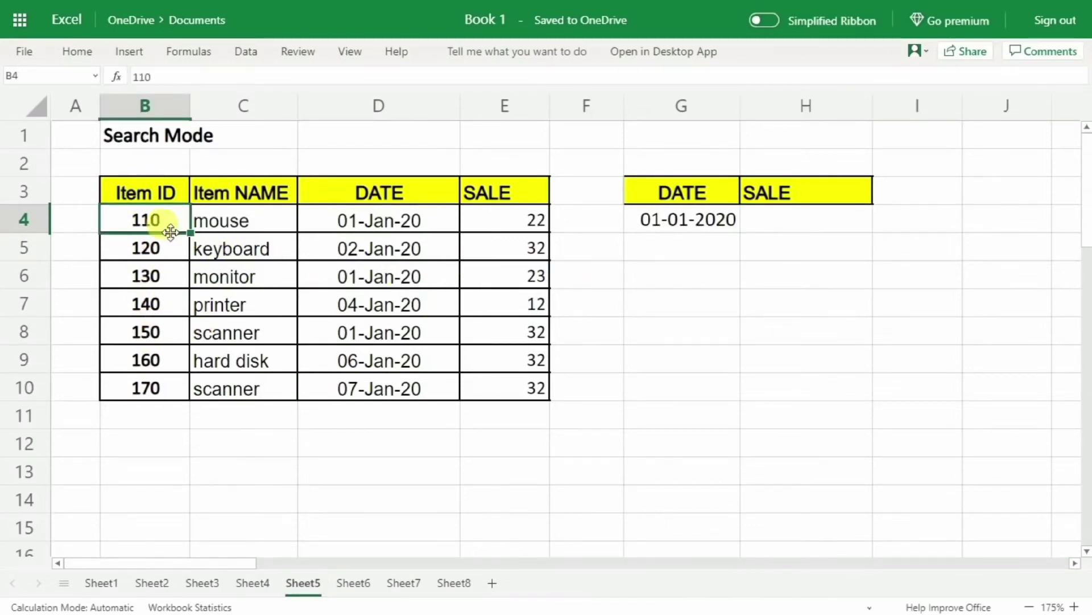
pyautogui.moveTo(146, 195); pyautogui.dragTo(264, 284)
pyautogui.click(137, 279)
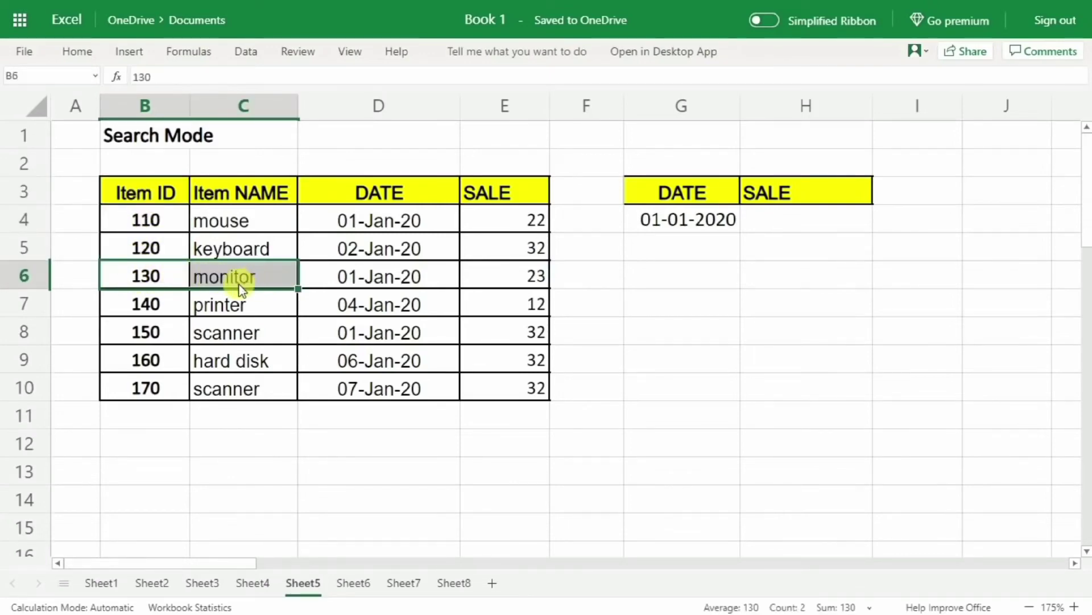
pyautogui.moveTo(149, 398); pyautogui.dragTo(141, 303)
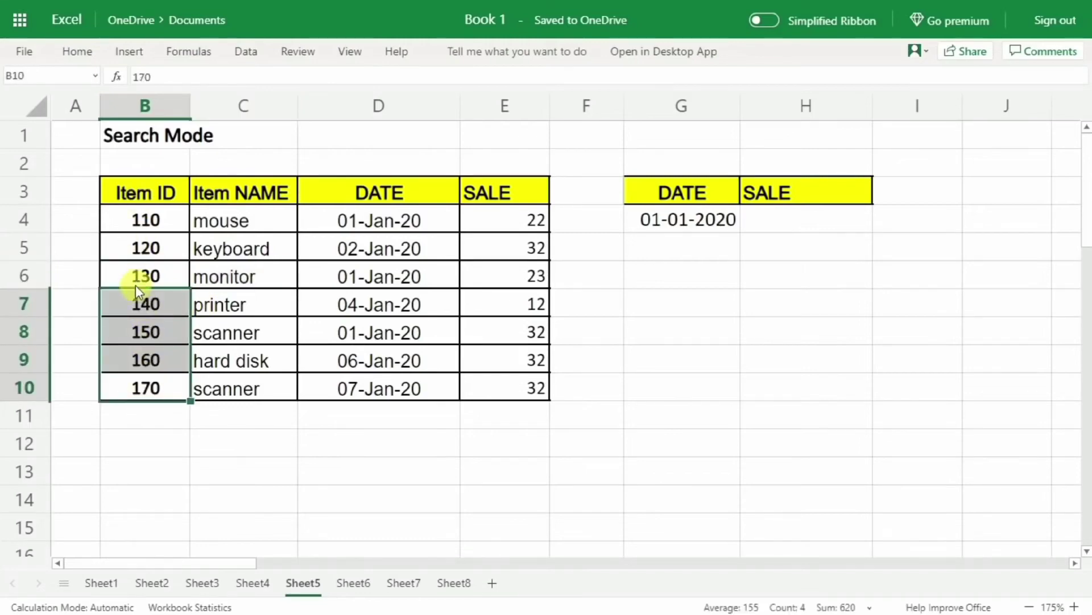
# - Start an XLOOKUP formula in H4 with G4 as the lookup value, D3:D10 as the lookup array and E3:E10 as the return array
pyautogui.click(796, 224)
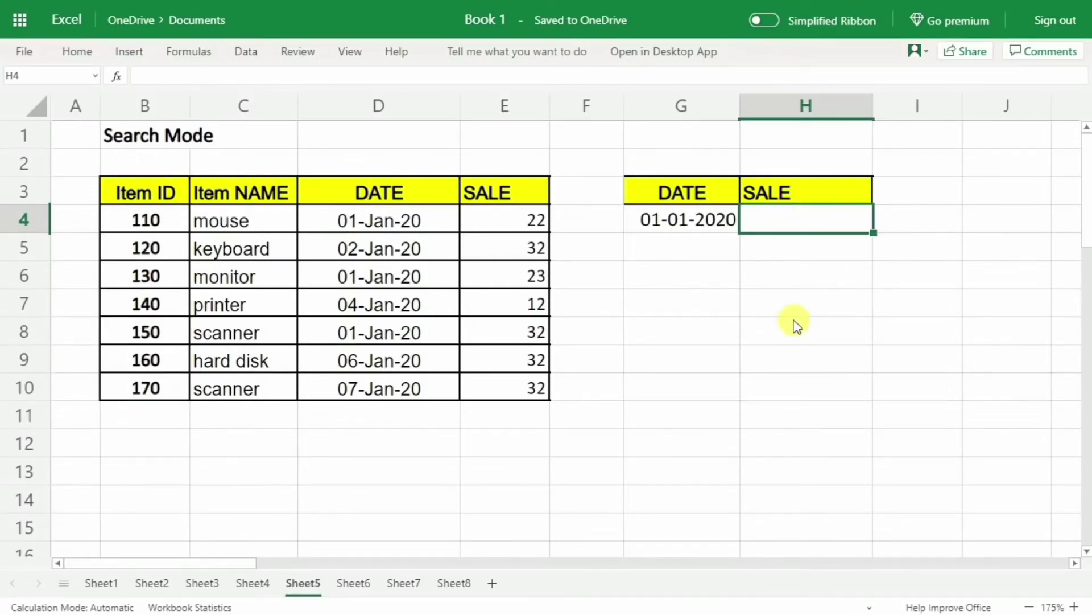
pyautogui.write('=')
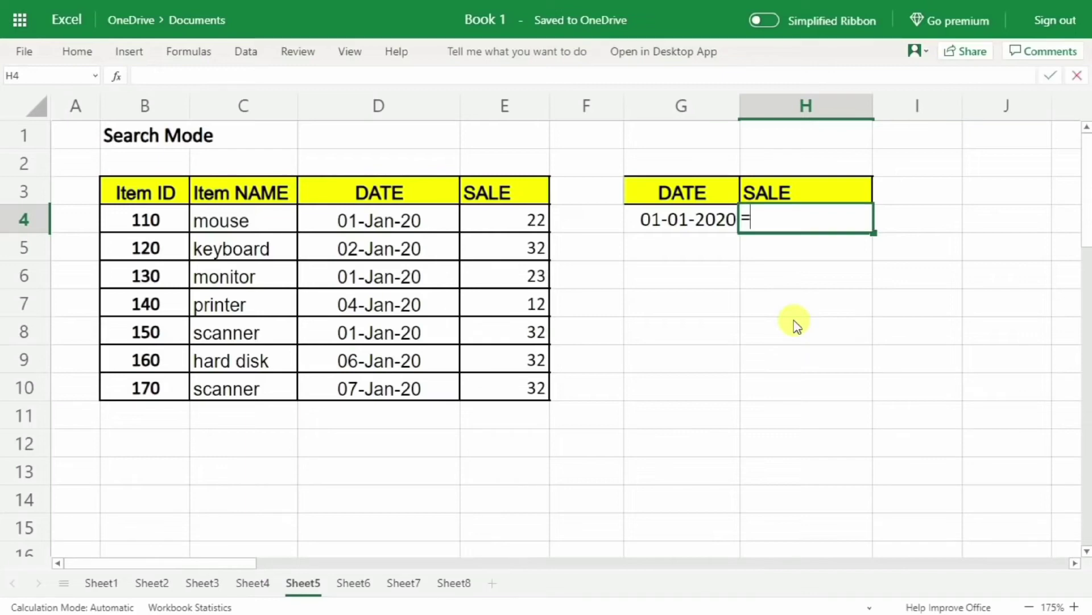
pyautogui.write('xloo')
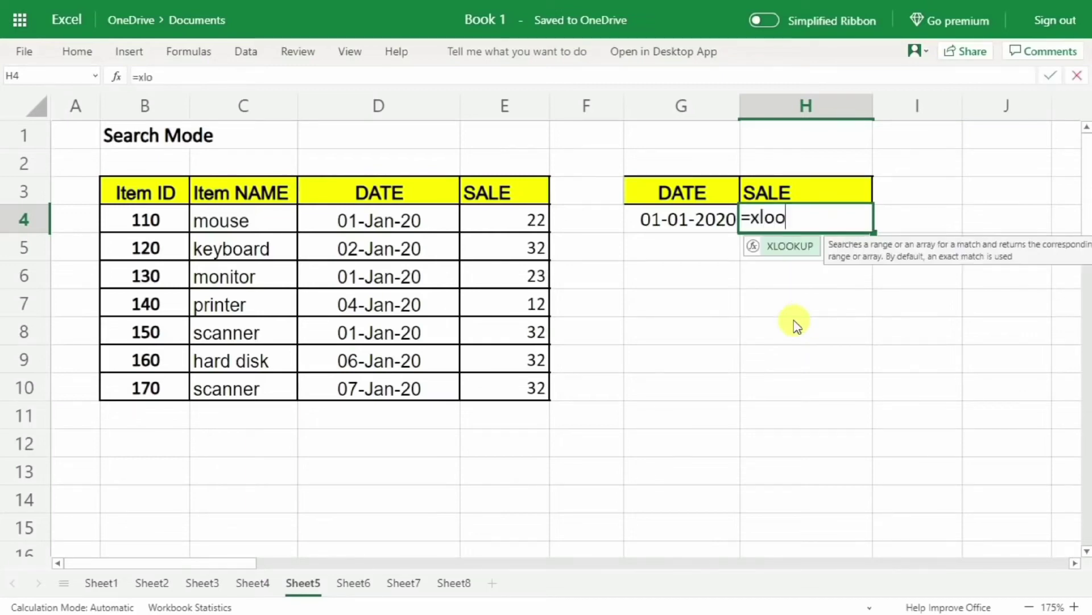
pyautogui.write('kup(')
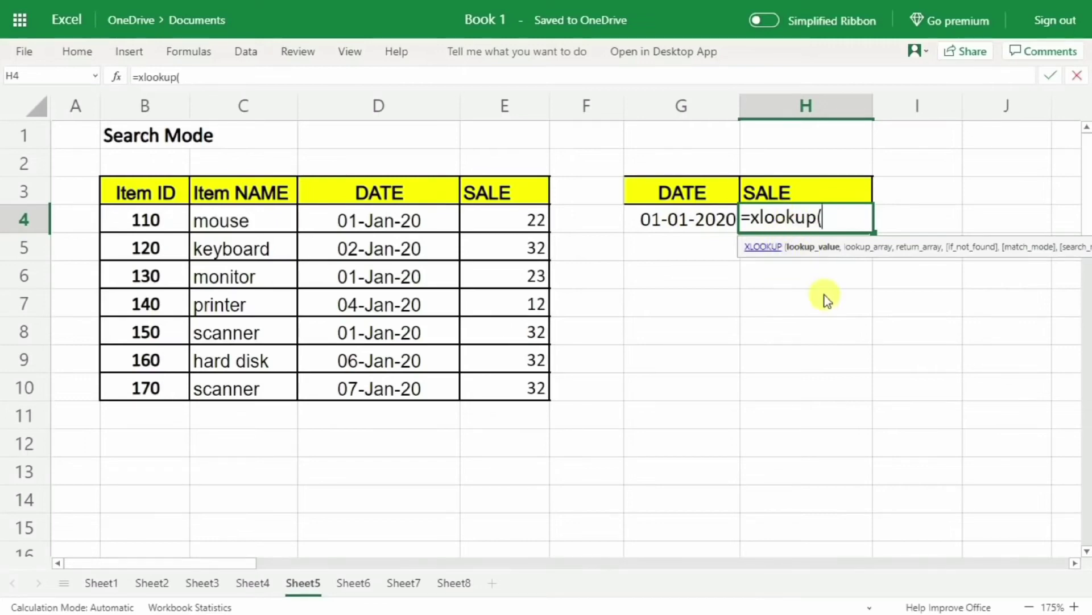
pyautogui.click(663, 222)
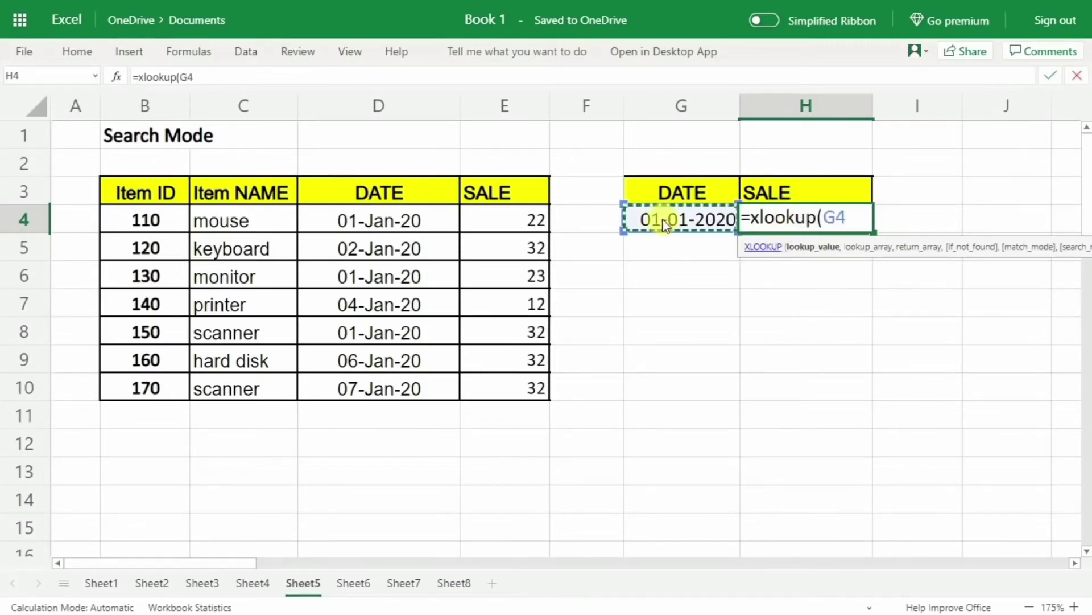
pyautogui.write(',')
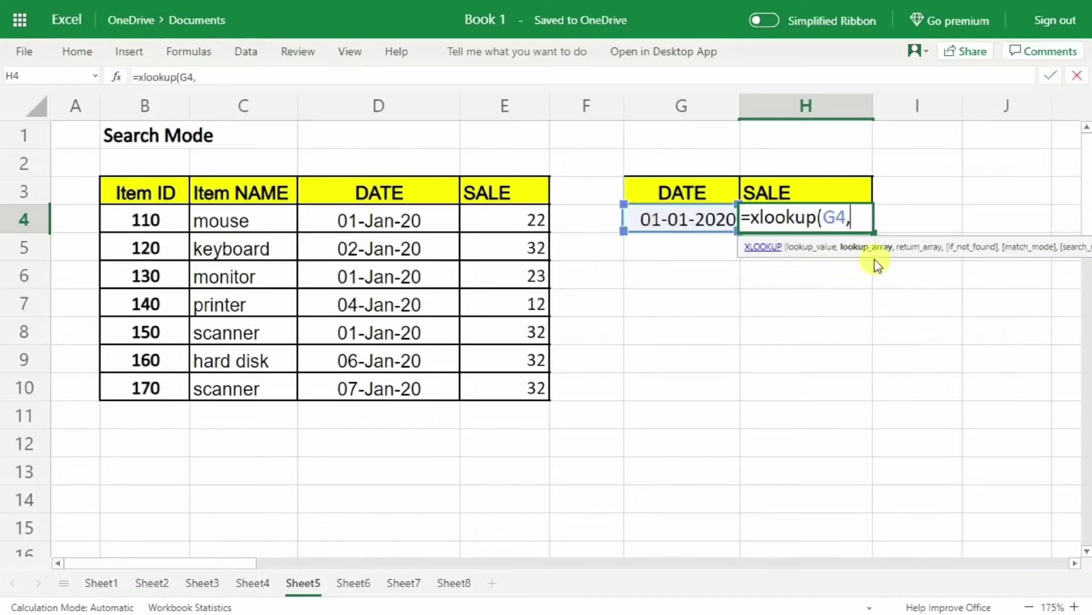
pyautogui.moveTo(390, 195); pyautogui.dragTo(414, 382)
pyautogui.write(',')
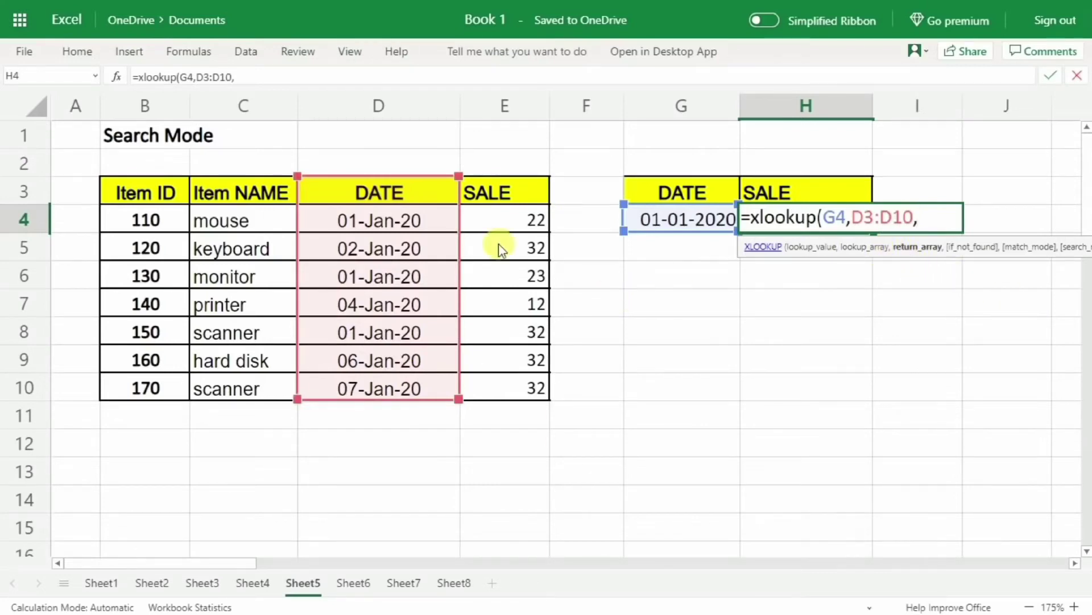
pyautogui.moveTo(478, 188); pyautogui.dragTo(501, 378)
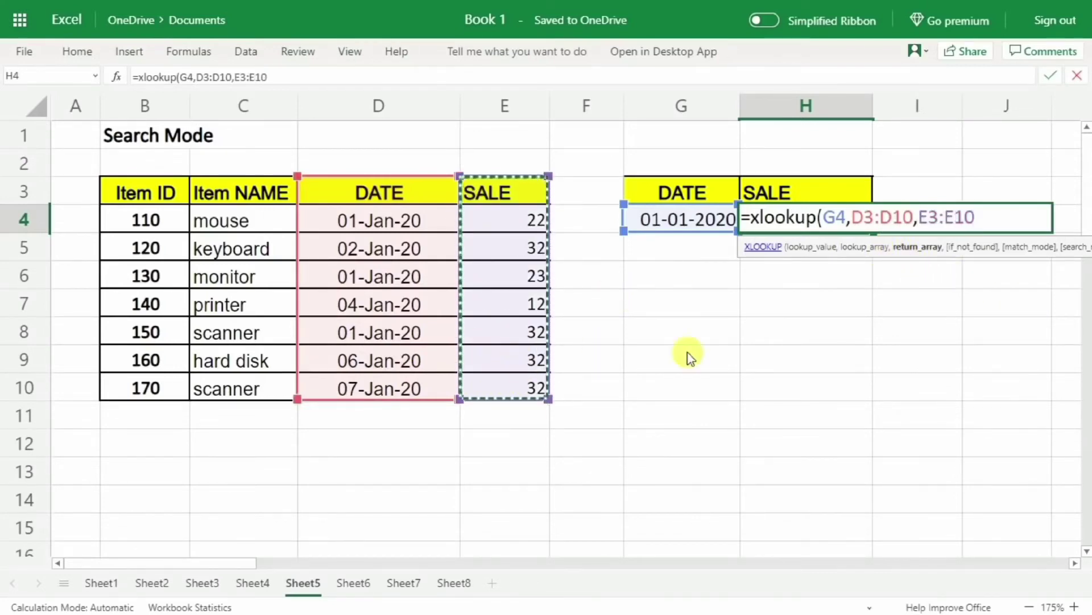
# - Complete the H4 formula with if_not_found and match_mode left empty and search_mode set to -1, to search bottom to top
pyautogui.write(',')
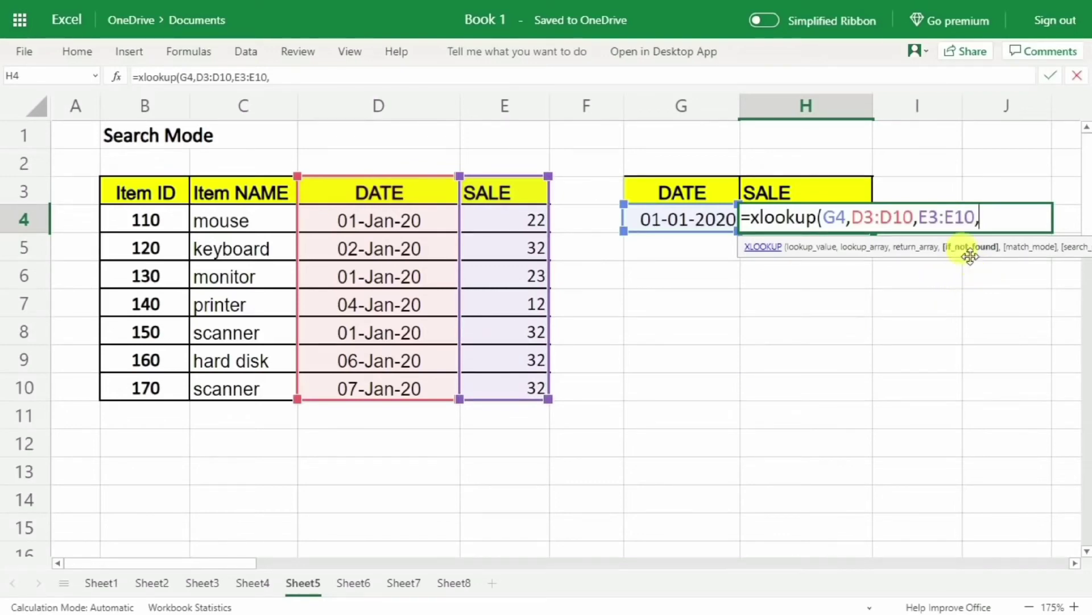
pyautogui.write(',,')
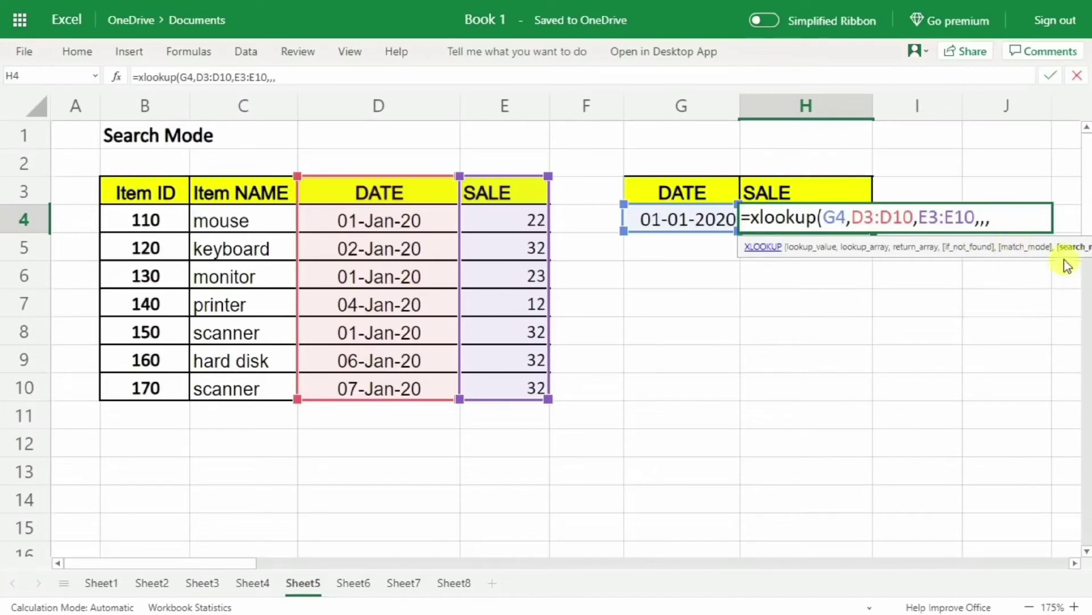
pyautogui.moveTo(1036, 246); pyautogui.dragTo(973, 272)
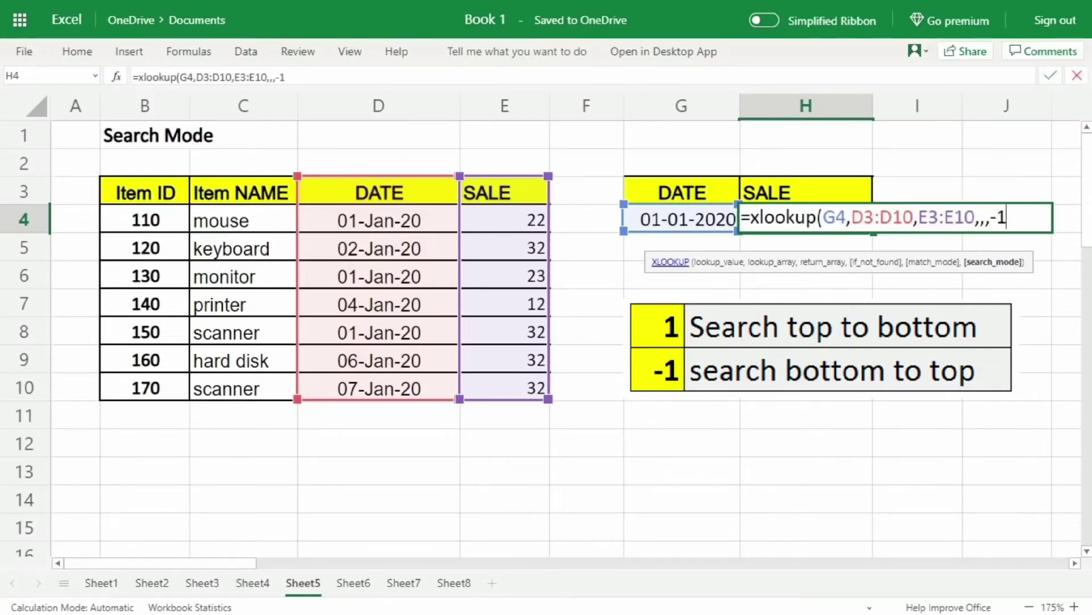
pyautogui.write(')')
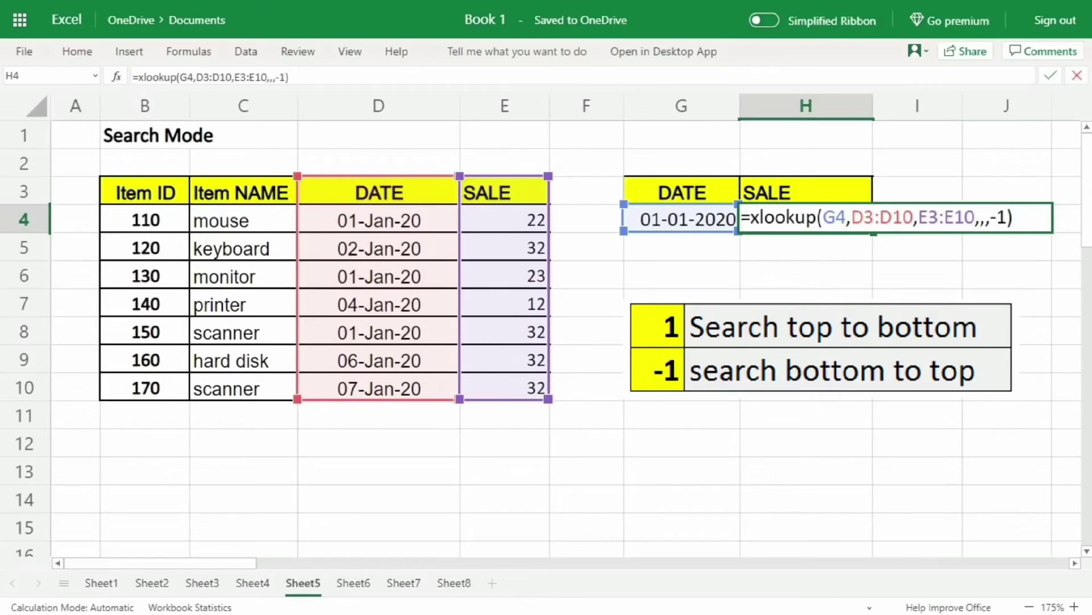
pyautogui.press('Return')
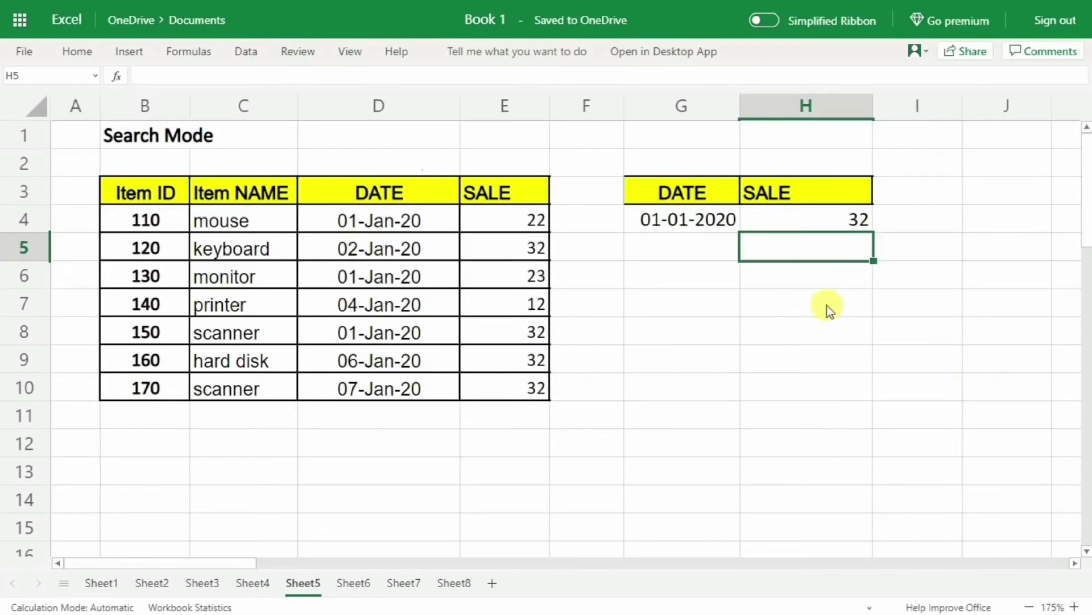
# - Format the lookup date in G4 with the custom number format dd-mmm-yy
pyautogui.click(709, 216)
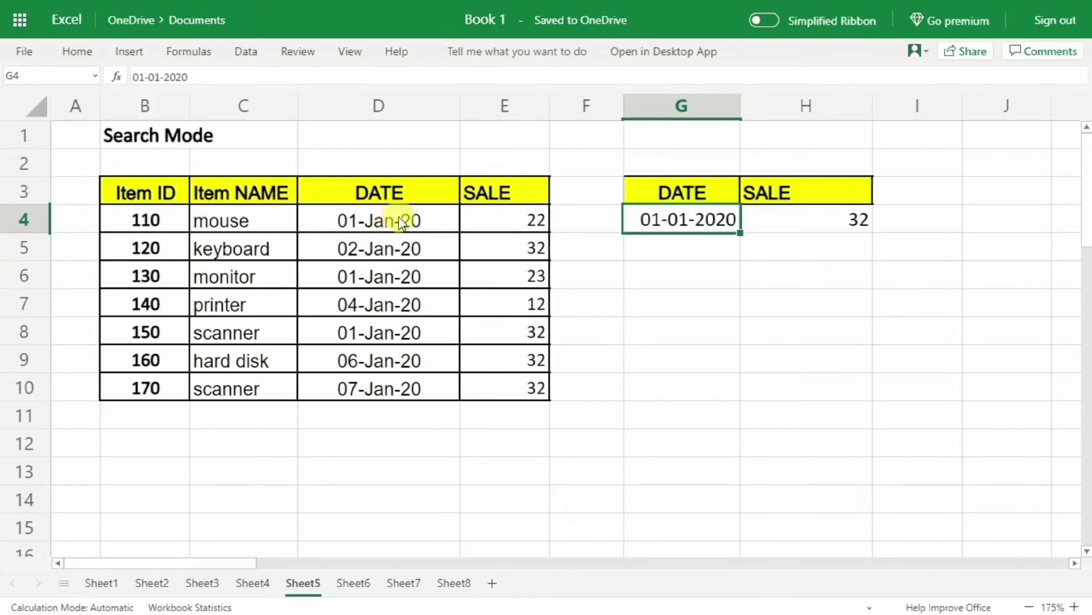
pyautogui.rightClick(660, 223)
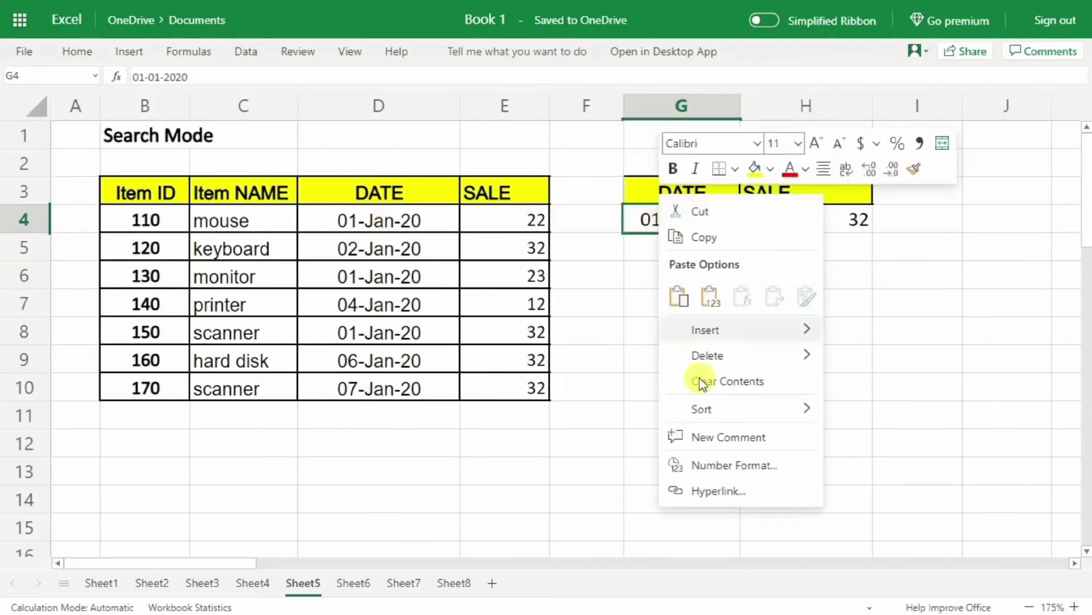
pyautogui.click(703, 462)
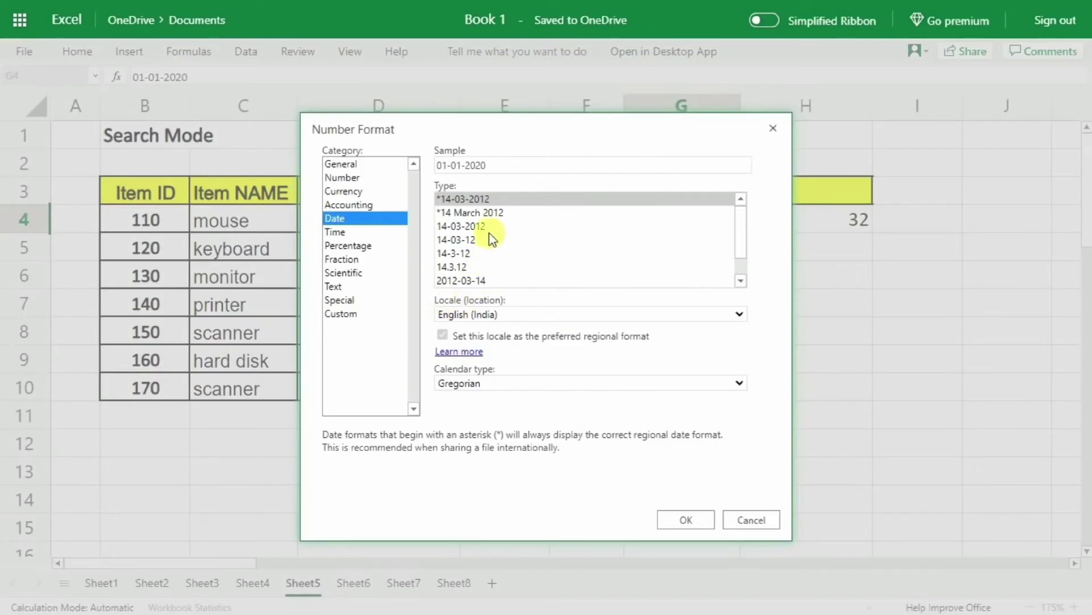
pyautogui.click(351, 315)
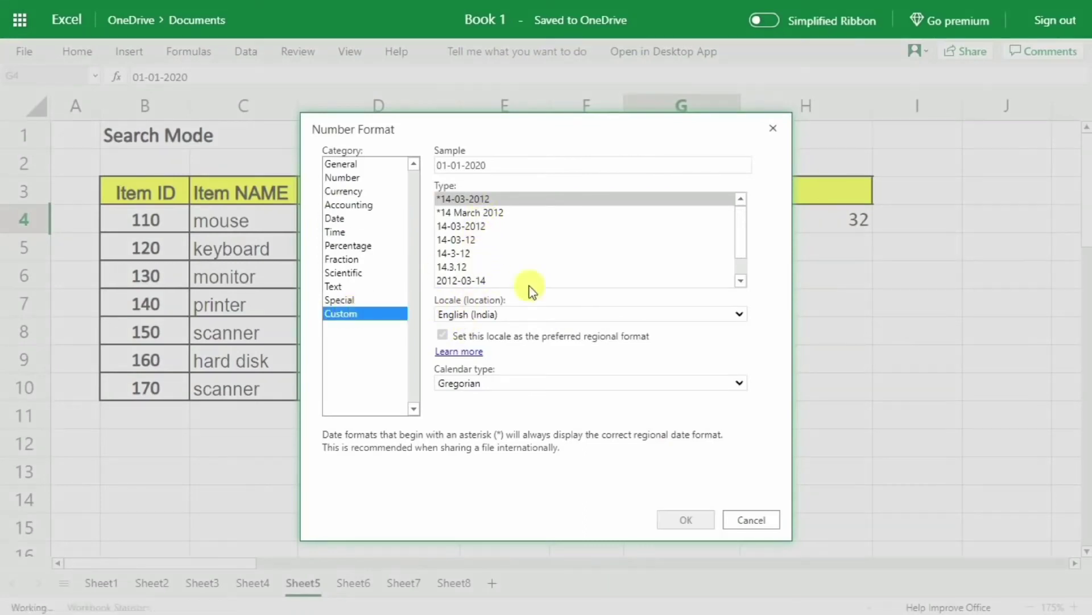
pyautogui.click(478, 242)
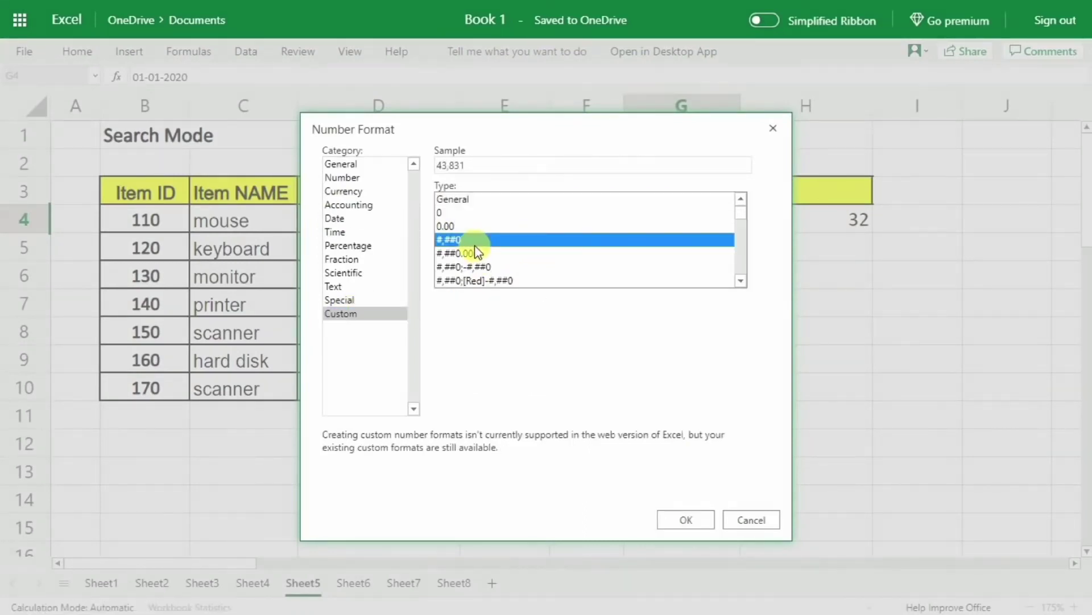
pyautogui.scroll(-5, 476, 244)
pyautogui.click(476, 202)
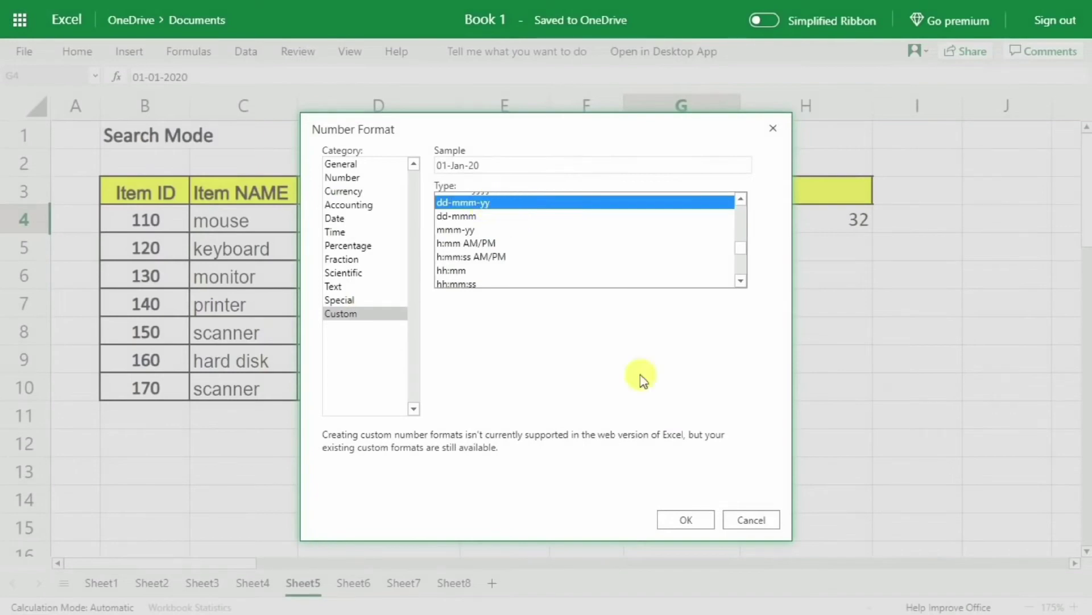
pyautogui.click(686, 519)
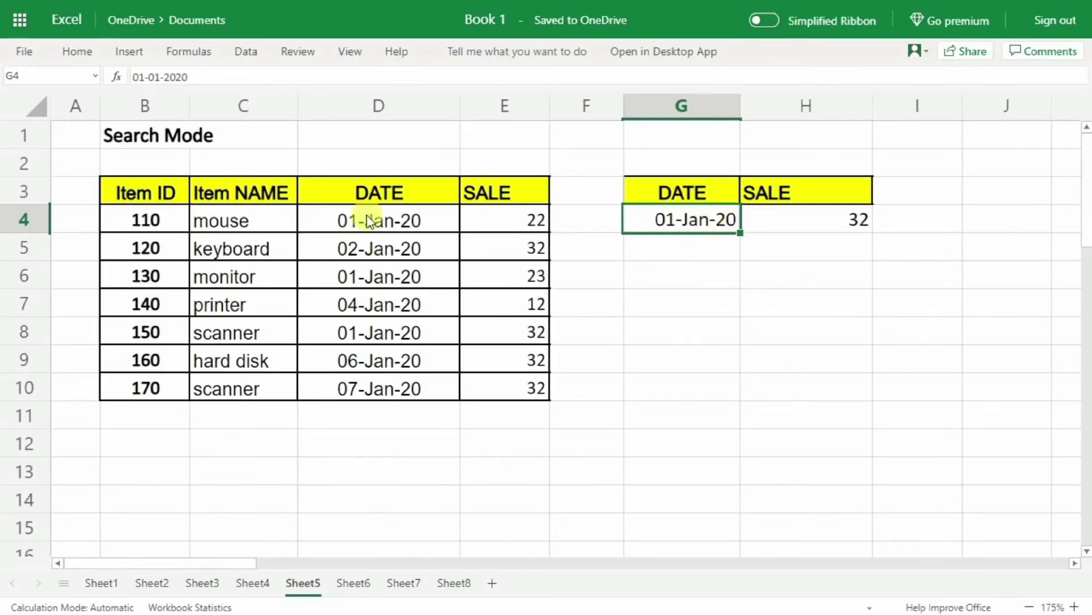
# - Examine the repeated 01-Jan-20 dates in column D, trace the search upwards from row 10 and check the matching sale
pyautogui.click(351, 222)
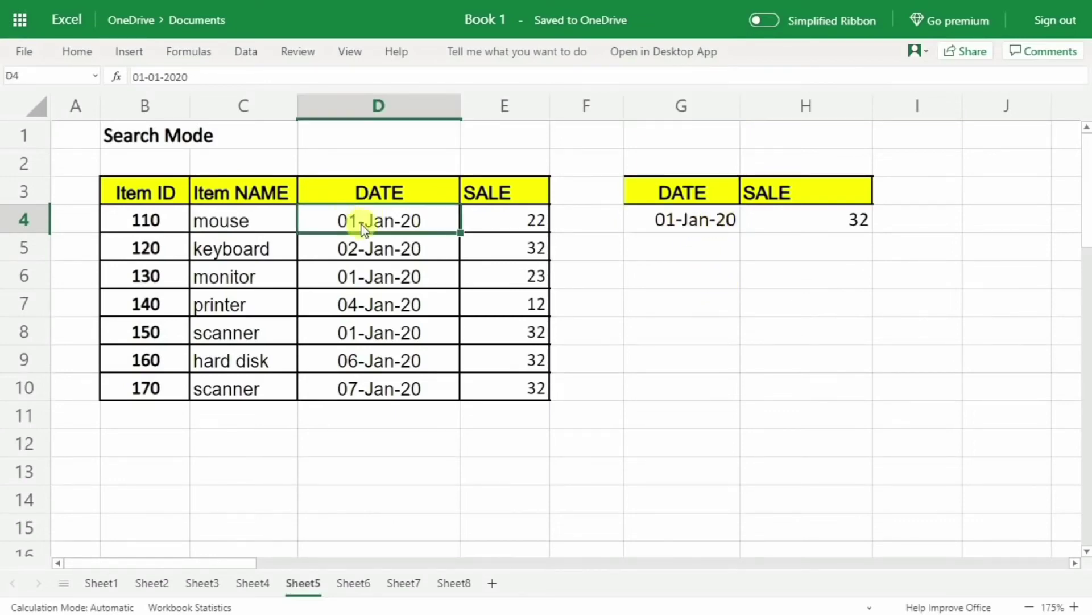
pyautogui.click(371, 272)
pyautogui.click(378, 324)
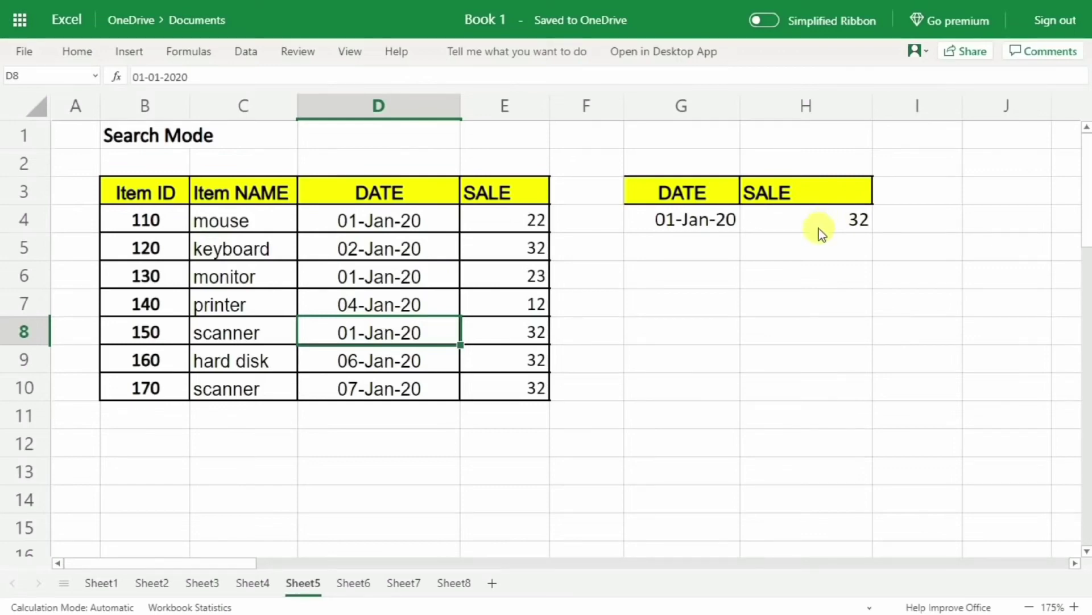
pyautogui.click(379, 391)
pyautogui.moveTo(380, 391); pyautogui.dragTo(373, 329)
pyautogui.click(372, 330)
pyautogui.click(489, 330)
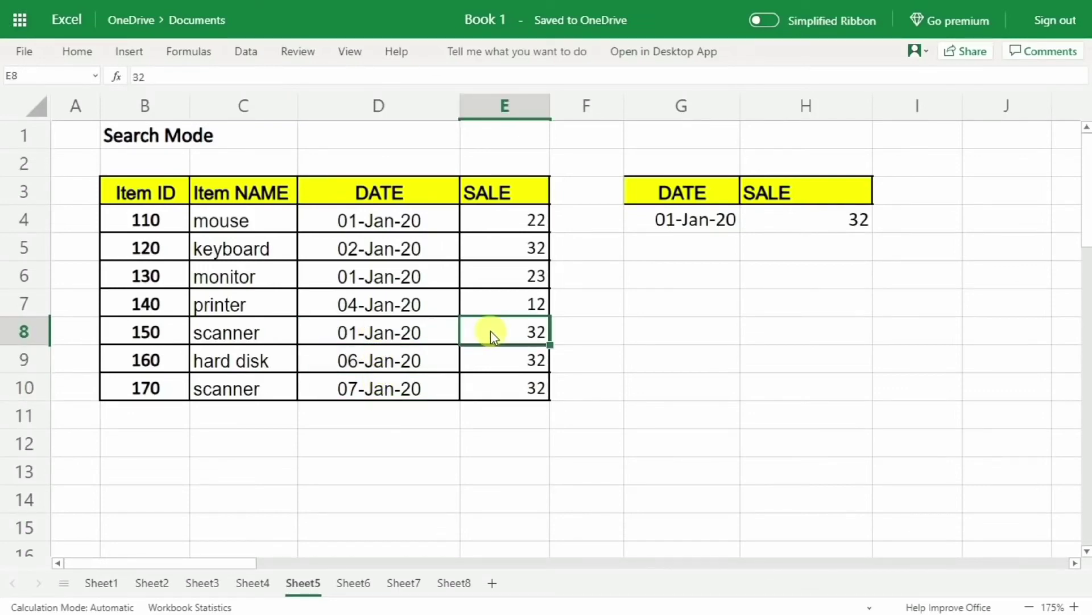
# - Change the XLOOKUP search mode in H4 to 1, to search from top to bottom
pyautogui.doubleClick(859, 222)
pyautogui.click(1013, 217)
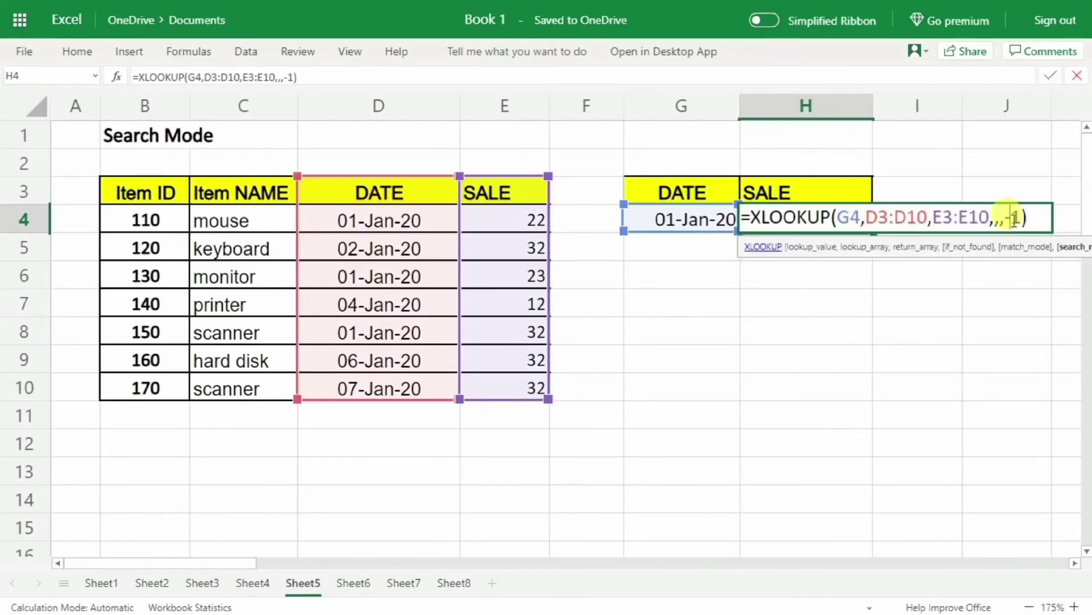
pyautogui.press('BackSpace')
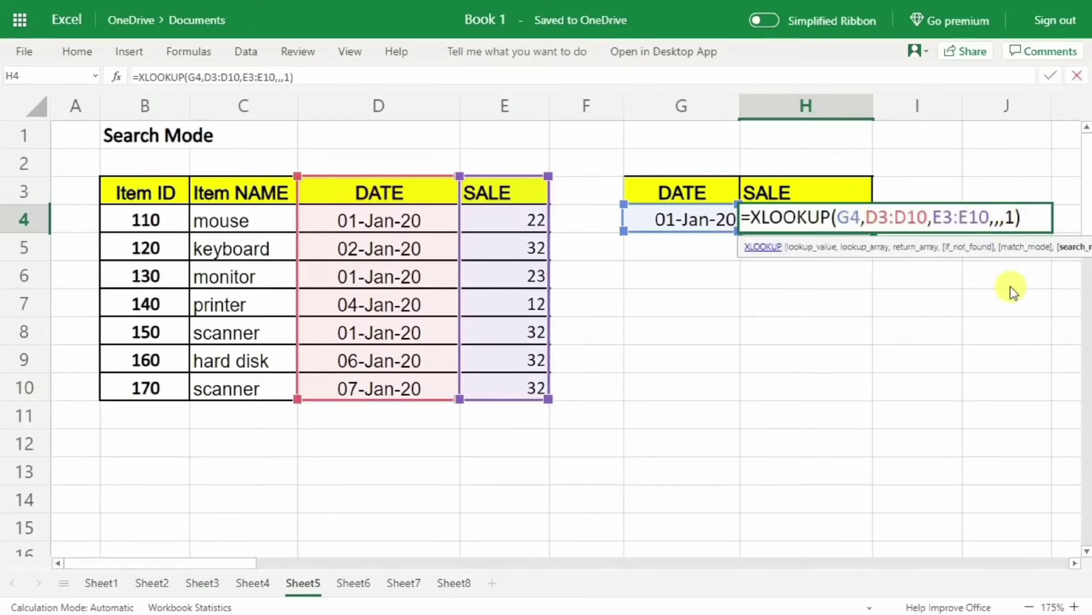
pyautogui.press('Return')
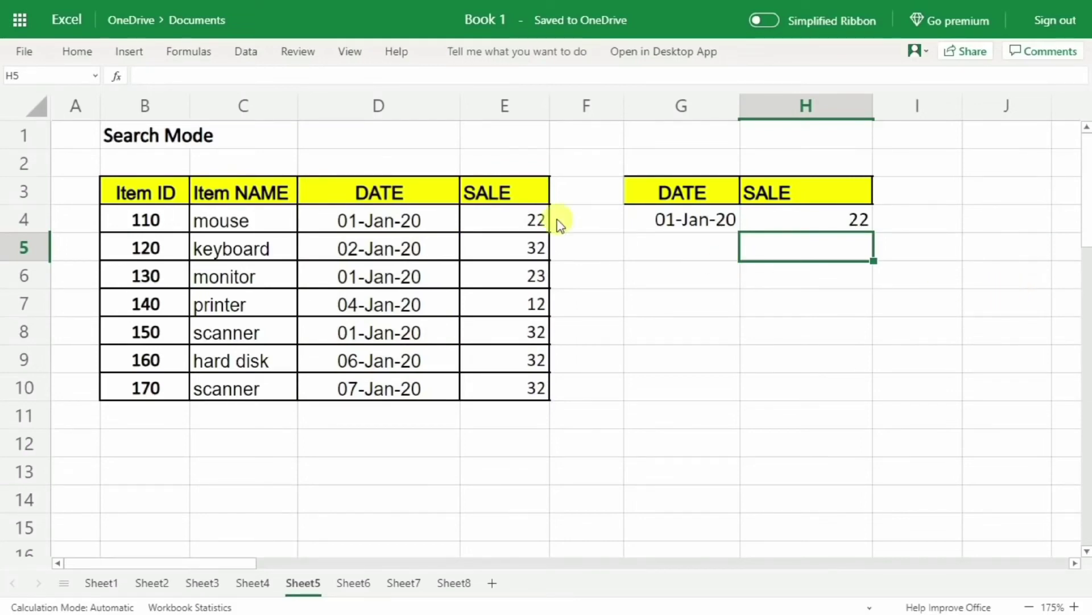
# - Compare the sale in H4 with the mouse's row, then review both search directions in the DATE column and the H4 formula
pyautogui.click(376, 221)
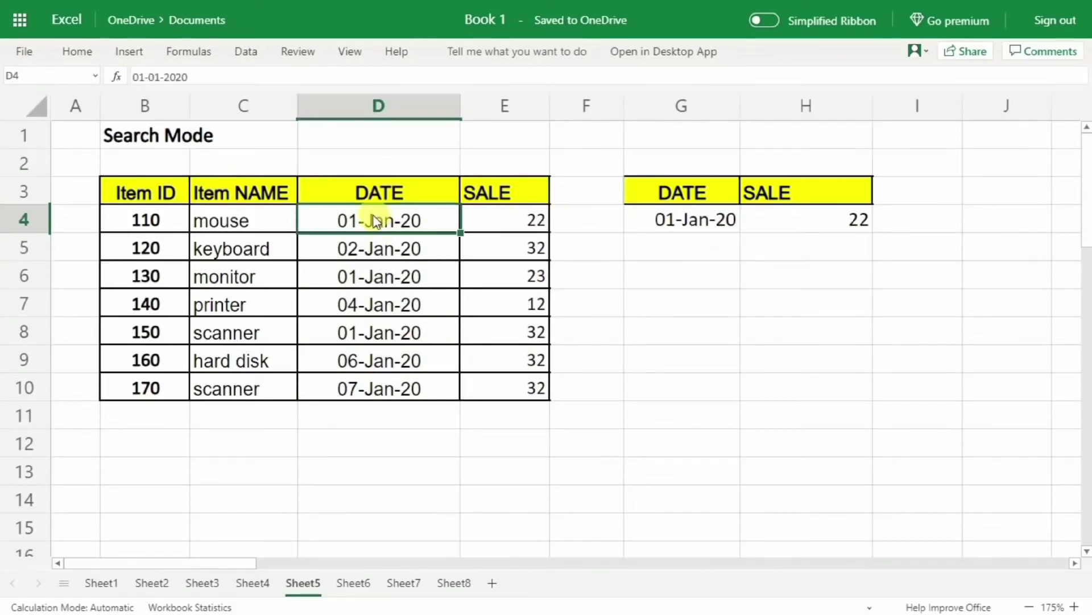
pyautogui.click(520, 215)
pyautogui.click(835, 215)
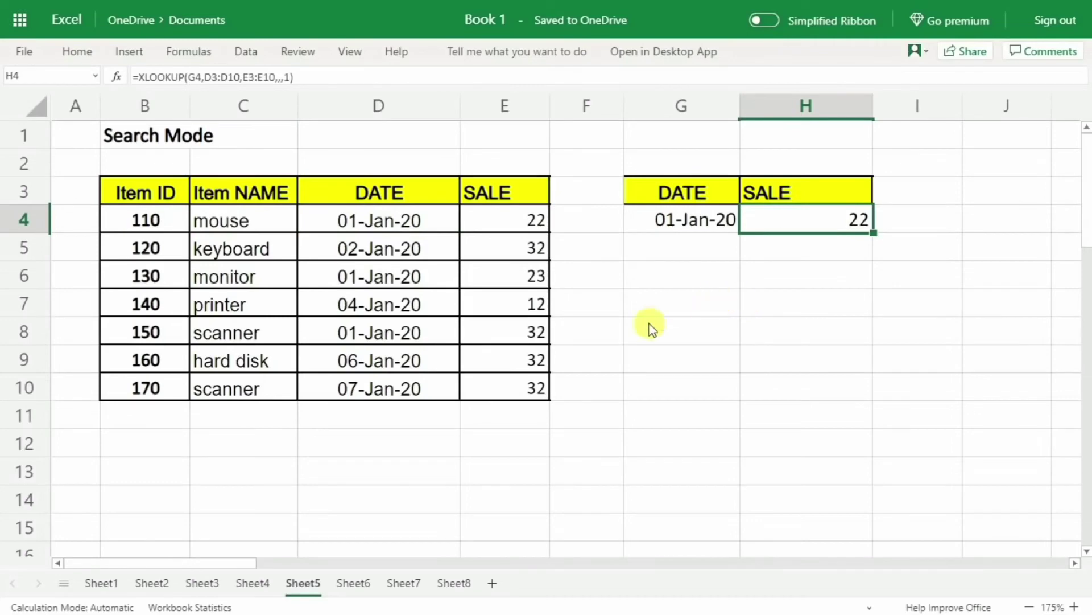
pyautogui.moveTo(408, 393); pyautogui.dragTo(405, 335)
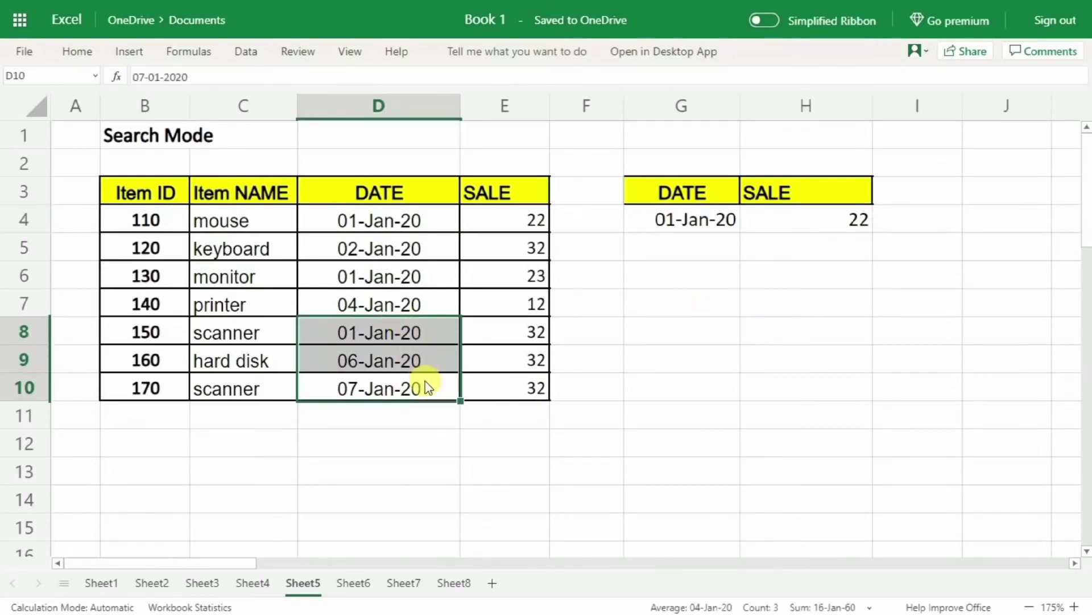
pyautogui.moveTo(378, 203); pyautogui.dragTo(382, 250)
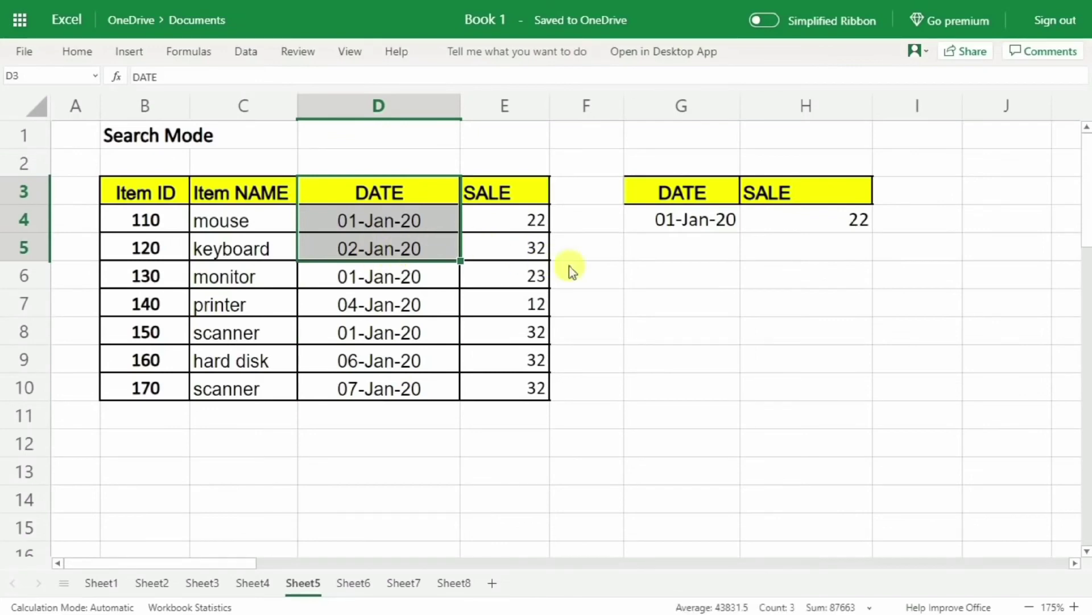
pyautogui.doubleClick(818, 216)
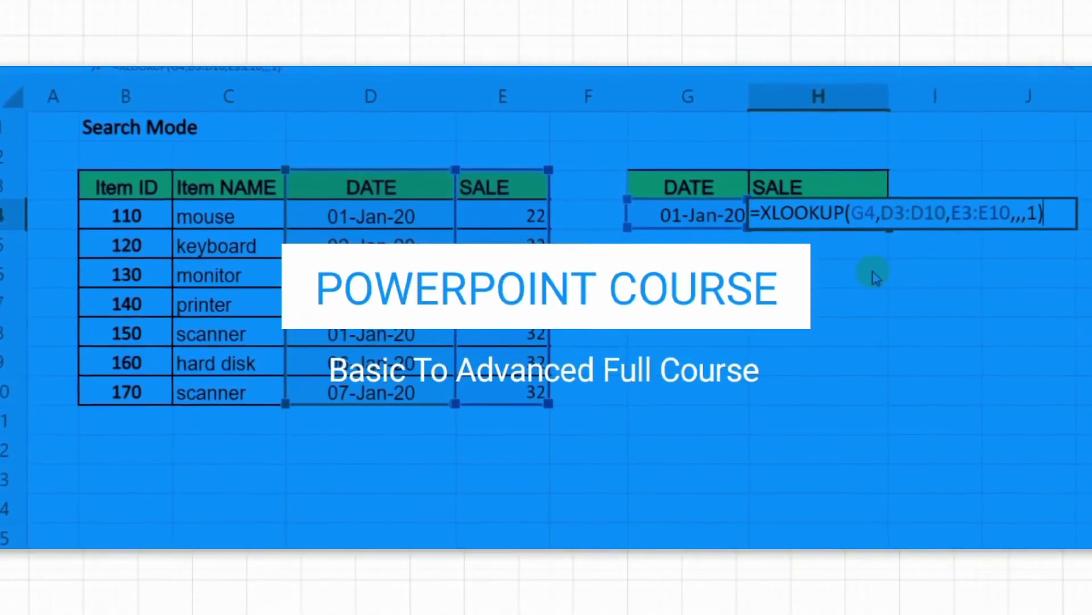
pyautogui.press('Return')
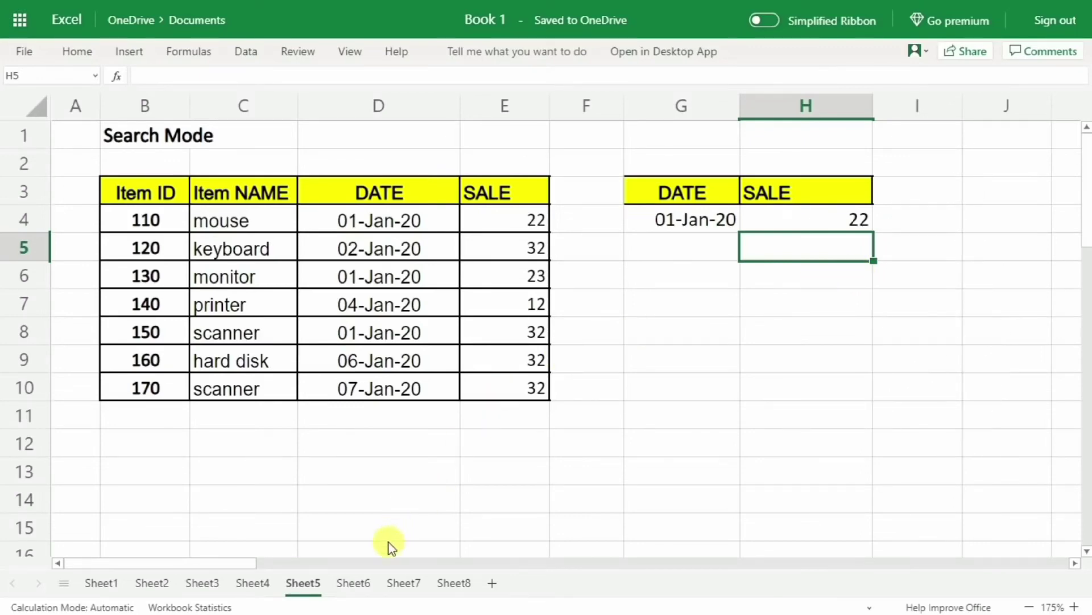
# - Open Sheet6 for the Xlookup VS Hlookup example and clear the existing formula from H4
pyautogui.click(355, 581)
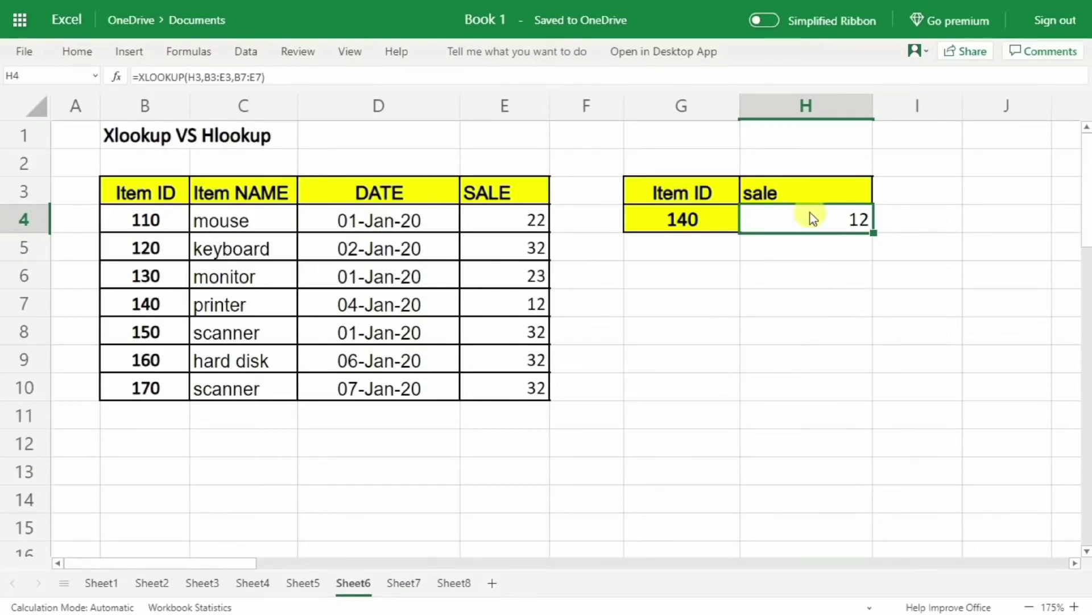
pyautogui.press('Delete')
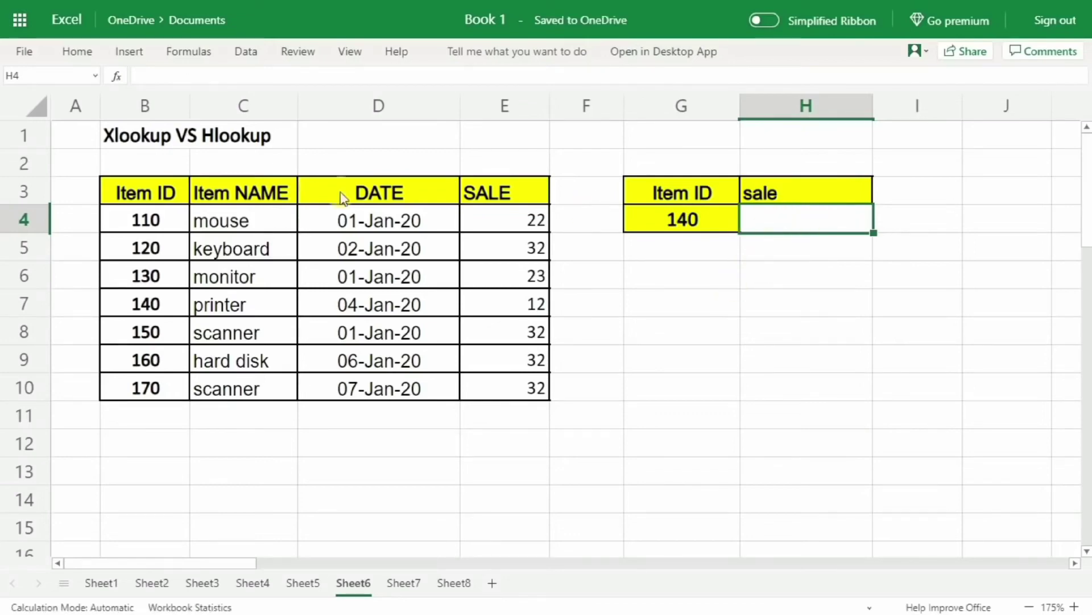
pyautogui.moveTo(195, 193); pyautogui.dragTo(477, 187)
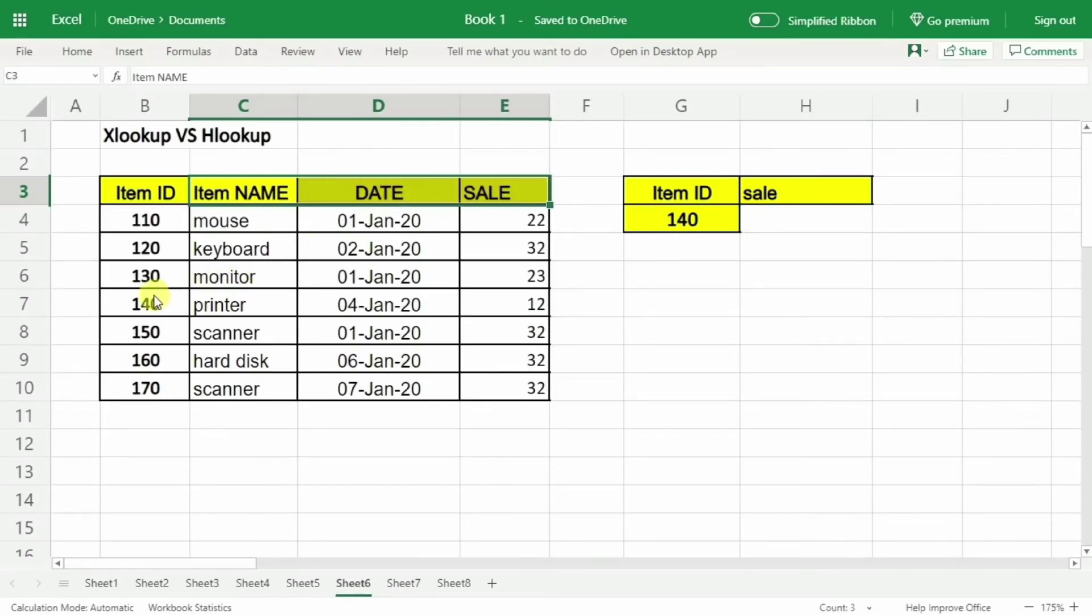
# - Enter an XLOOKUP in H4 that finds the heading in H3 within B3:E3 and returns from item 140's row, B7:E7
pyautogui.click(780, 220)
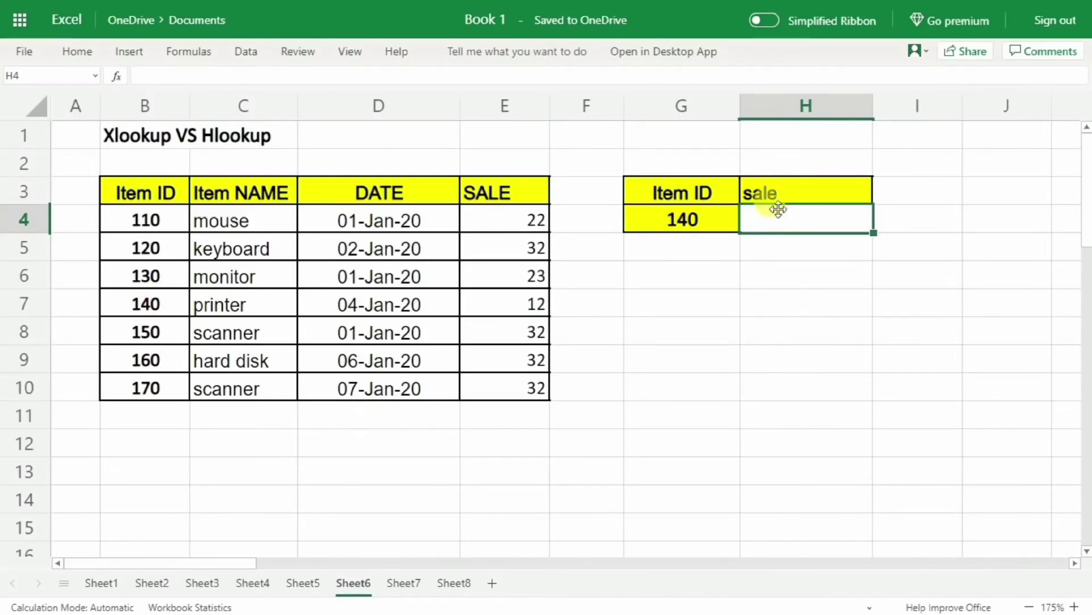
pyautogui.write('=')
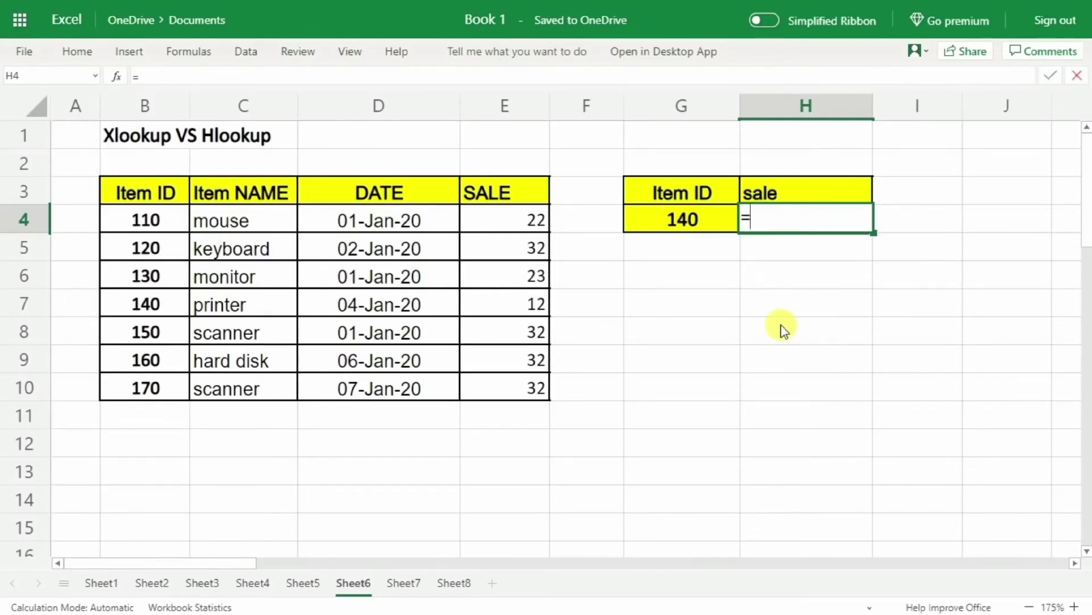
pyautogui.write('xlo')
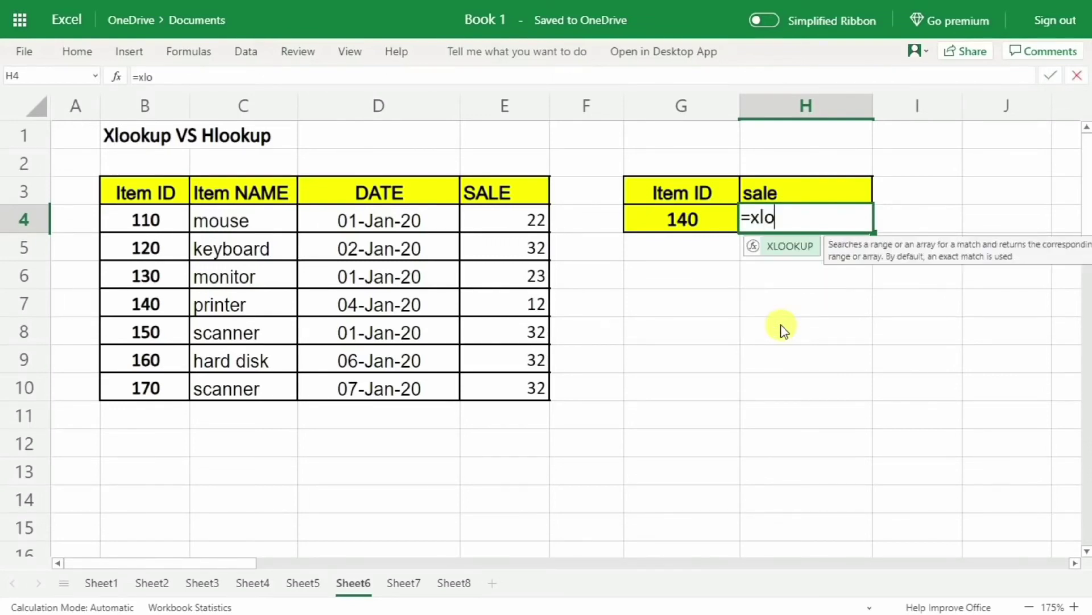
pyautogui.write('okup(')
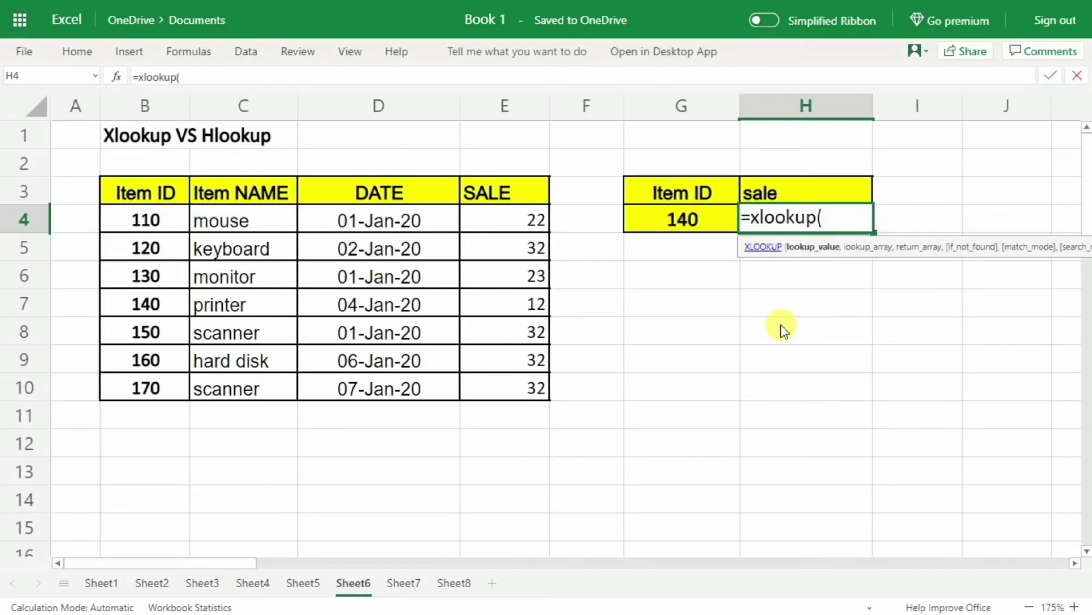
pyautogui.click(784, 180)
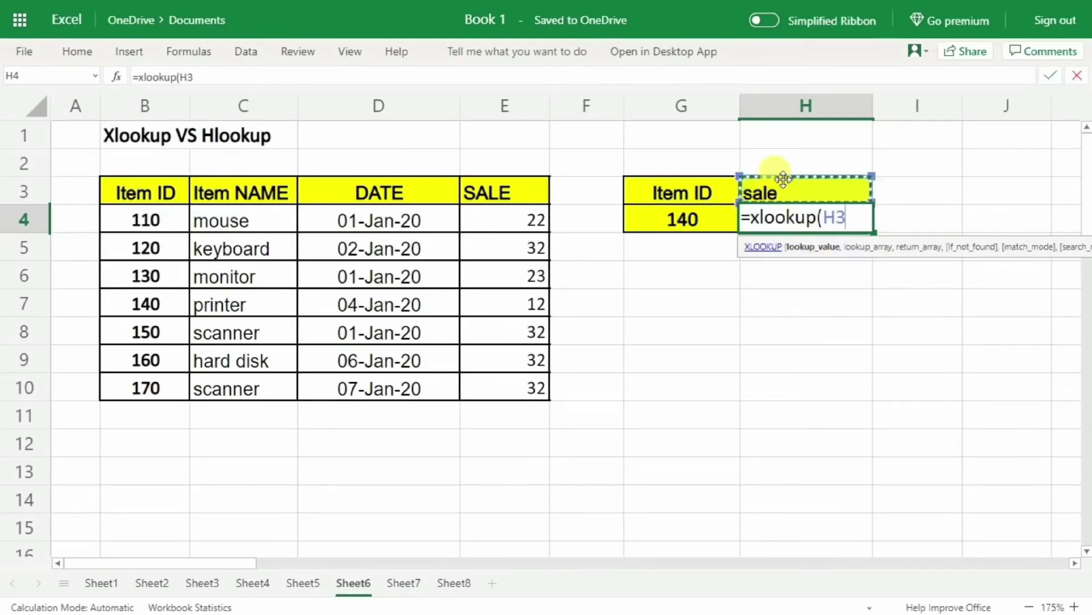
pyautogui.write(',')
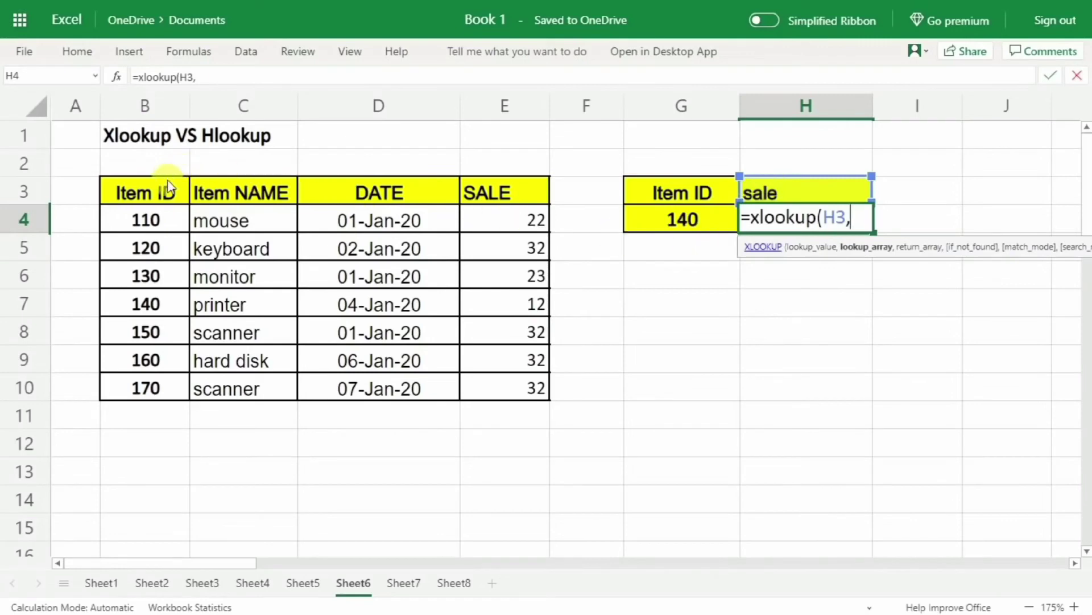
pyautogui.moveTo(162, 188); pyautogui.dragTo(504, 194)
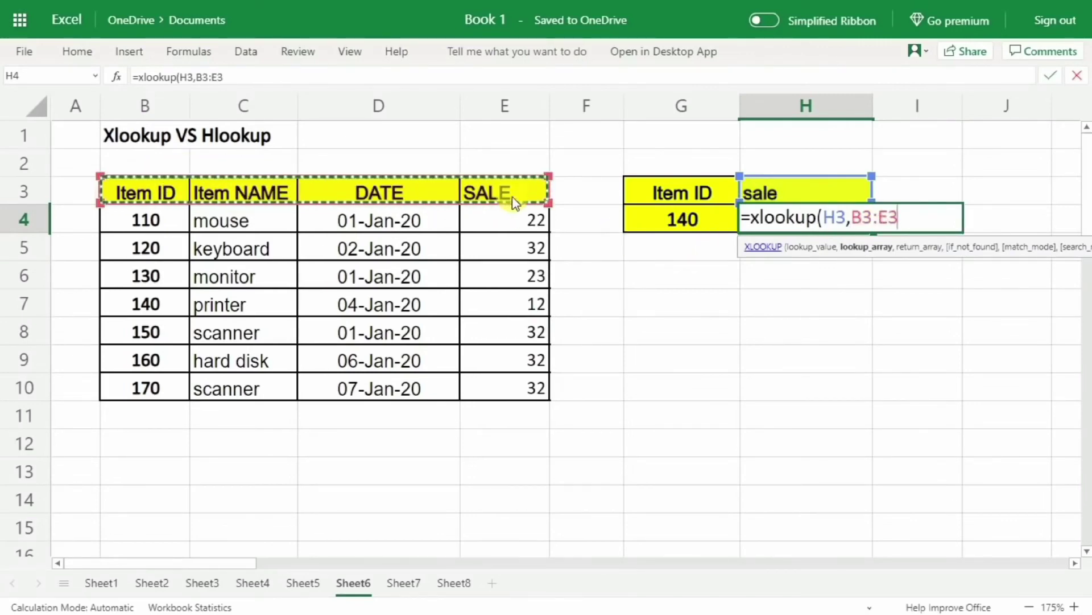
pyautogui.write(',')
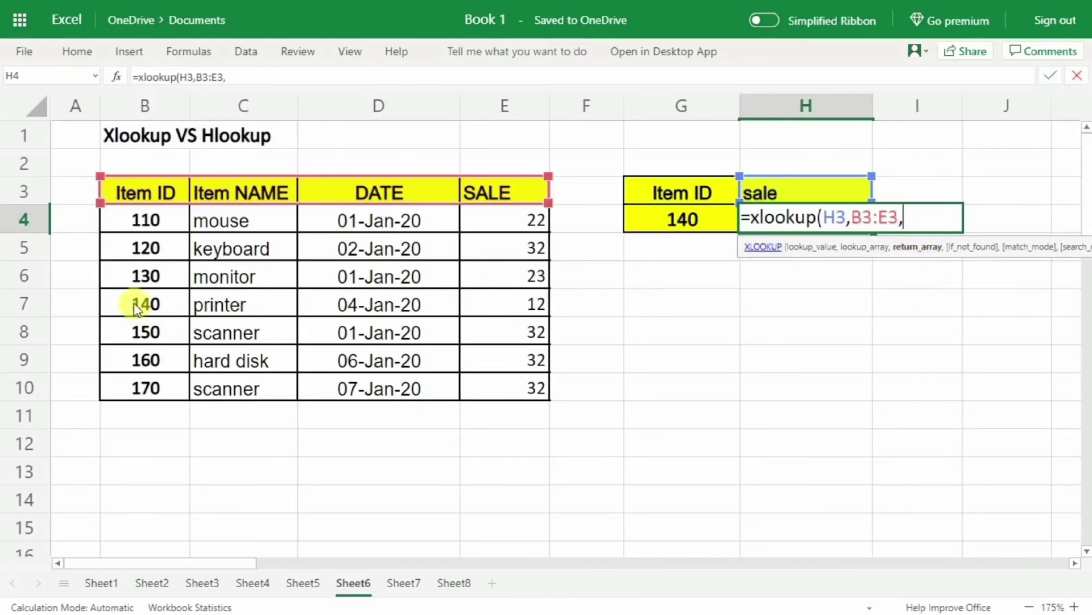
pyautogui.click(154, 307)
pyautogui.moveTo(154, 307); pyautogui.dragTo(500, 310)
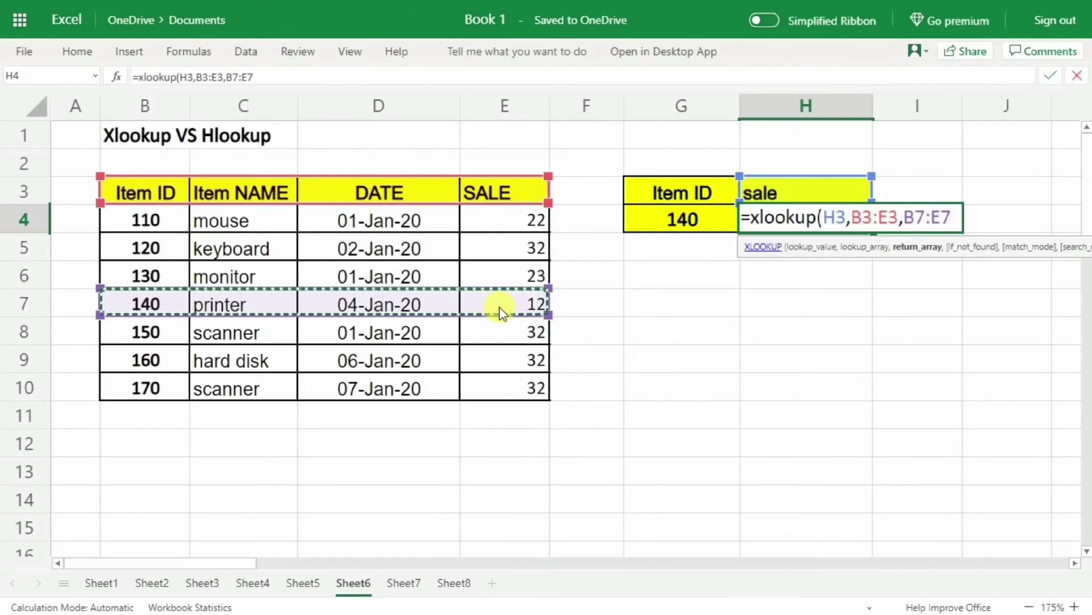
pyautogui.write(')')
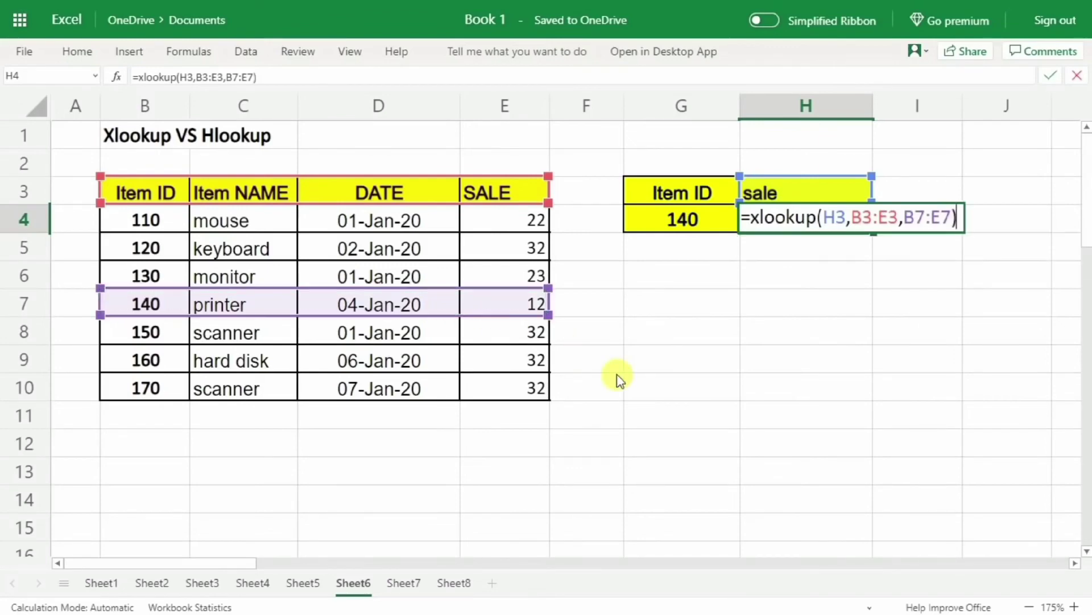
pyautogui.press('Return')
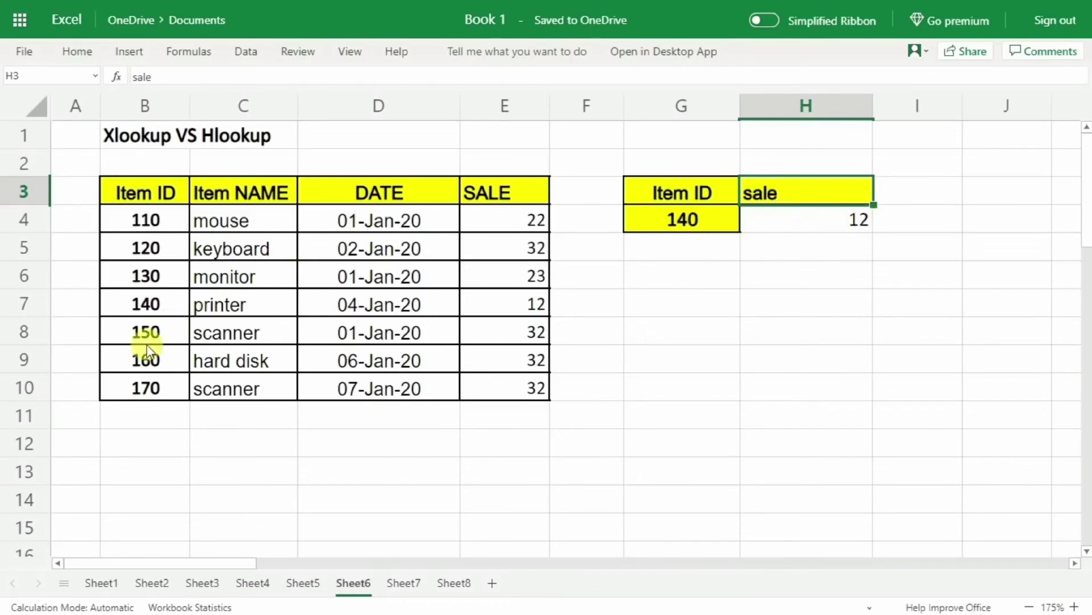
# - Check item 140's sale in the table and change the lookup heading in H3 to date
pyautogui.click(149, 301)
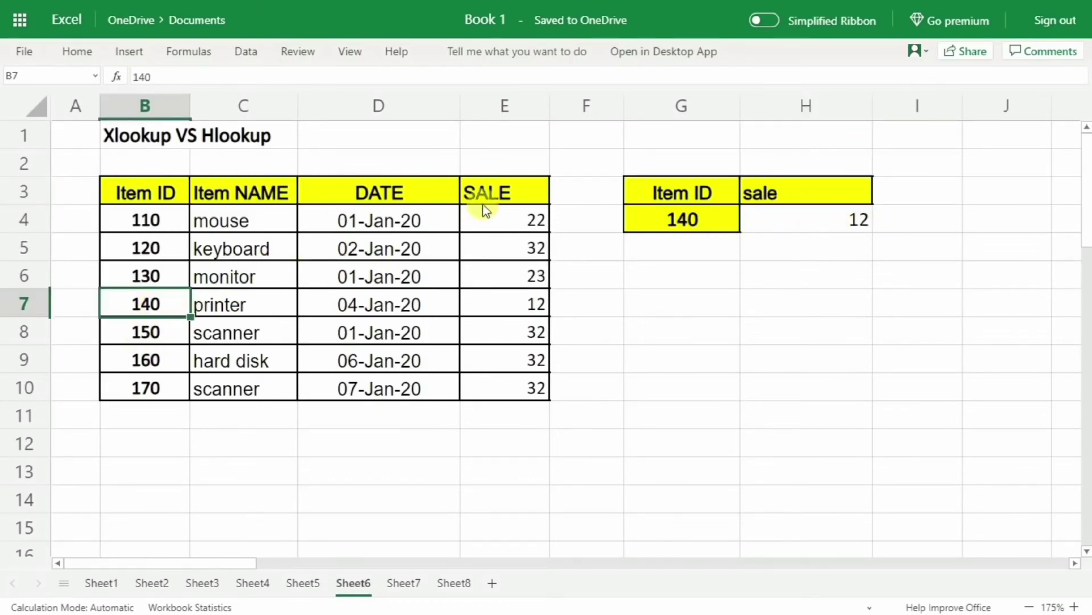
pyautogui.click(505, 305)
pyautogui.click(755, 192)
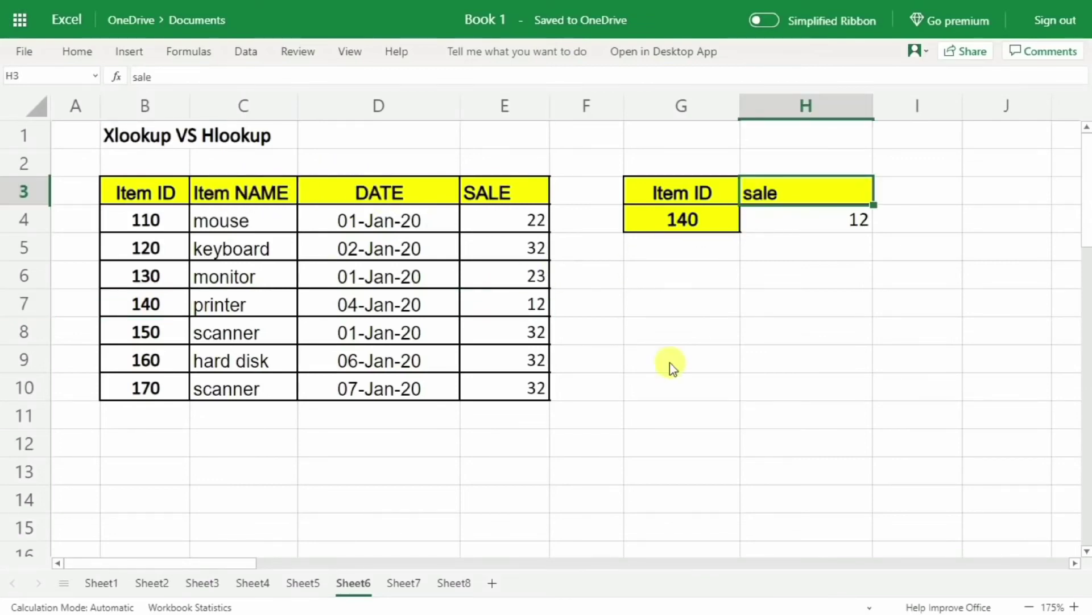
pyautogui.write('date')
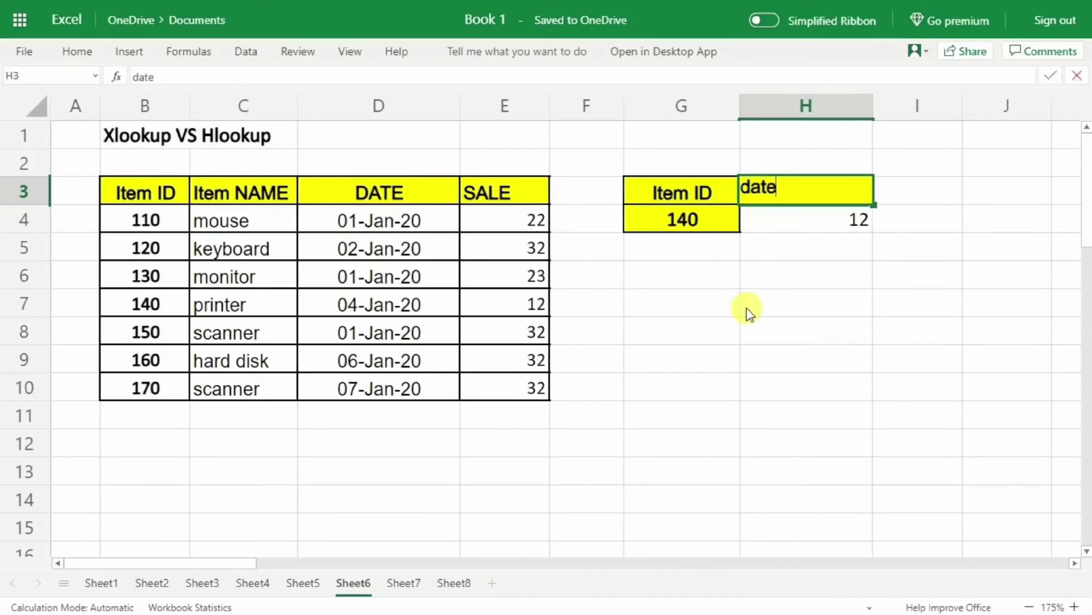
pyautogui.press('Return')
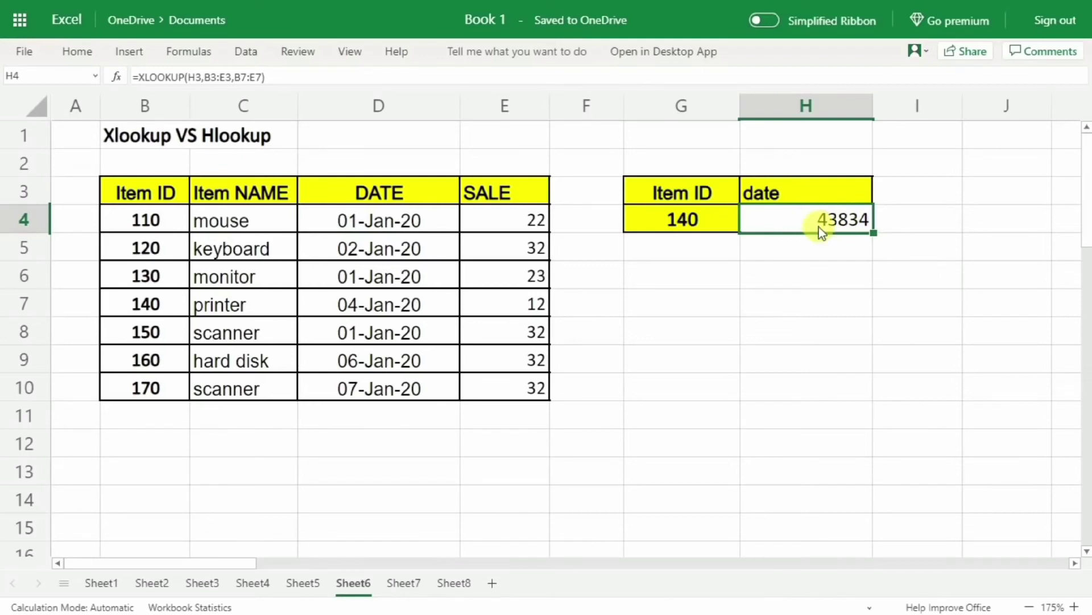
# - Change the lookup heading in H3 to item name and compare the result with item 140's name in the table
pyautogui.click(831, 198)
pyautogui.write('i')
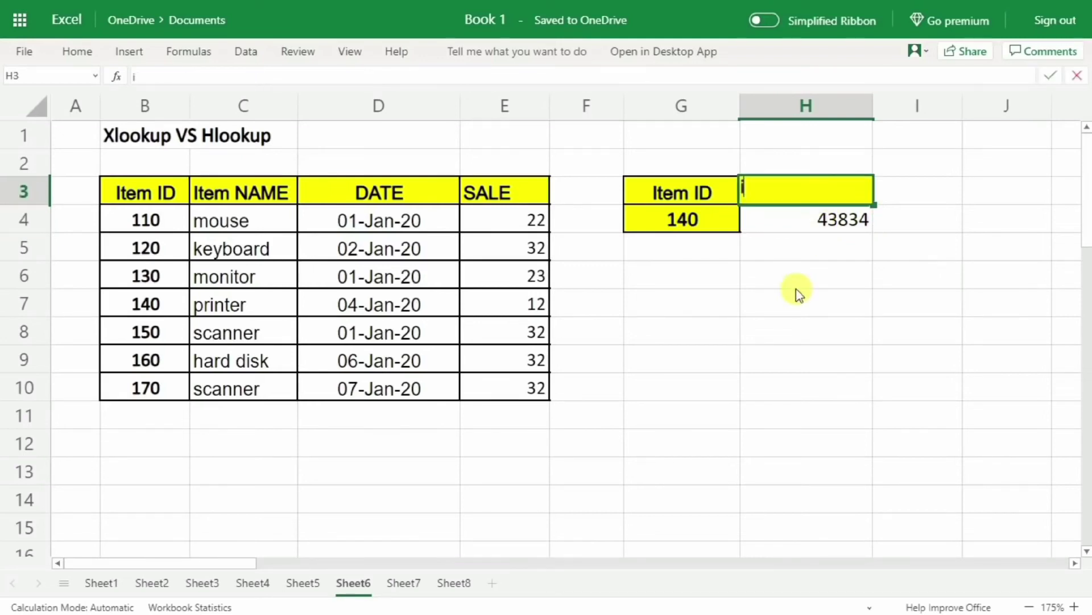
pyautogui.write('tem name')
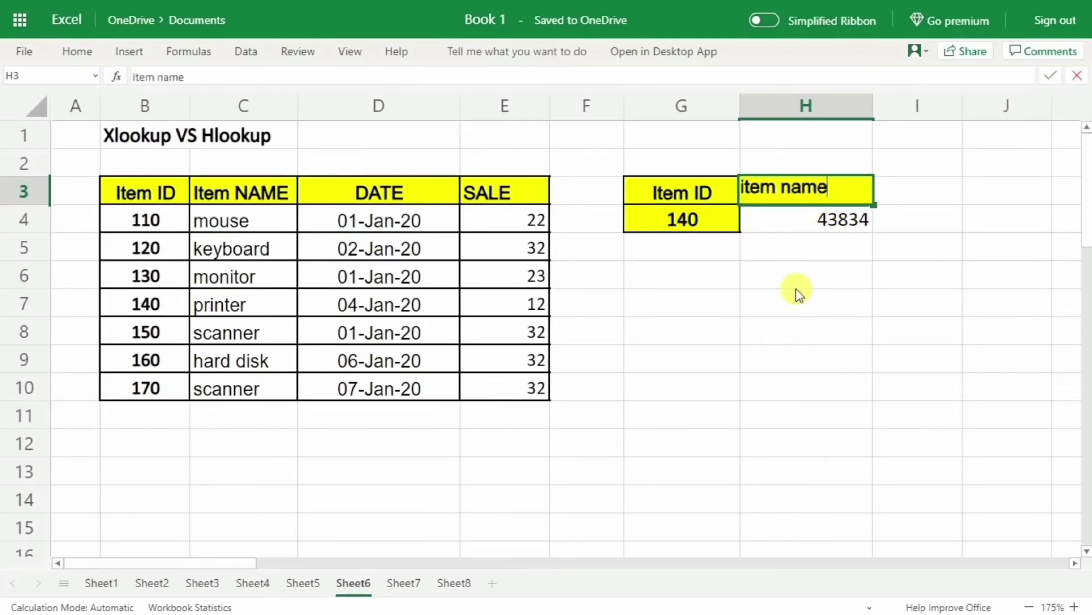
pyautogui.press('Return')
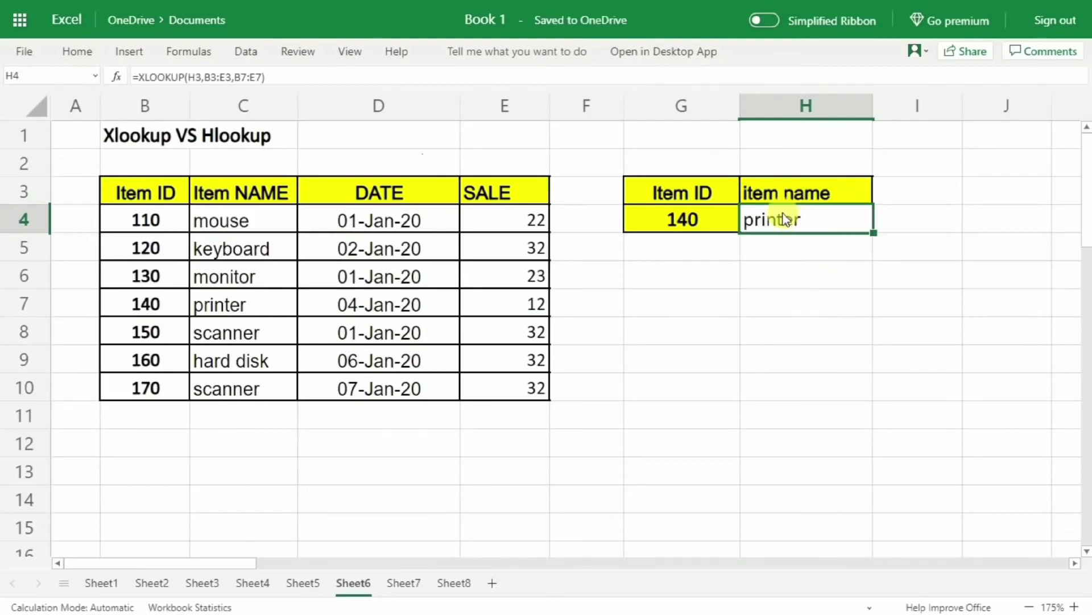
pyautogui.moveTo(165, 192); pyautogui.dragTo(231, 302)
pyautogui.click(228, 304)
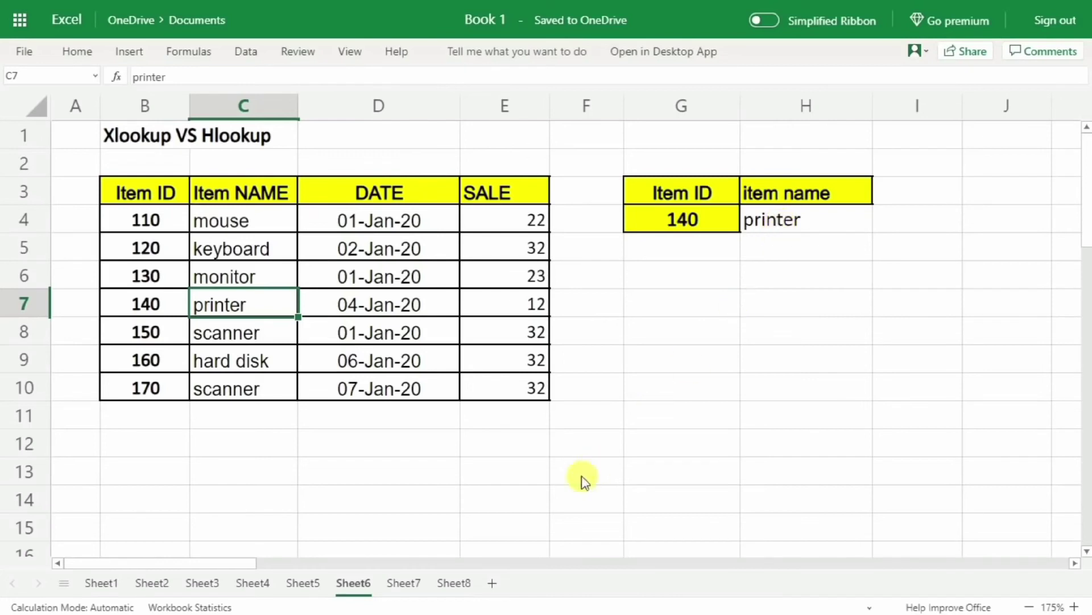
# - Open Sheet7 for the Two Way Lookup example, review its month headings and IDs, and clear the existing formula from I4
pyautogui.click(395, 583)
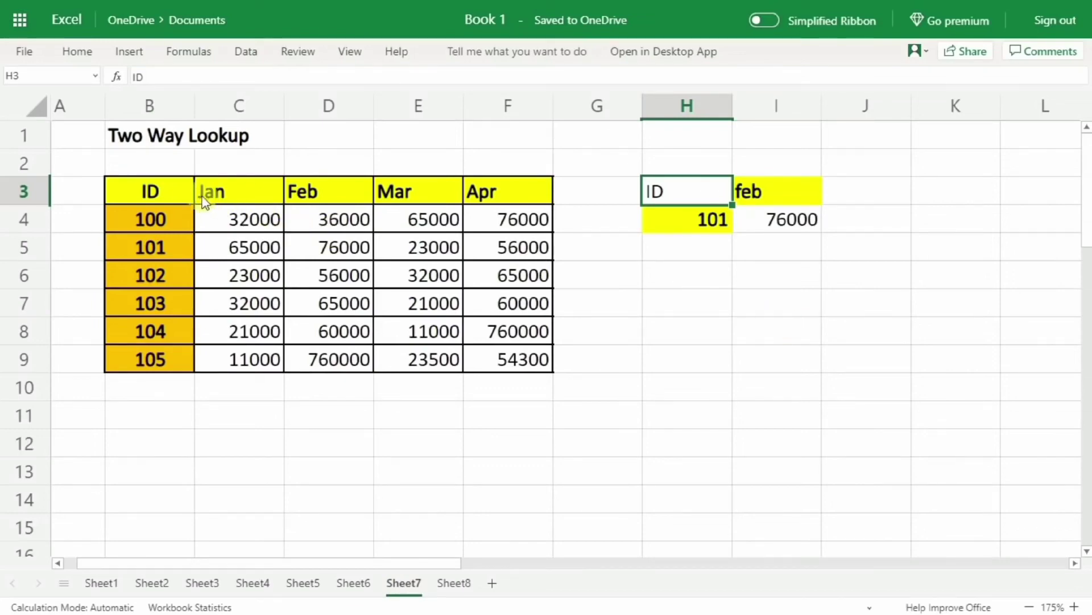
pyautogui.moveTo(181, 192); pyautogui.dragTo(388, 190)
pyautogui.moveTo(151, 221); pyautogui.dragTo(158, 307)
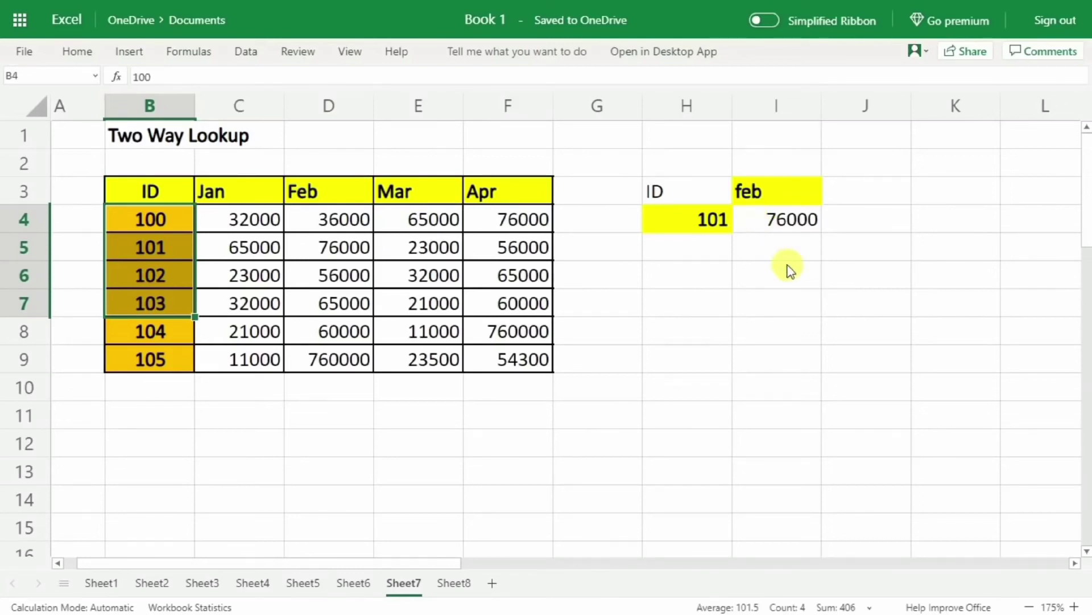
pyautogui.click(779, 224)
pyautogui.press('Delete')
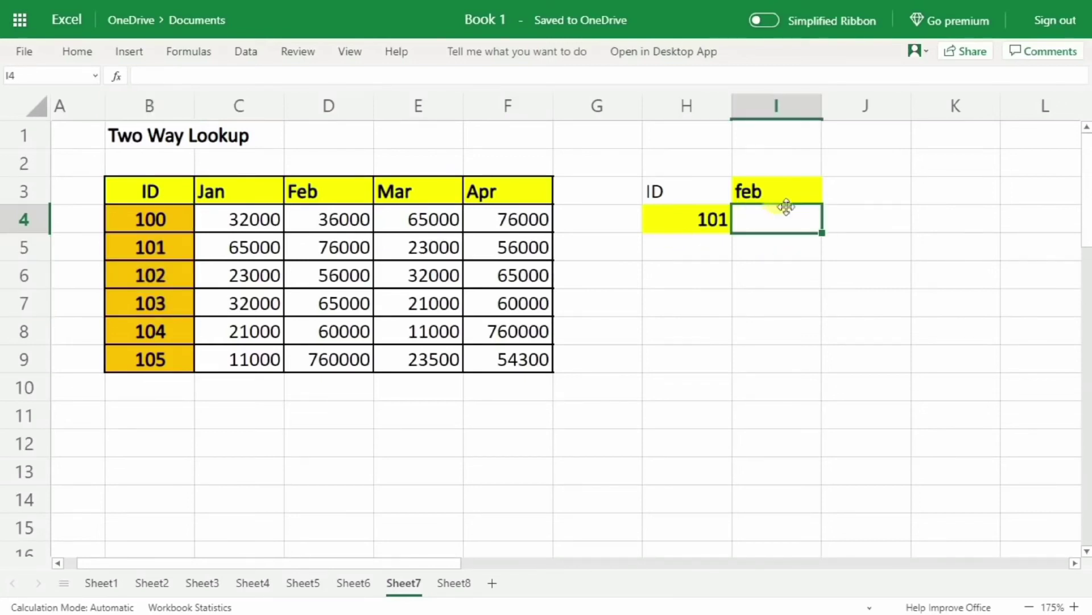
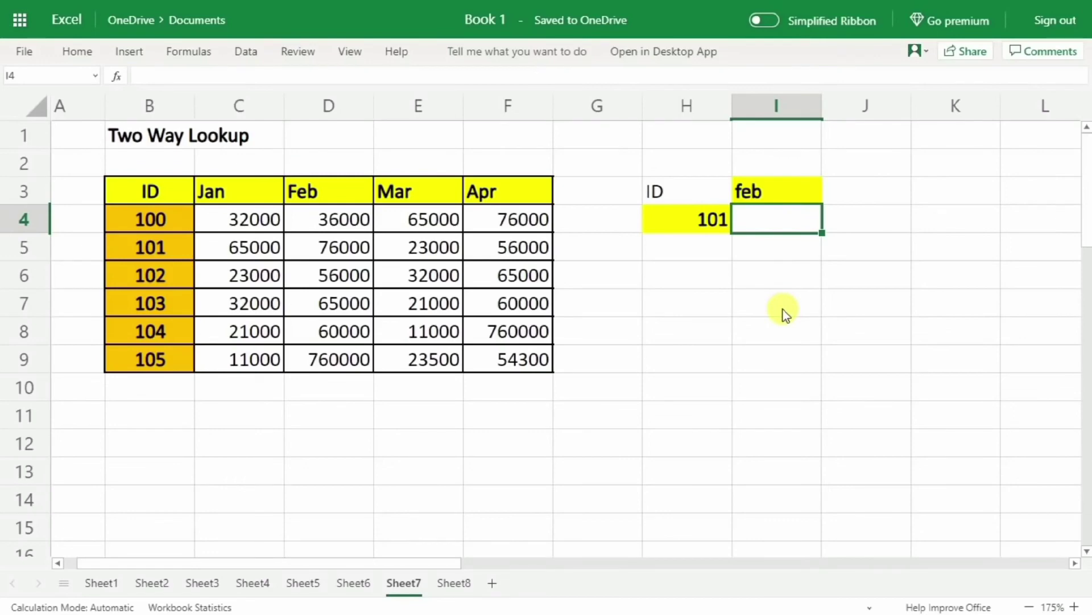
# - Enter an XLOOKUP in I4 that finds the ID in H4 within B3:B9 and returns the month values from C3:F9
pyautogui.write('=xl')
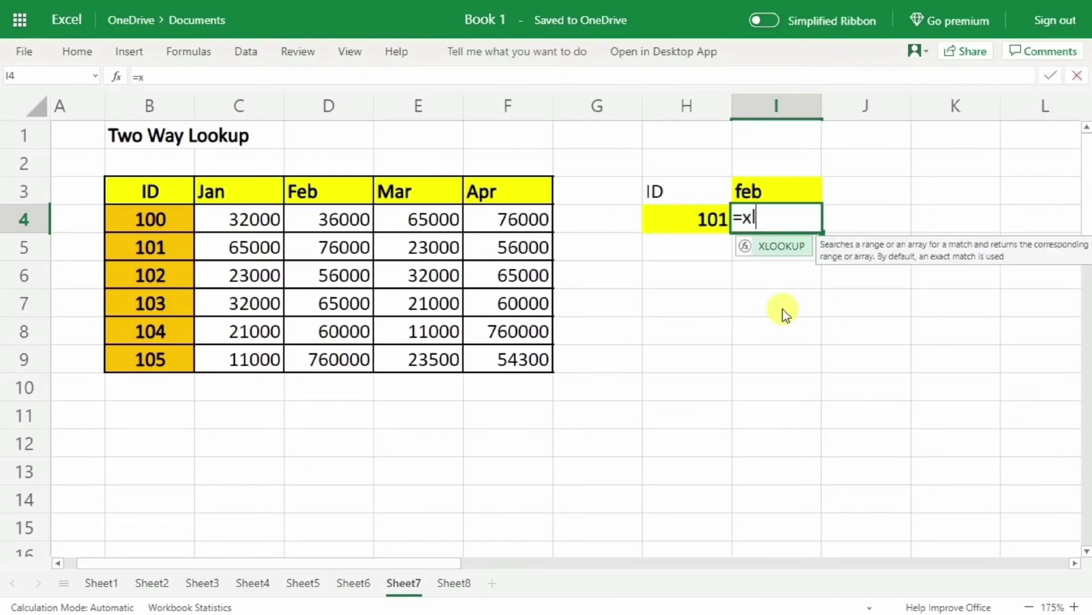
pyautogui.write('ookup')
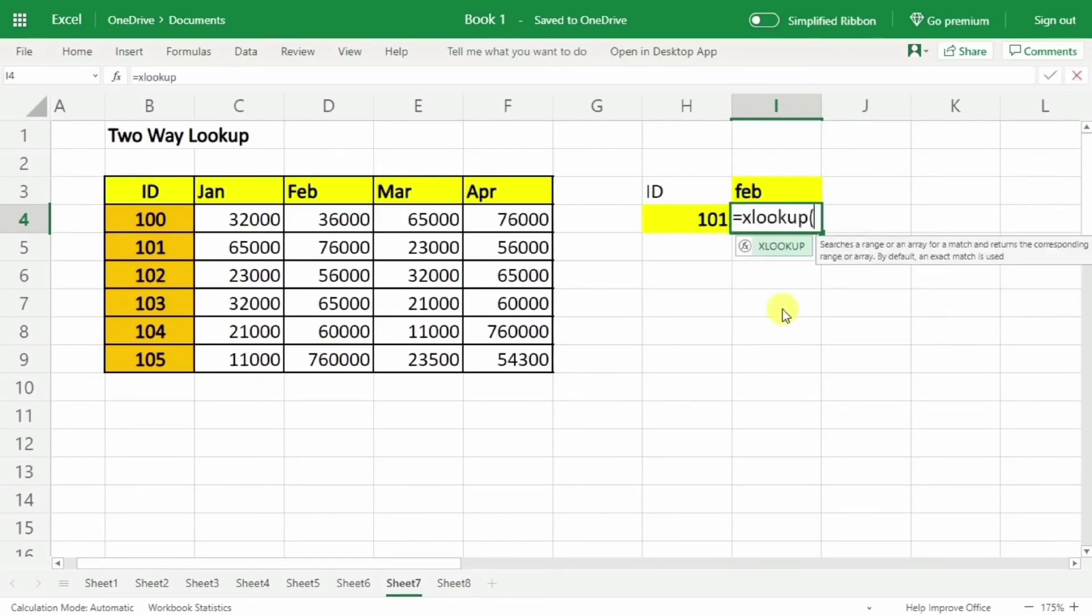
pyautogui.write('(')
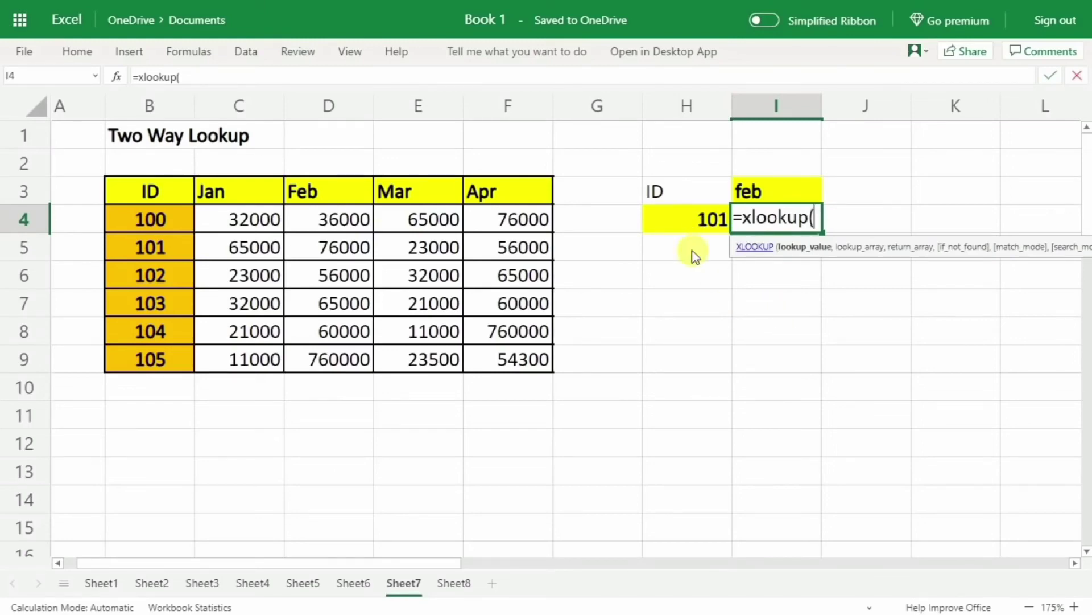
pyautogui.click(694, 221)
pyautogui.write(',')
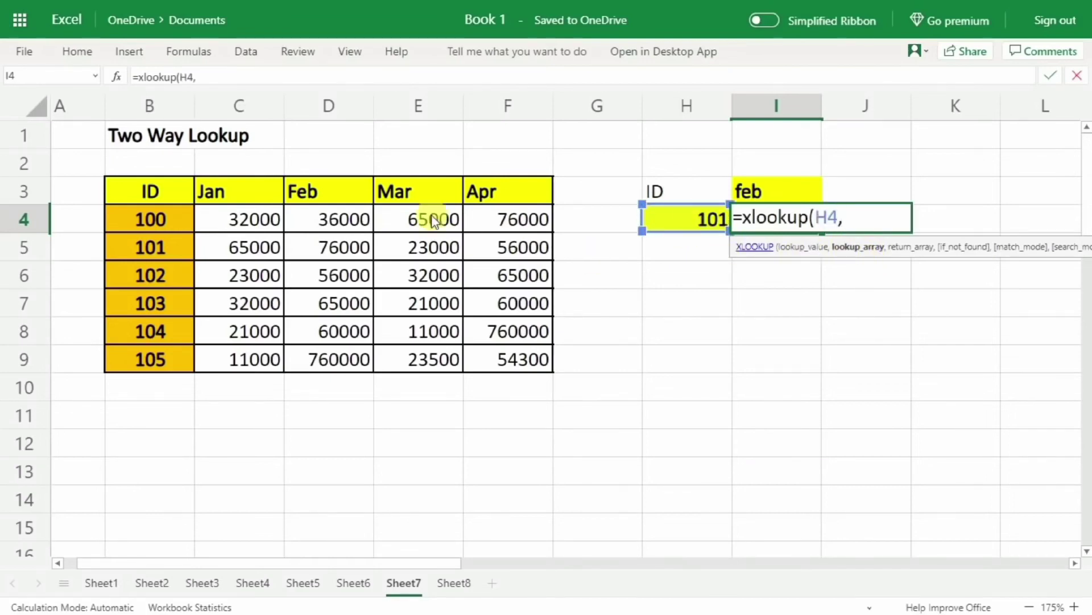
pyautogui.click(151, 191)
pyautogui.moveTo(151, 192); pyautogui.dragTo(173, 348)
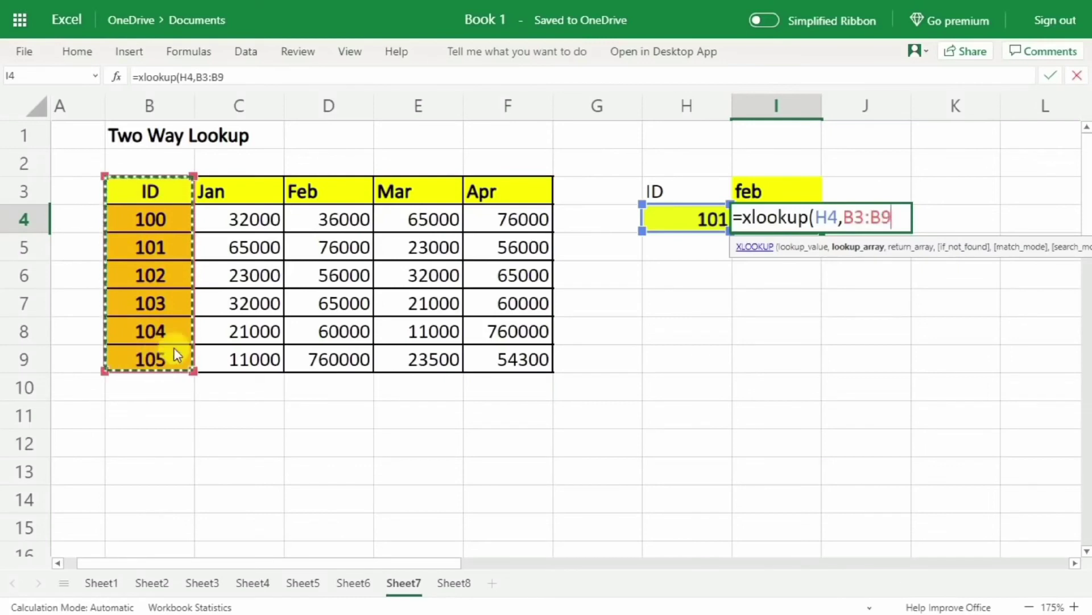
pyautogui.write(',')
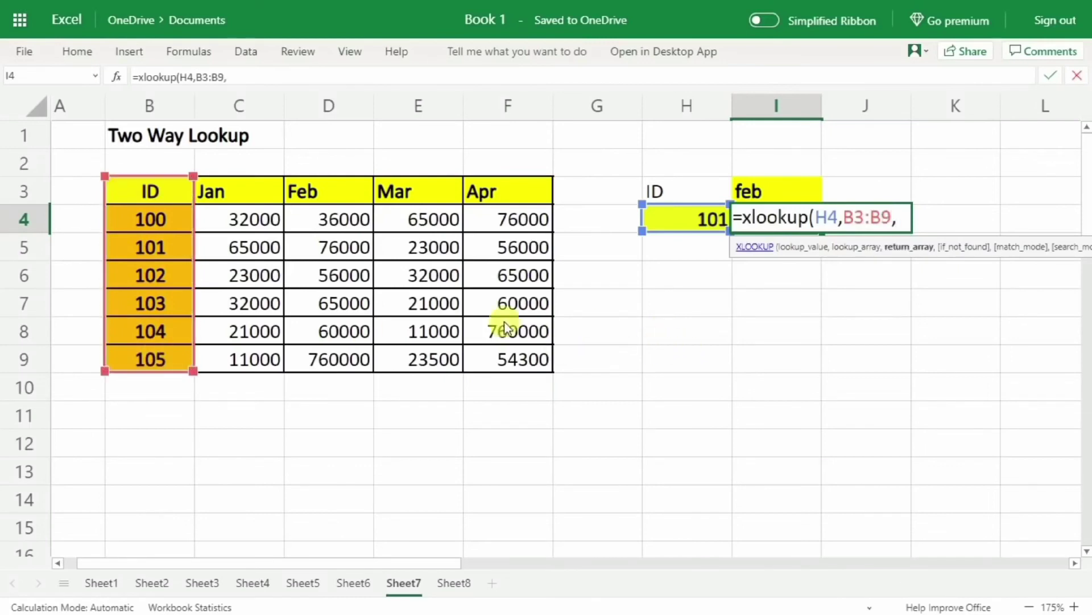
pyautogui.click(251, 202)
pyautogui.moveTo(250, 202); pyautogui.dragTo(494, 349)
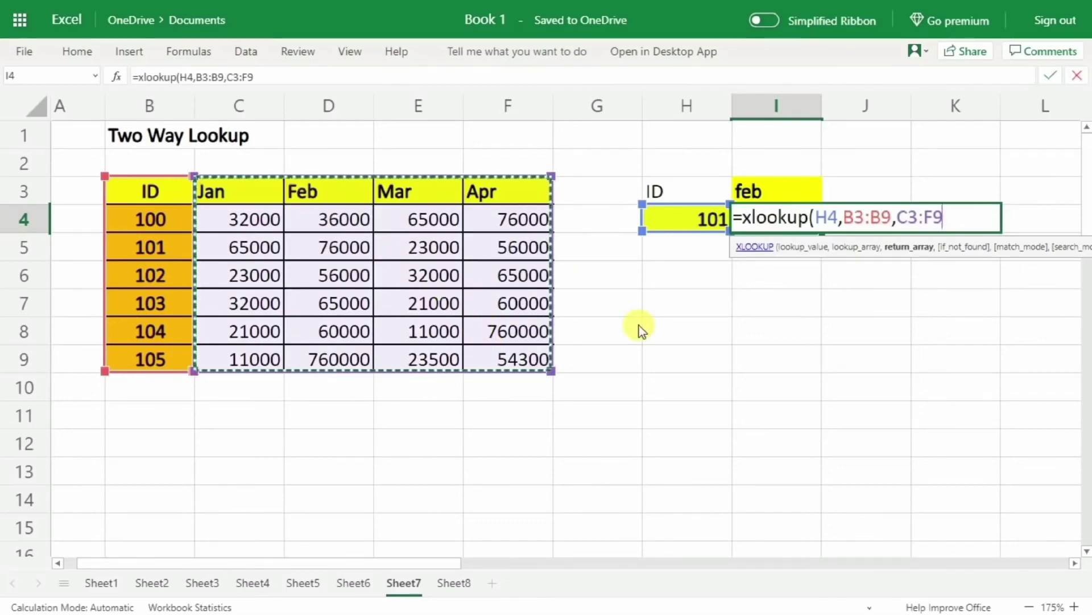
pyautogui.write(')')
pyautogui.press('Return')
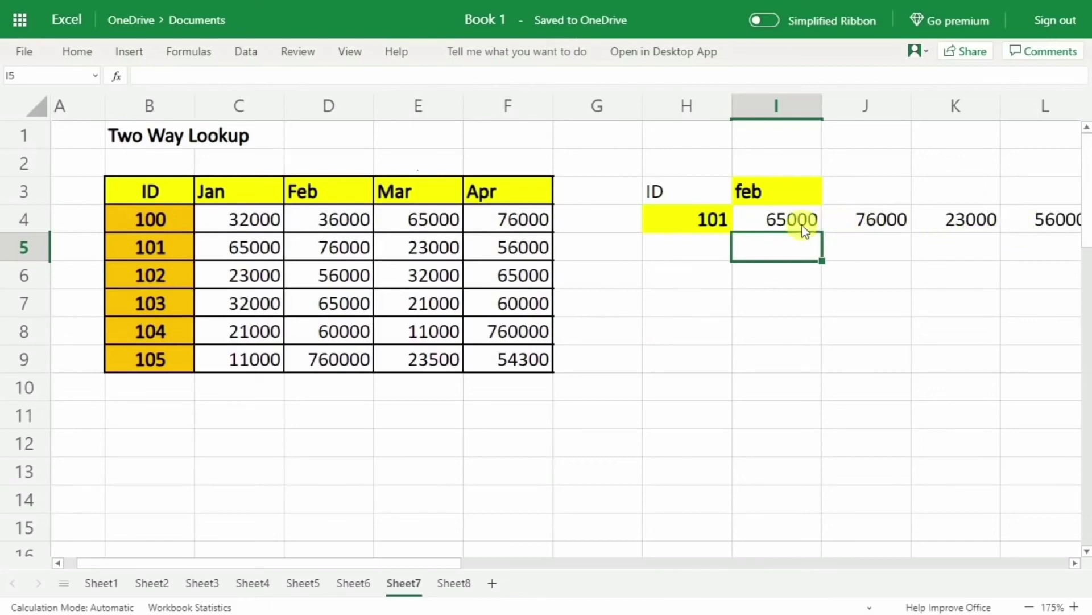
# - Copy XLOOKUP(H4,B3:B9,C3:F9) from the I4 formula and remove it, keeping only the equals sign
pyautogui.click(775, 220)
pyautogui.doubleClick(775, 220)
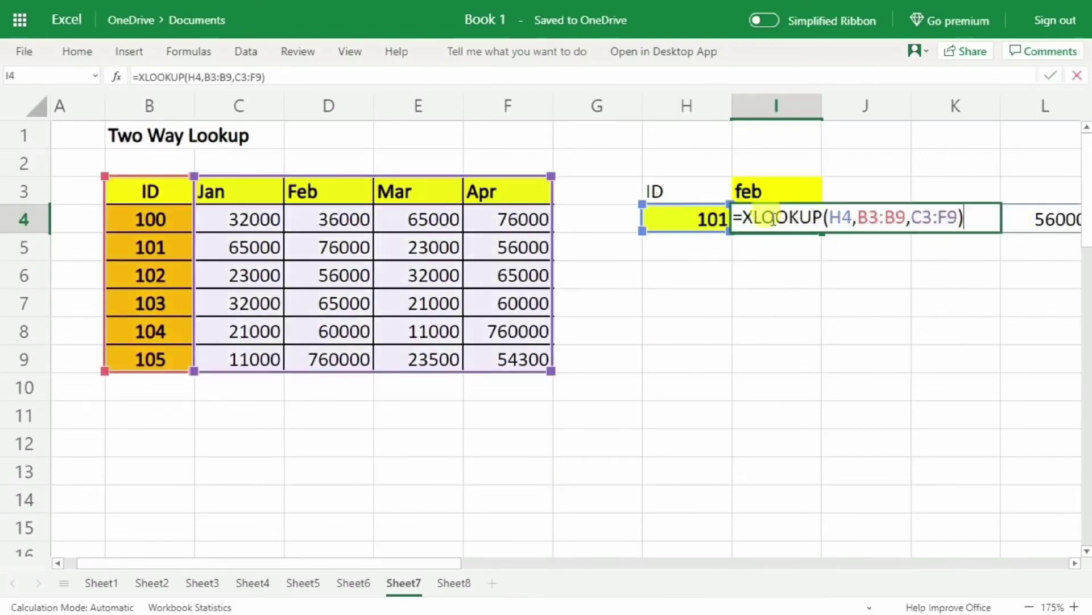
pyautogui.moveTo(746, 217); pyautogui.dragTo(976, 214)
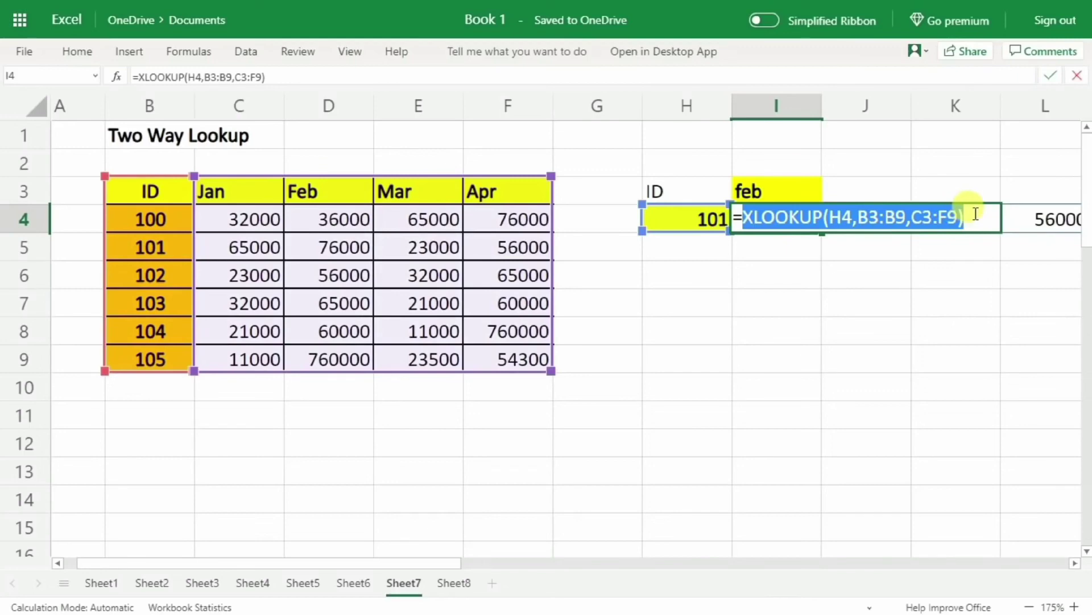
pyautogui.hotkey('ctrl', 'c')
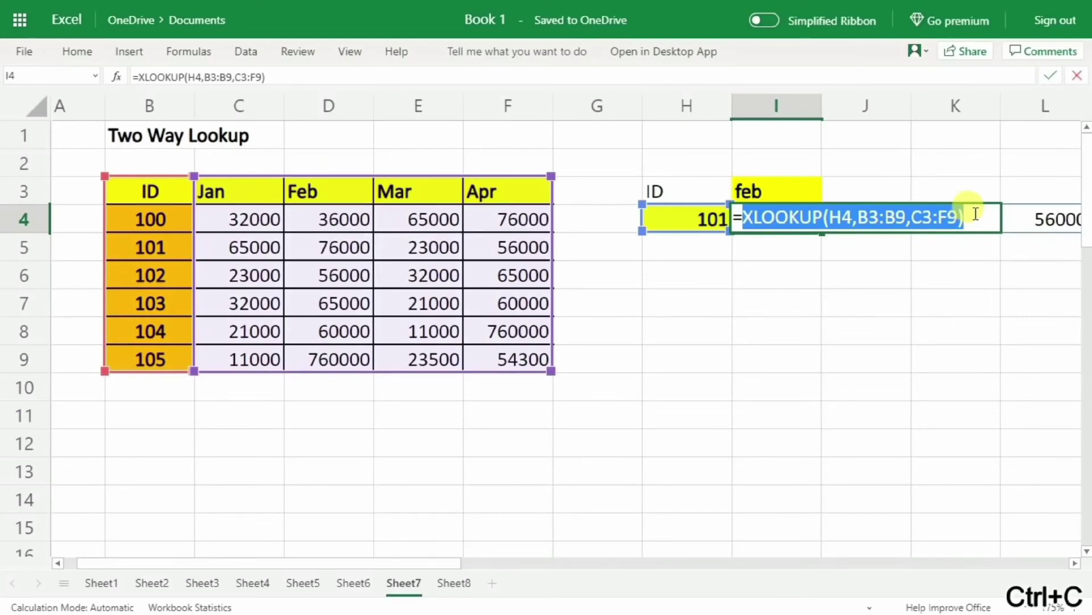
pyautogui.press('BackSpace')
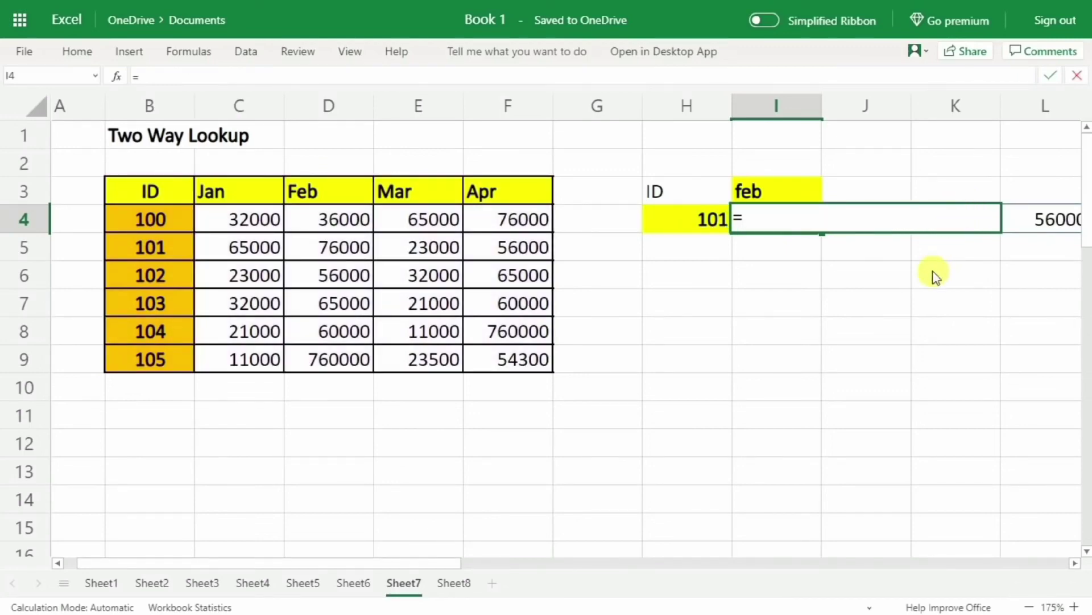
# - Enter a nested XLOOKUP in I4 that finds I3 in C3:F3 and returns from the copied XLOOKUP(H4,B3:B9,C3:F9)
pyautogui.press('Return')
pyautogui.click(776, 219)
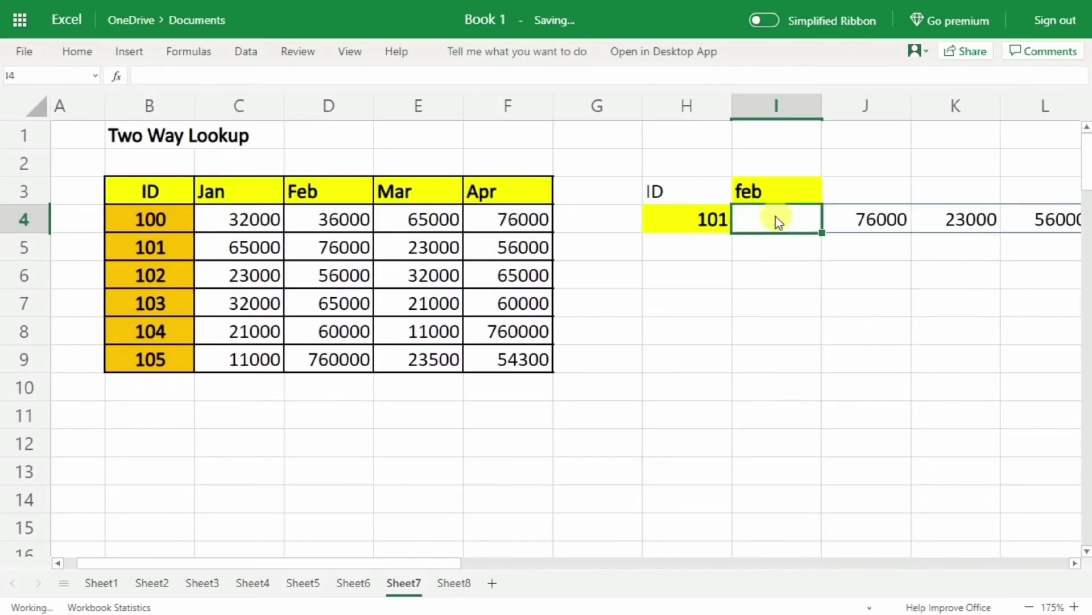
pyautogui.write('=xl')
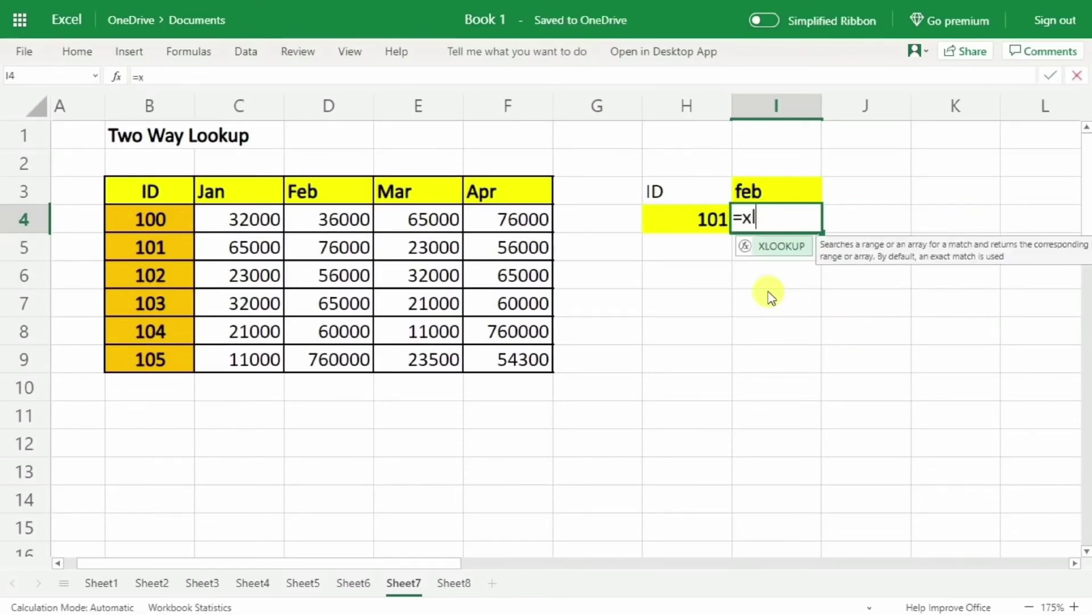
pyautogui.write('ookup(')
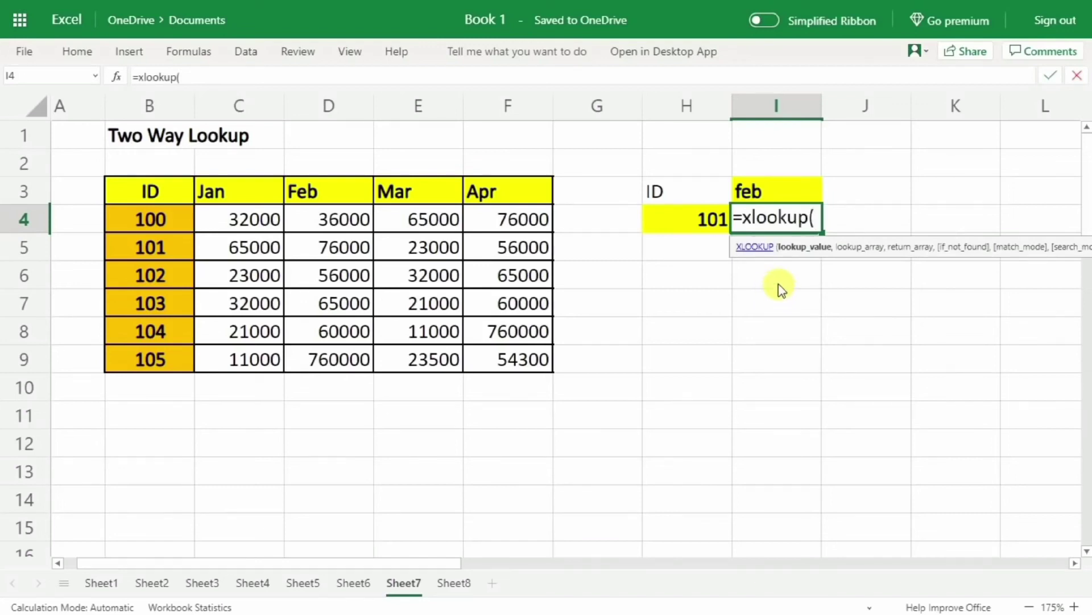
pyautogui.click(754, 191)
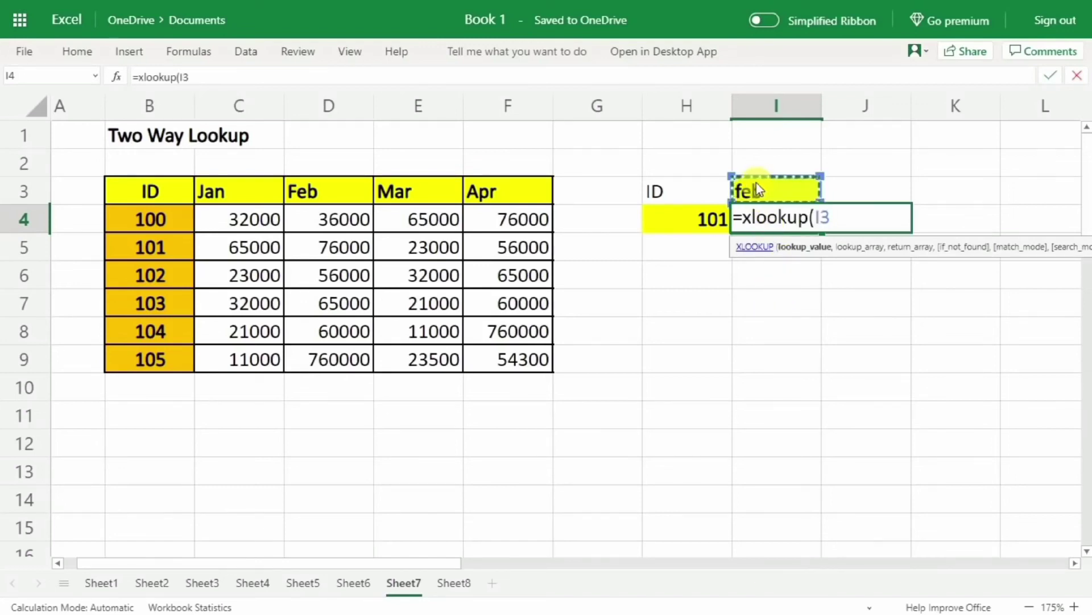
pyautogui.write(',')
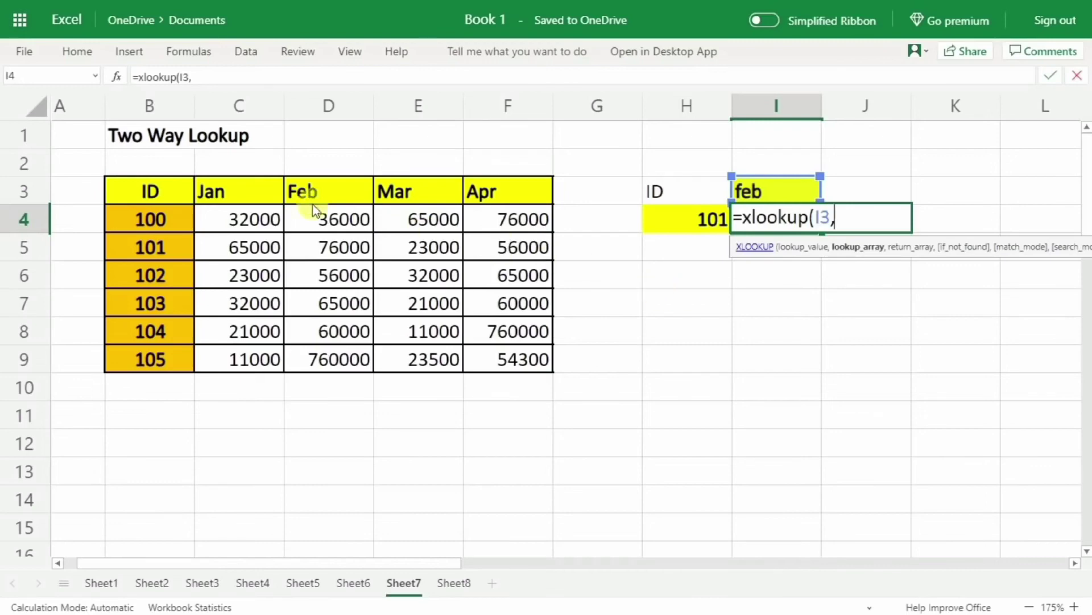
pyautogui.moveTo(214, 183); pyautogui.dragTo(468, 178)
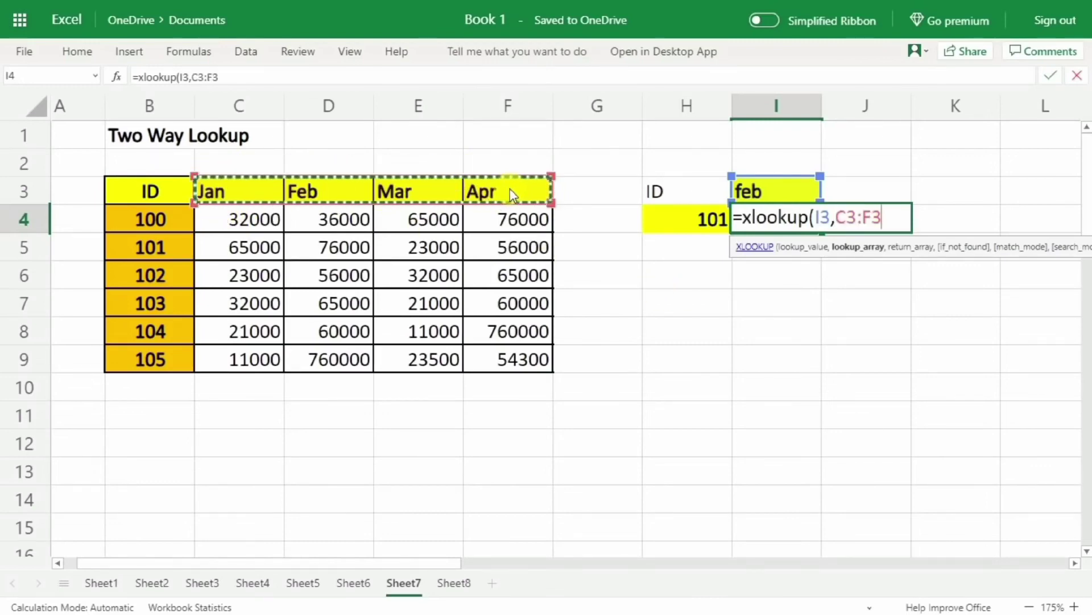
pyautogui.write(',')
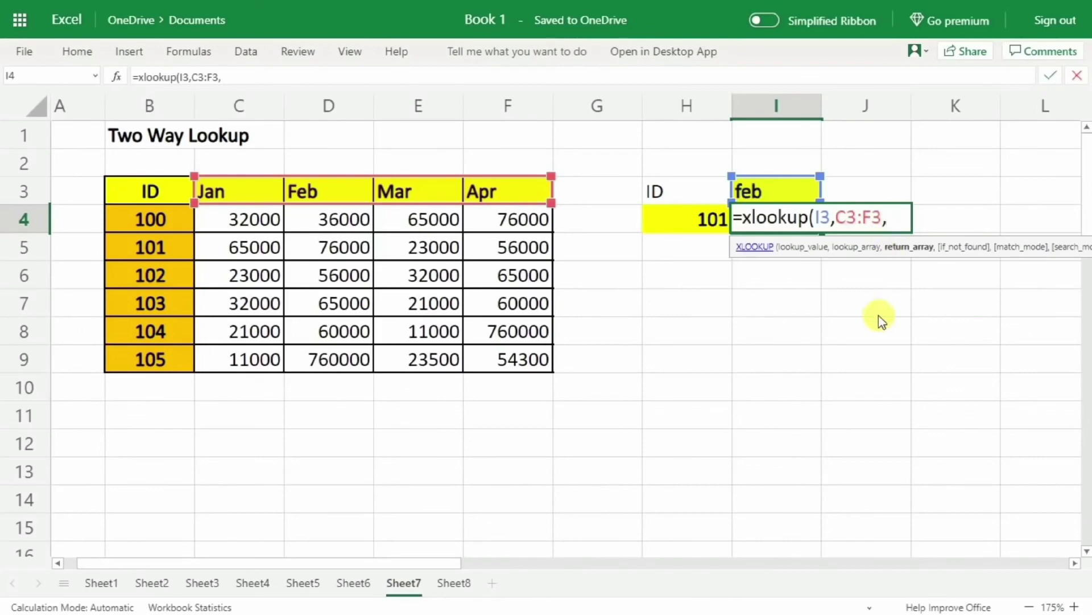
pyautogui.hotkey('ctrl', 'v')
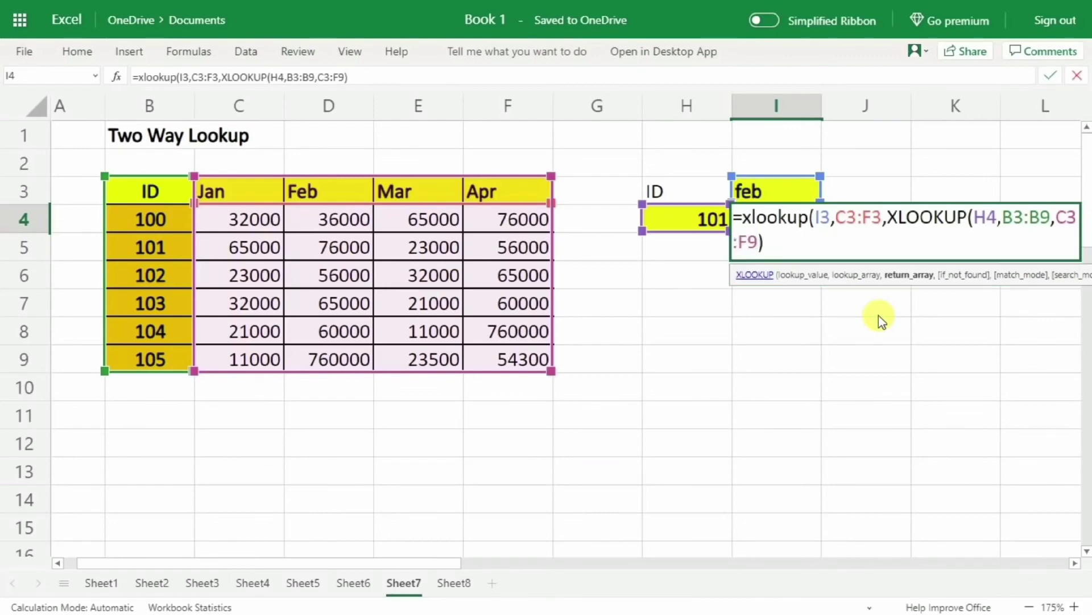
pyautogui.write(')')
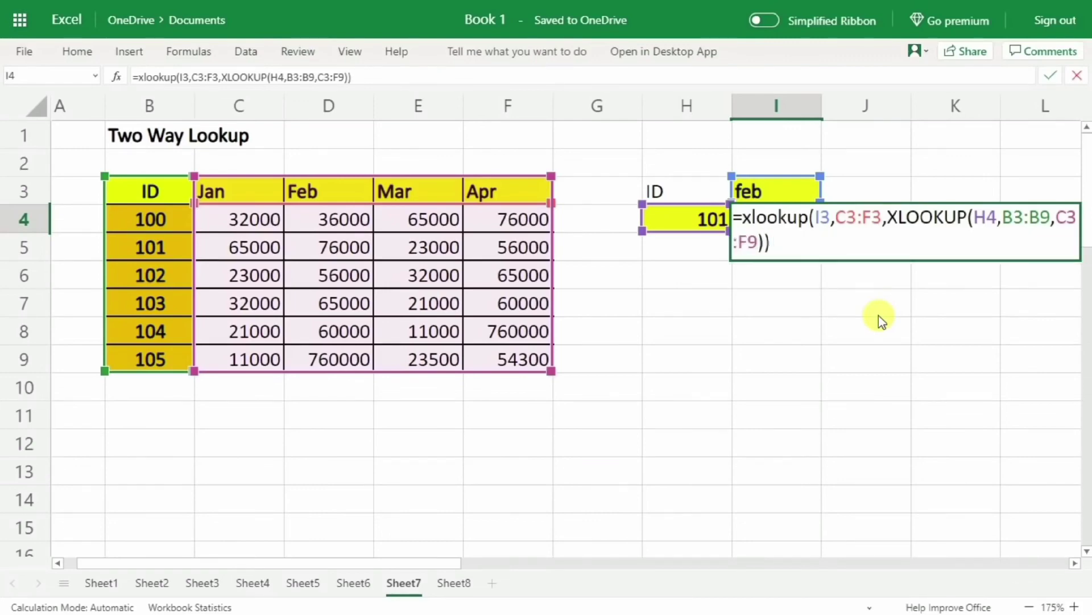
pyautogui.press('Return')
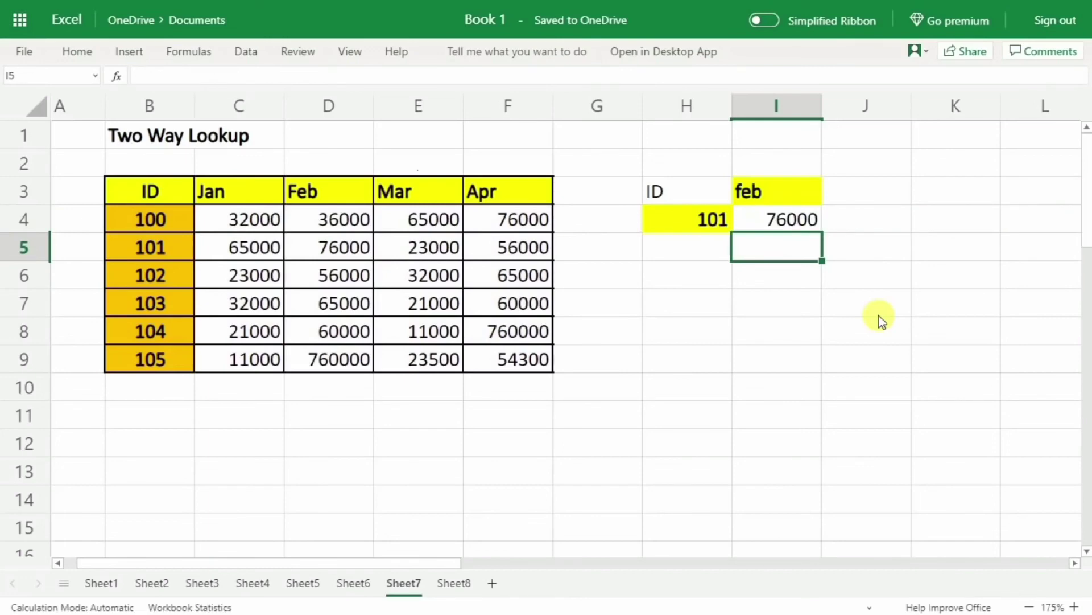
# - Compare the I4 result with the Feb value for ID 101 in the table
pyautogui.click(768, 191)
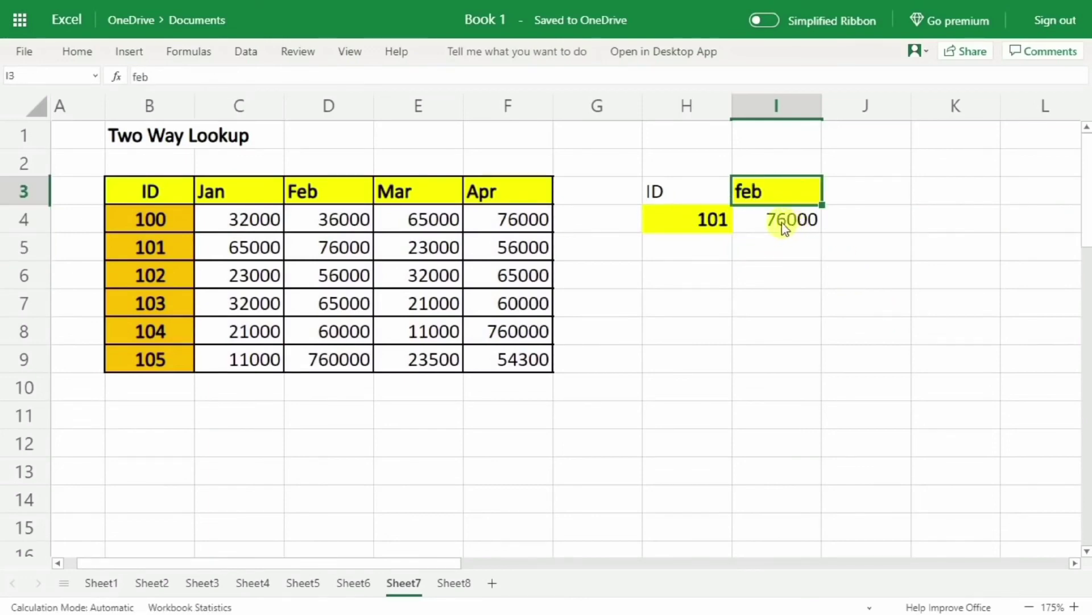
pyautogui.click(763, 217)
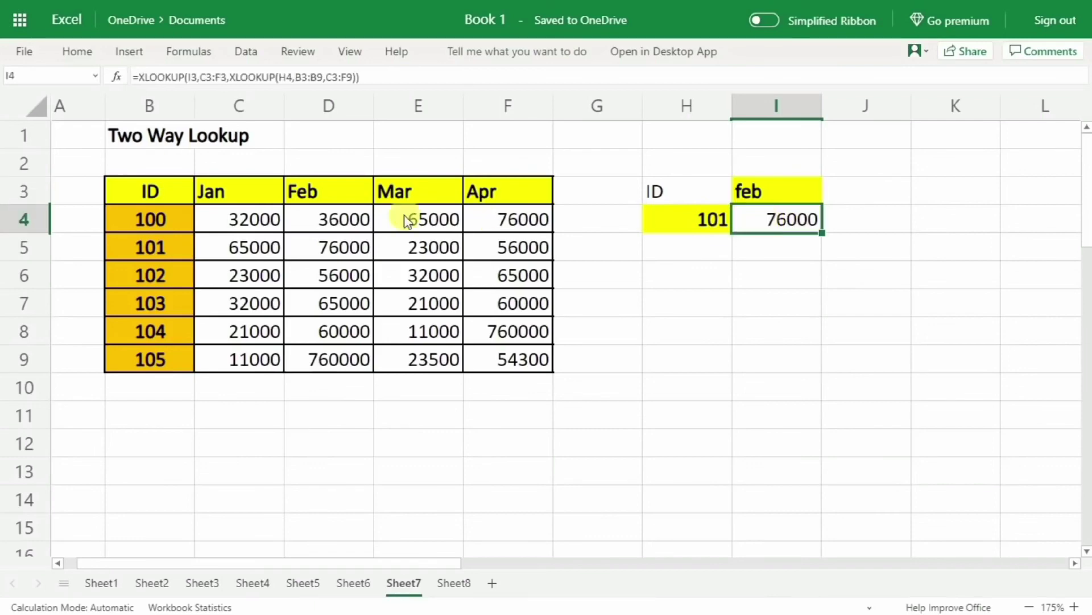
pyautogui.click(355, 188)
pyautogui.click(346, 218)
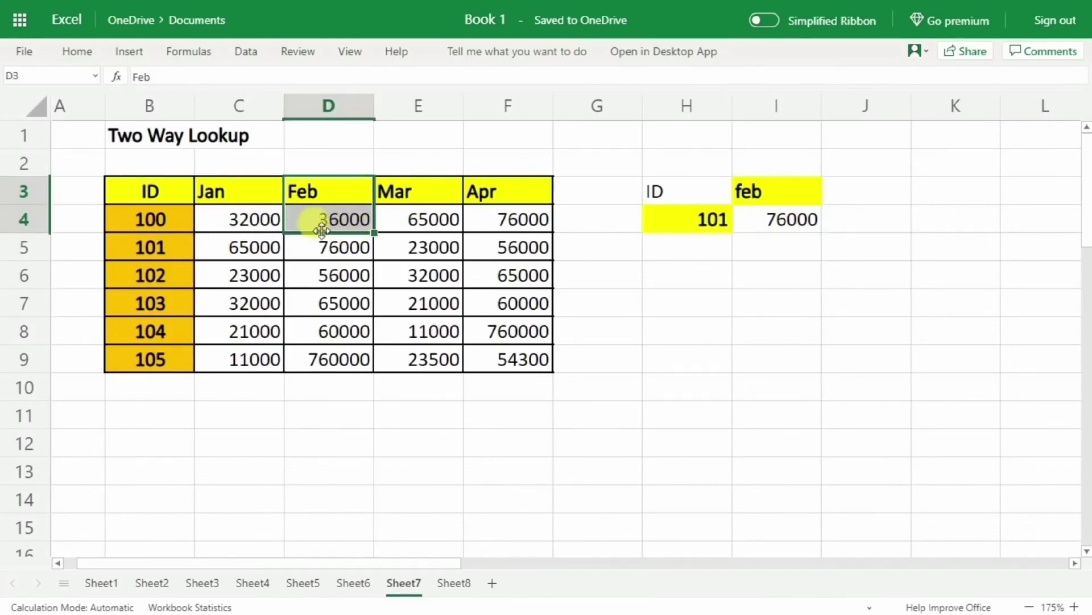
pyautogui.moveTo(318, 219); pyautogui.dragTo(336, 246)
pyautogui.click(346, 248)
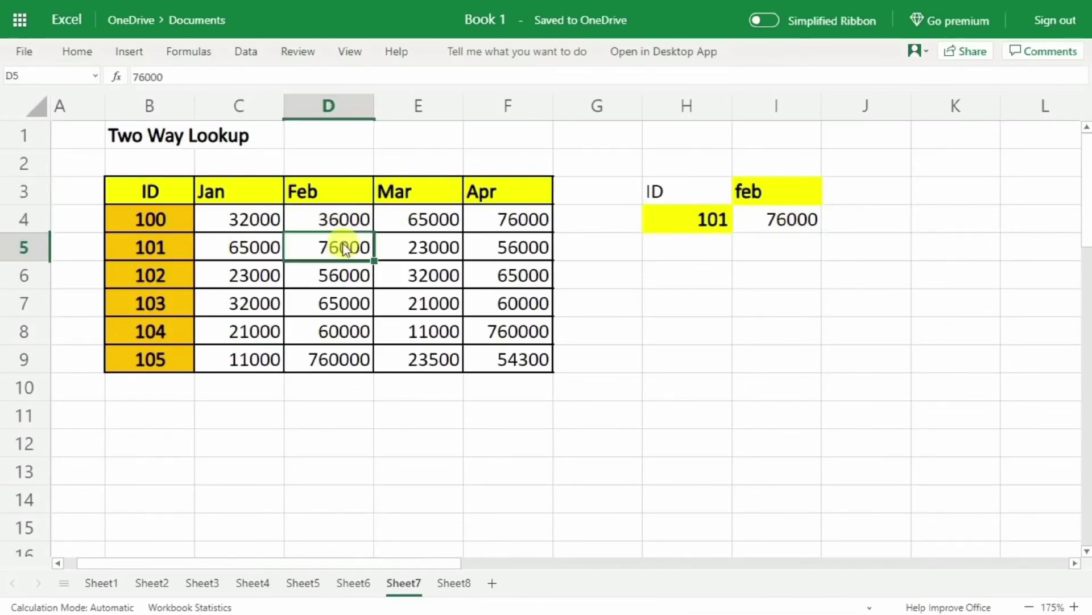
# - Change the lookup month in I3 to mar and compare the result with ID 101's Mar value in the table
pyautogui.click(775, 193)
pyautogui.write('mar')
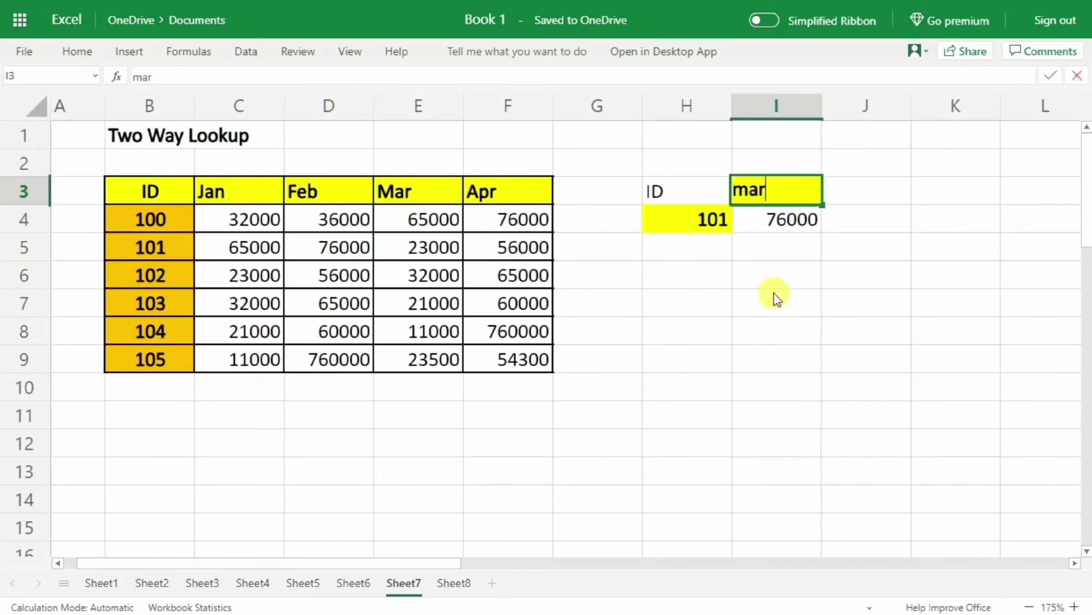
pyautogui.press('Return')
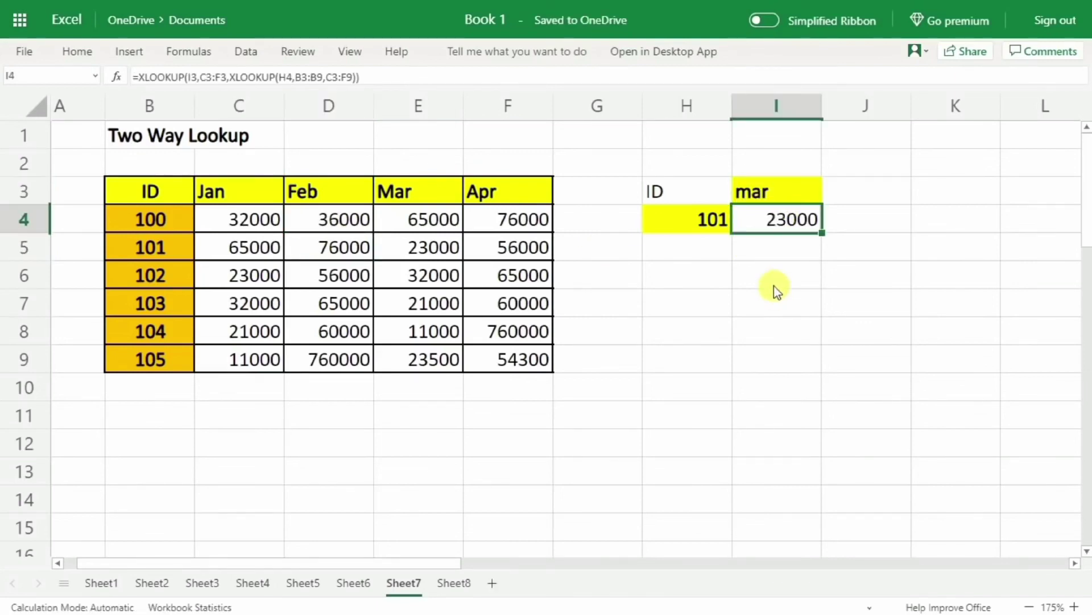
pyautogui.moveTo(395, 191); pyautogui.dragTo(391, 247)
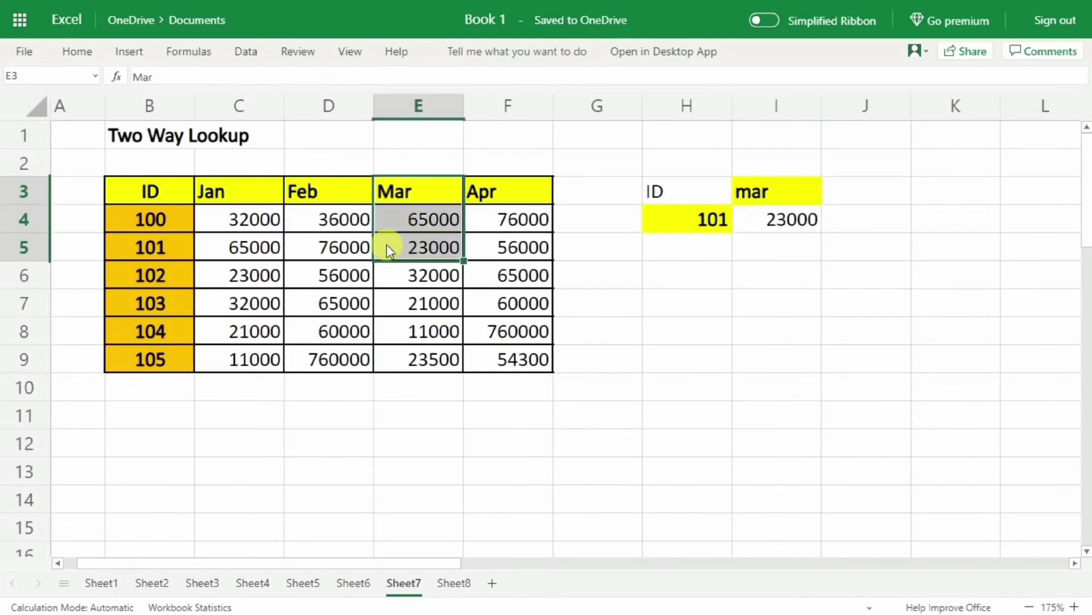
pyautogui.click(412, 246)
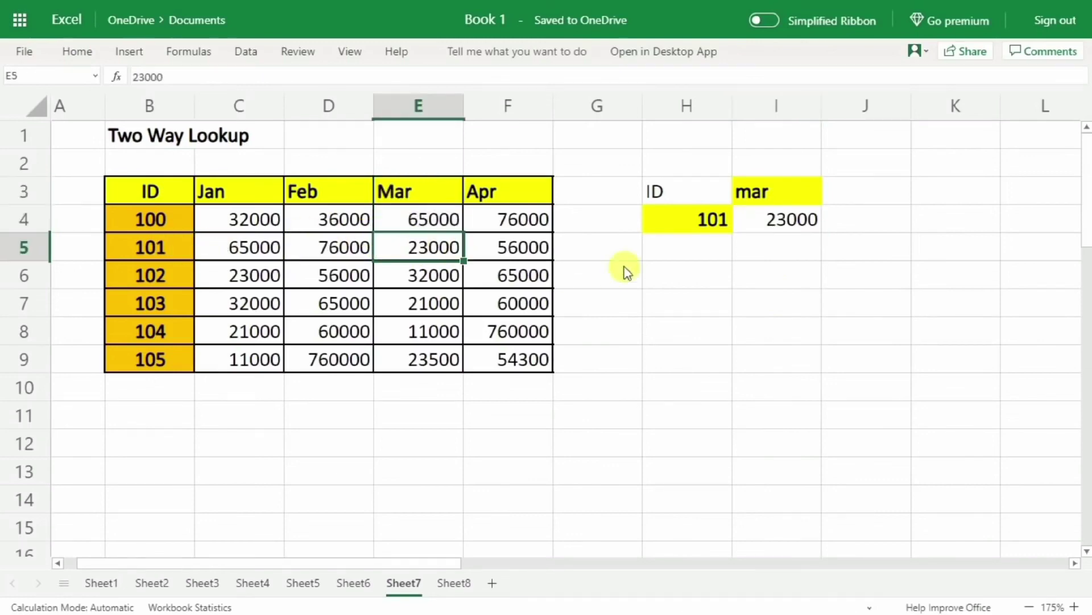
# - Set the lookup ID in H4 to 105 and check the I4 result and its nested formula against the Mar column
pyautogui.click(671, 227)
pyautogui.write('10')
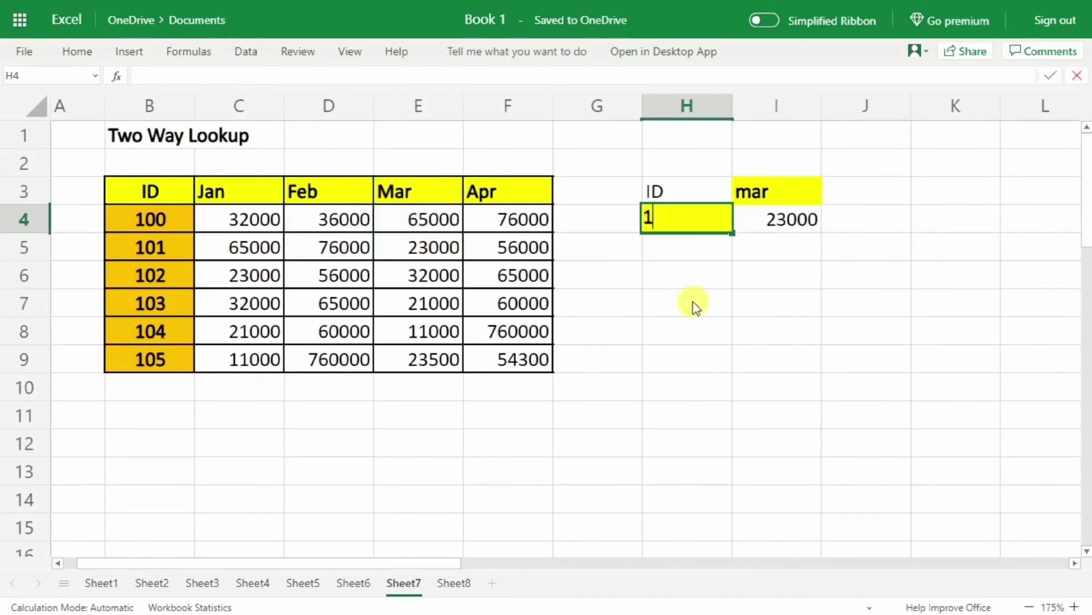
pyautogui.press('Return')
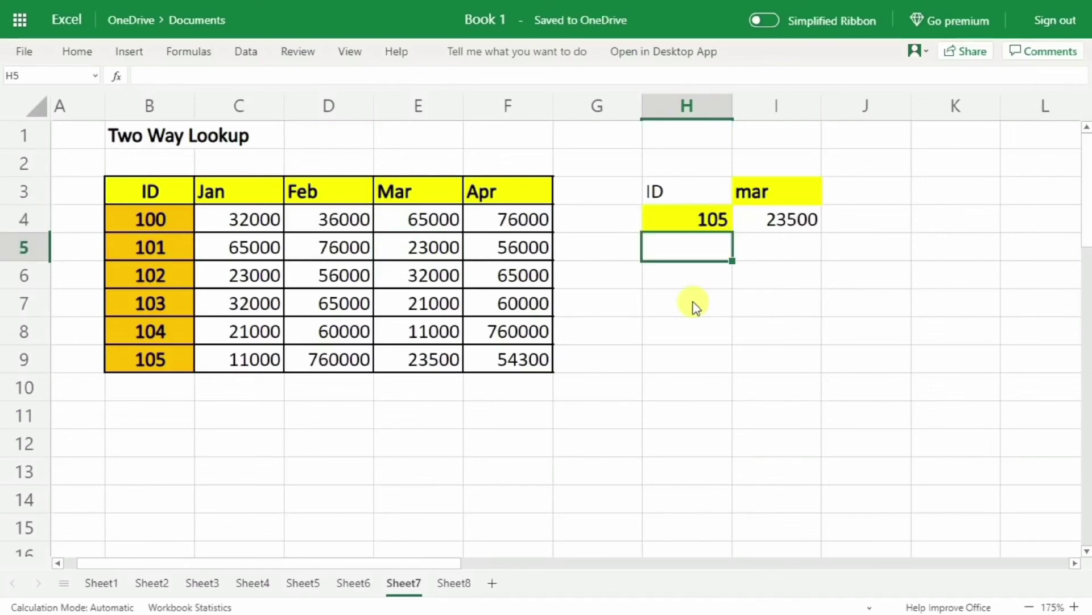
pyautogui.click(770, 221)
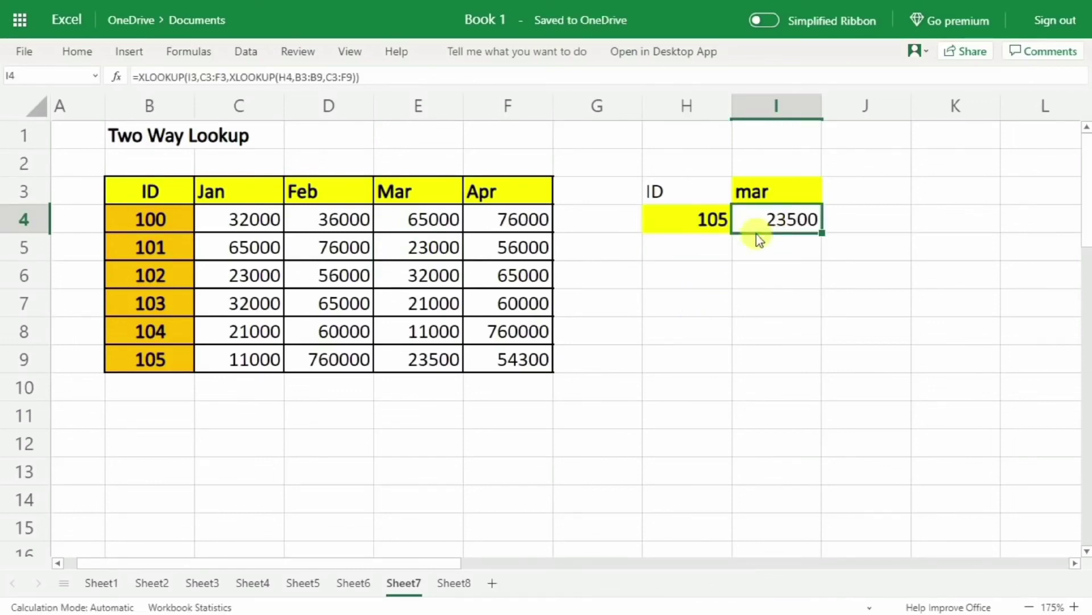
pyautogui.moveTo(401, 193); pyautogui.dragTo(390, 360)
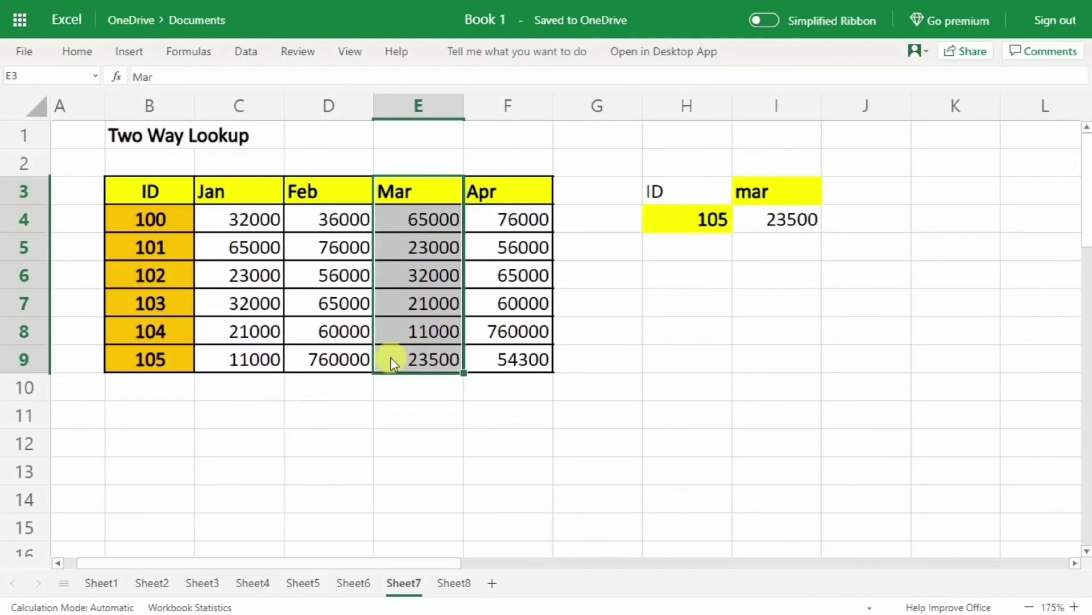
pyautogui.click(405, 358)
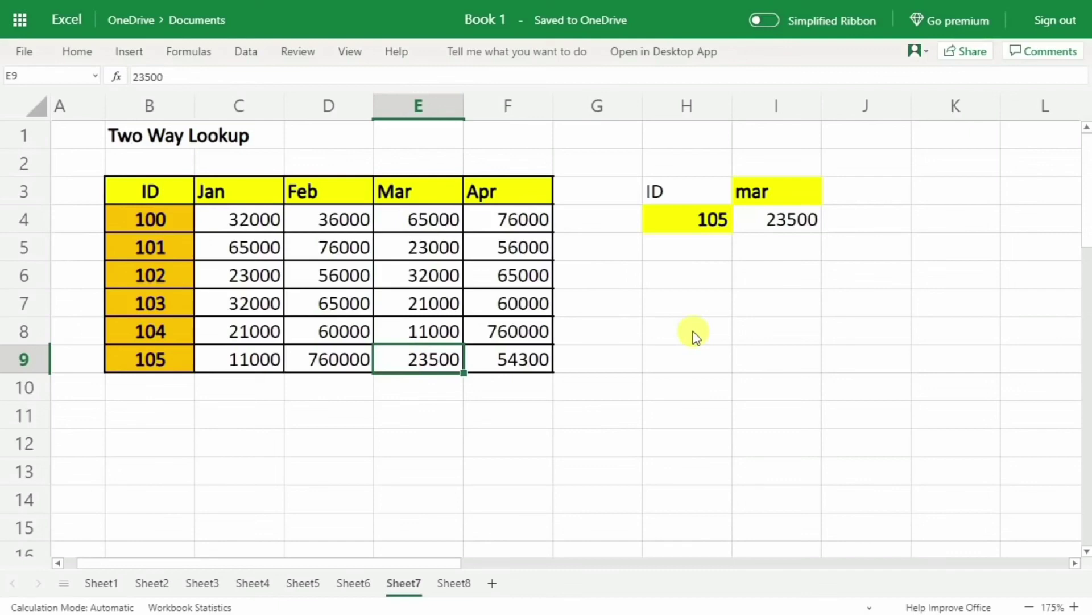
pyautogui.doubleClick(776, 220)
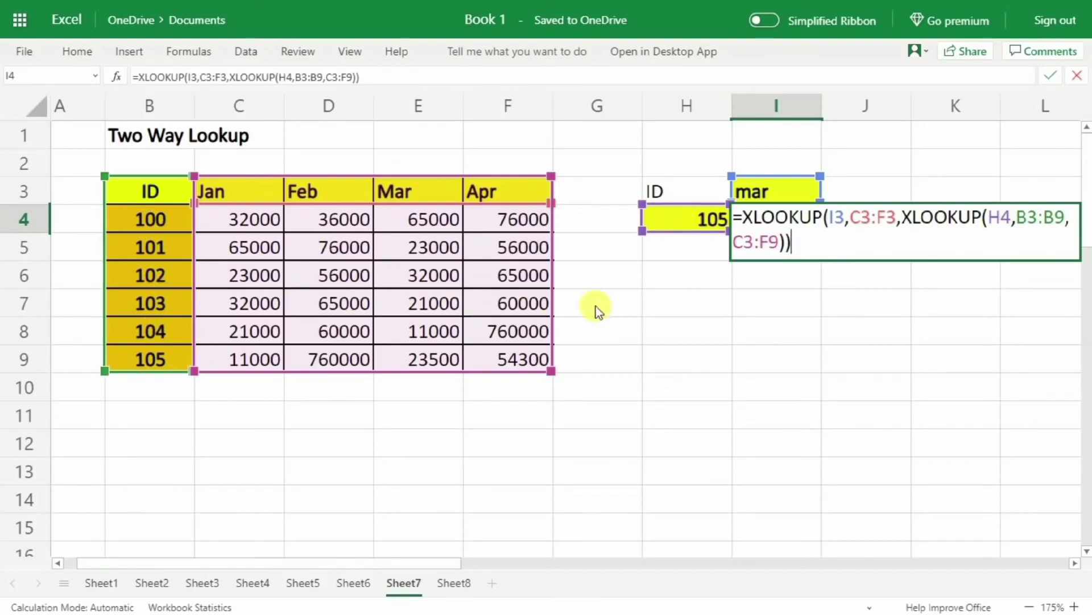
pyautogui.press('Return')
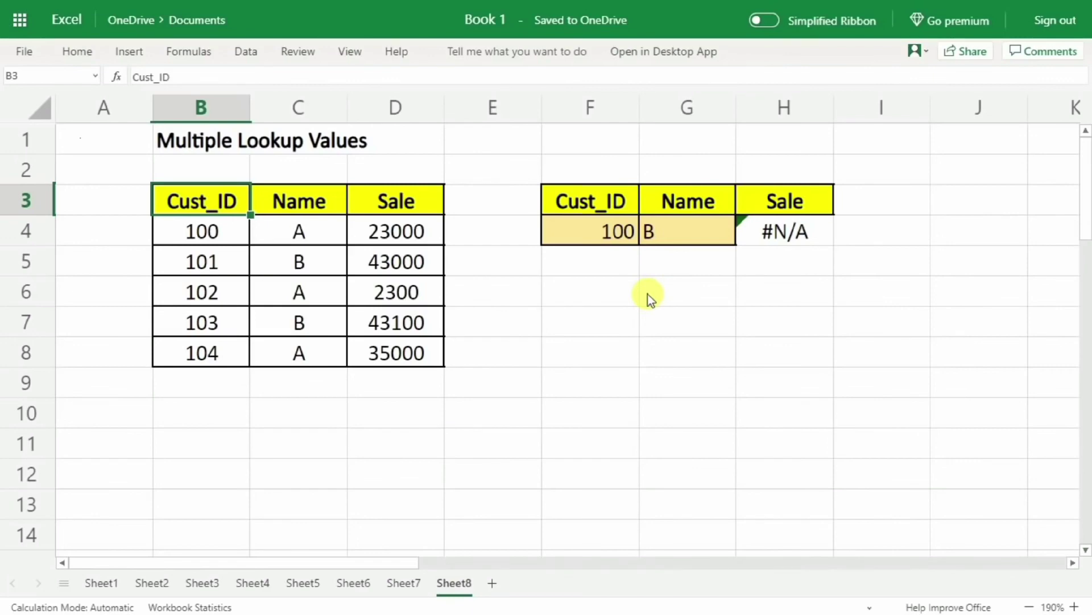
# - Open Sheet8 for the Multiple Lookup Values example, review its Cust_ID and Name columns, and clear the existing formula from H4
pyautogui.click(106, 201)
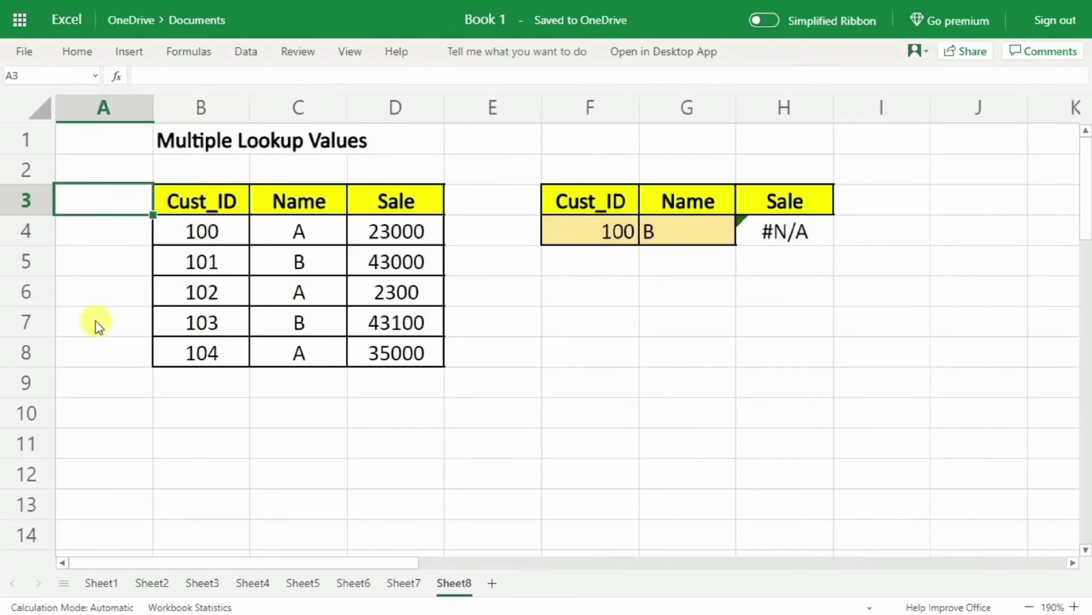
pyautogui.click(195, 228)
pyautogui.click(264, 230)
pyautogui.click(226, 226)
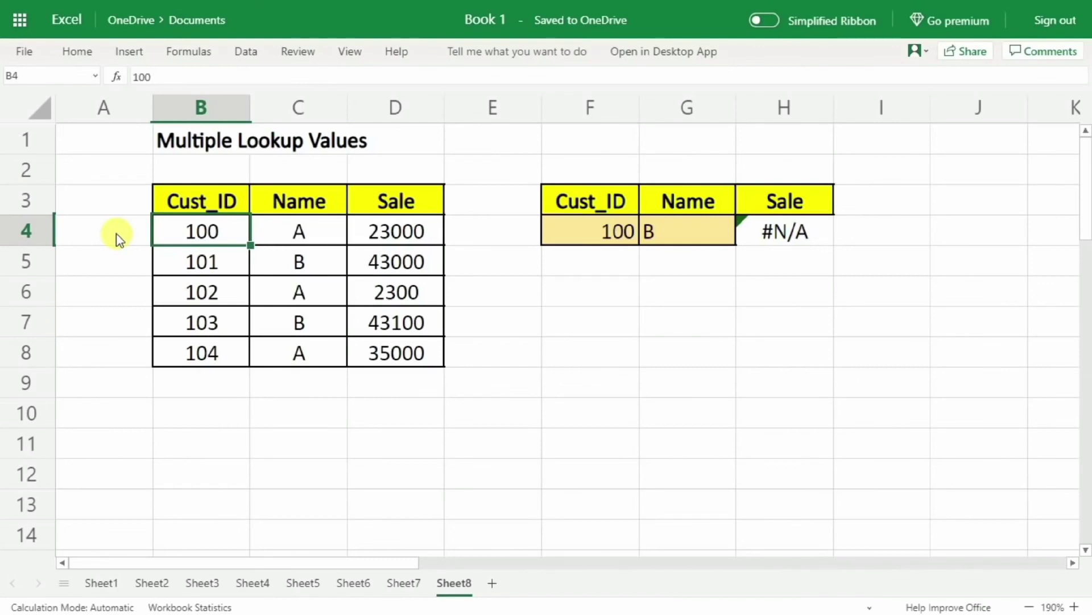
pyautogui.click(770, 231)
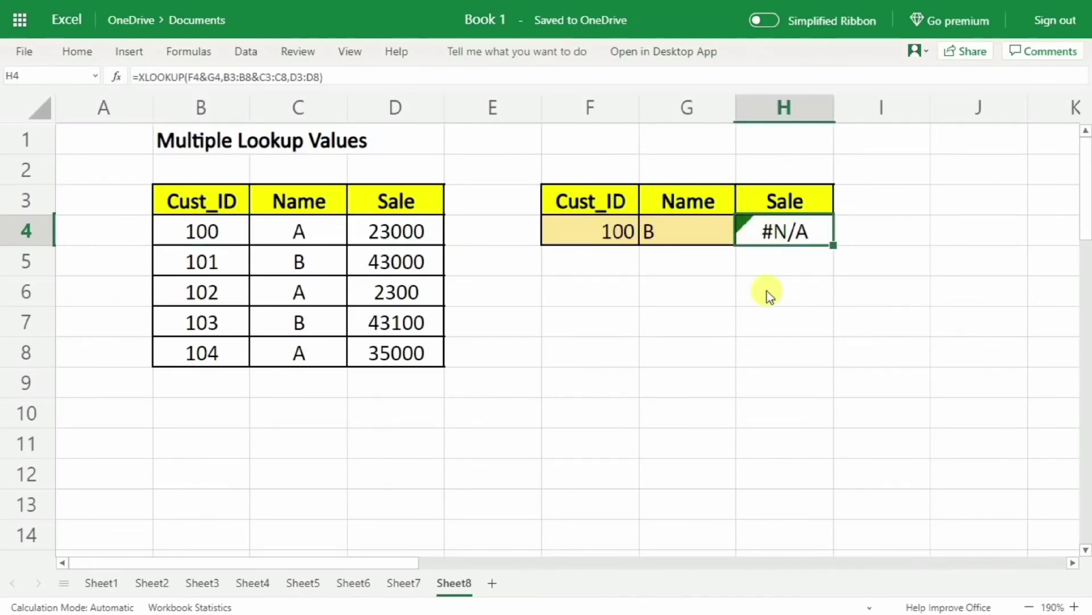
pyautogui.press('Delete')
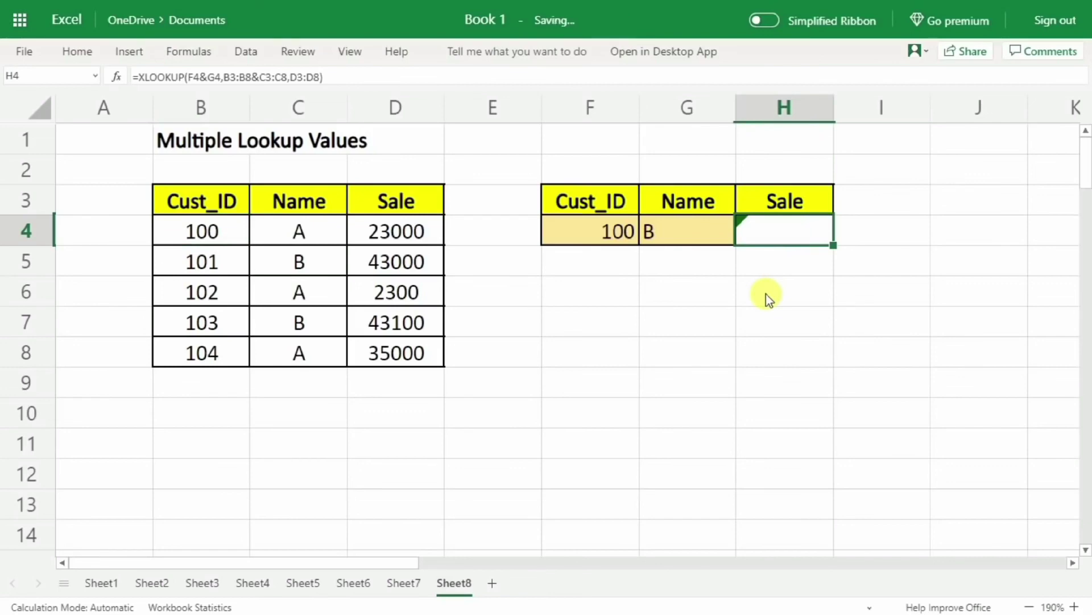
pyautogui.click(725, 341)
# - Review the Cust_ID and Name lookup cells F4 and G4, and narrow the empty columns A and E
pyautogui.click(619, 231)
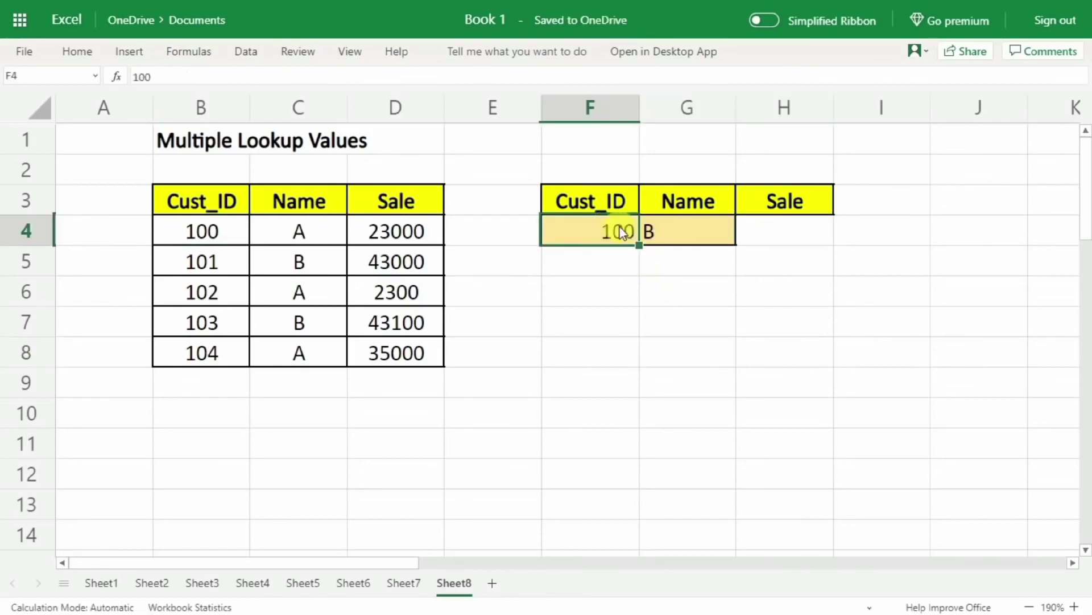
pyautogui.click(687, 232)
pyautogui.click(792, 231)
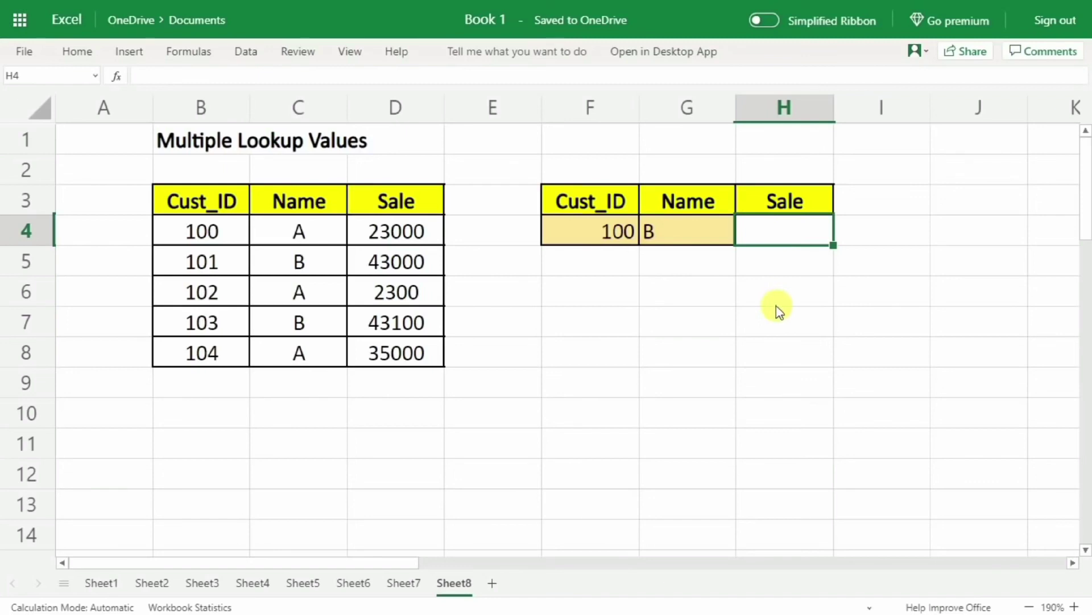
pyautogui.moveTo(153, 108); pyautogui.dragTo(80, 119)
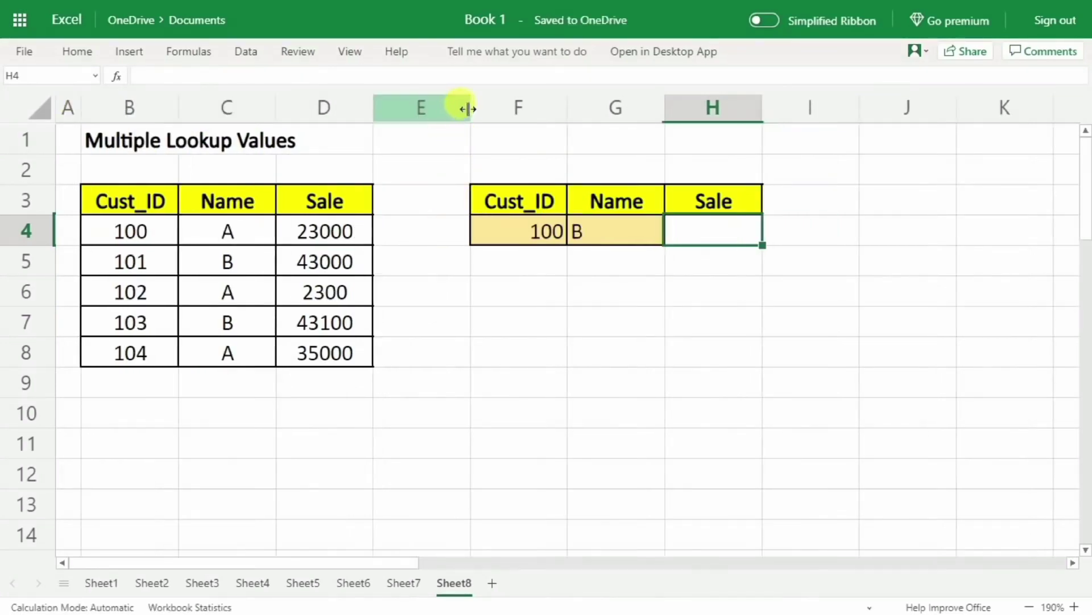
pyautogui.moveTo(468, 109); pyautogui.dragTo(399, 114)
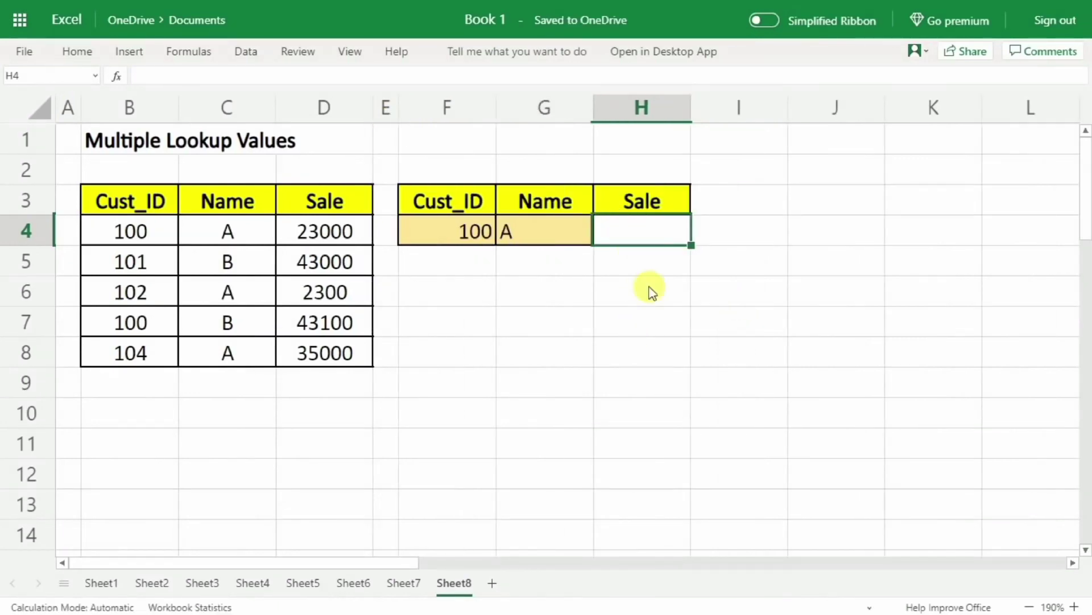
# - Start an XLOOKUP formula in H4 with the combined Cust_ID and Name cells F4&G4 as the lookup value
pyautogui.write('=xloo')
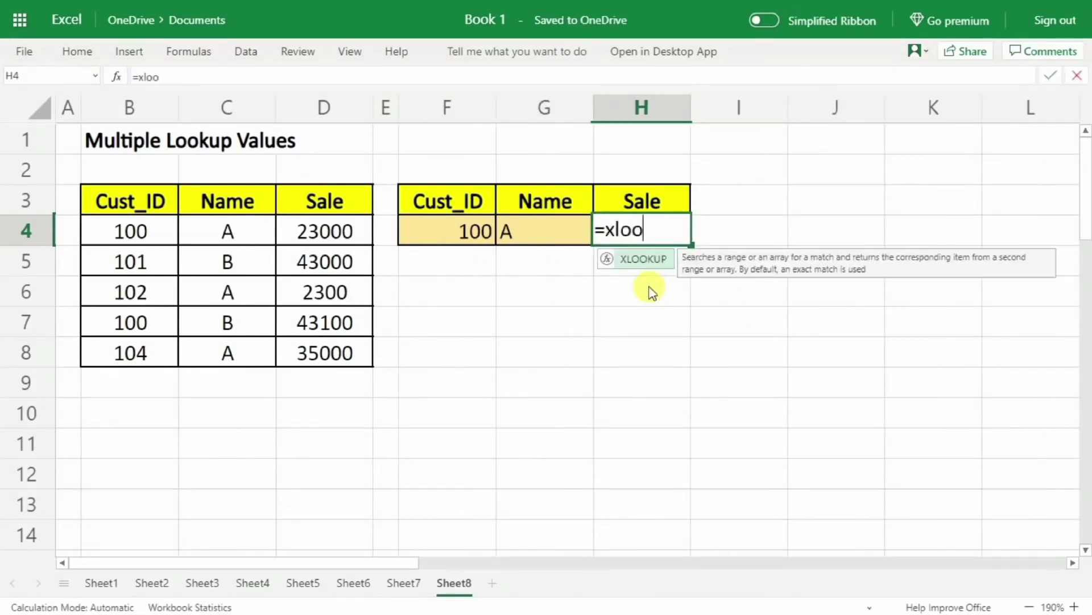
pyautogui.write('kup(')
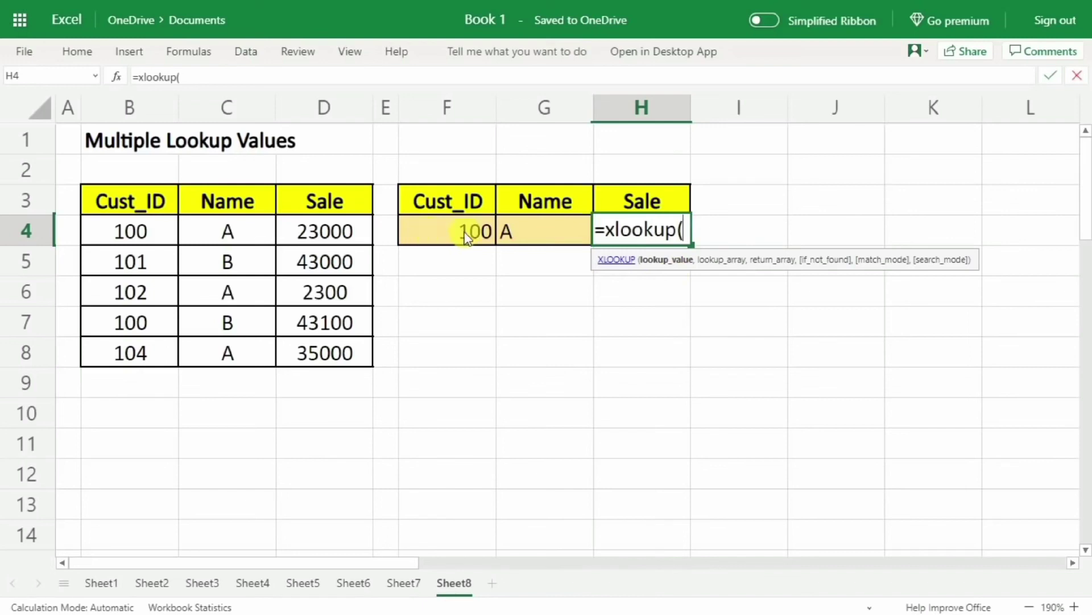
pyautogui.click(435, 229)
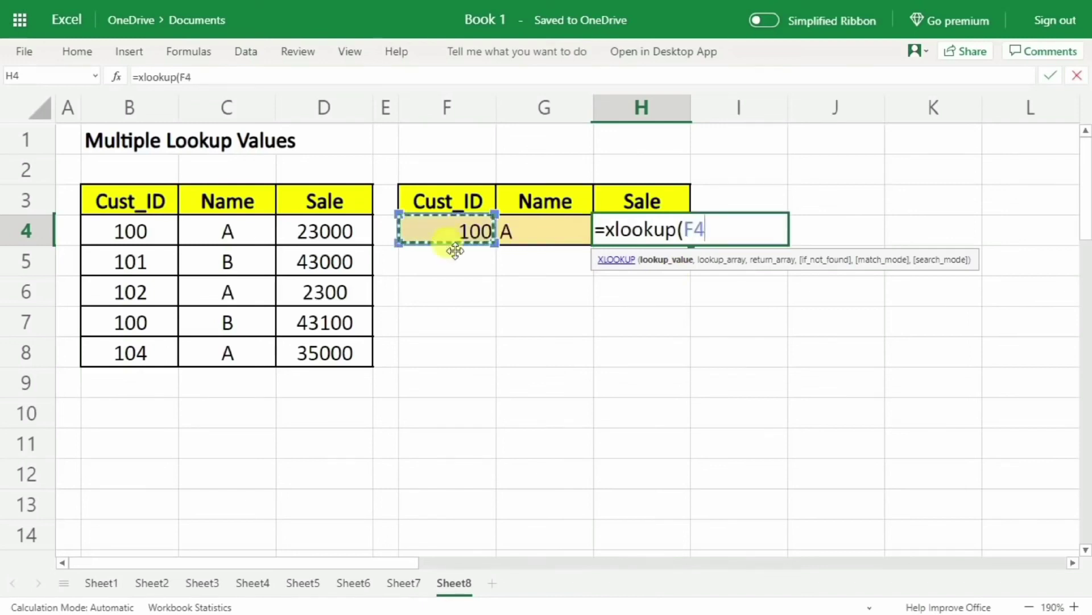
pyautogui.write('&')
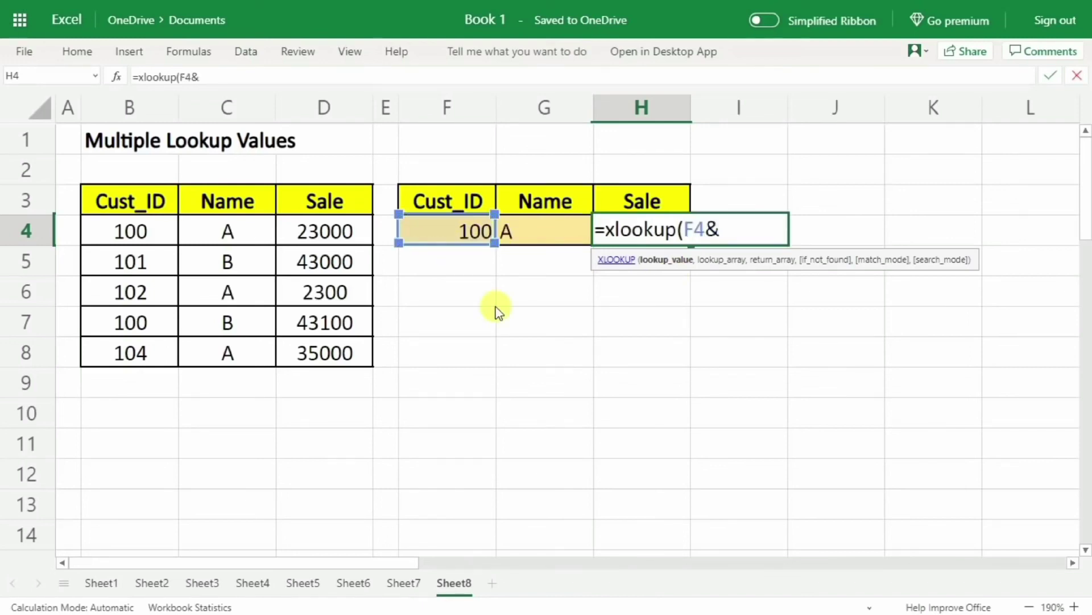
pyautogui.click(516, 226)
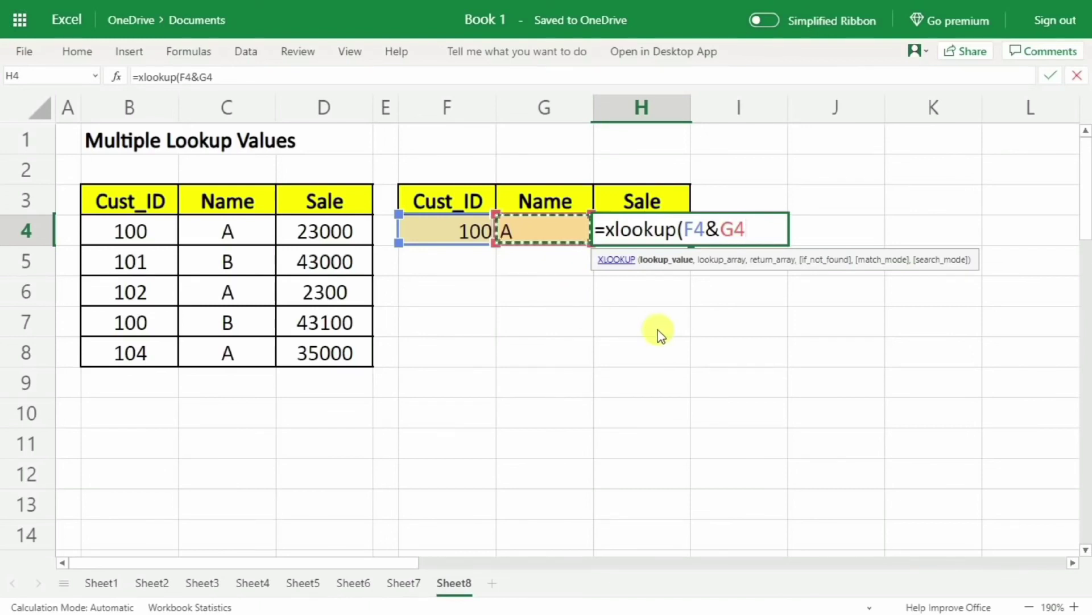
pyautogui.write(',')
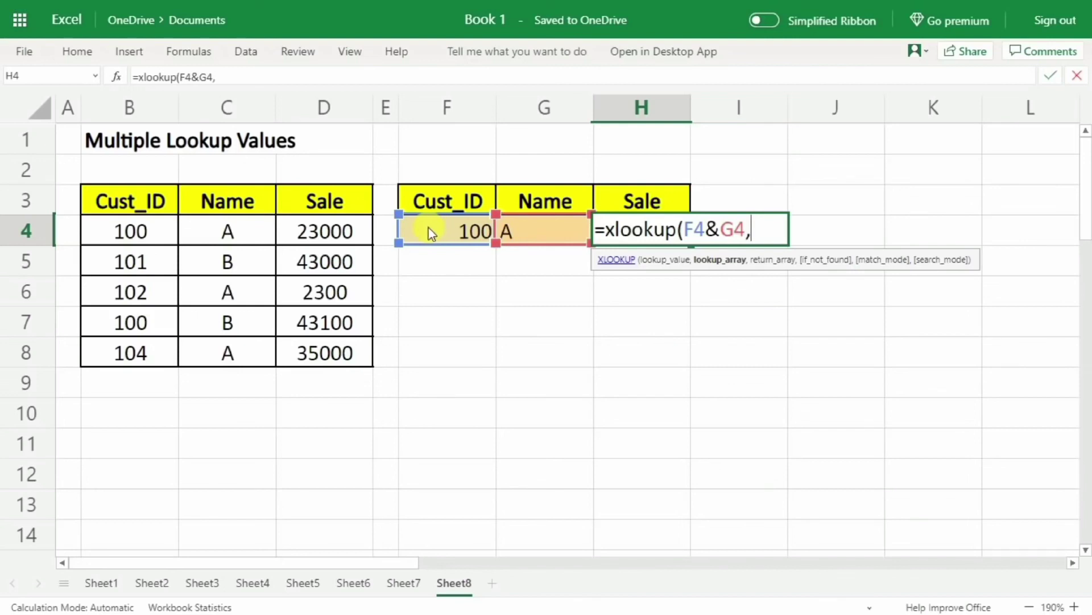
# - Complete the H4 formula with B3:B8&C3:C8 as the lookup array and D3:D8 as the return array
pyautogui.moveTo(120, 204); pyautogui.dragTo(118, 347)
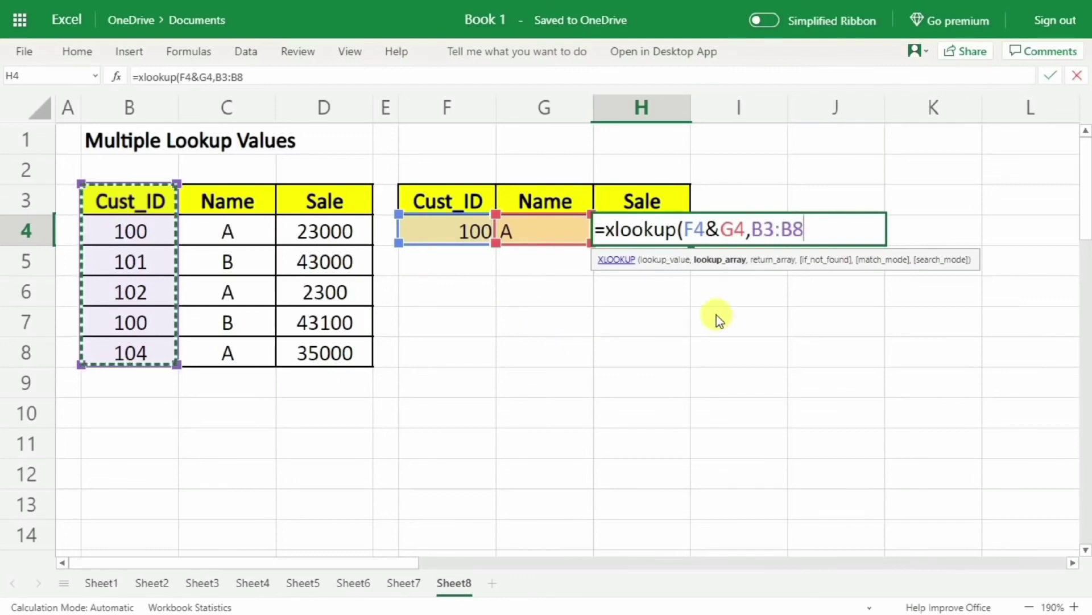
pyautogui.write('&')
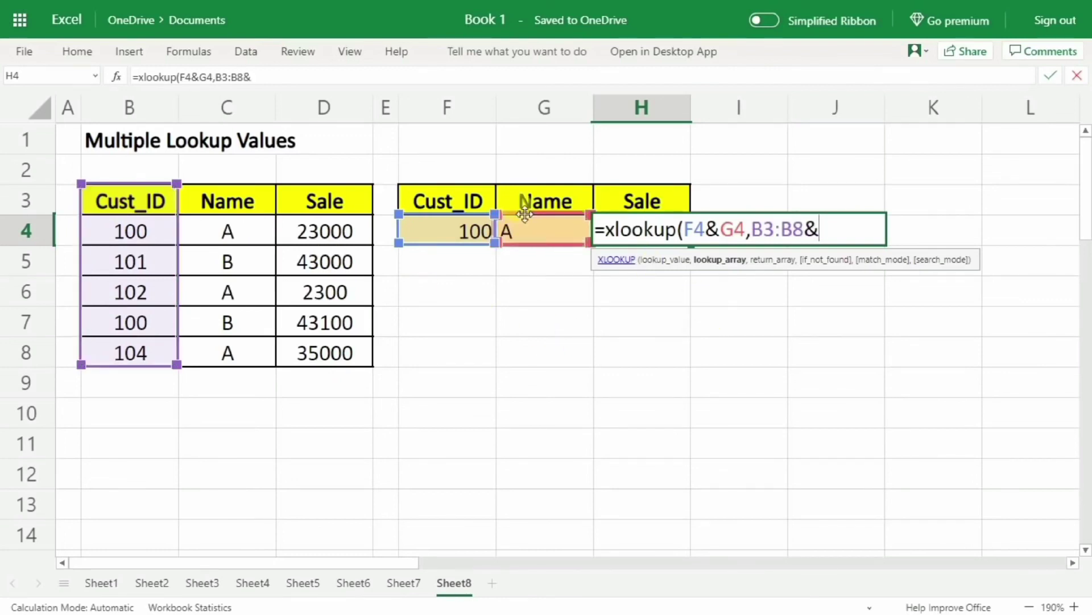
pyautogui.moveTo(241, 207); pyautogui.dragTo(224, 349)
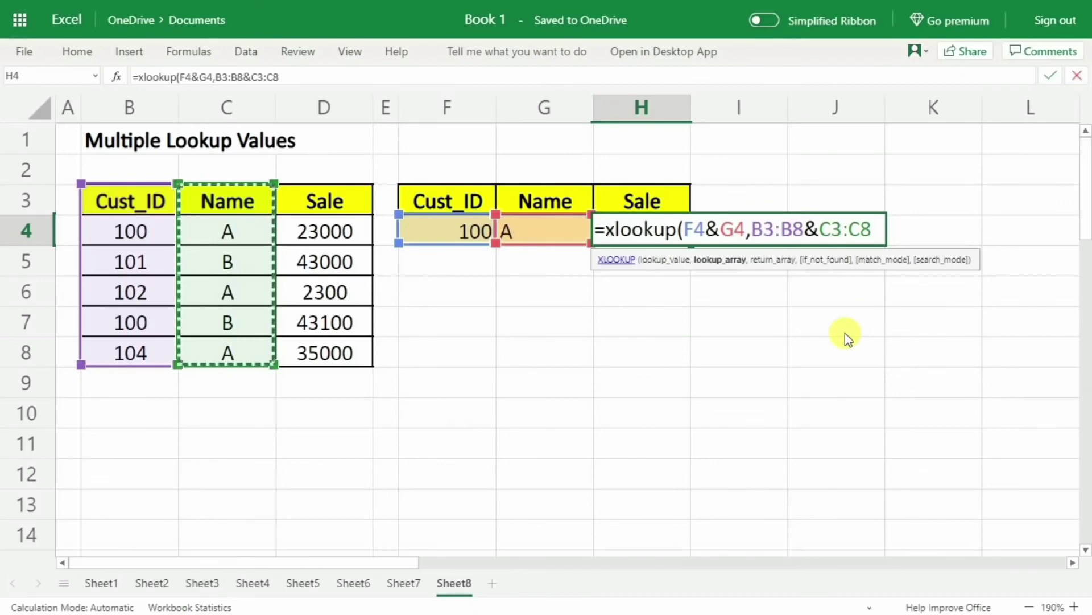
pyautogui.write(',')
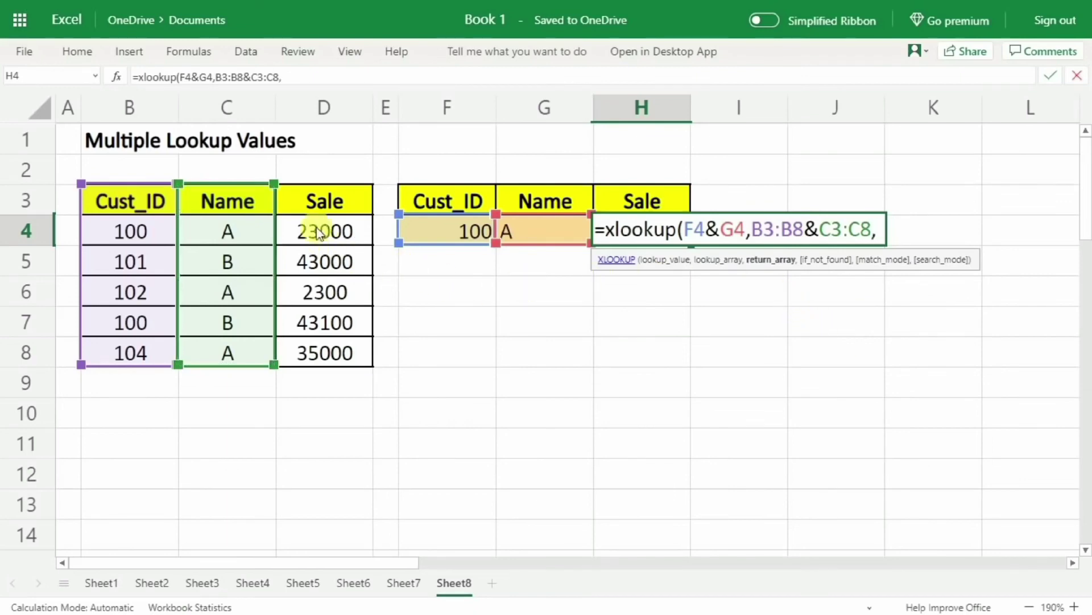
pyautogui.moveTo(320, 200); pyautogui.dragTo(299, 349)
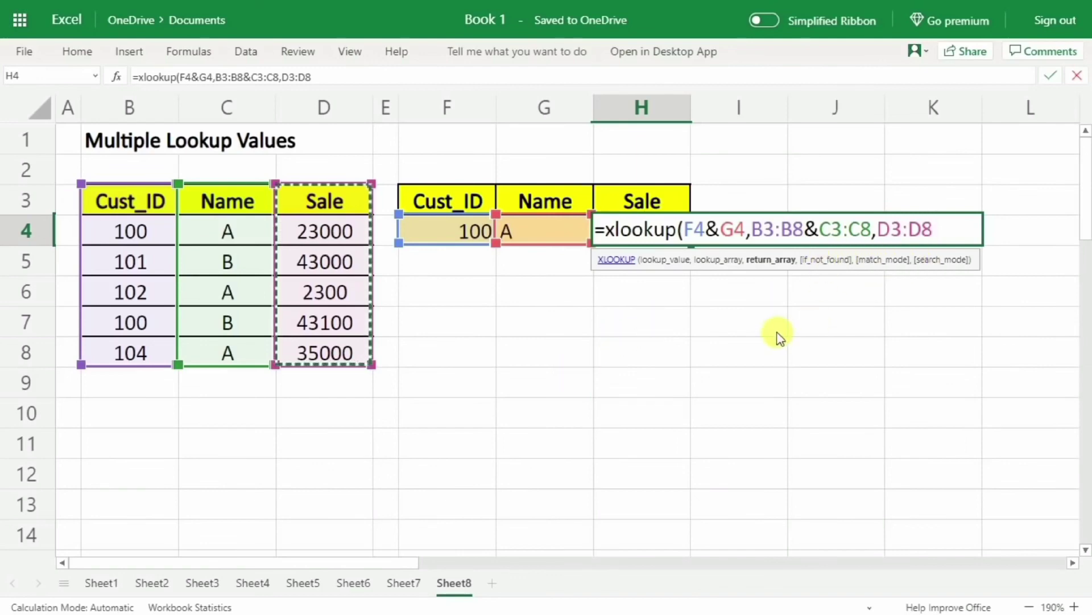
pyautogui.write(')')
pyautogui.press('Return')
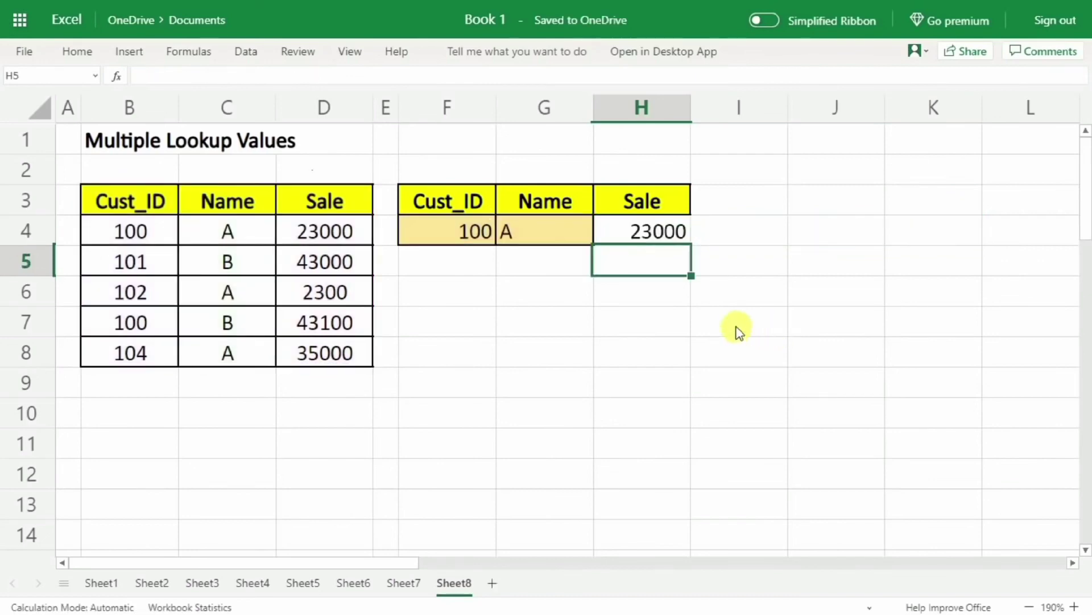
# - Compare the H4 result and its lookup values with the table's two rows for Cust_ID 100
pyautogui.click(460, 239)
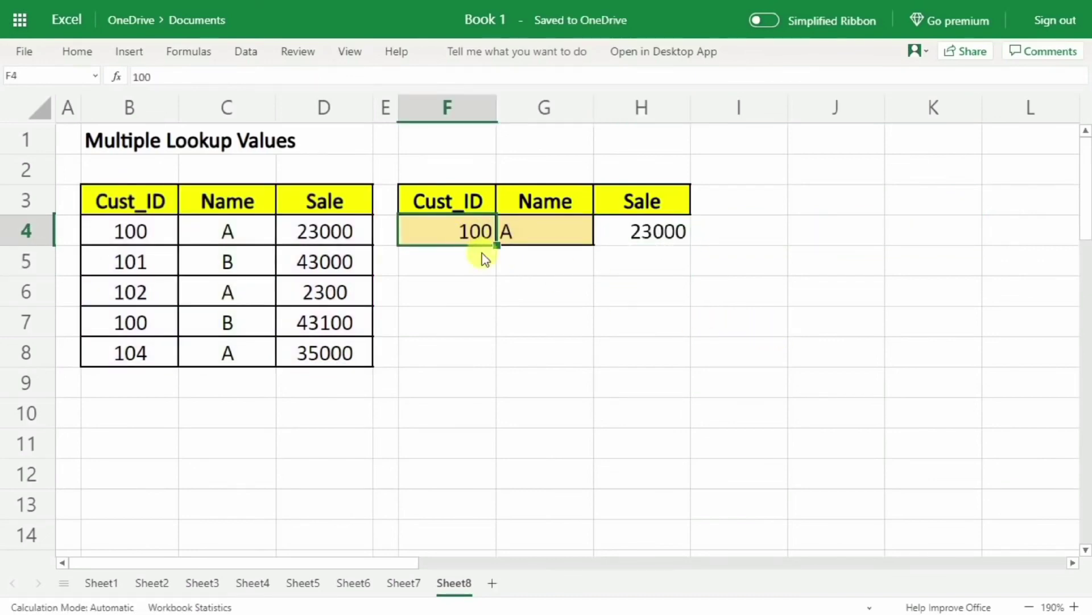
pyautogui.click(542, 231)
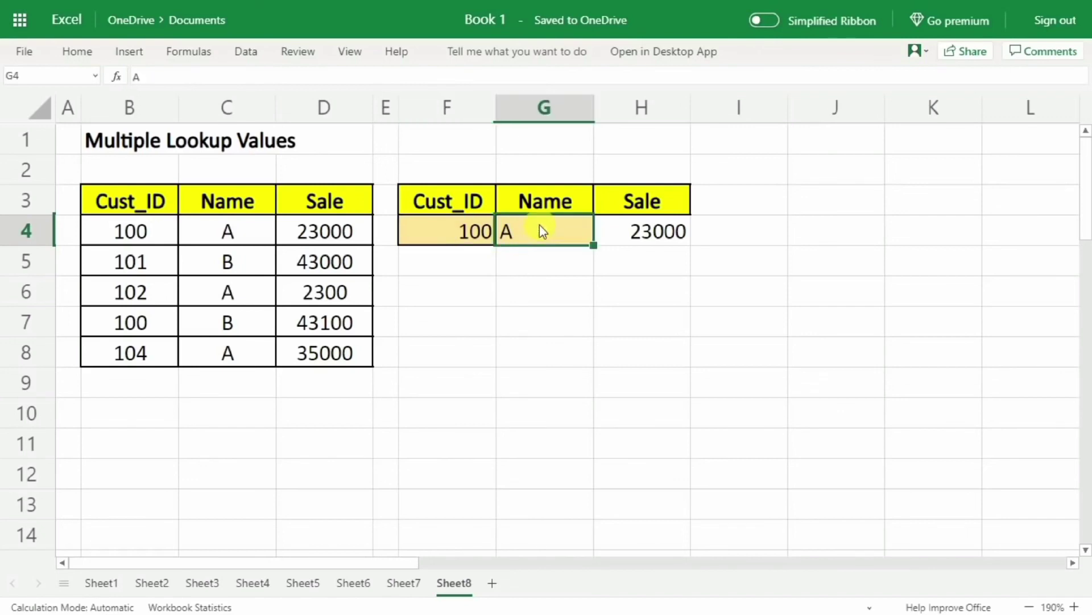
pyautogui.click(659, 237)
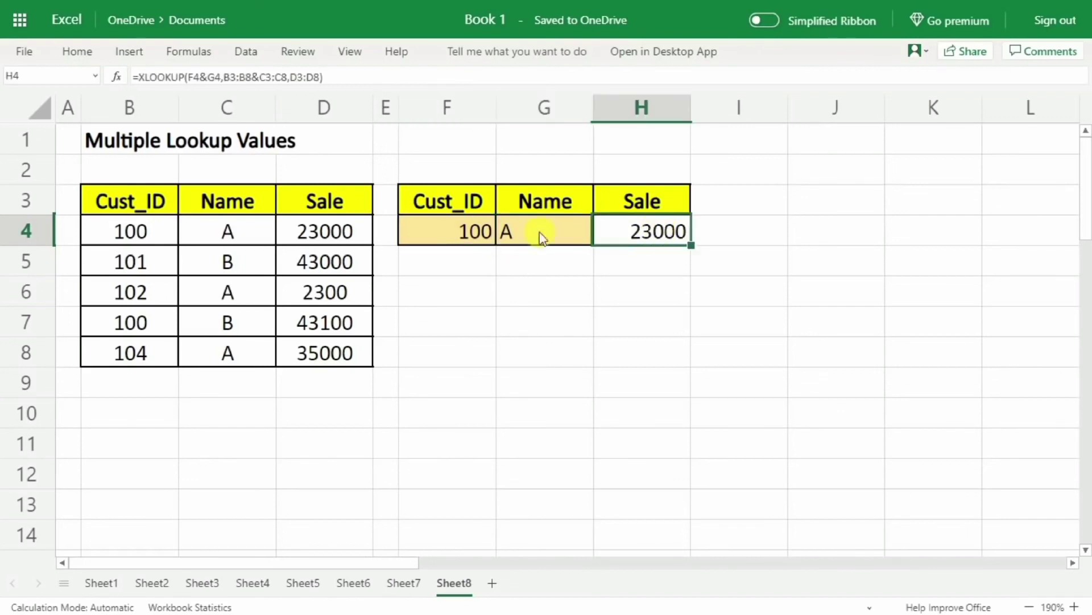
pyautogui.click(159, 234)
pyautogui.click(210, 232)
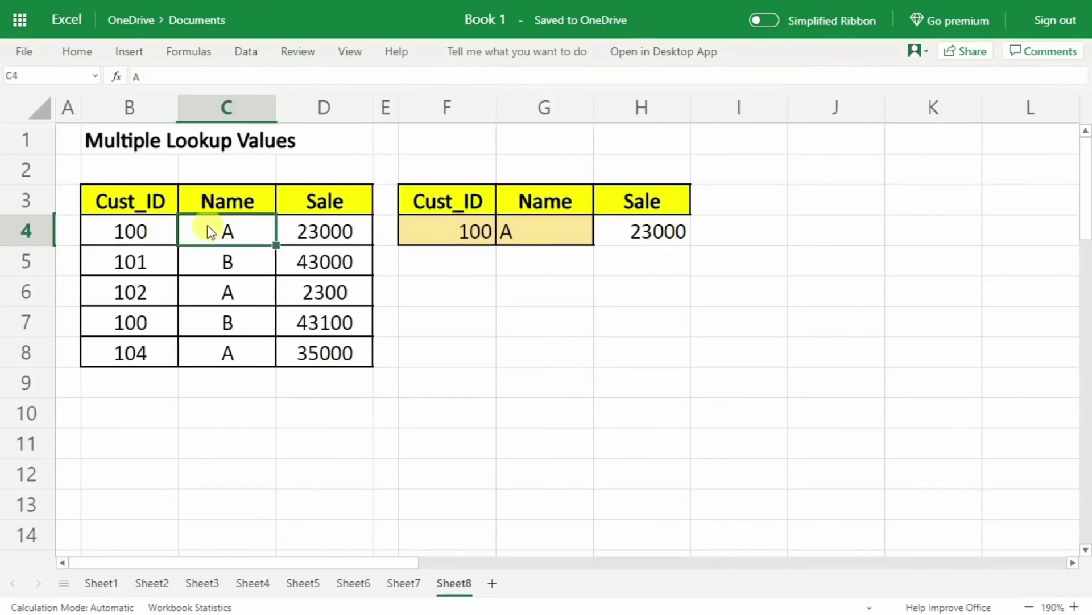
pyautogui.click(337, 232)
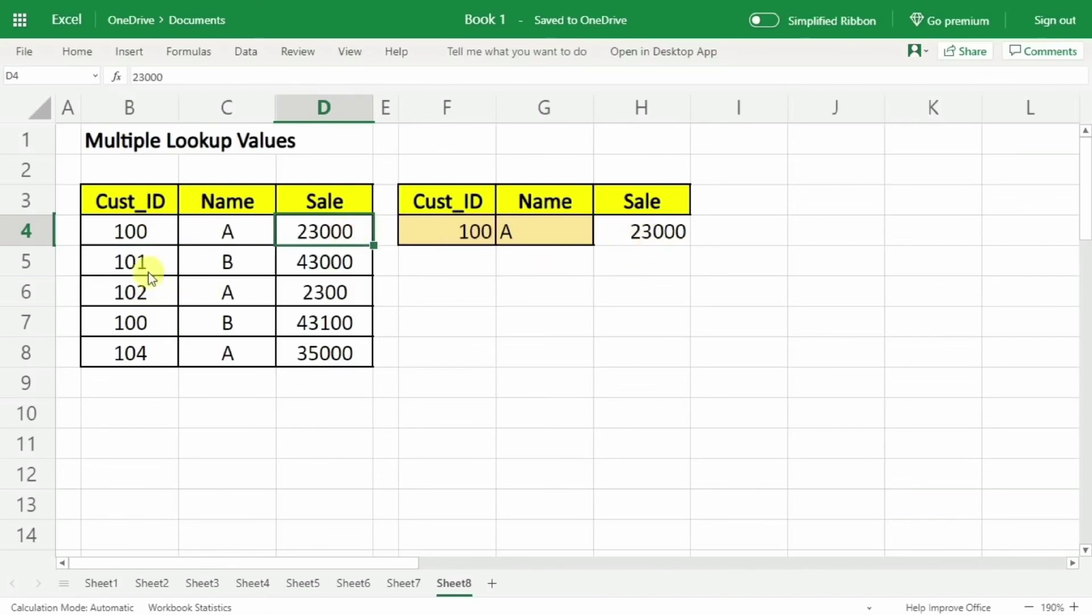
pyautogui.click(137, 321)
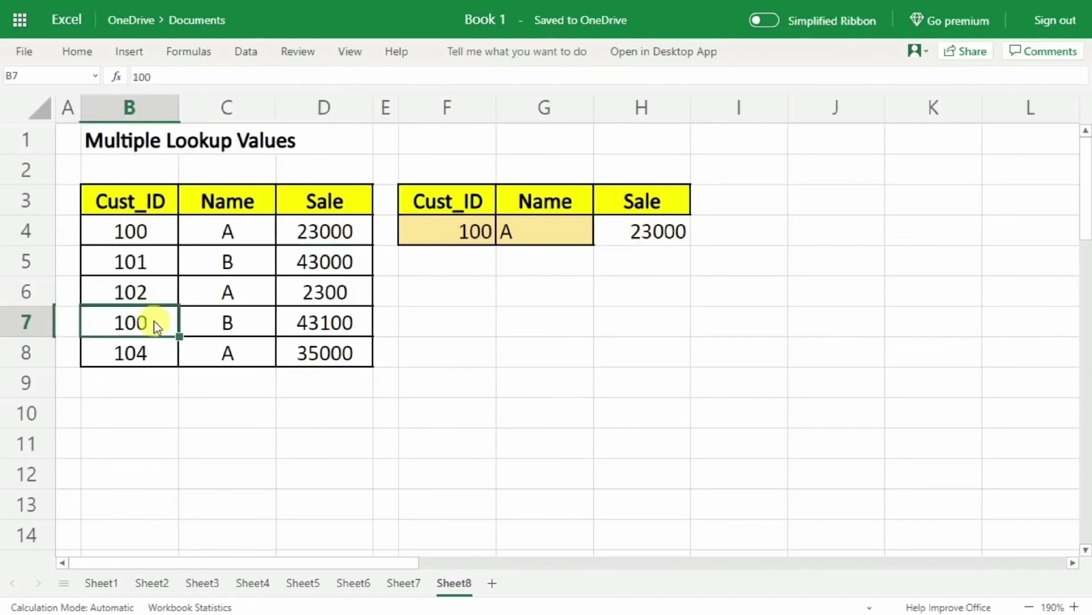
pyautogui.click(233, 323)
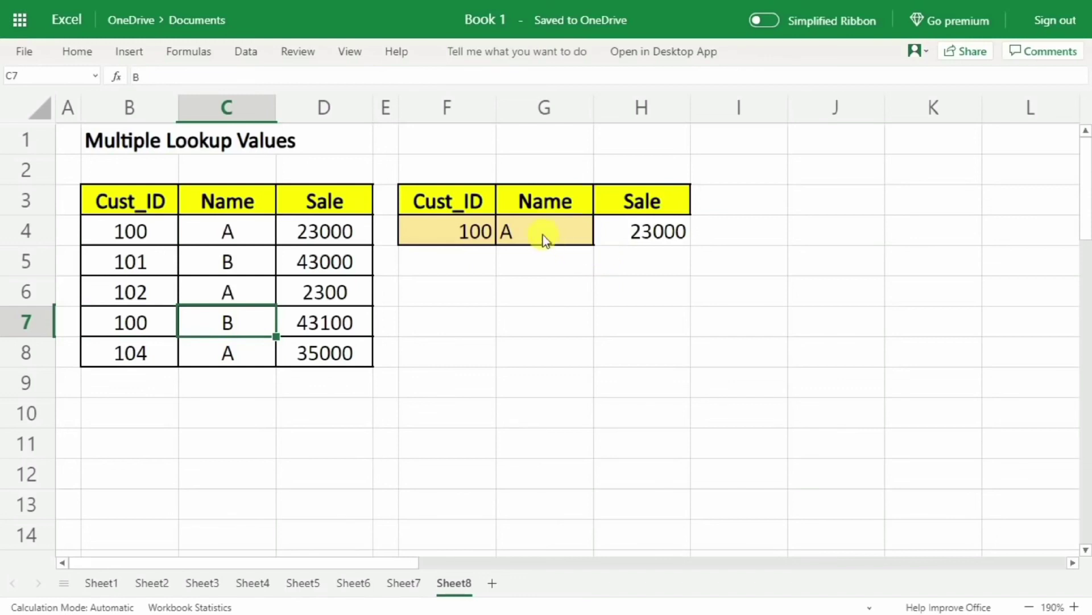